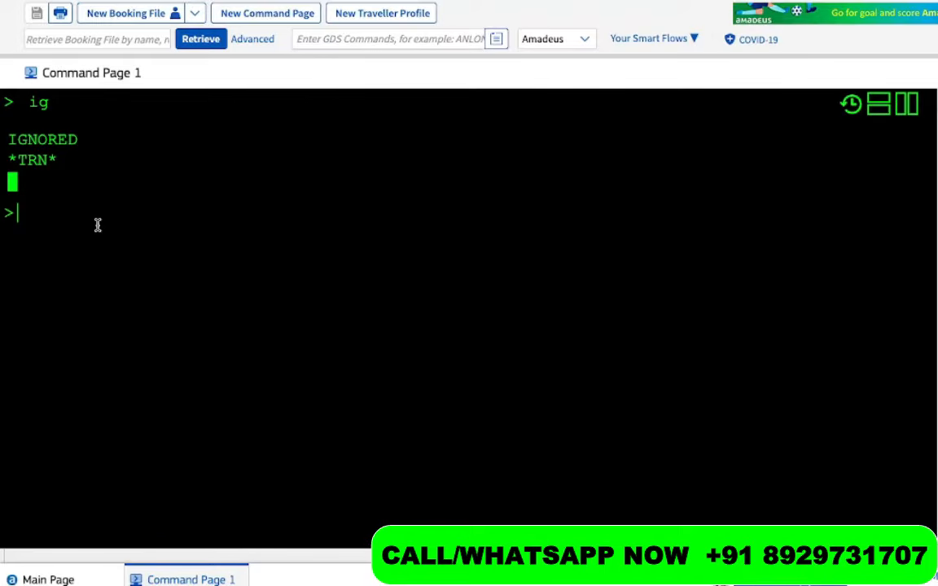
Request 12 January London–Delhi availability with AN12JANLONDEL and locate BA 143 on line 3
text(AN12JAN)
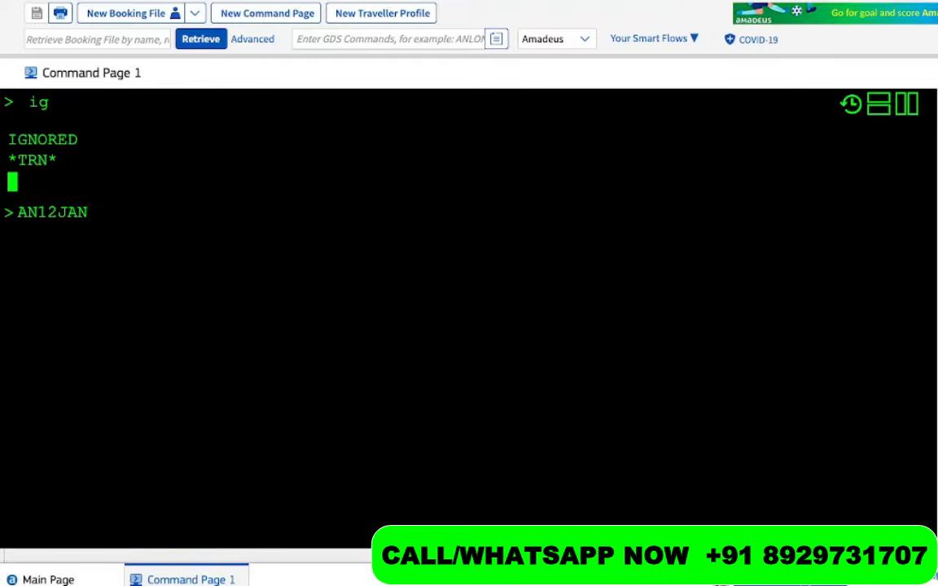
text(LONNY)
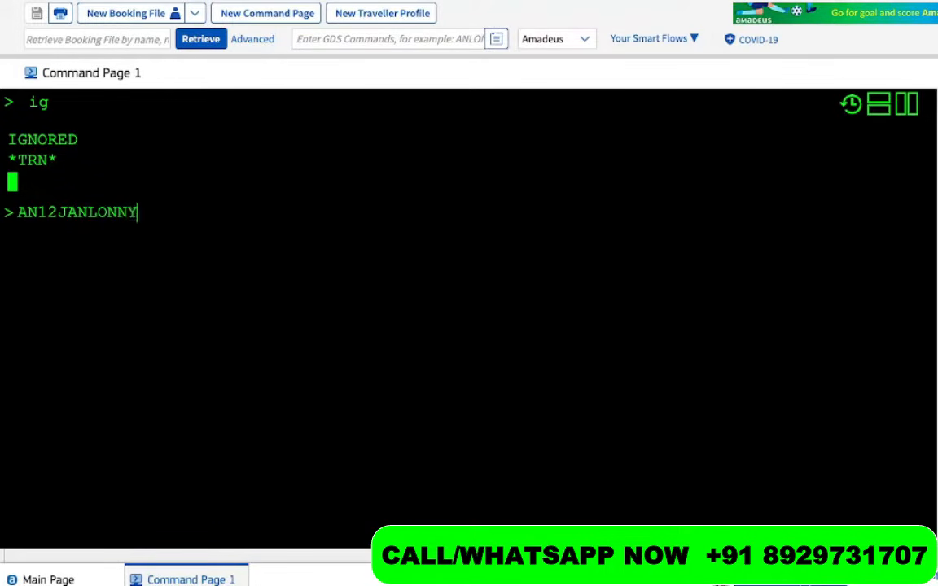
key(BackSpace)
key(BackSpace)
text(DEL)
key(Return)
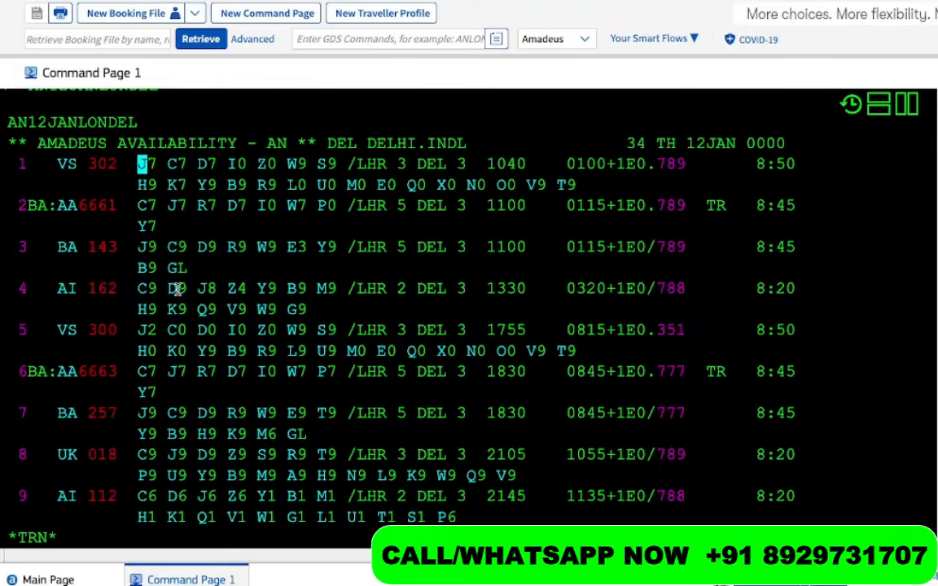
drag(122, 249, 25, 254)
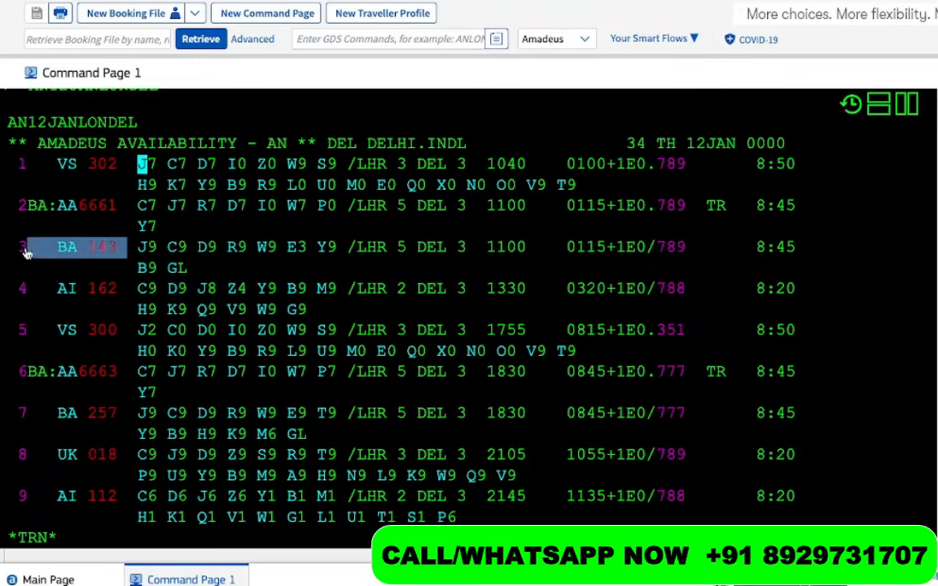
scroll(26, 249, down, 3)
click(33, 461)
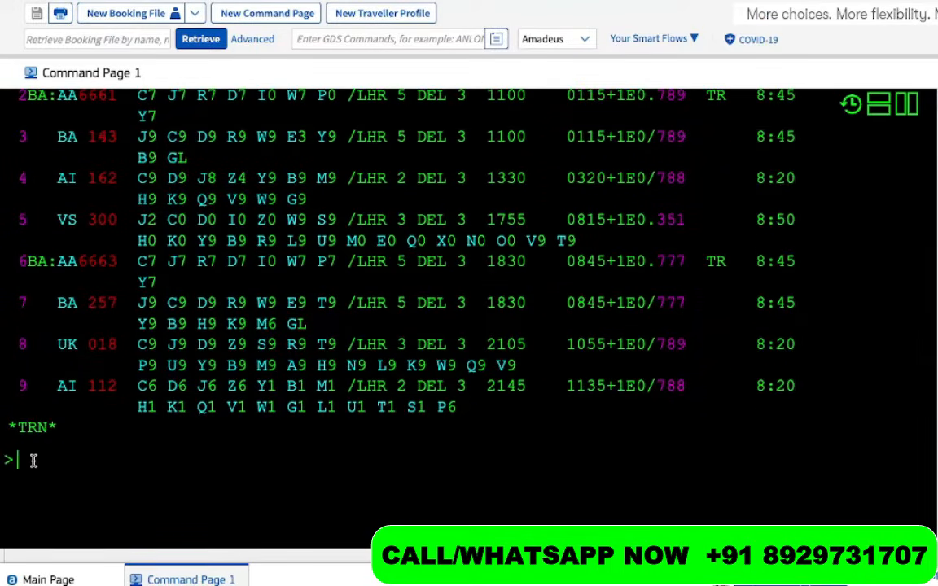
Sell one Y-class seat on line 3 (BA 143) with SS1Y3, confirming status DK1
text(SS)
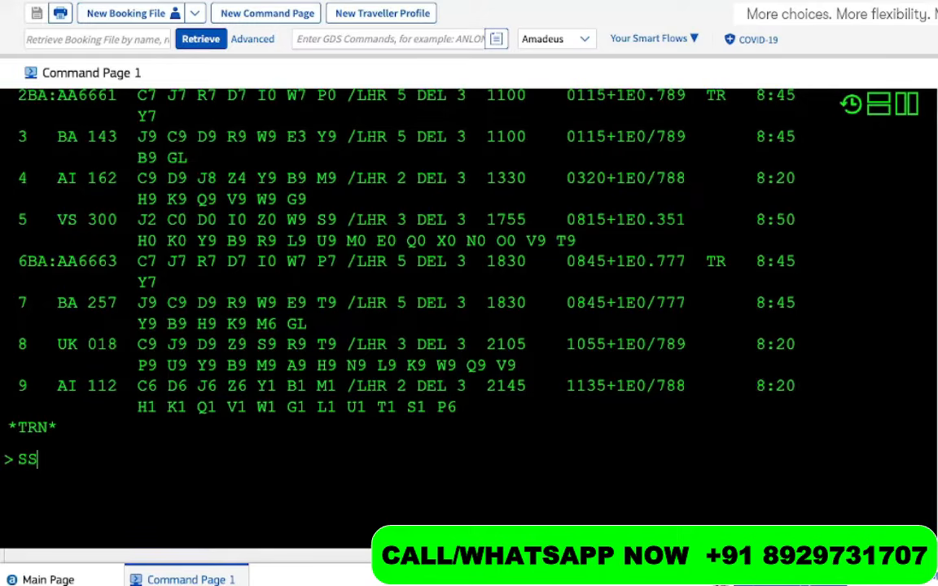
text(1Y)
drag(333, 138, 319, 139)
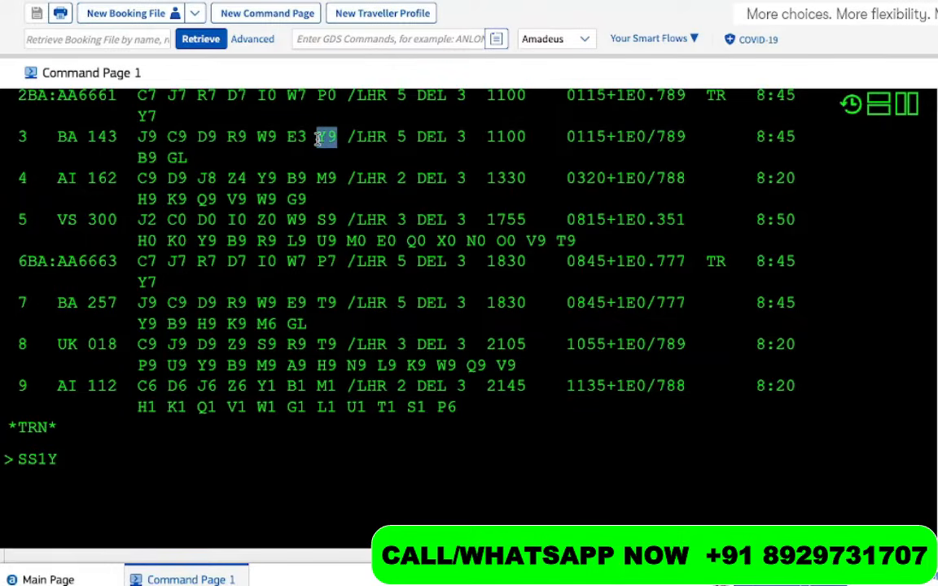
click(92, 469)
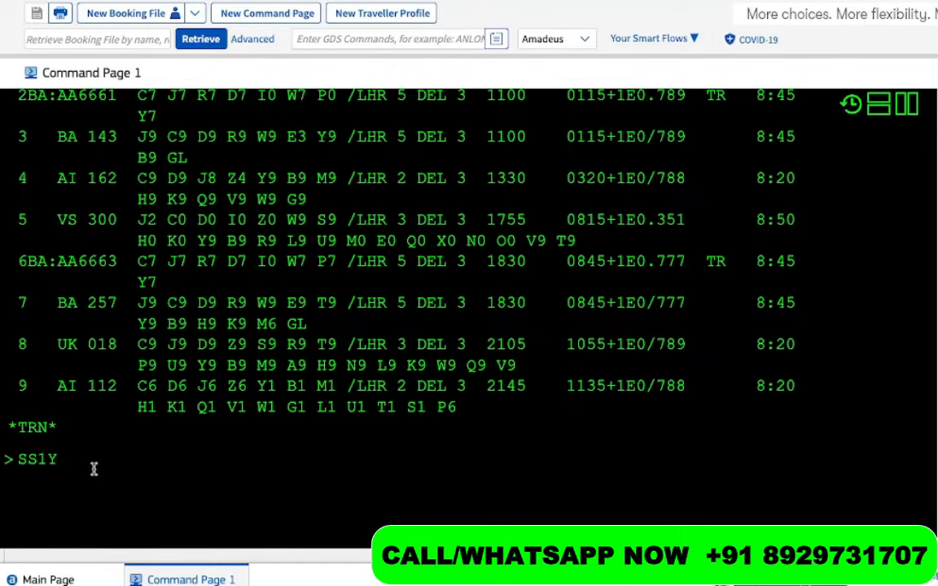
text(3)
key(Return)
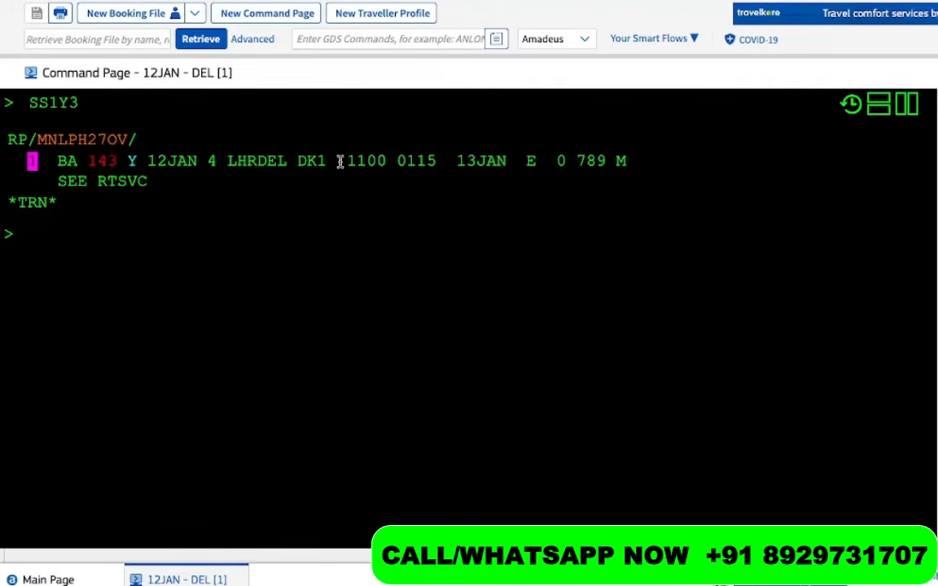
drag(337, 161, 287, 161)
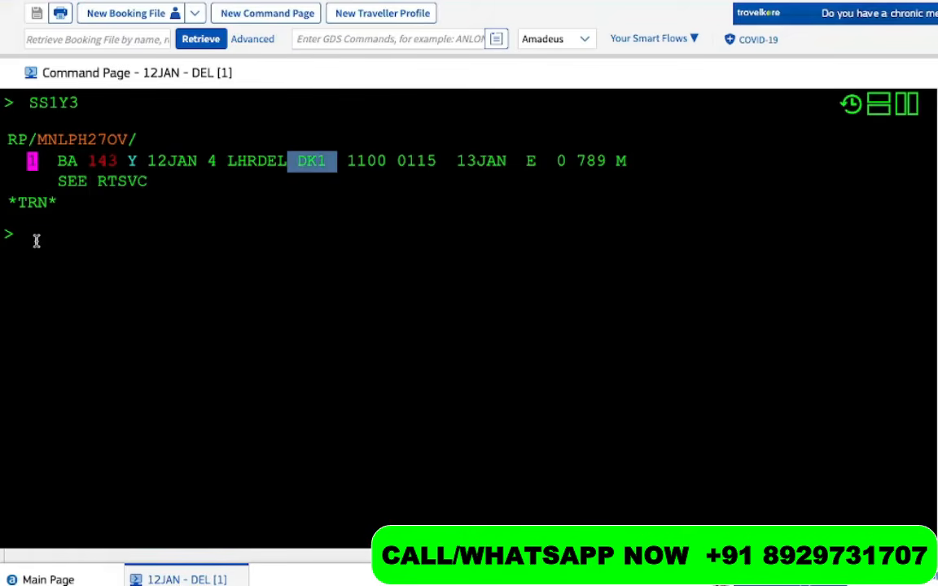
click(37, 242)
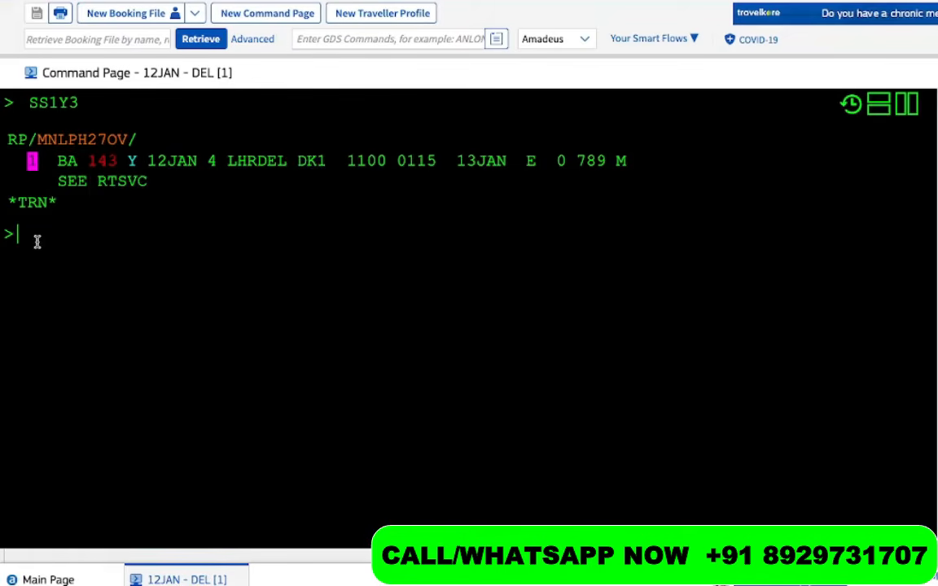
Request 20 January BA Delhi–Heathrow availability and sell one Y seat on BA 142 with SS1Y1
text(AN)
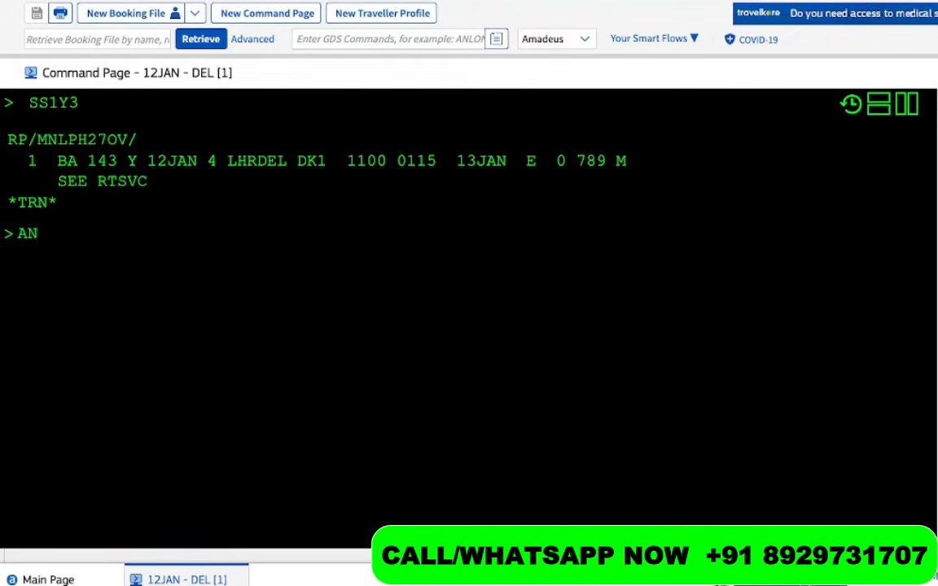
text(20)
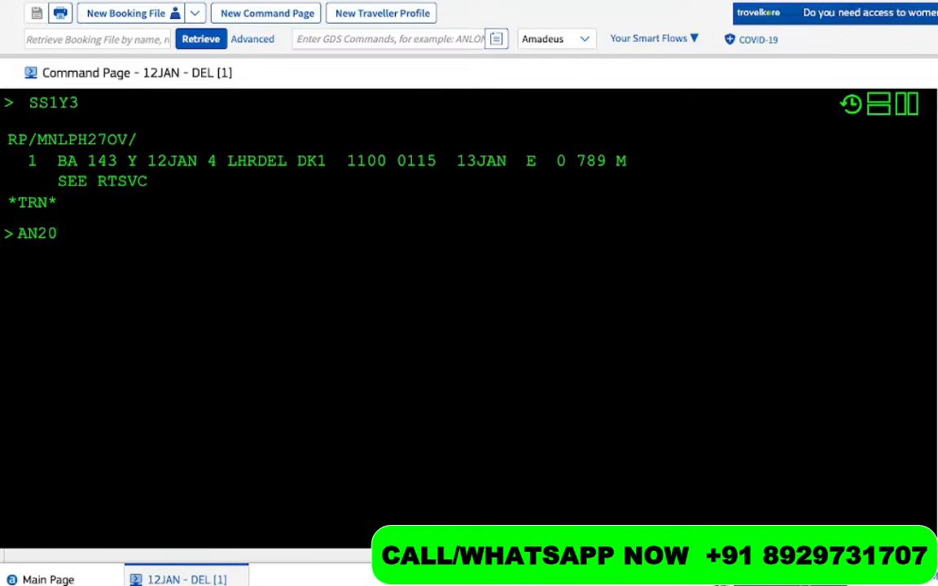
text(JAN)
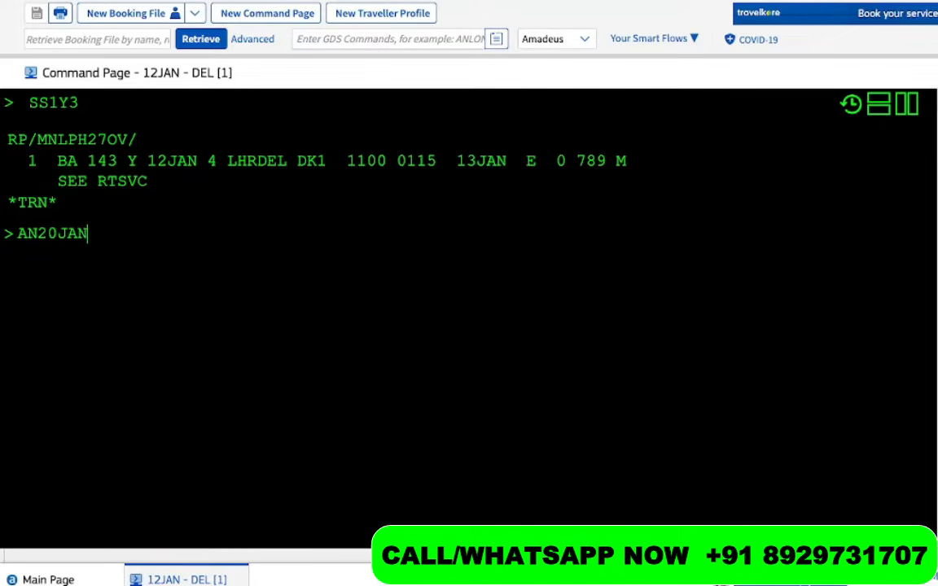
text(DELLHR)
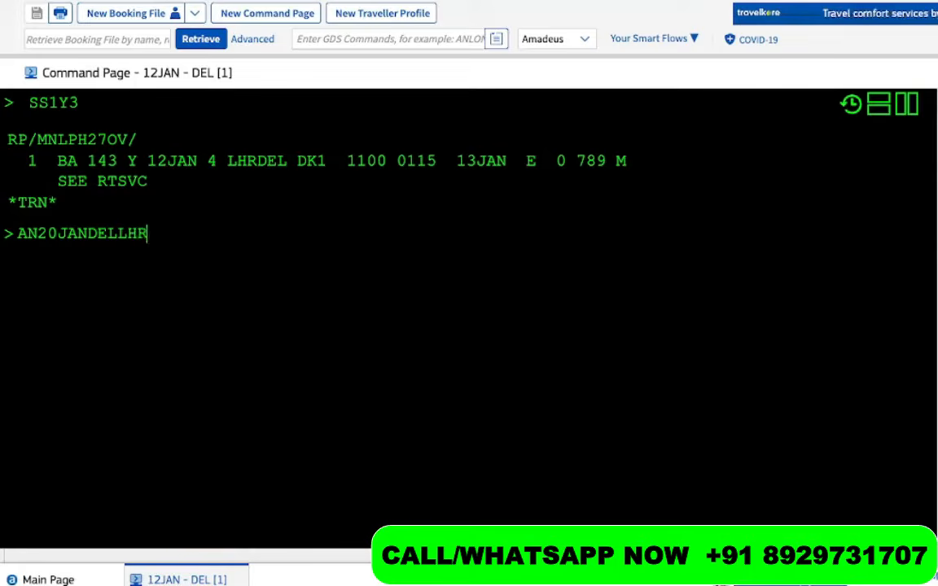
text(/ABA)
key(Return)
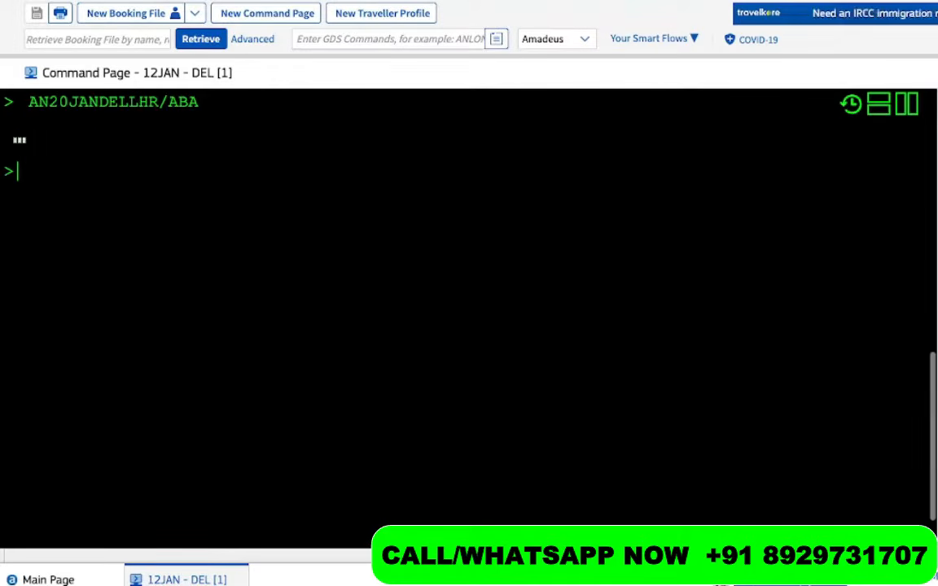
text(SS1Y)
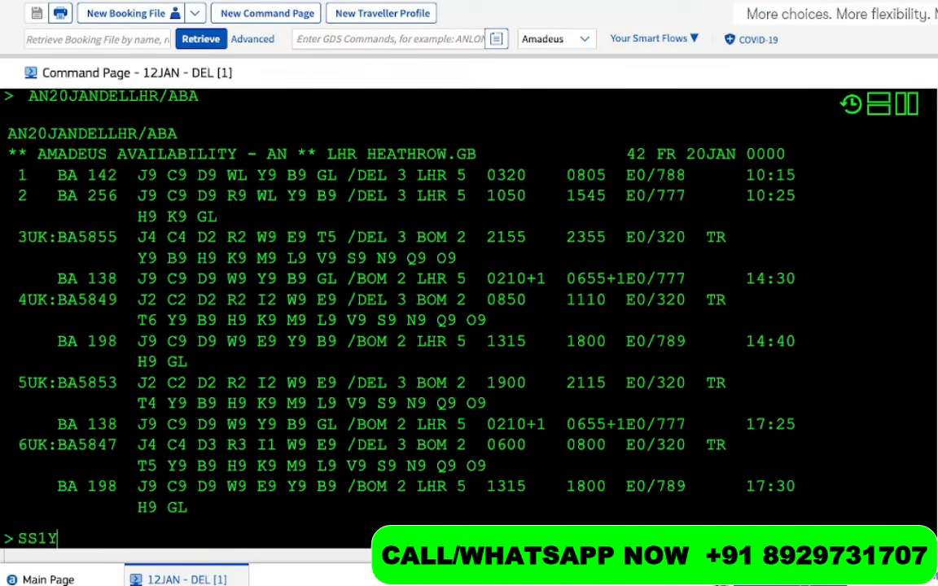
text(1)
key(Return)
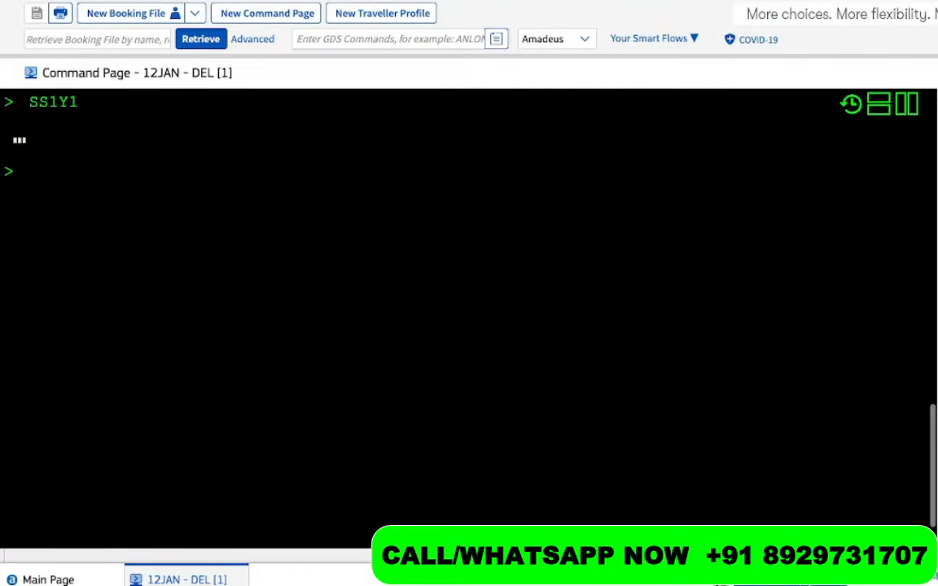
scroll(242, 220, up, 10)
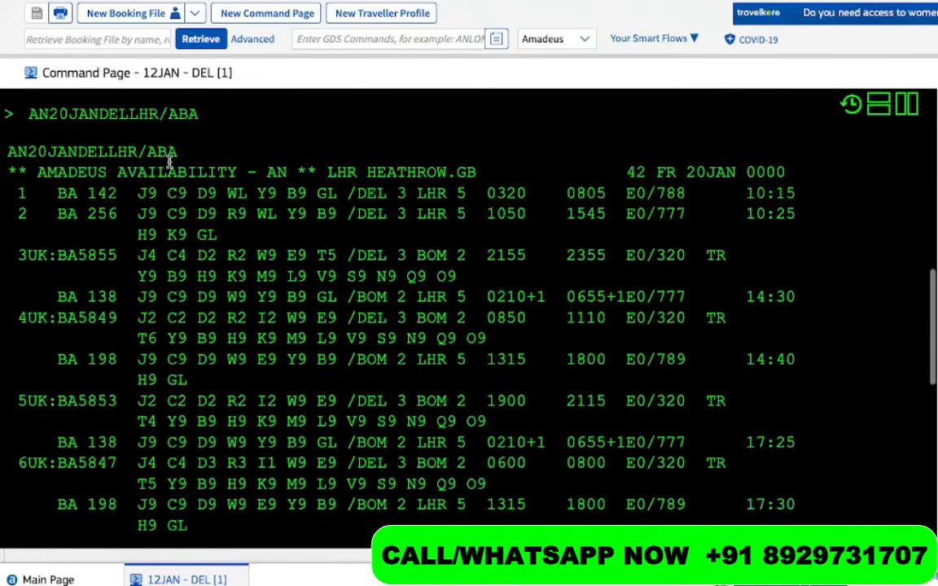
drag(46, 198, 15, 196)
scroll(175, 437, down, 2)
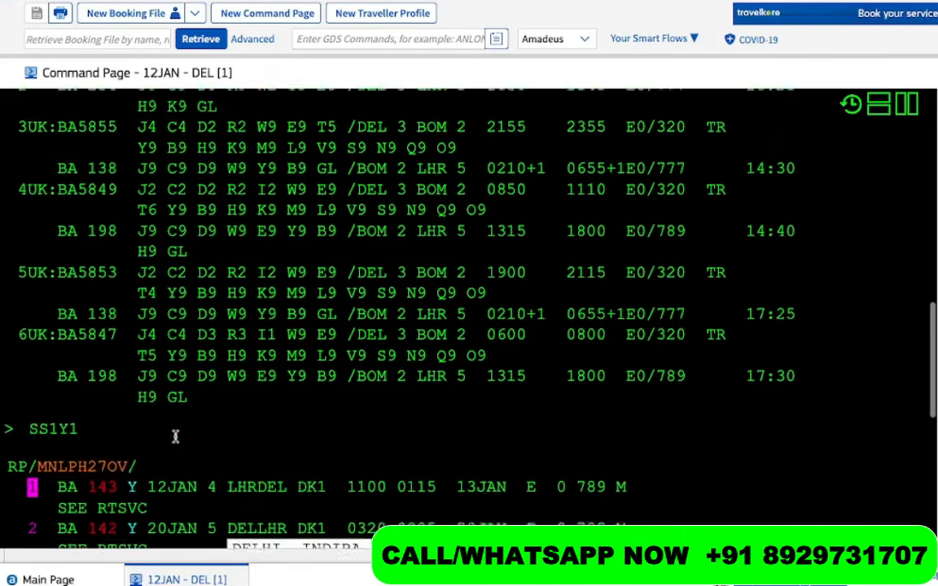
scroll(175, 437, down, 6)
Redisplay the booking with RT and review the outbound and return BA segments
text(RT)
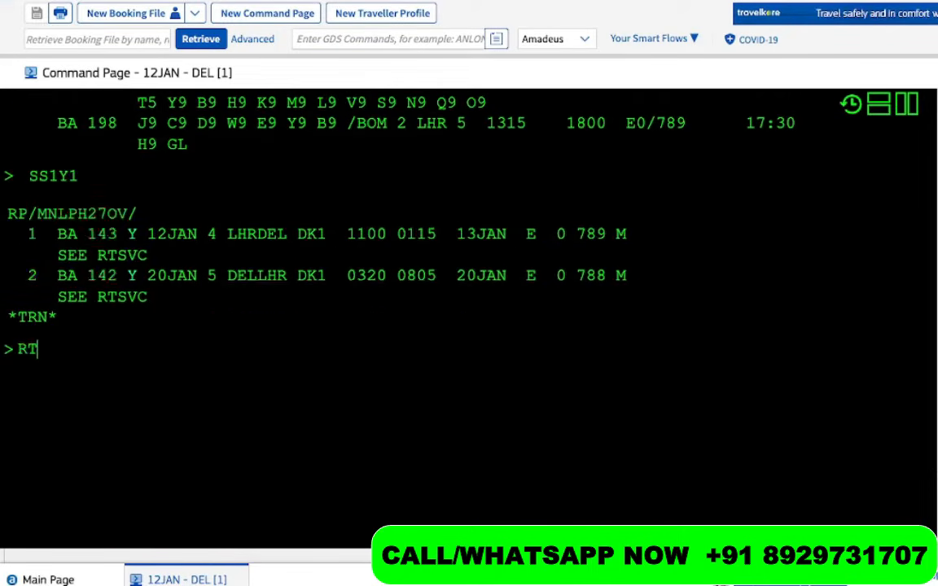
key(Return)
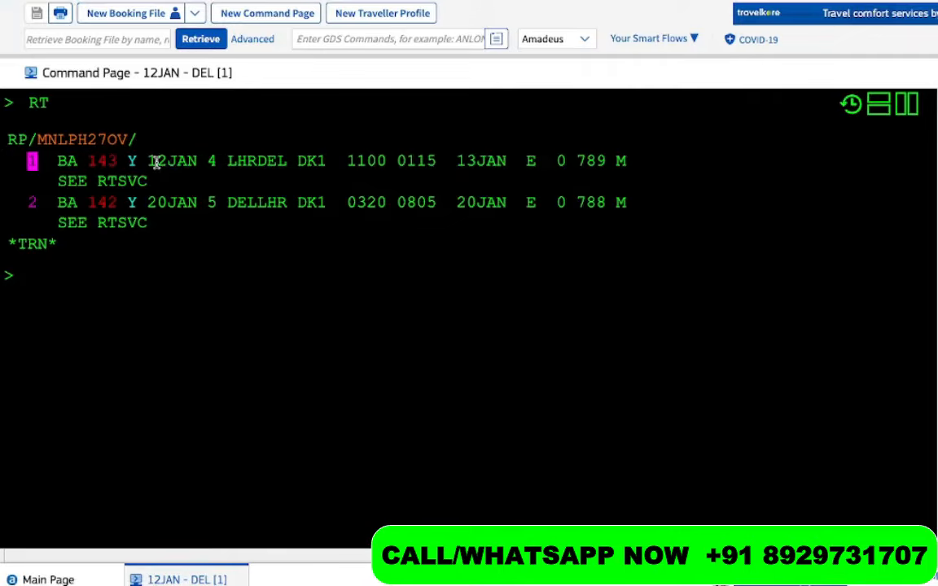
drag(156, 161, 277, 163)
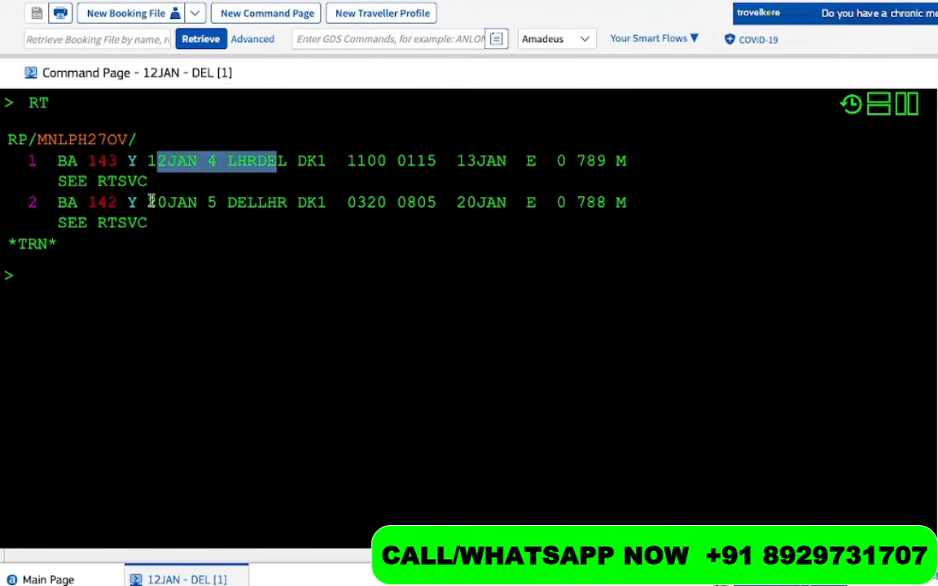
drag(148, 203, 206, 217)
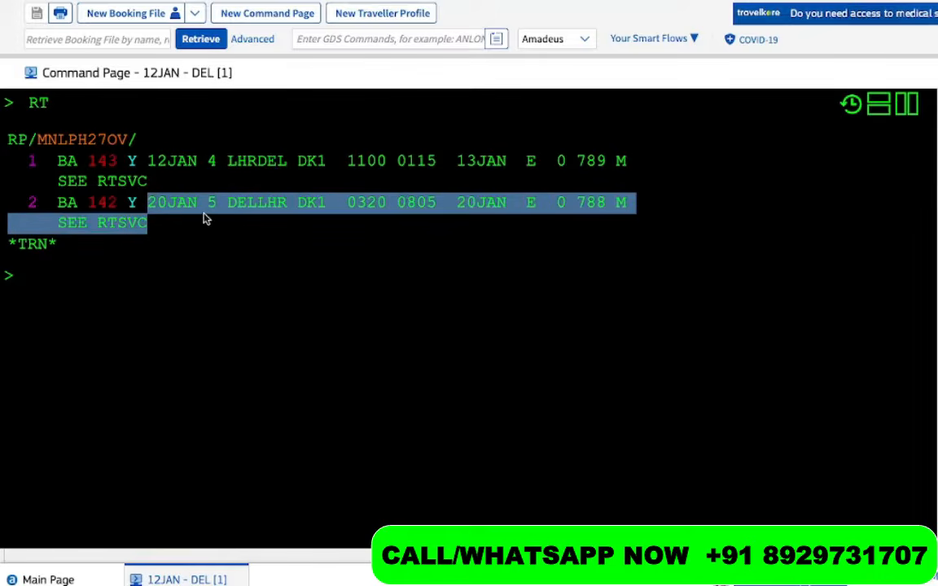
click(64, 299)
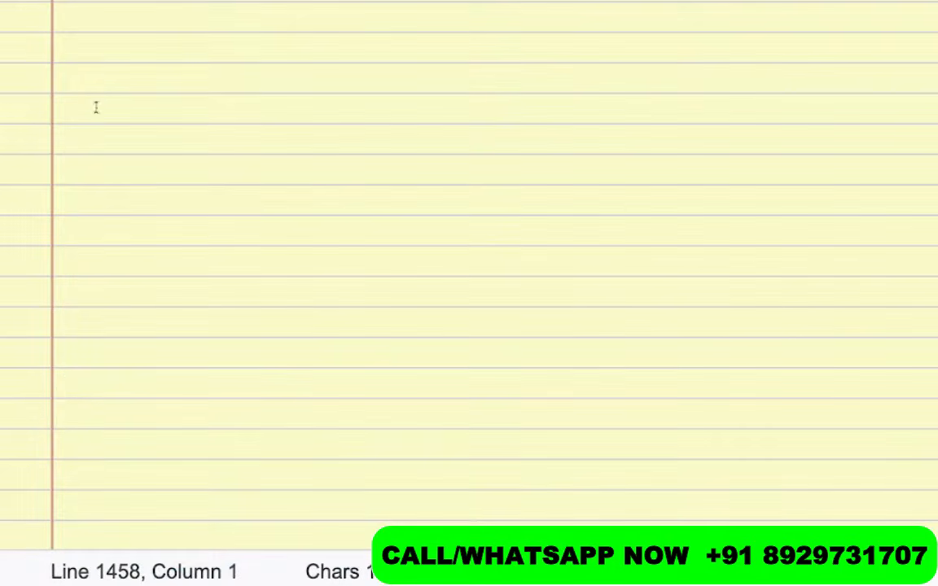
Type the note 'FXX = SAME FLIGHT AND SAME CLASS -' near the top of the notepad
click(91, 91)
text(FXX )
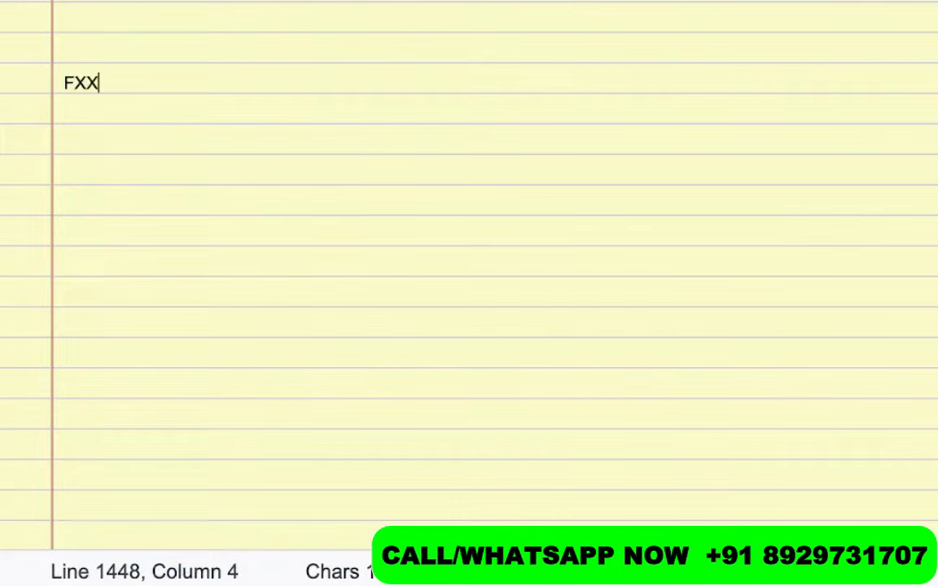
text(= SAME )
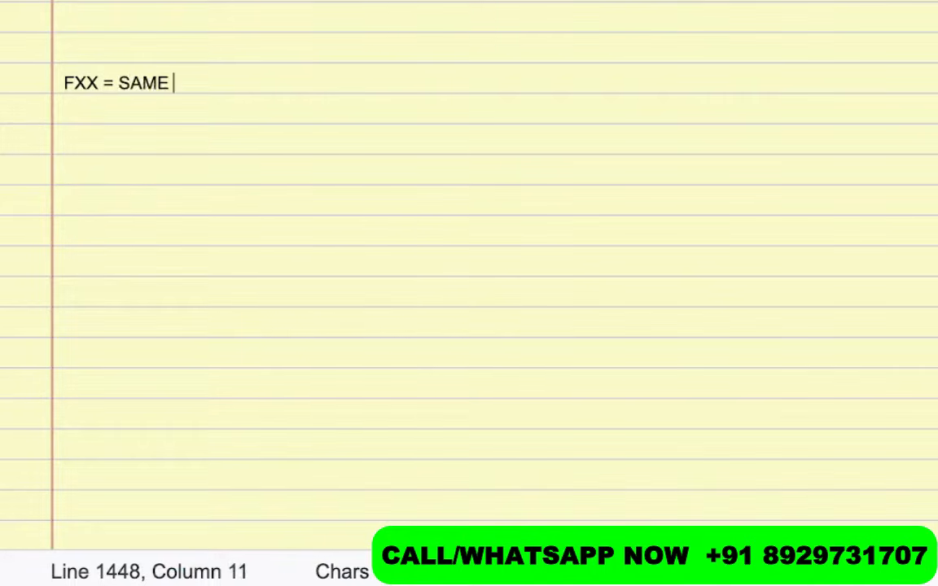
text(FLIGHT )
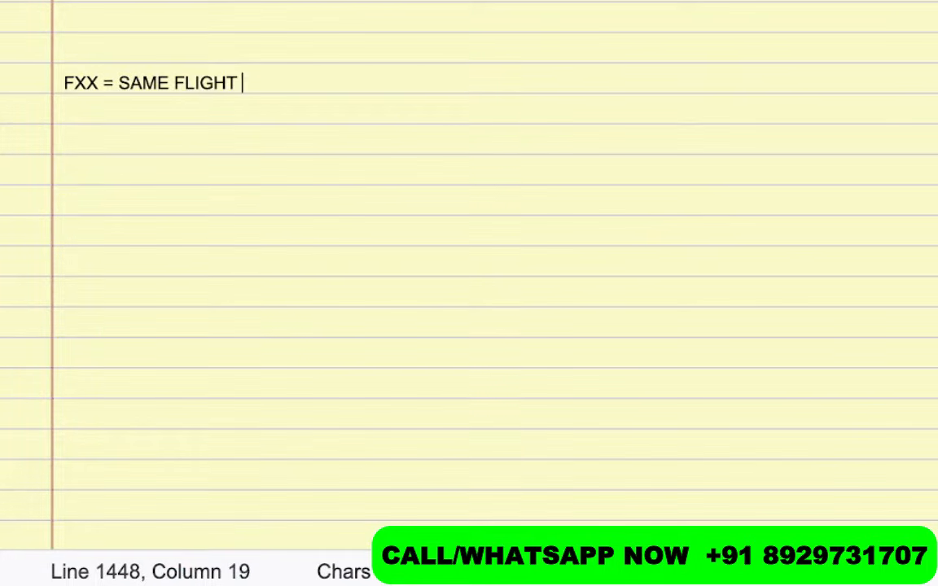
text(AND S)
key(BackSpace)
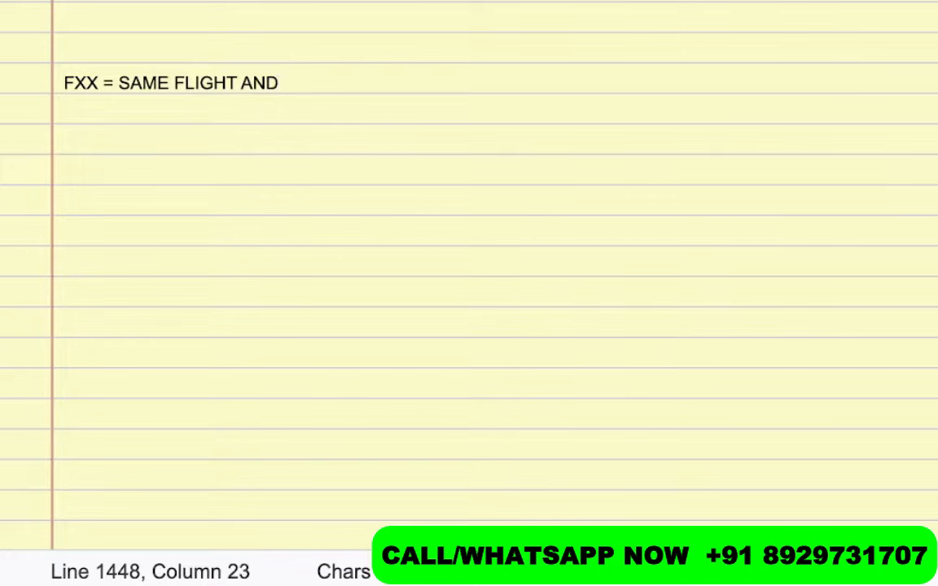
text(SAME CLASS)
text(-)
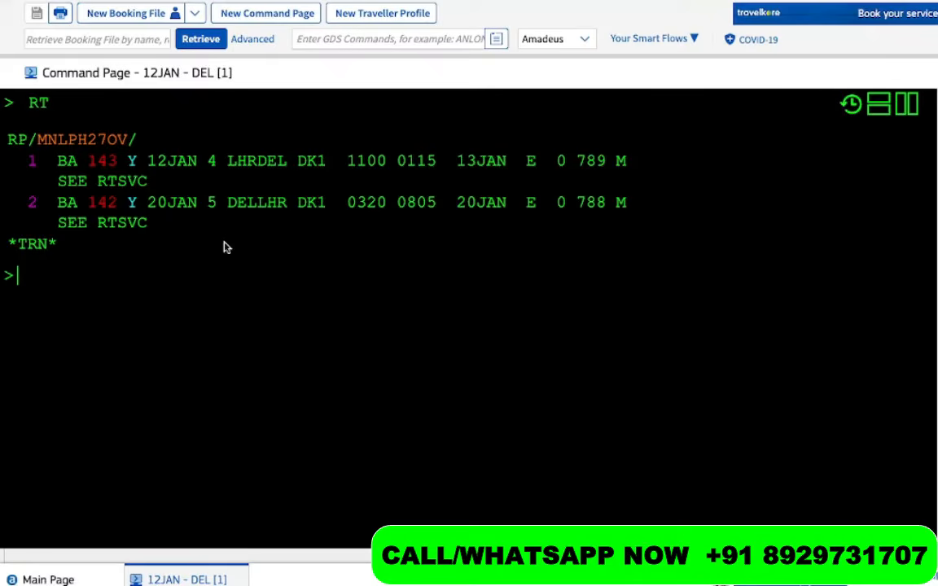
scroll(224, 247, up, 10)
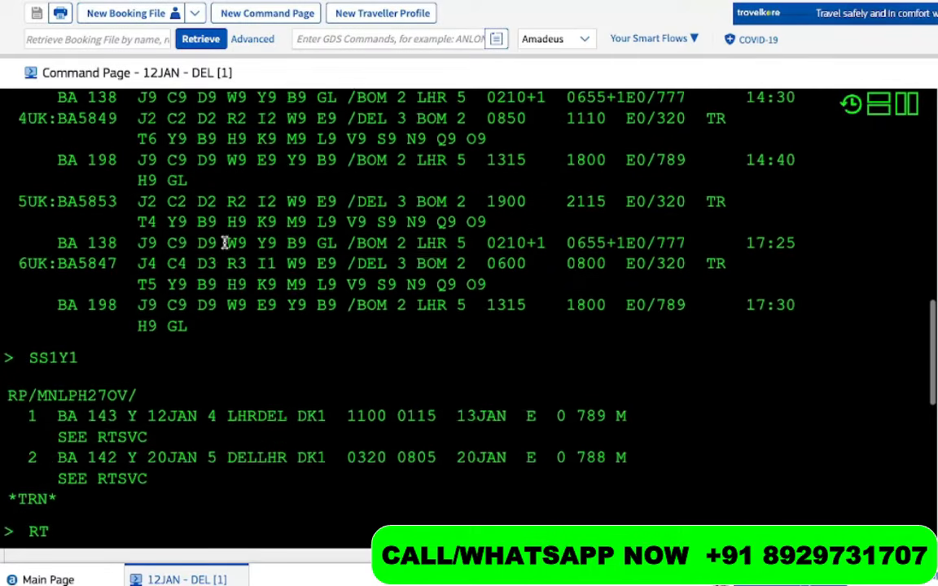
scroll(224, 242, up, 3)
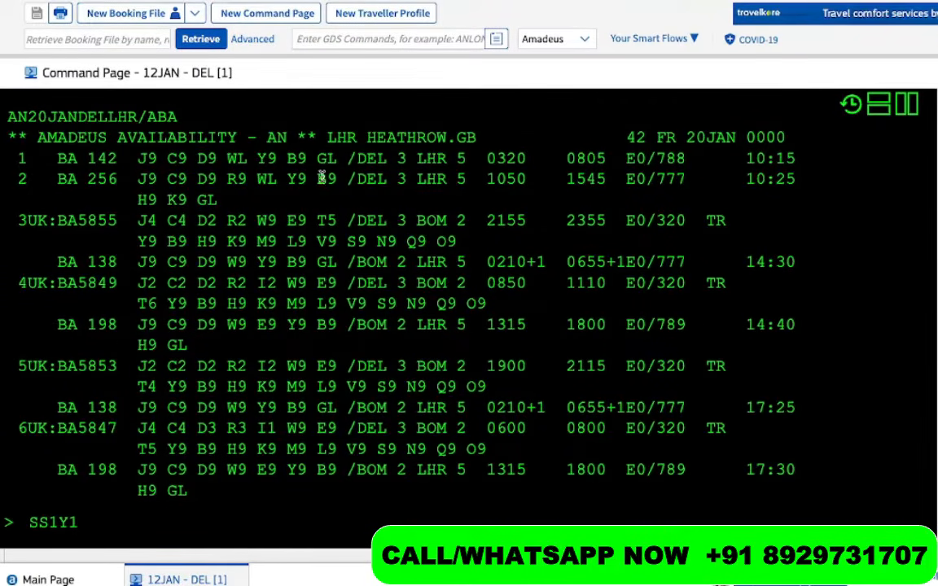
drag(257, 158, 188, 166)
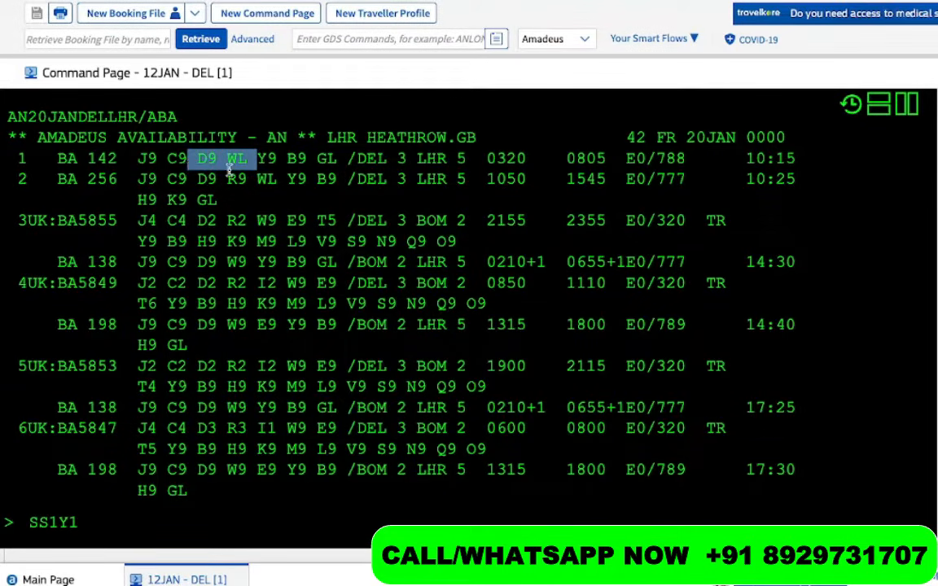
drag(262, 160, 314, 163)
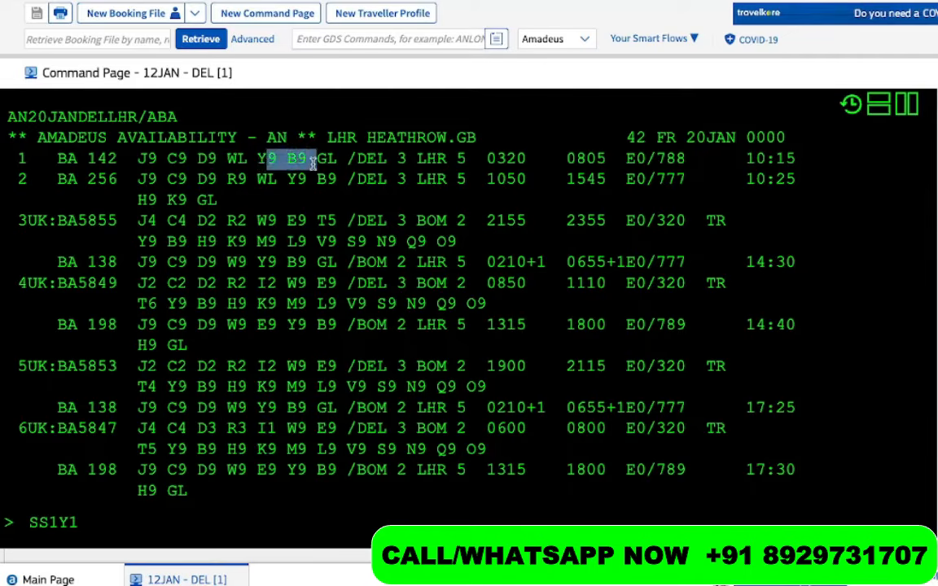
scroll(314, 163, up, 8)
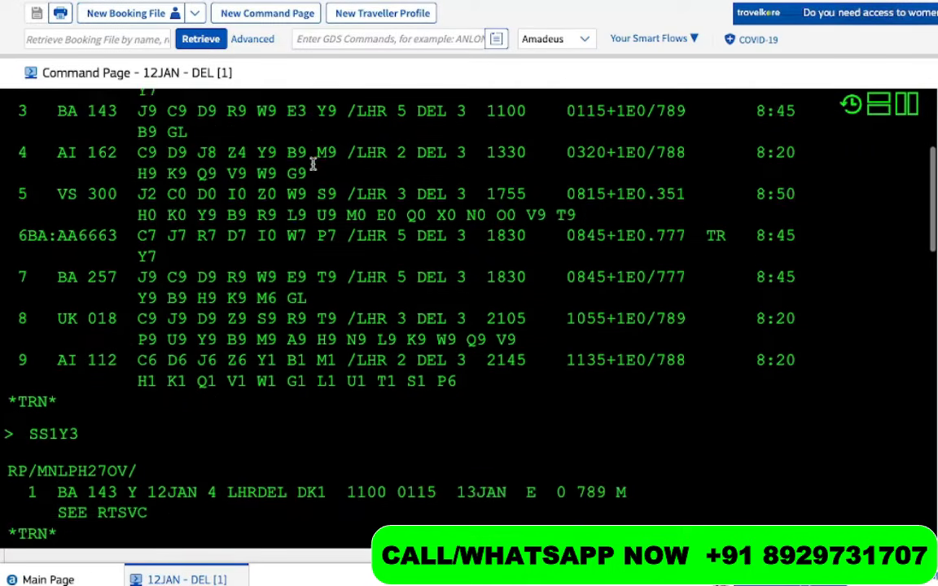
scroll(313, 164, up, 3)
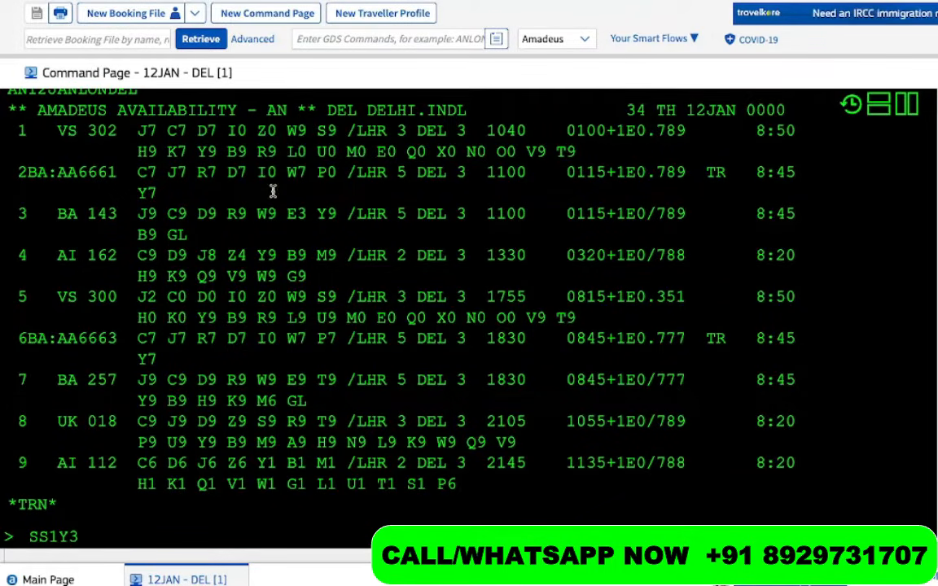
scroll(248, 331, down, 15)
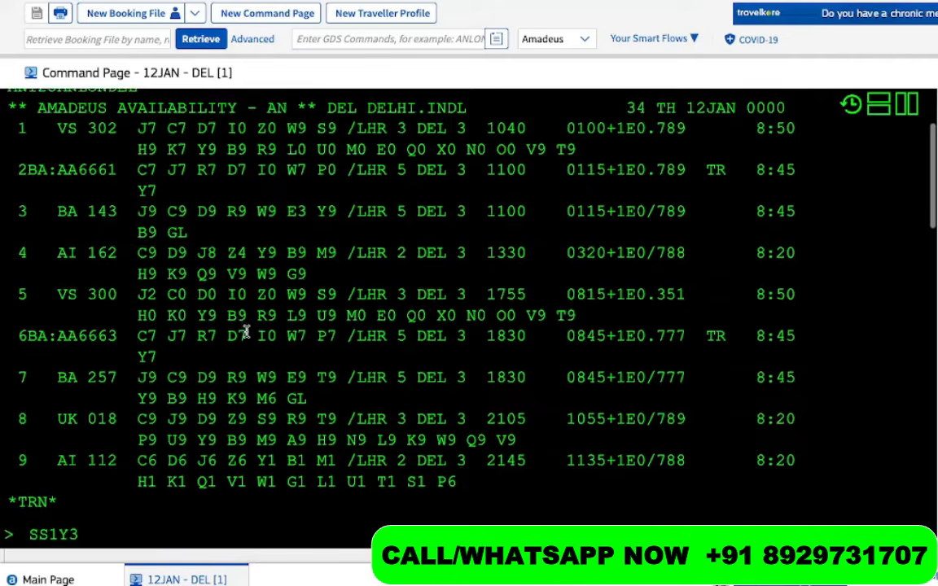
scroll(247, 332, down, 5)
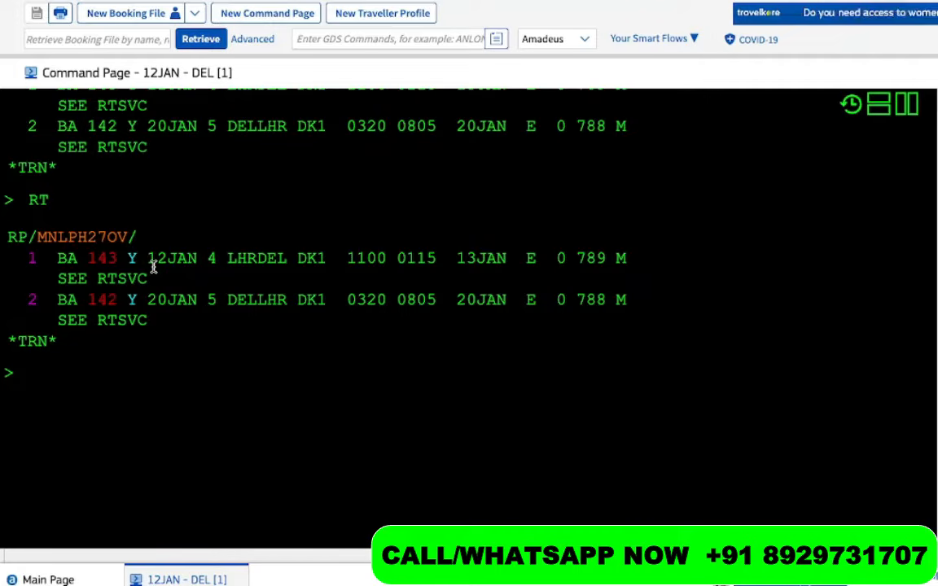
click(91, 383)
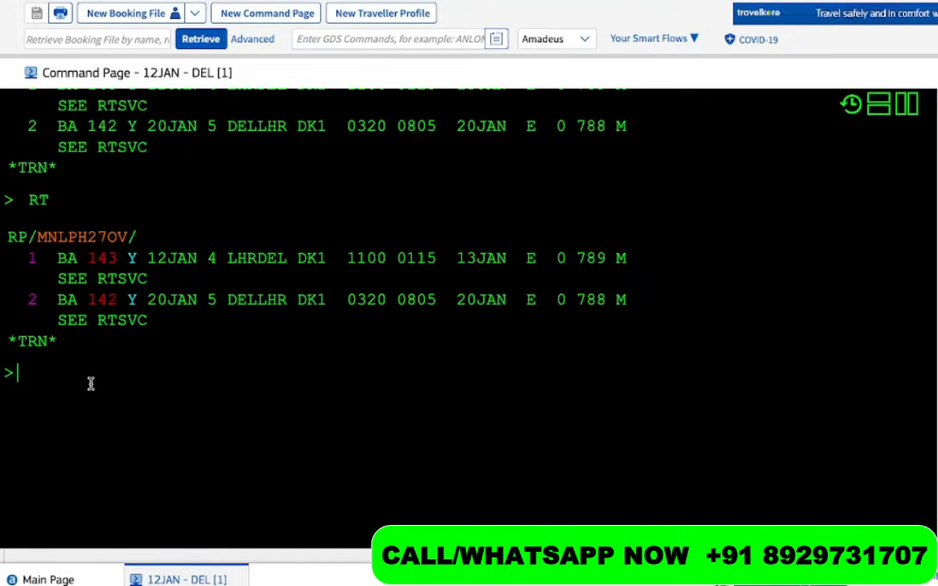
scroll(91, 384, down, 1)
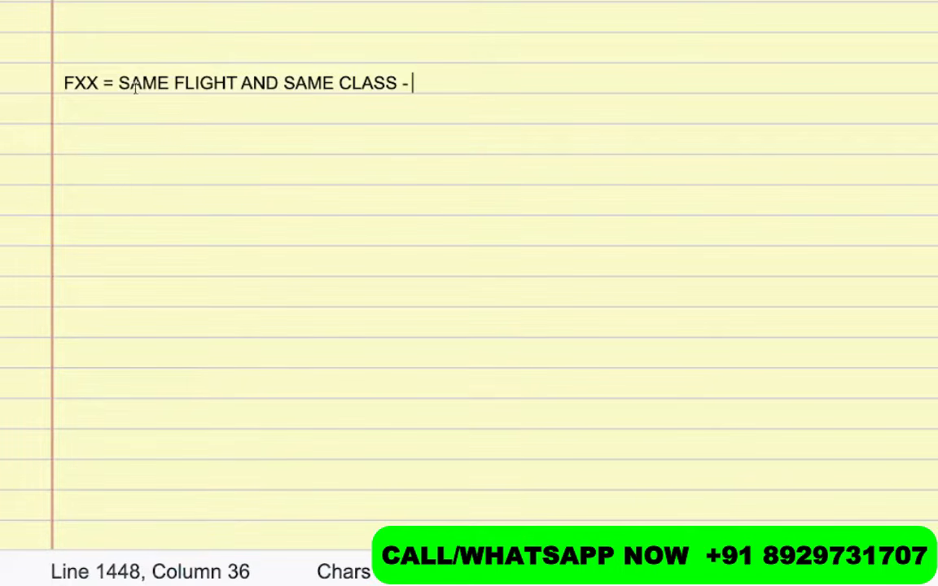
Append 'PRICE' to the end of the FXX note line
drag(104, 81, 54, 80)
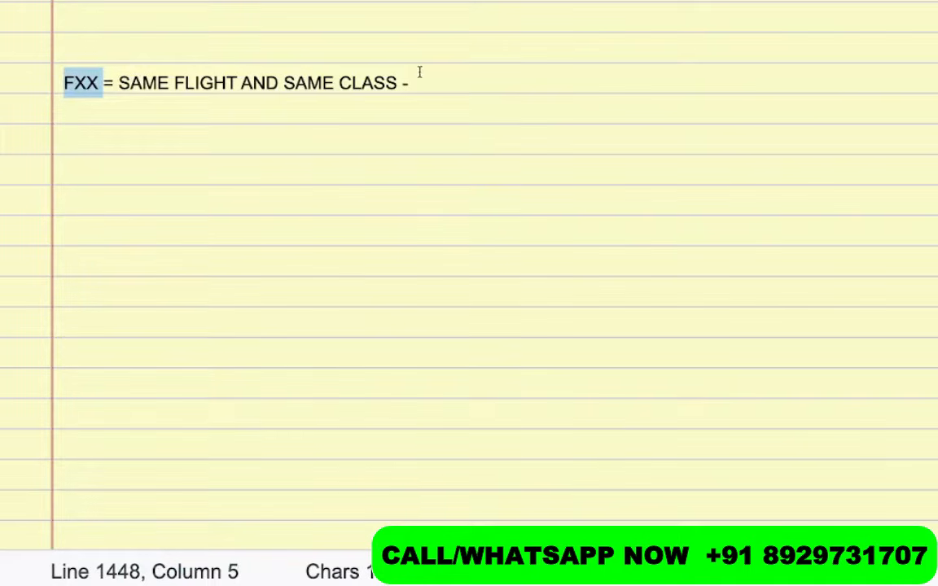
click(436, 91)
text(PRICE)
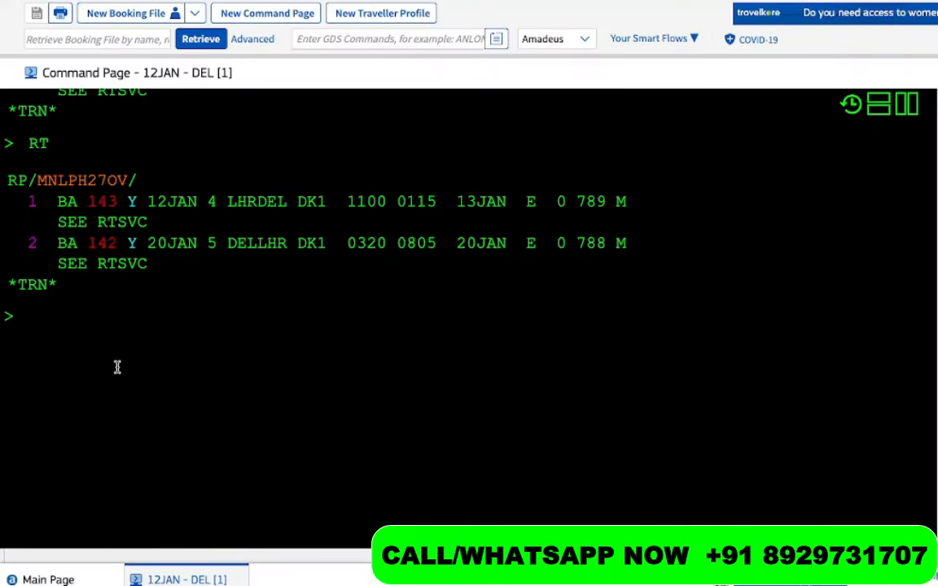
Price the BA 143 and BA 142 itinerary with FXX
text(FXX)
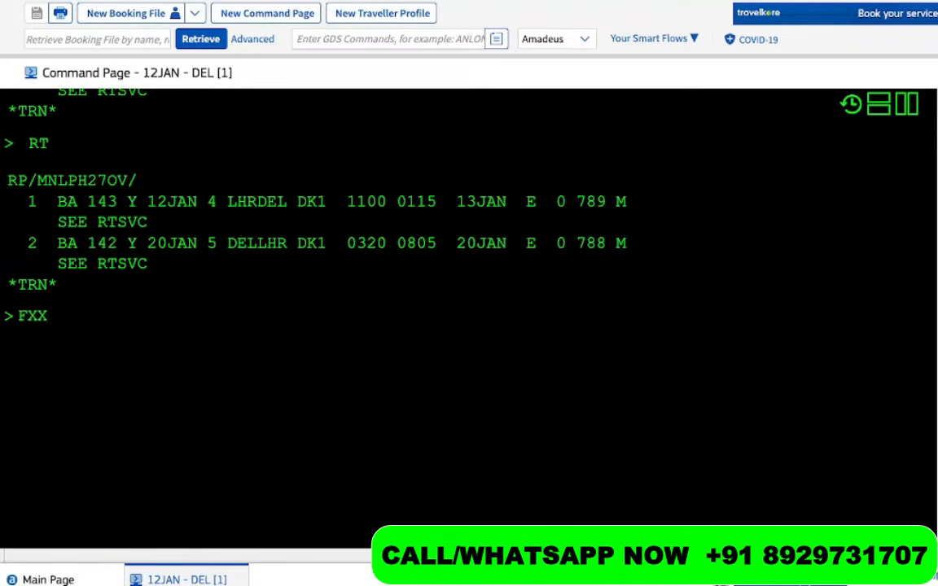
drag(124, 201, 47, 199)
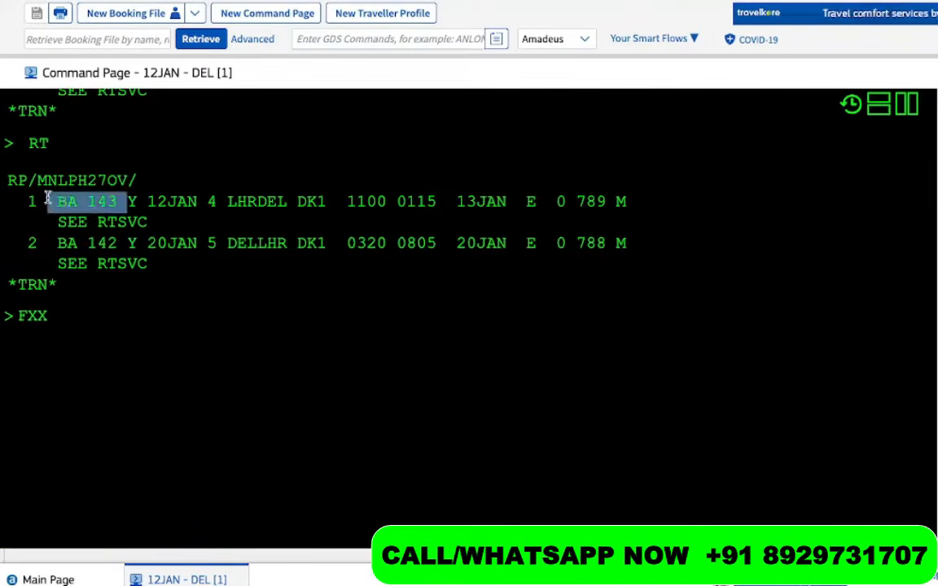
drag(124, 243, 49, 251)
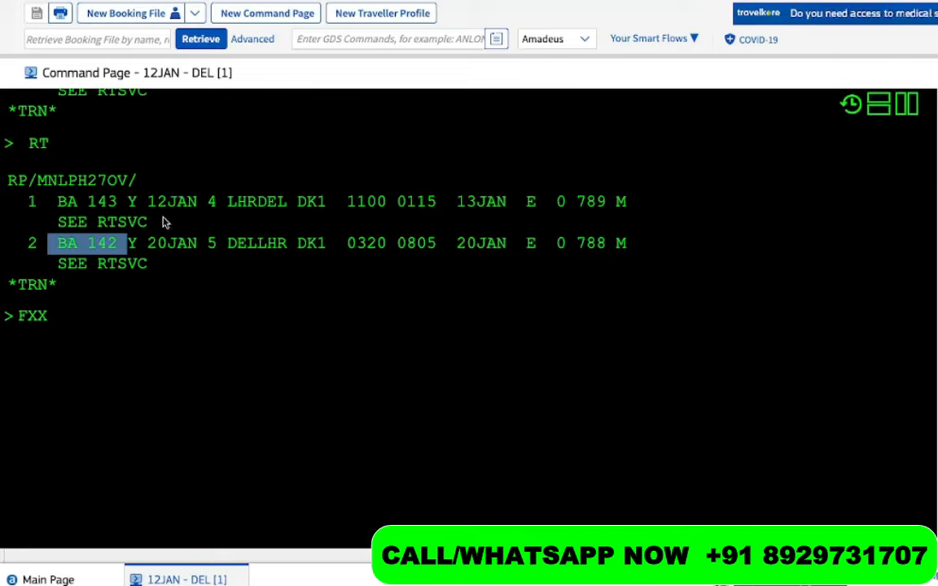
click(142, 202)
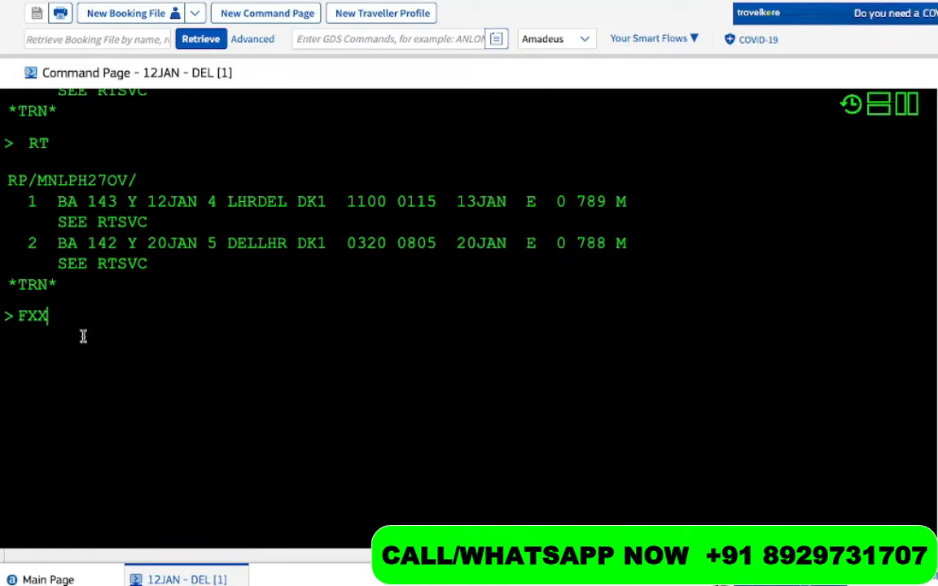
key(Return)
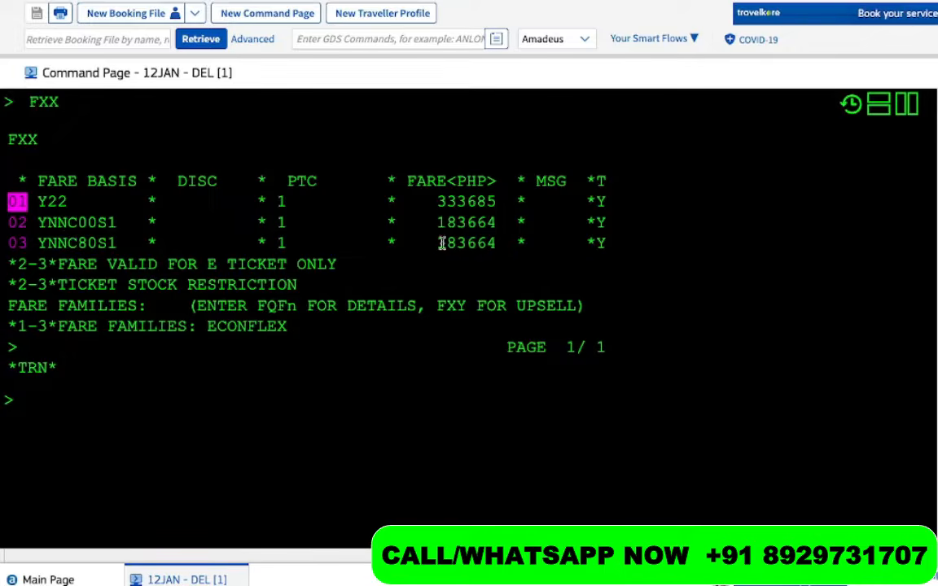
drag(515, 245, 414, 242)
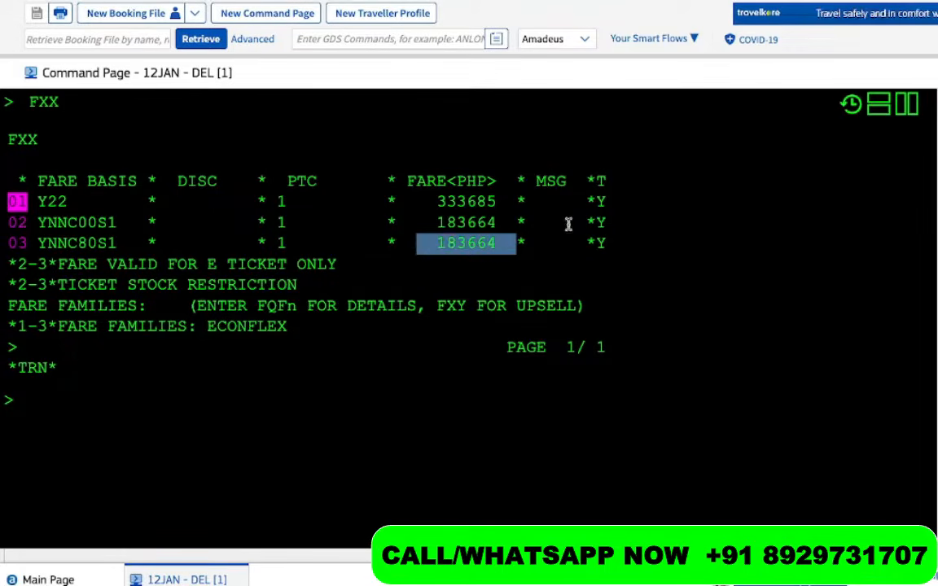
drag(505, 223, 417, 223)
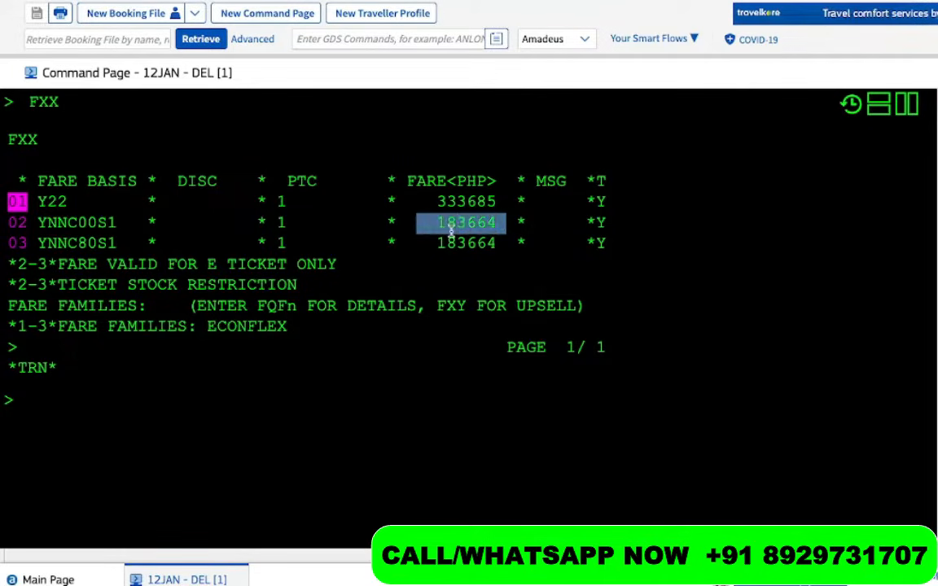
drag(502, 243, 402, 227)
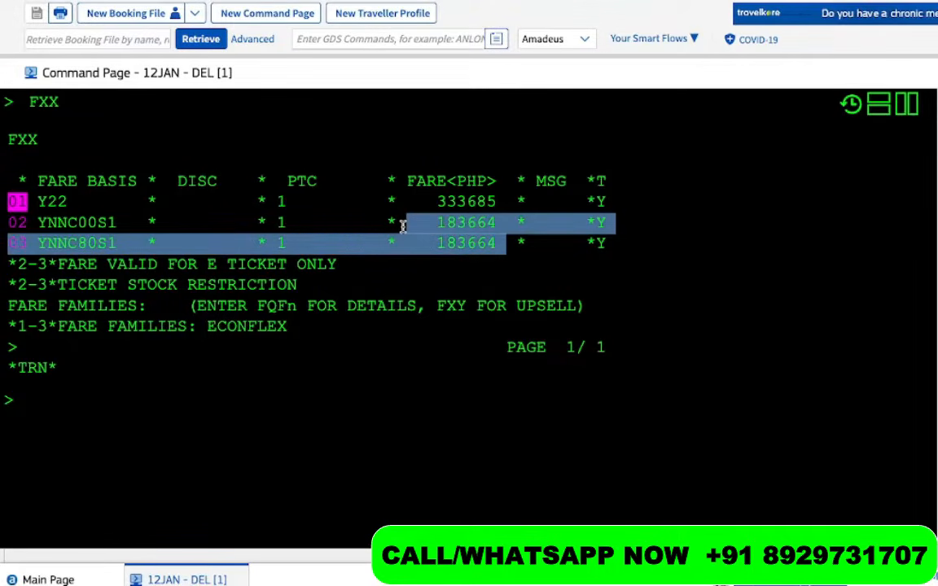
drag(515, 201, 418, 210)
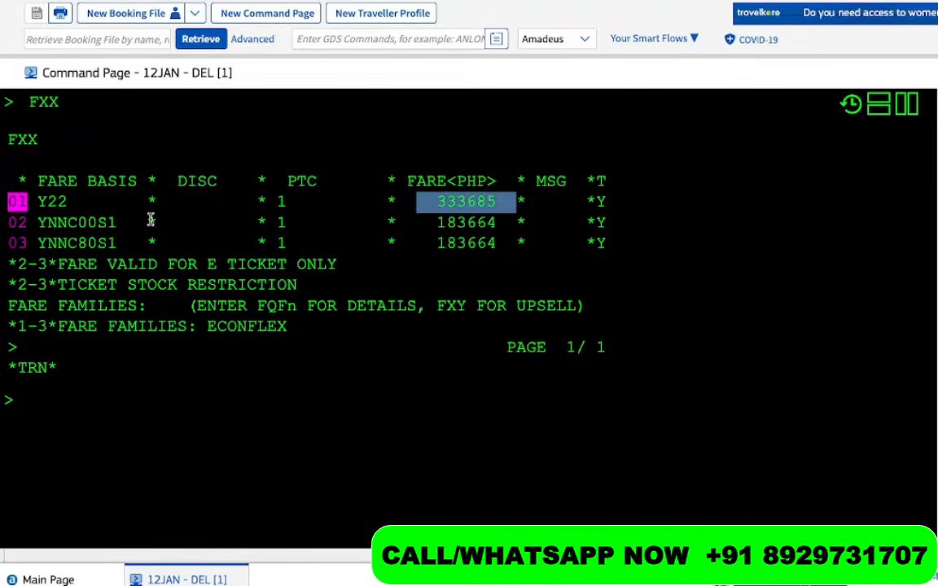
drag(84, 212, 43, 202)
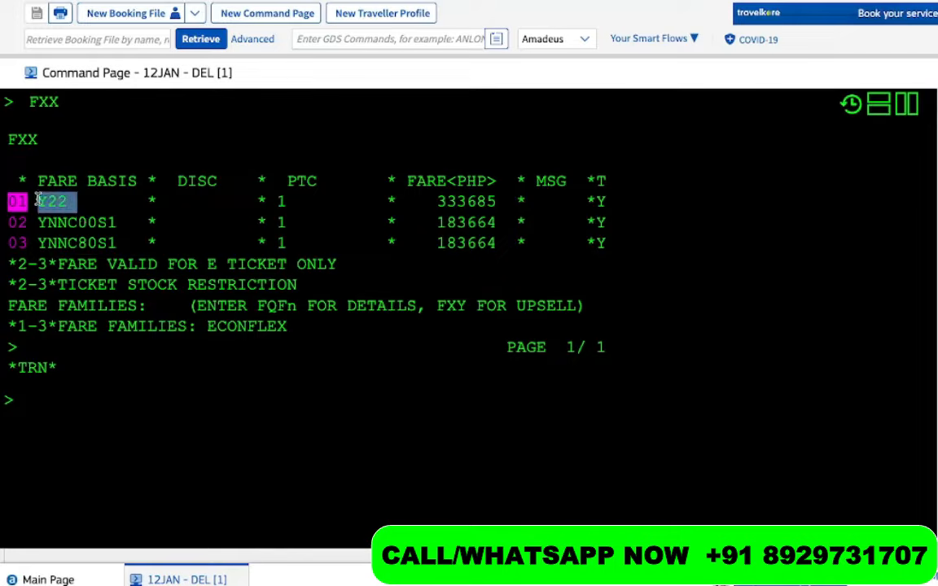
drag(128, 231, 36, 229)
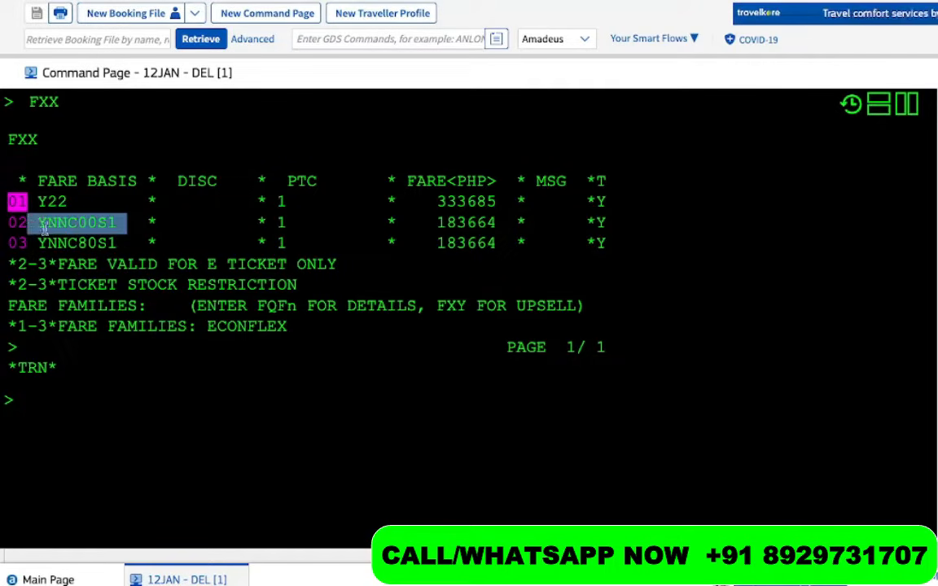
drag(118, 243, 28, 244)
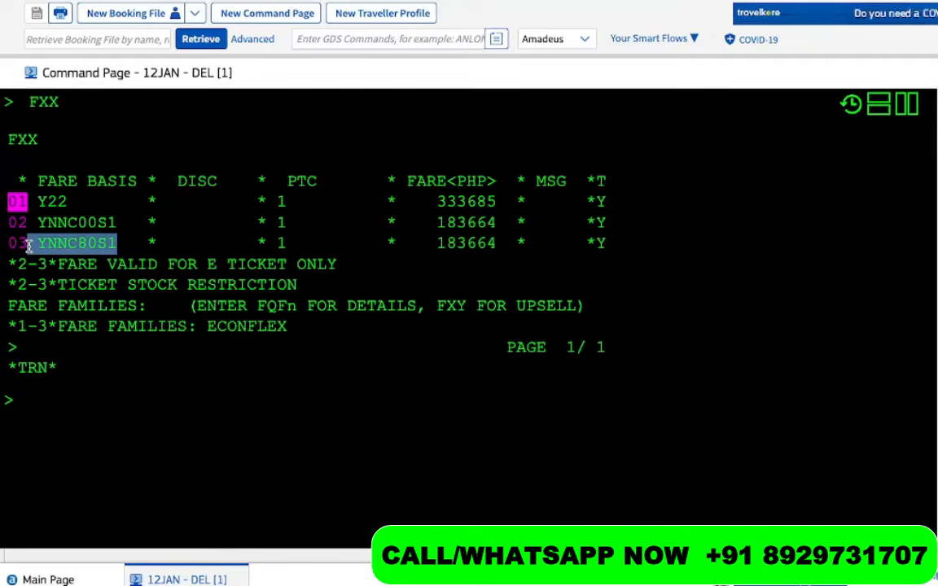
click(92, 213)
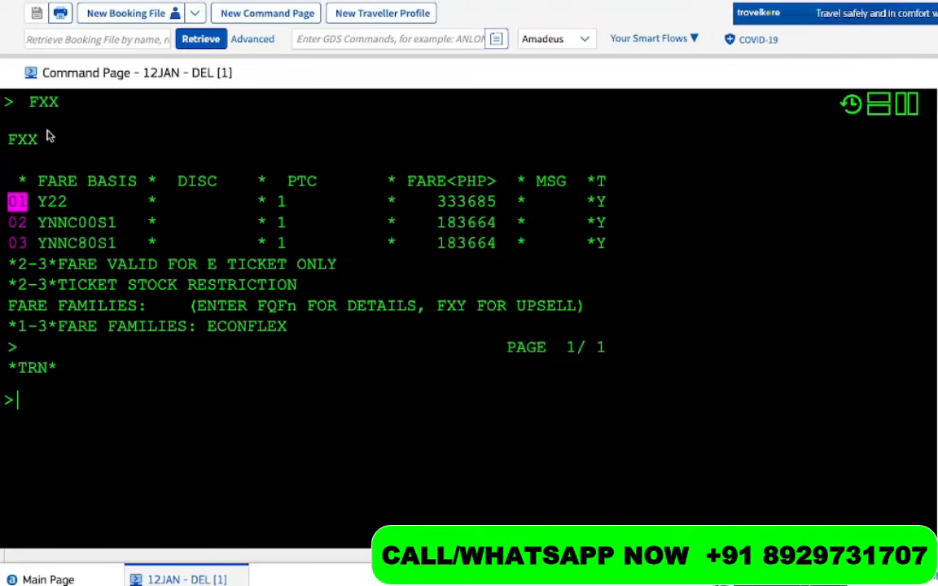
drag(66, 104, 27, 99)
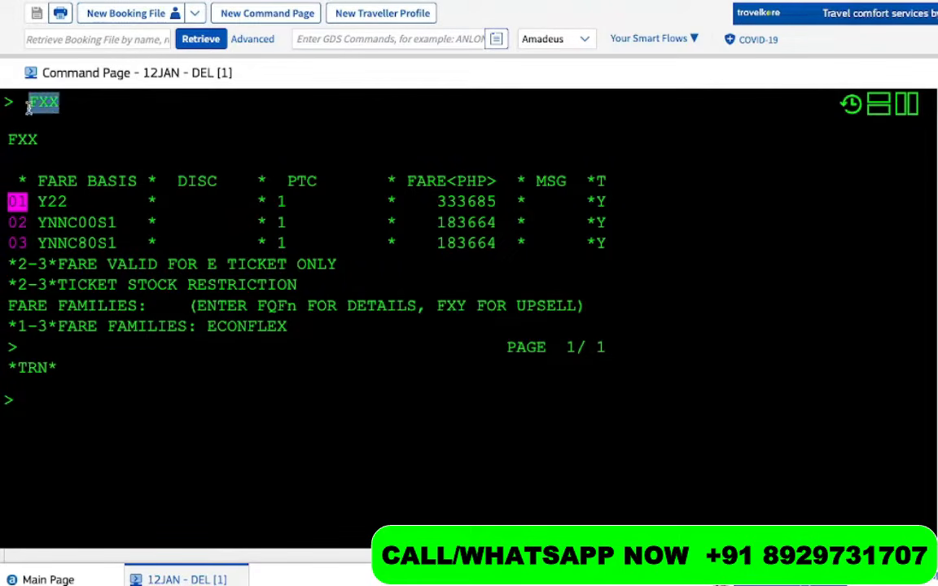
drag(65, 199, 36, 200)
drag(114, 225, 38, 222)
drag(109, 242, 57, 242)
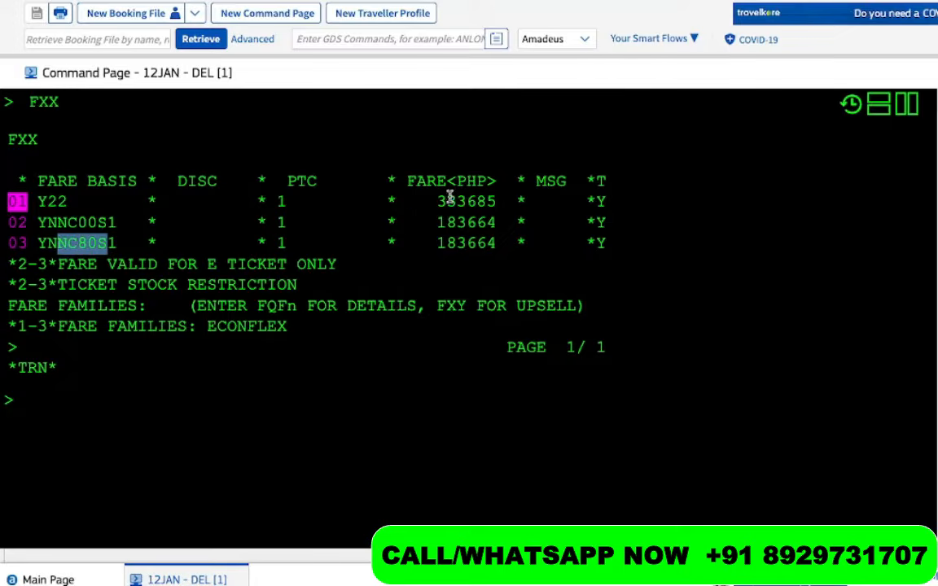
drag(439, 201, 505, 201)
drag(437, 222, 494, 223)
drag(437, 243, 500, 250)
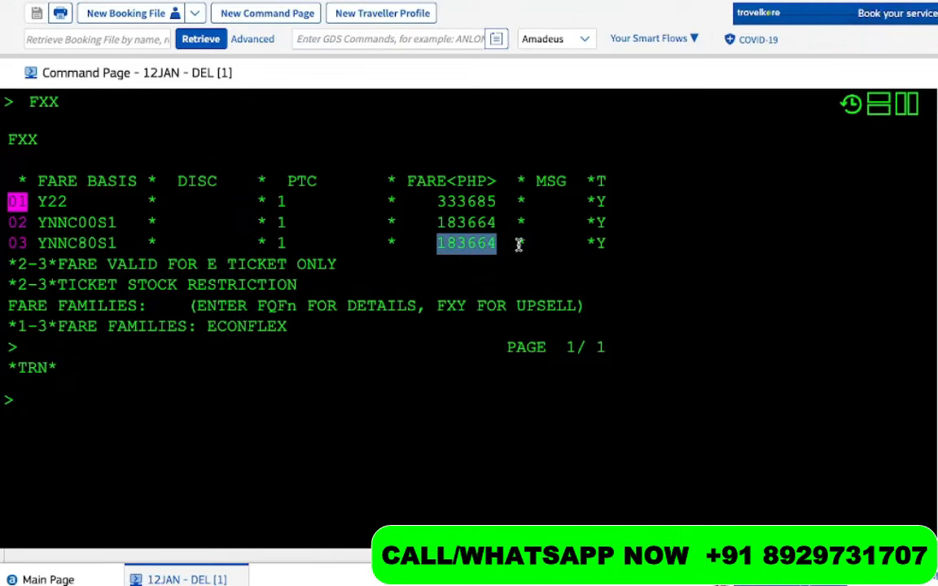
drag(517, 243, 29, 210)
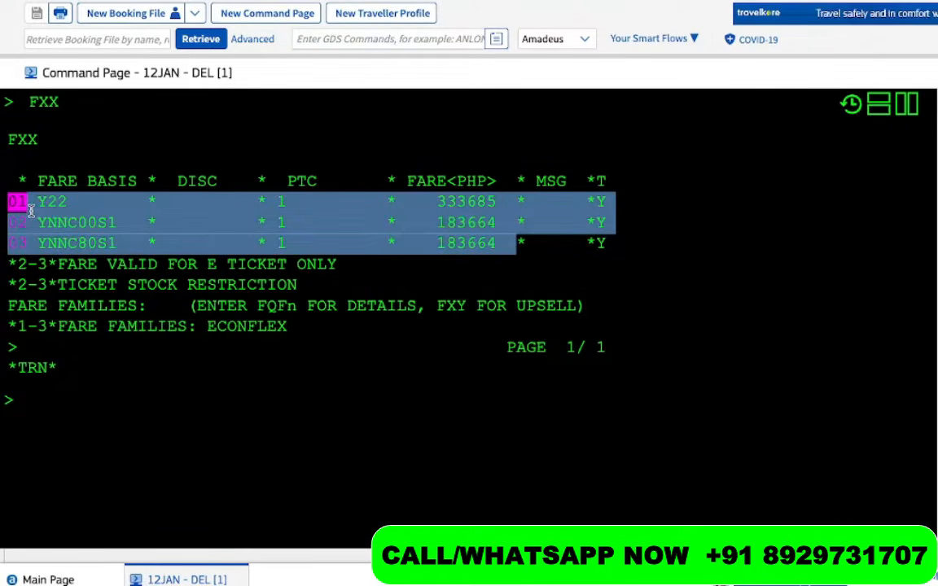
click(96, 435)
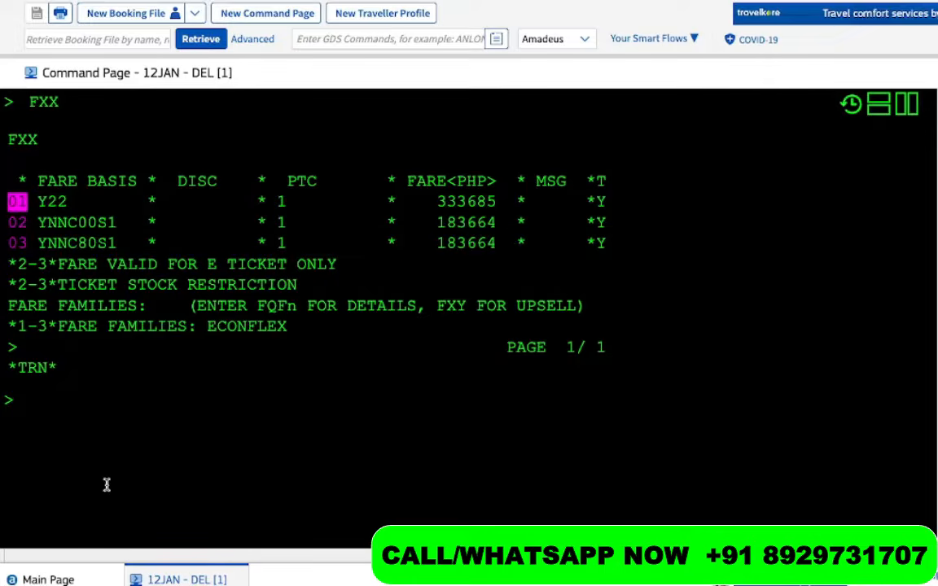
drag(119, 242, 34, 241)
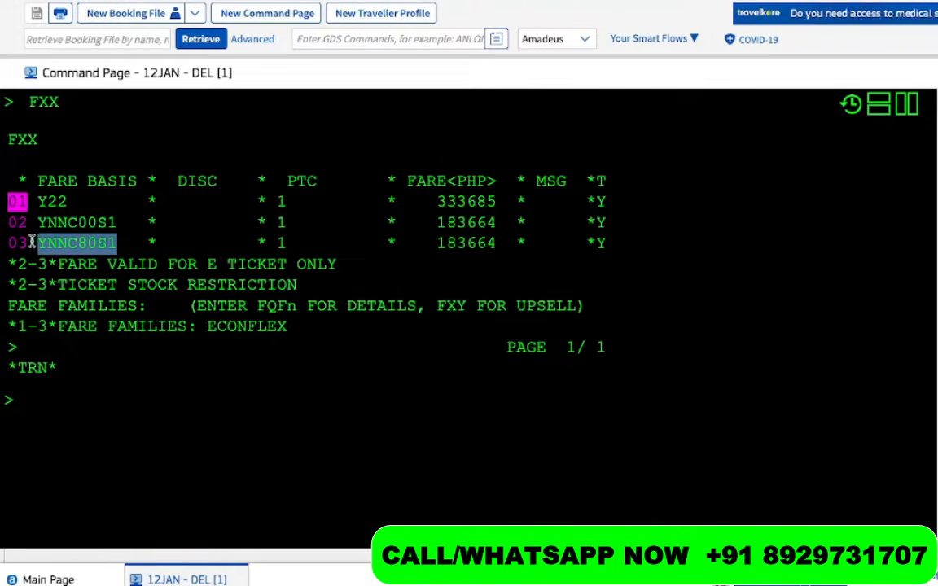
click(53, 402)
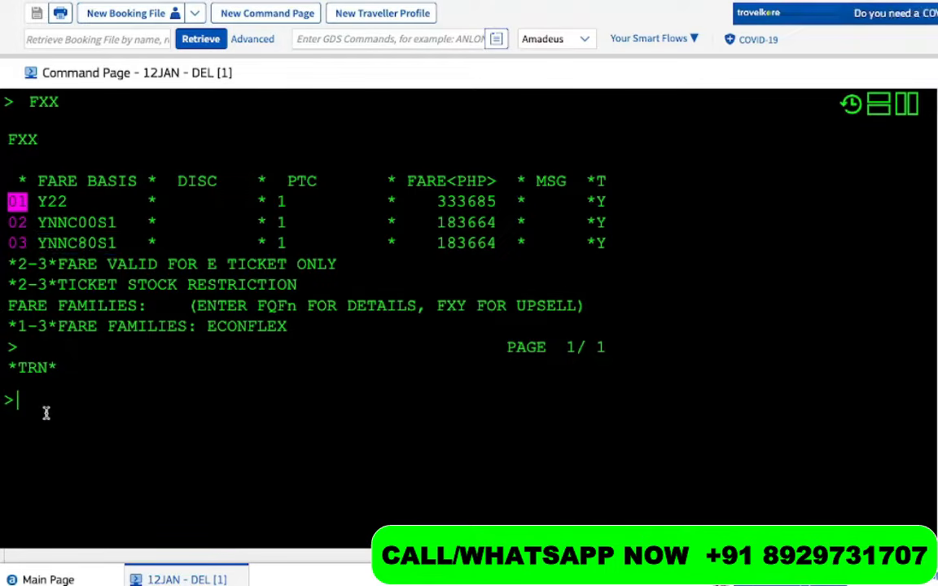
drag(507, 245, 427, 244)
Type FQQ01 and compare the three fare options: 333685, 183664 and 183664
scroll(125, 385, down, 3)
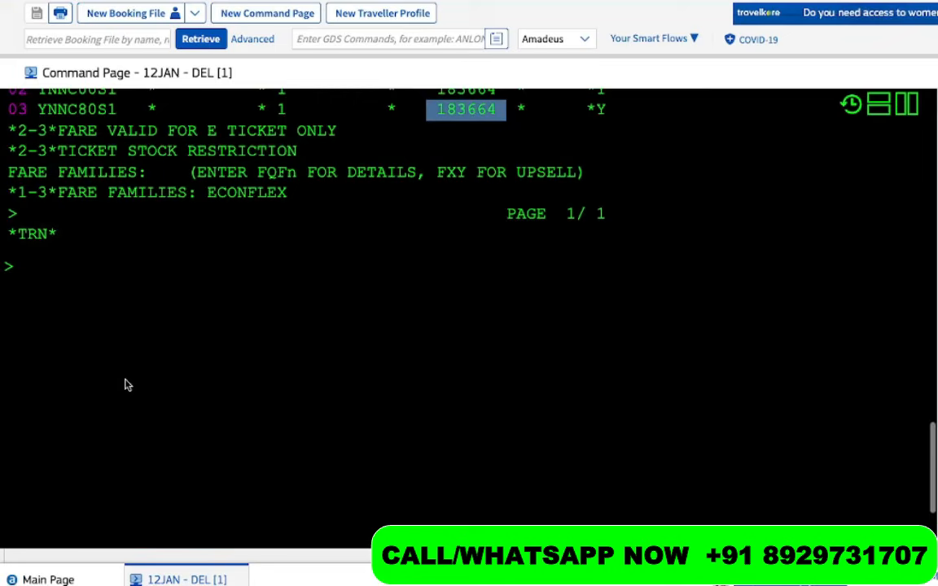
click(109, 295)
text(FQQ)
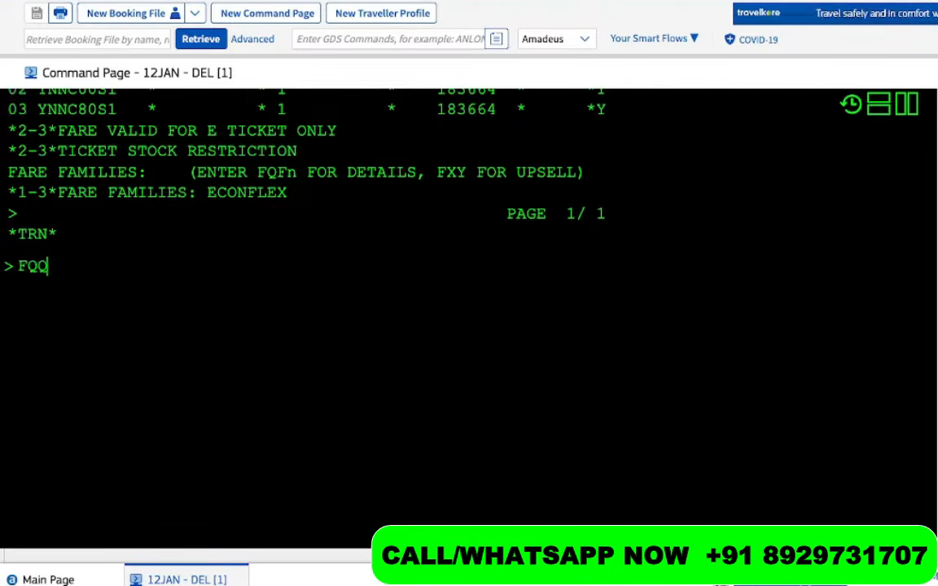
text(01)
scroll(484, 129, up, 3)
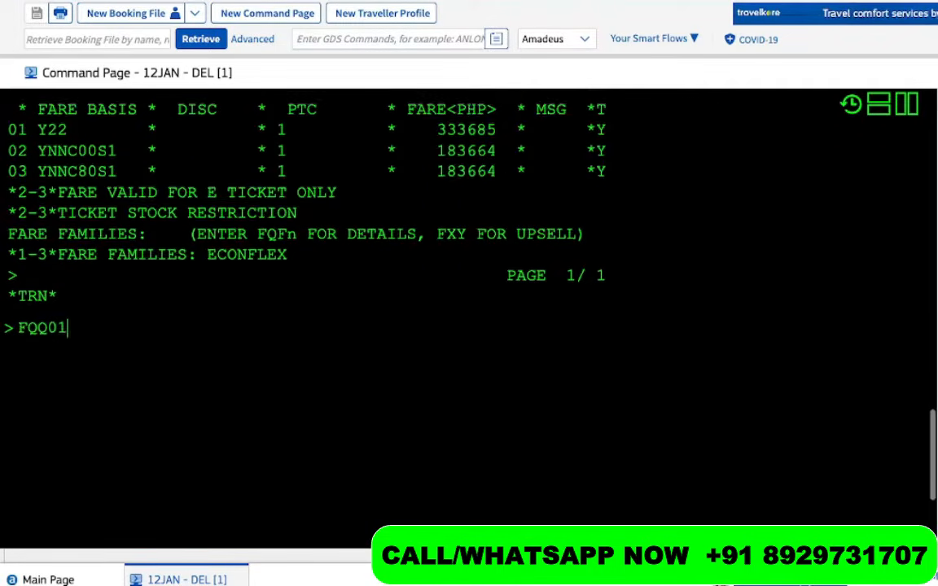
drag(496, 165, 427, 165)
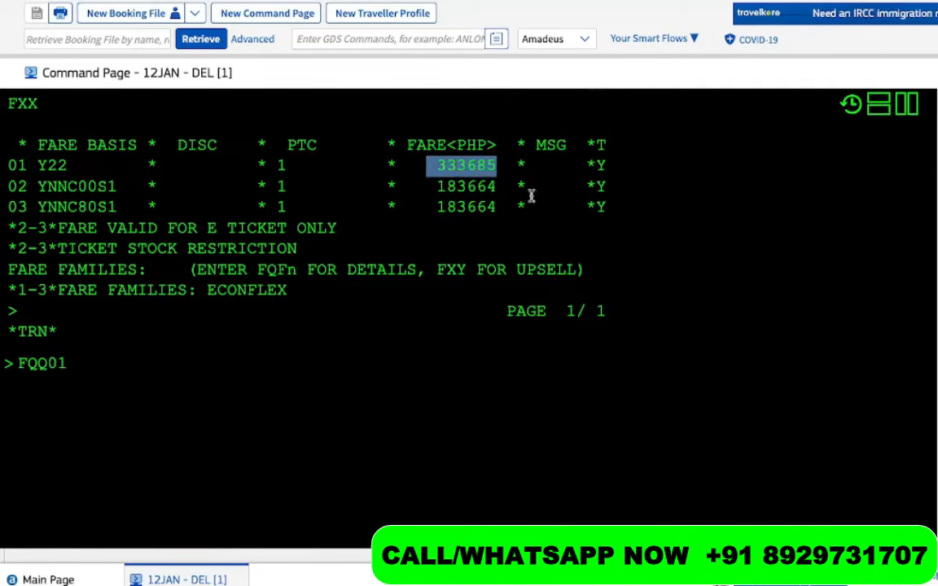
drag(505, 186, 426, 186)
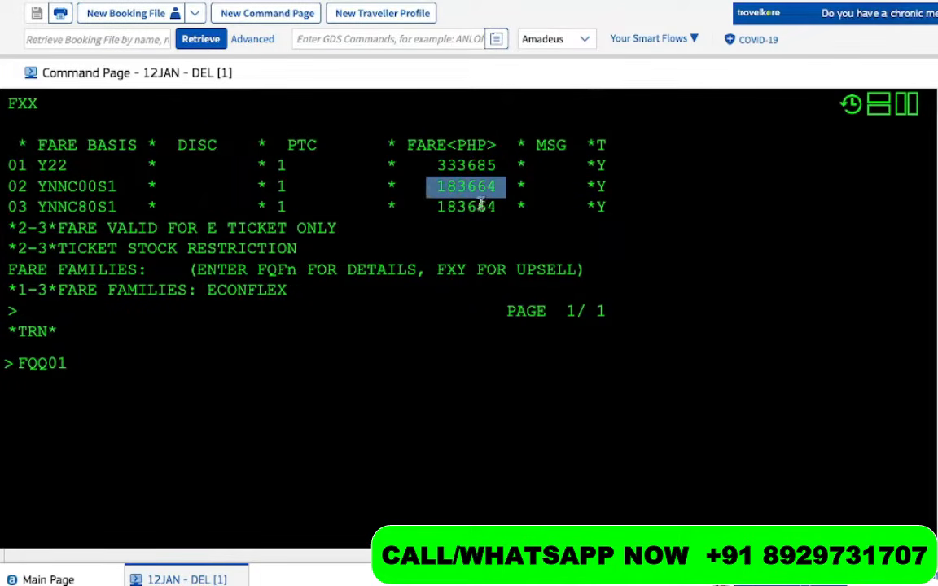
drag(501, 208, 425, 206)
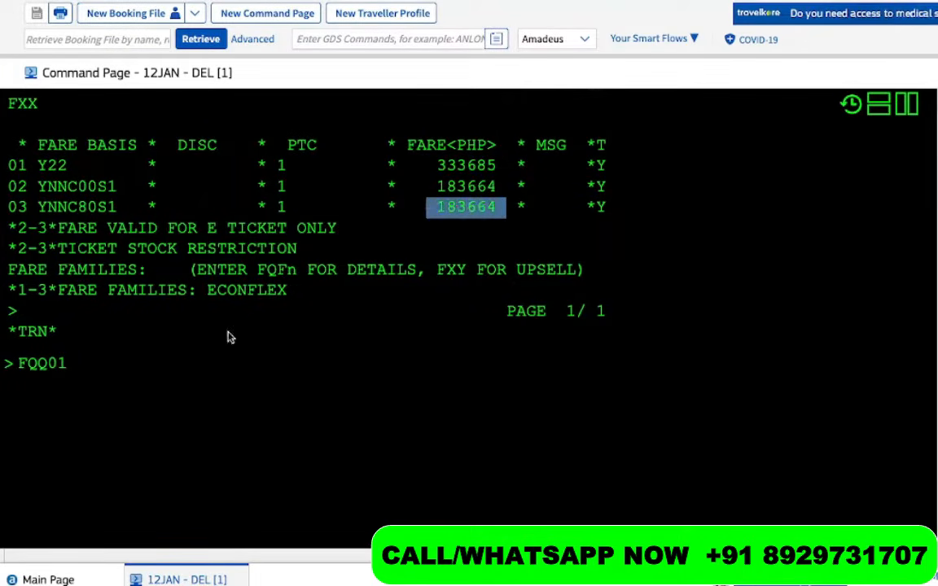
click(171, 370)
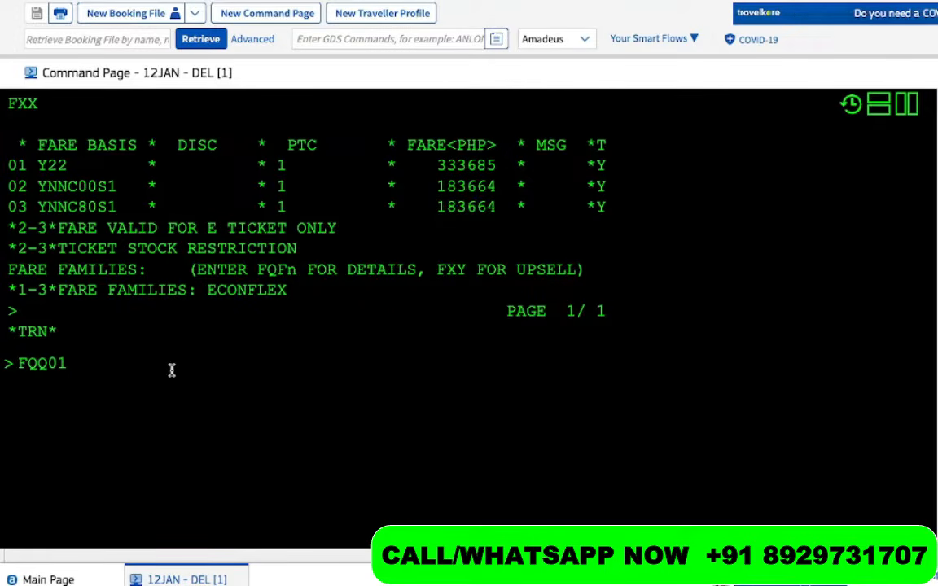
Review the RTSVC reference on the flight line and the Y22 fare basis of option 01
scroll(40, 184, up, 1)
drag(39, 216, 98, 257)
scroll(115, 268, up, 2)
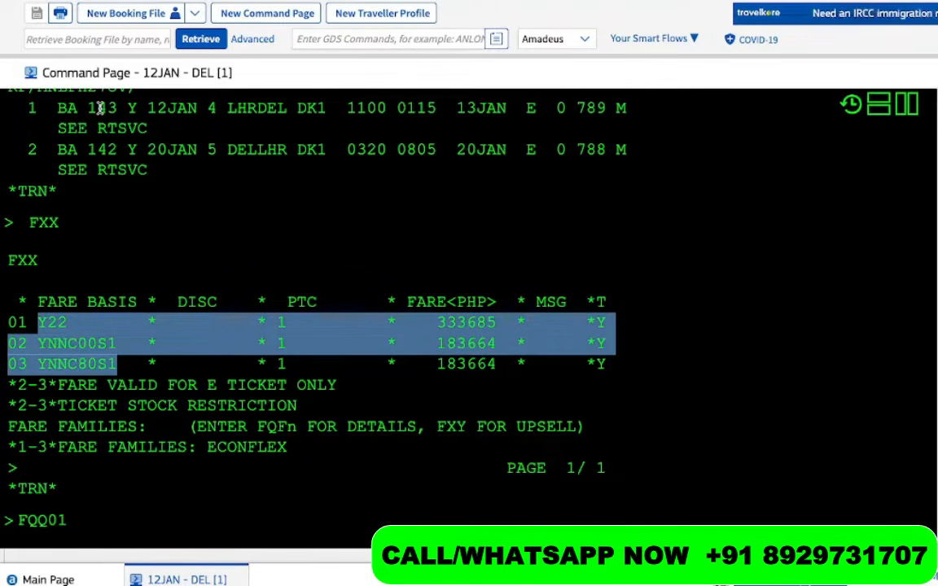
drag(138, 122, 111, 119)
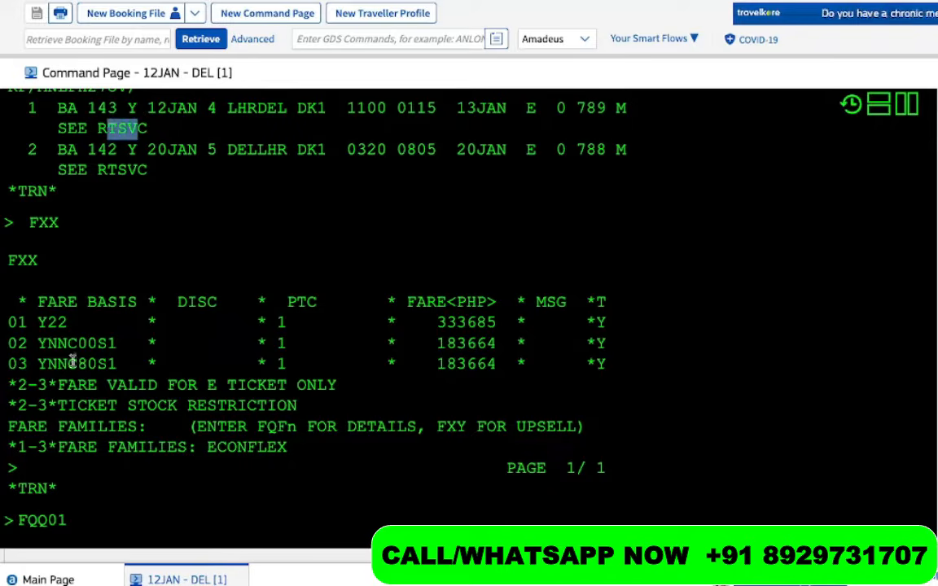
drag(36, 323, 106, 379)
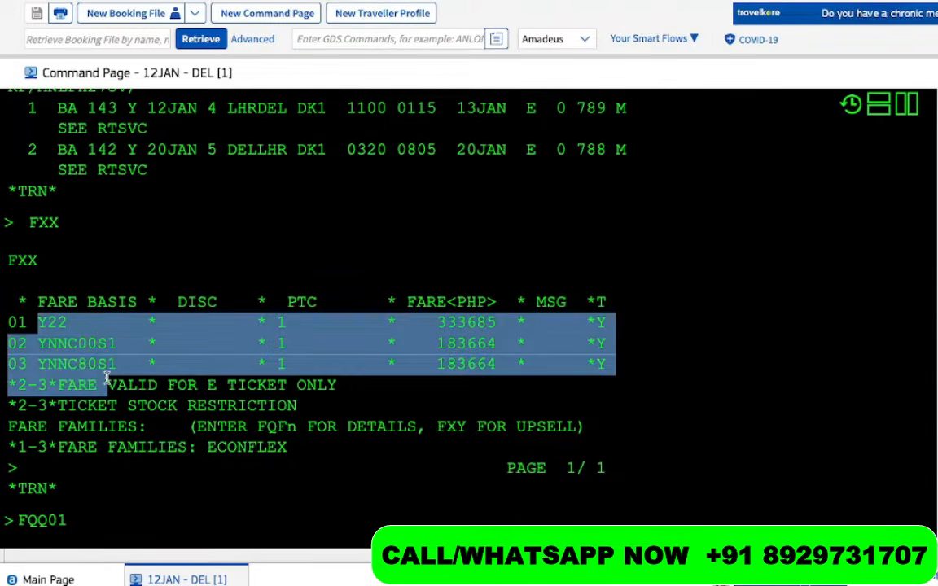
click(68, 327)
drag(50, 323, 30, 324)
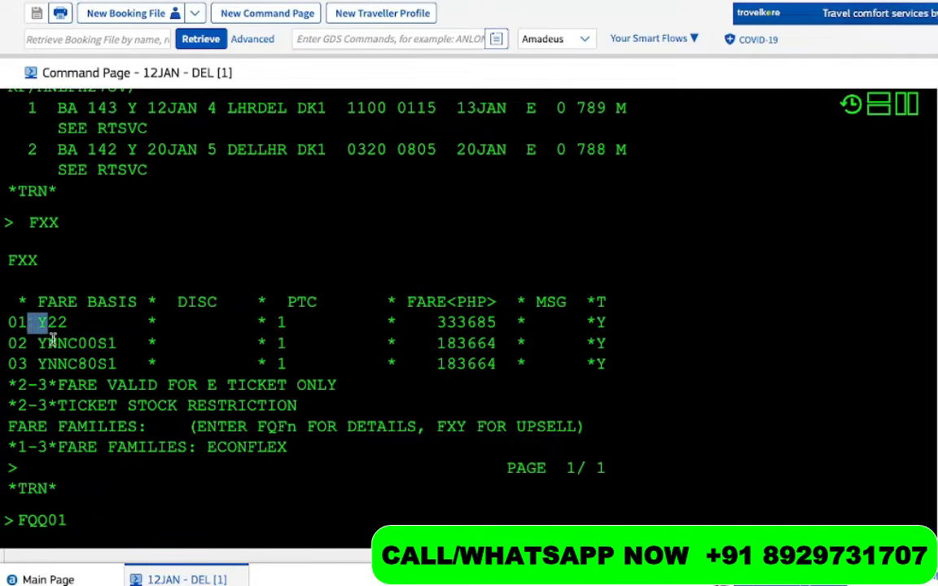
click(70, 327)
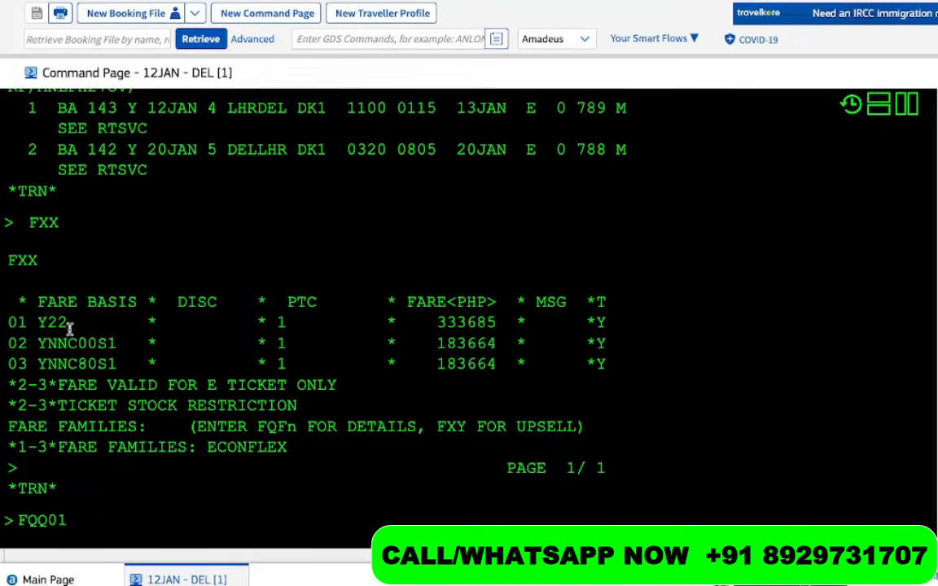
drag(70, 327, 35, 324)
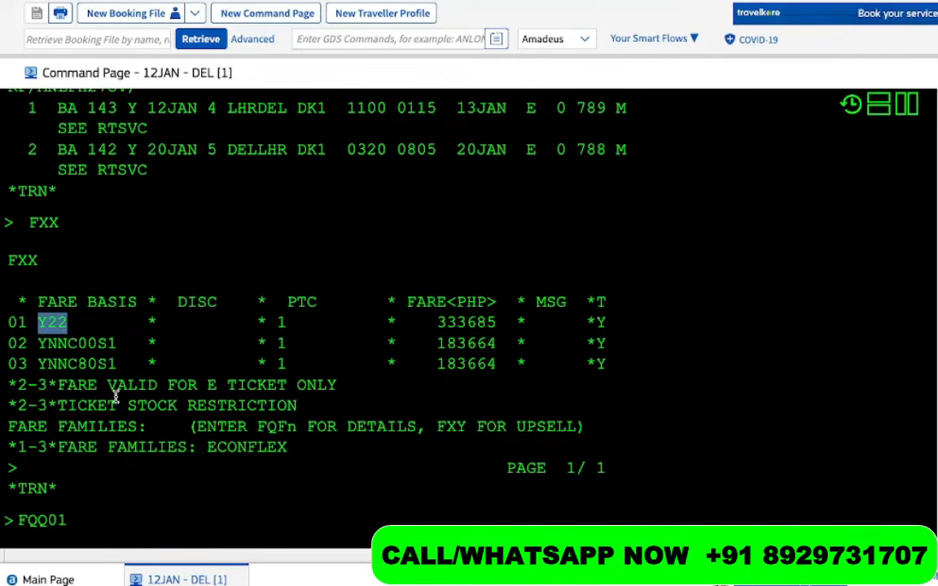
Confirm option 01's Y22 fare at 333685 and submit FQQ01
scroll(143, 371, down, 1)
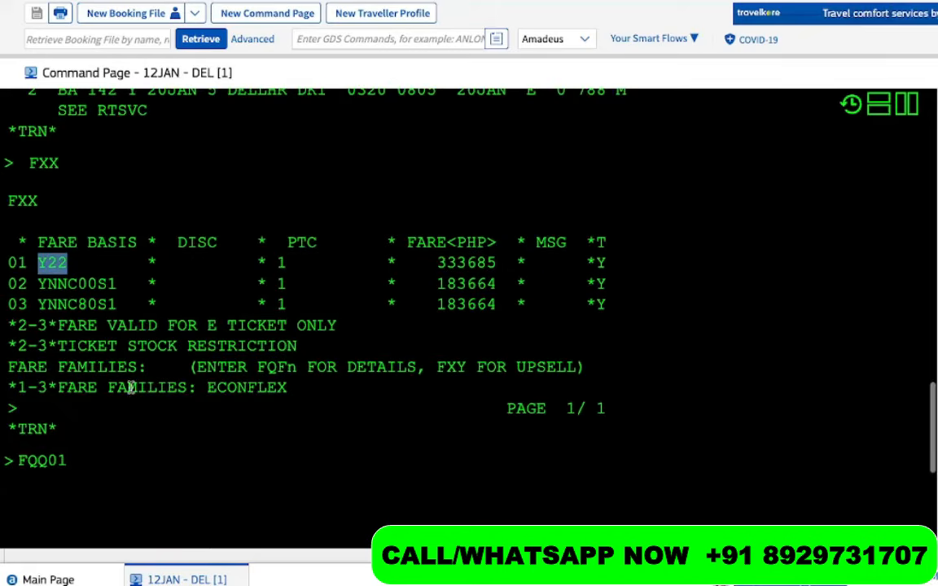
click(94, 462)
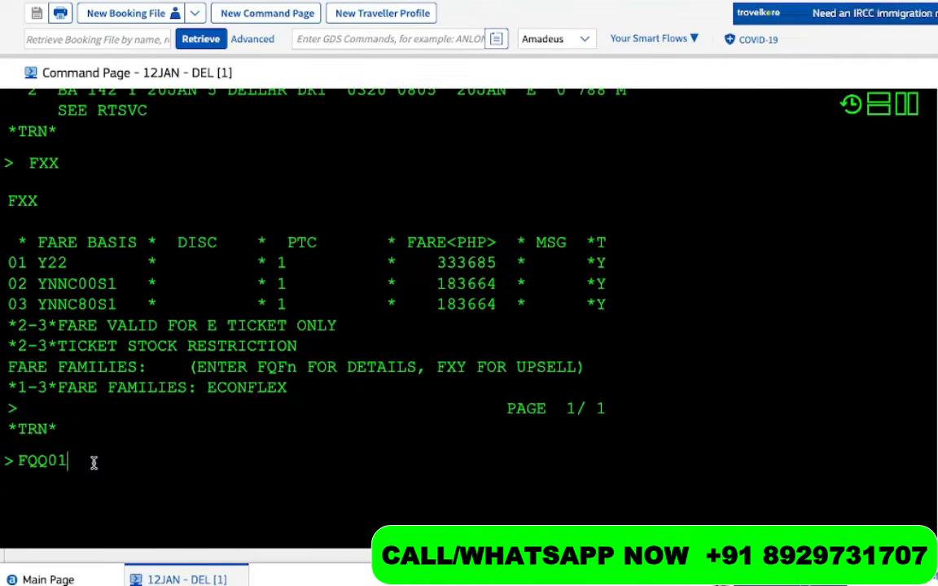
drag(68, 266, 25, 271)
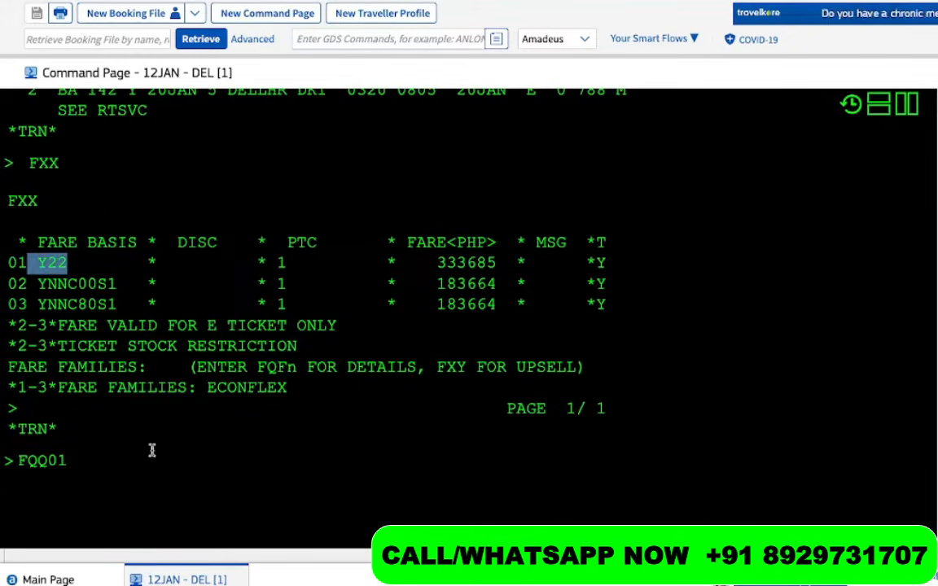
drag(506, 263, 426, 265)
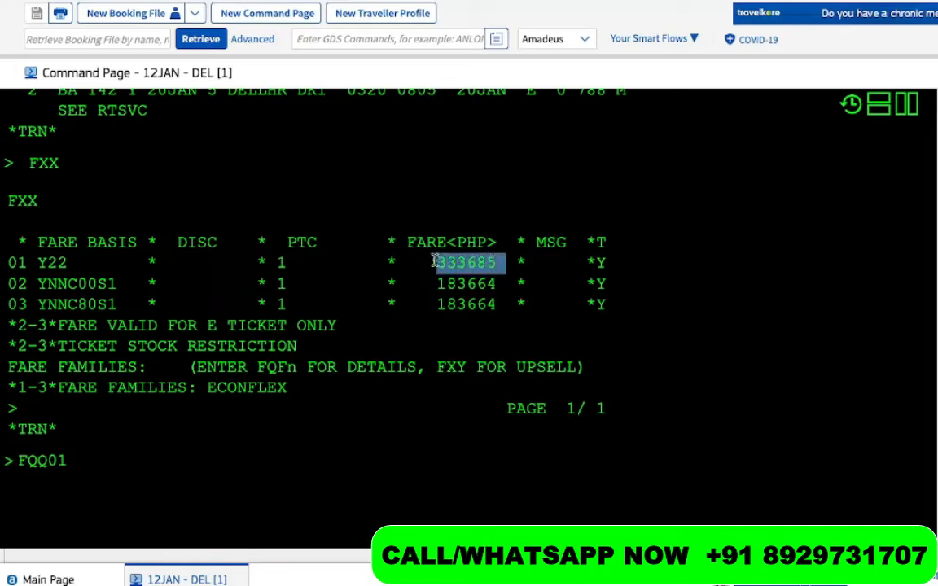
click(135, 464)
key(Return)
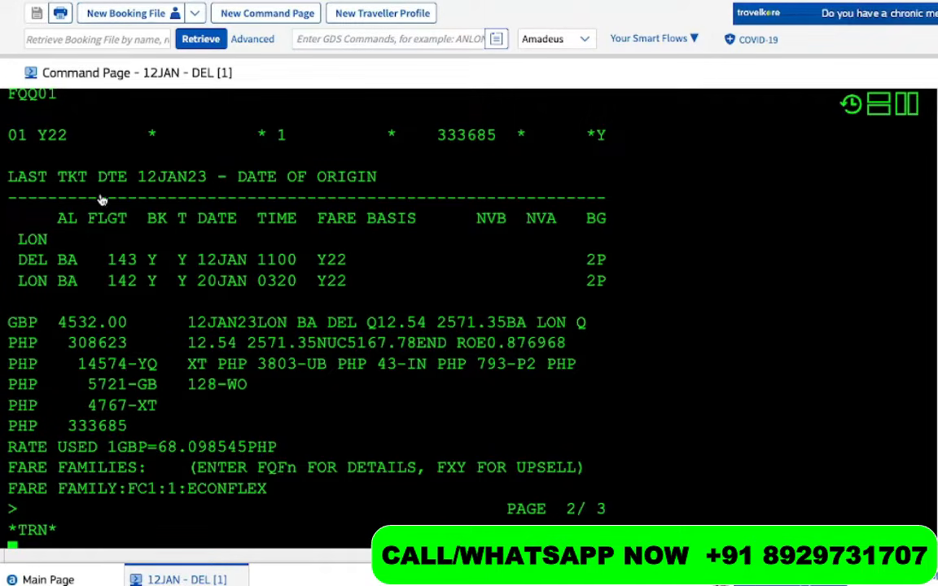
Review the FQQ01 breakdown: BA 143 on 12JAN, Y22 fare basis and 2P baggage allowance
drag(23, 244, 56, 284)
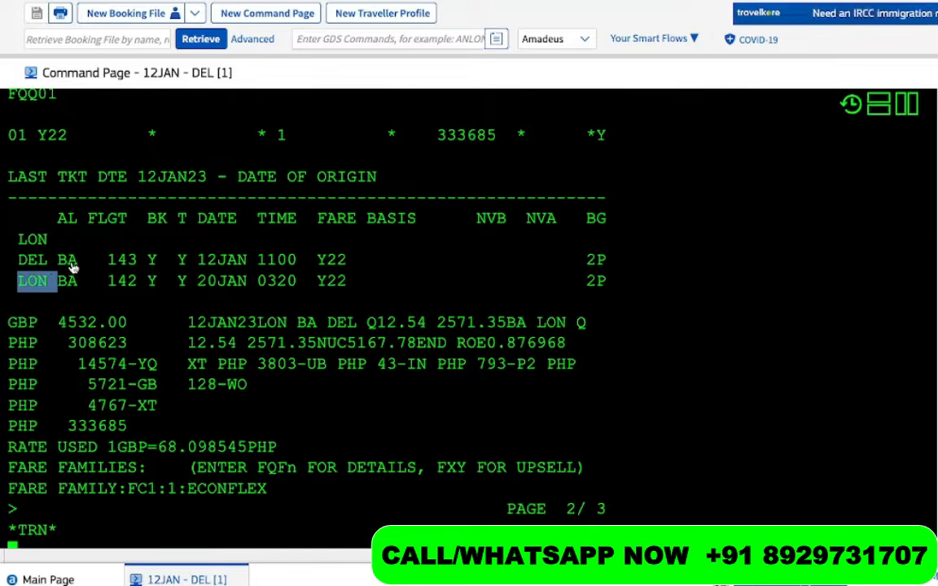
drag(56, 259, 137, 265)
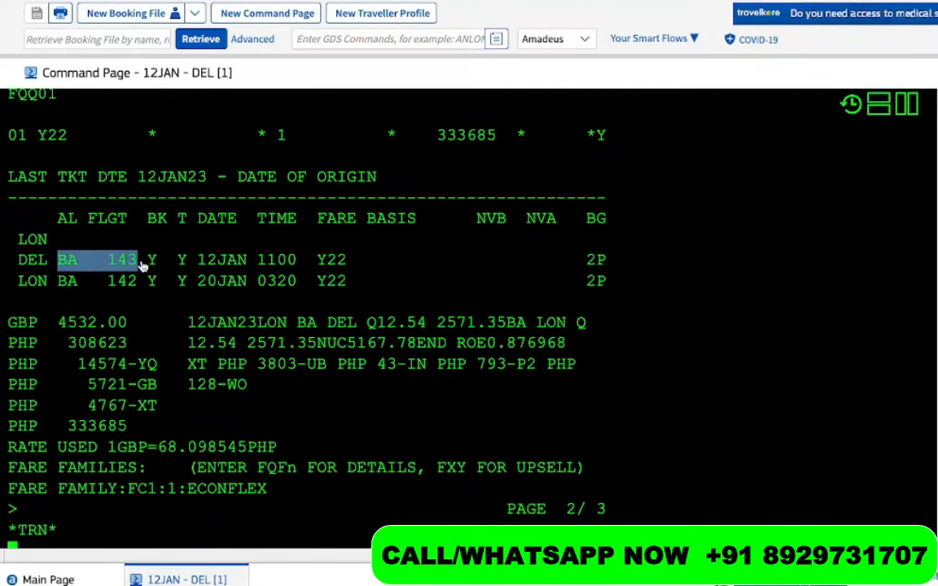
click(162, 265)
click(183, 265)
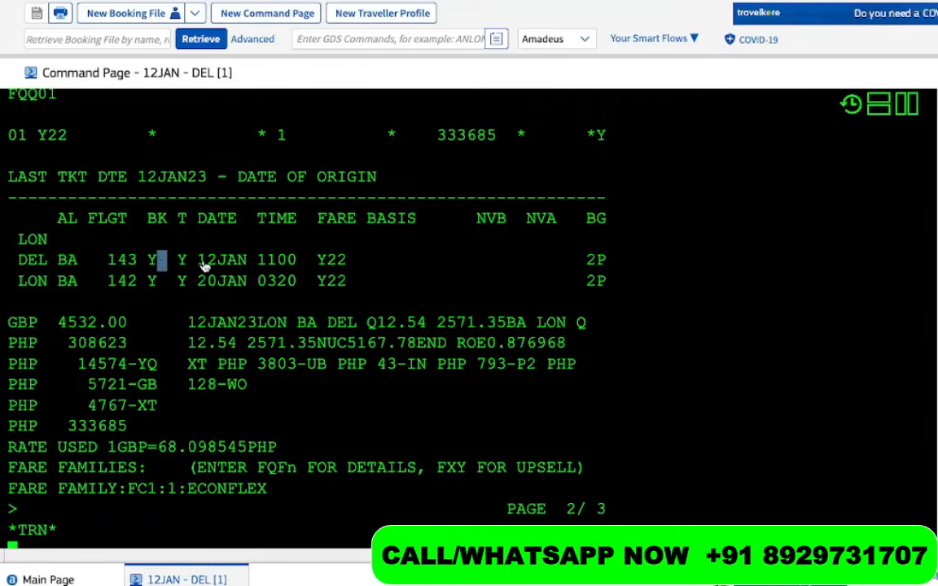
drag(197, 265, 258, 270)
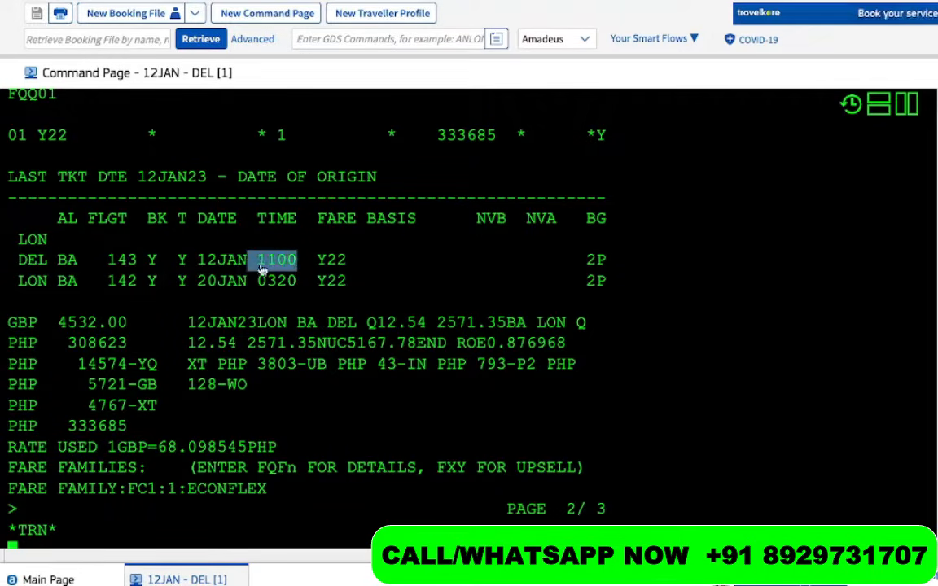
drag(319, 262, 348, 264)
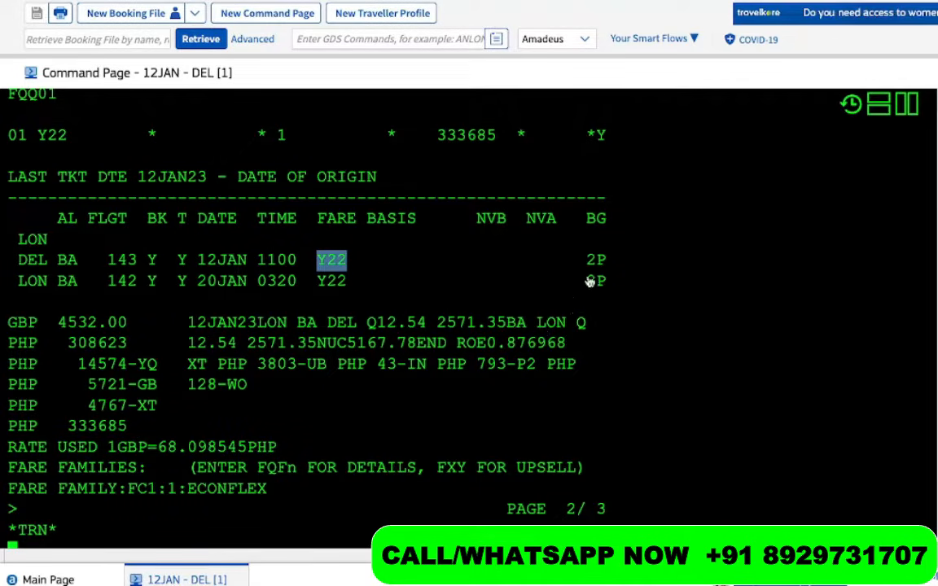
drag(587, 261, 611, 269)
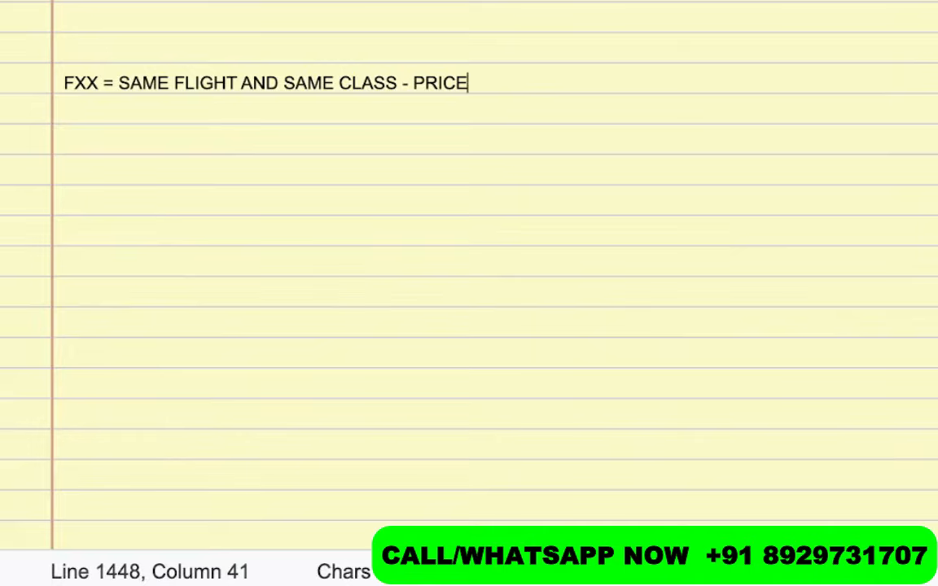
key(Return)
key(Return)
key(Return)
key(Return)
key(Return)
key(Return)
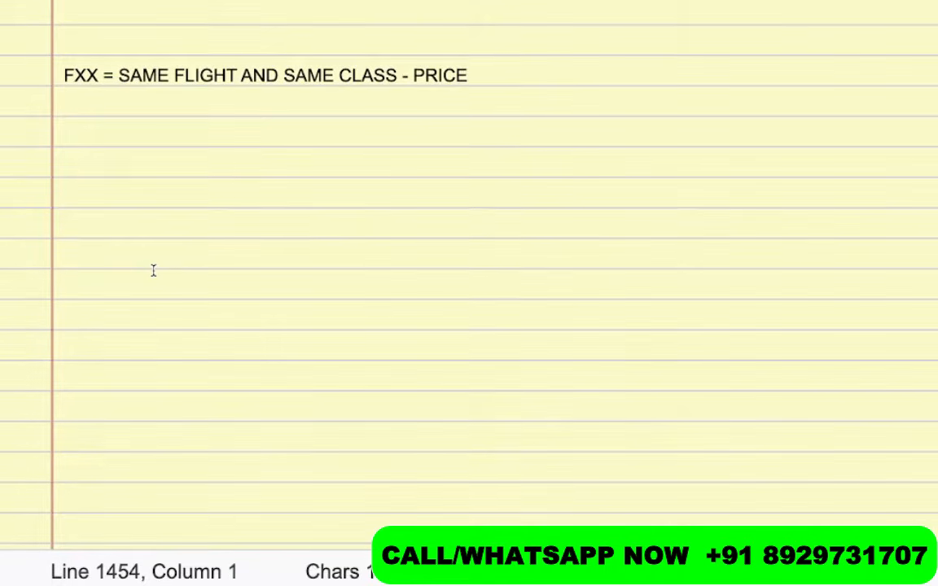
Type BAGGAGE, 2 TYPES OF BAGS, CARRY ON LUGGAGE and CHECKED IN LUGGAGE on separate lines
text(BAGGGAE)
key(BackSpace)
key(BackSpace)
key(BackSpace)
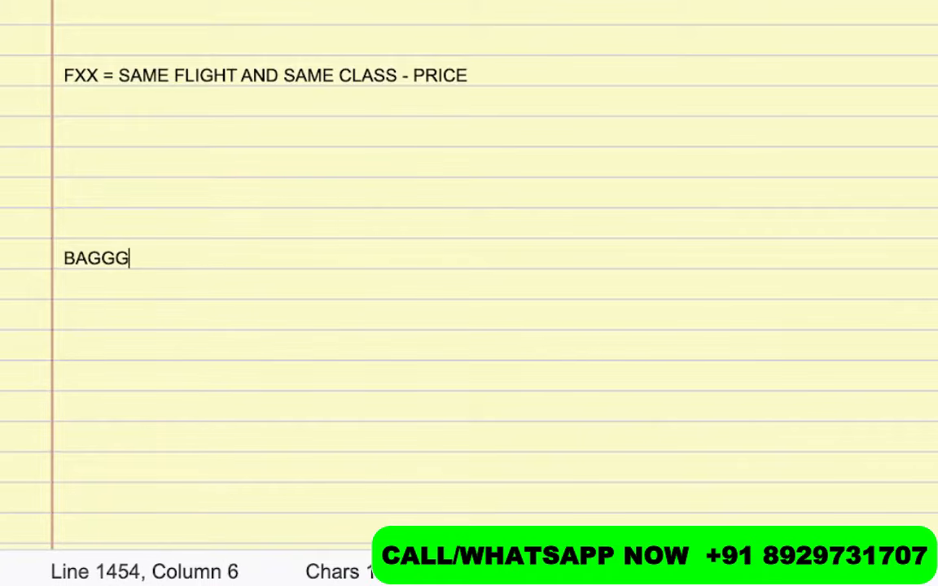
key(BackSpace)
text(AGE)
key(Return)
key(Return)
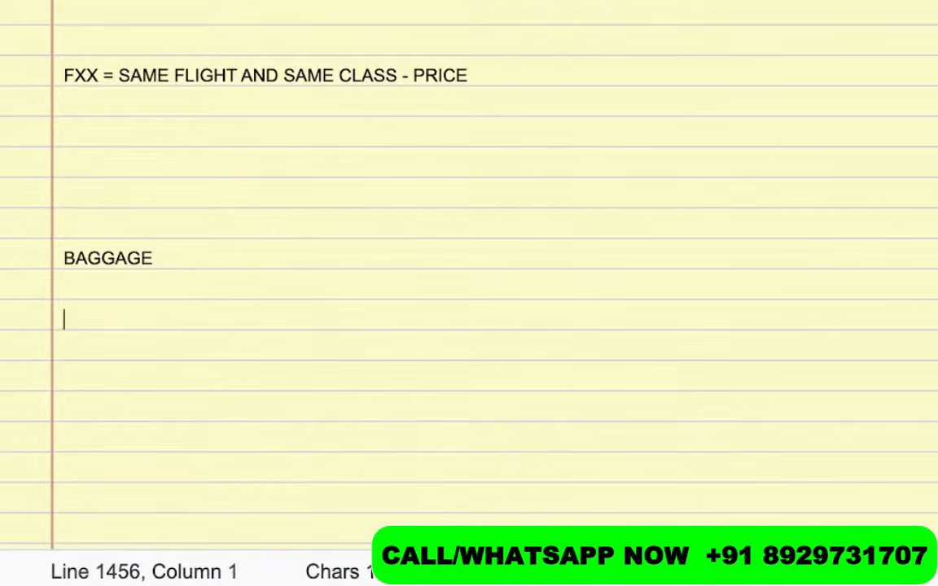
text(2 TYPES OF BAGS)
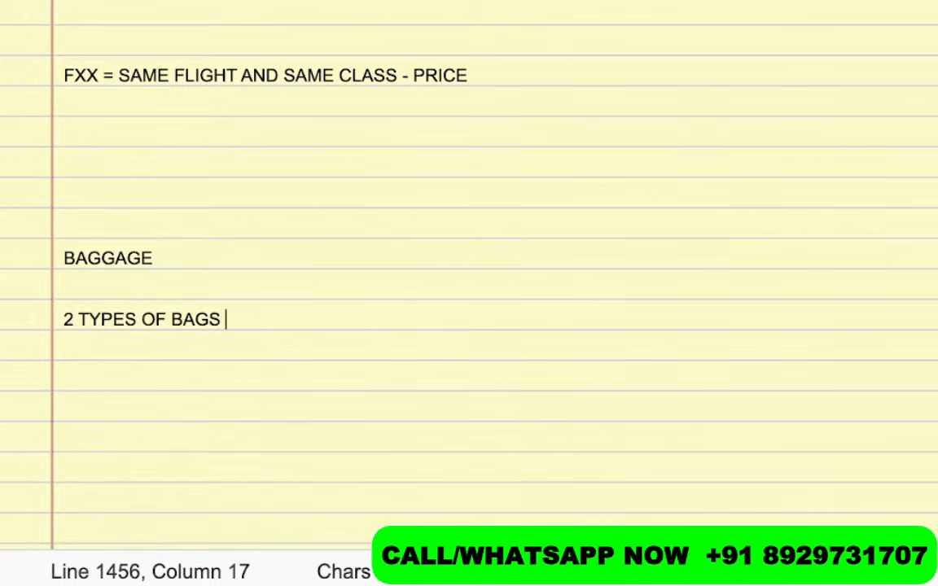
key(Return)
key(Return)
text(CA)
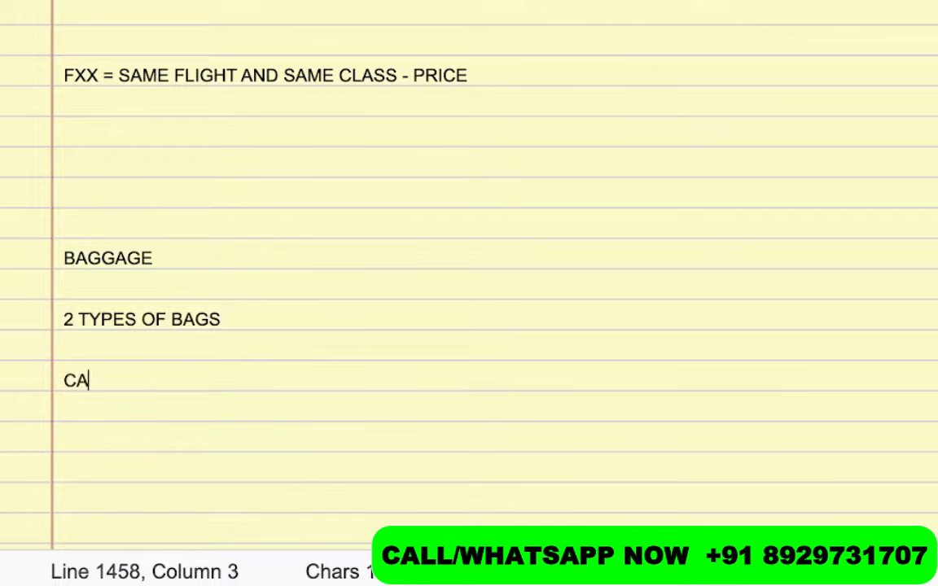
text(RRY ON LUGGAGE)
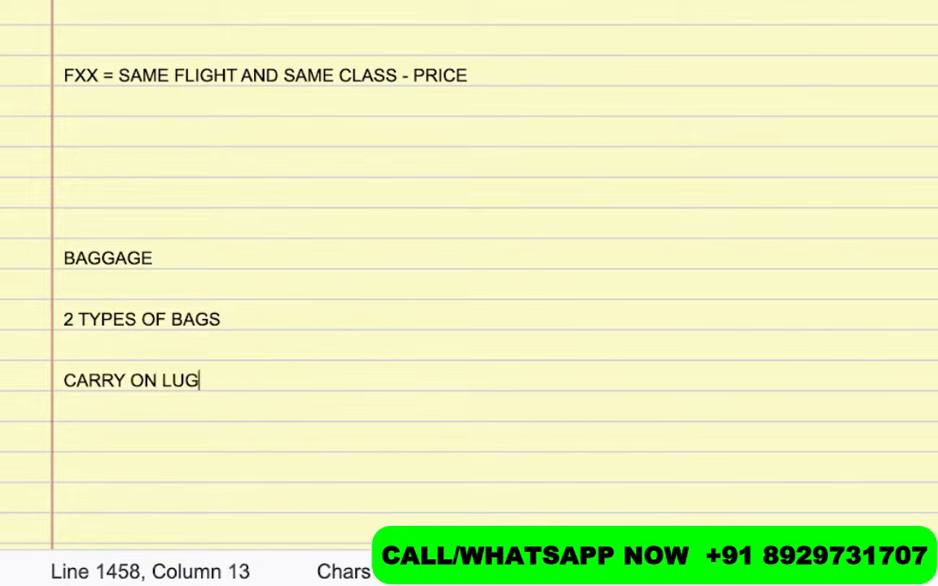
key(Return)
key(Return)
text(C)
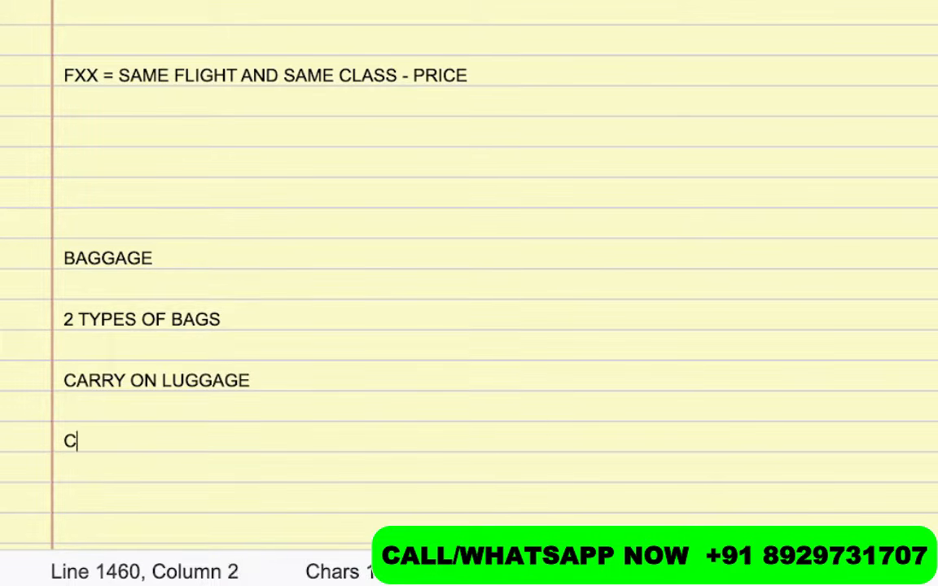
text(HECKED IN LUGGAGE)
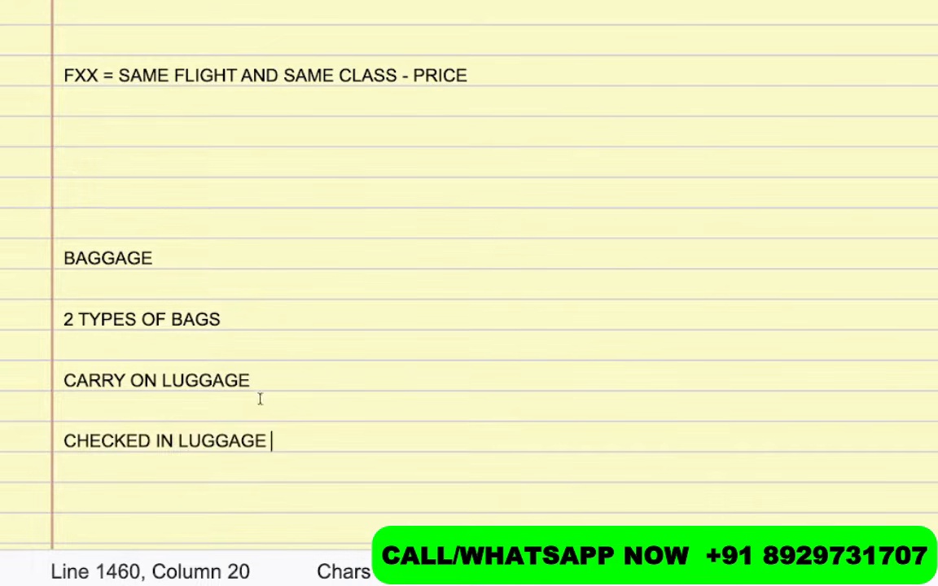
Insert blank lines beneath CARRY ON LUGGAGE
drag(268, 369, 40, 377)
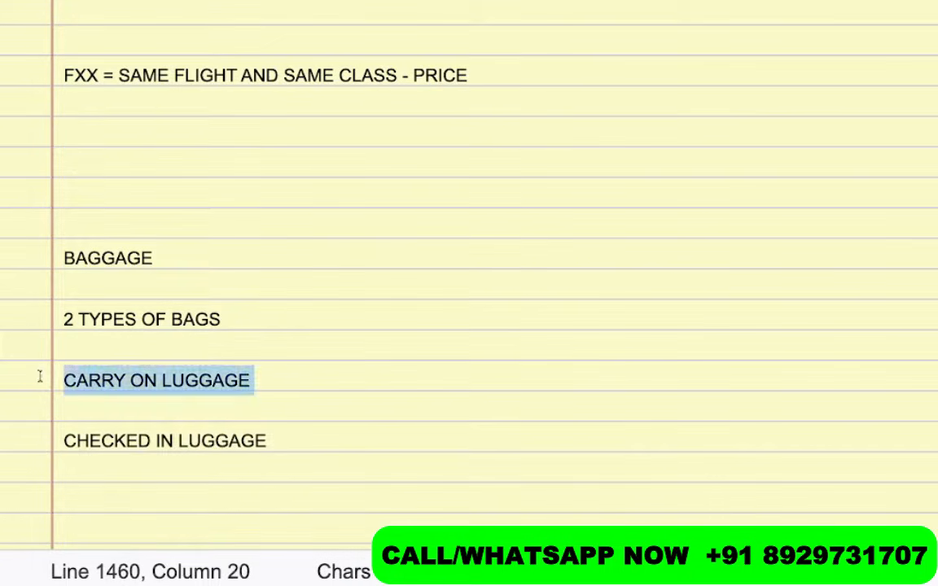
click(256, 380)
key(Return)
key(Return)
key(Return)
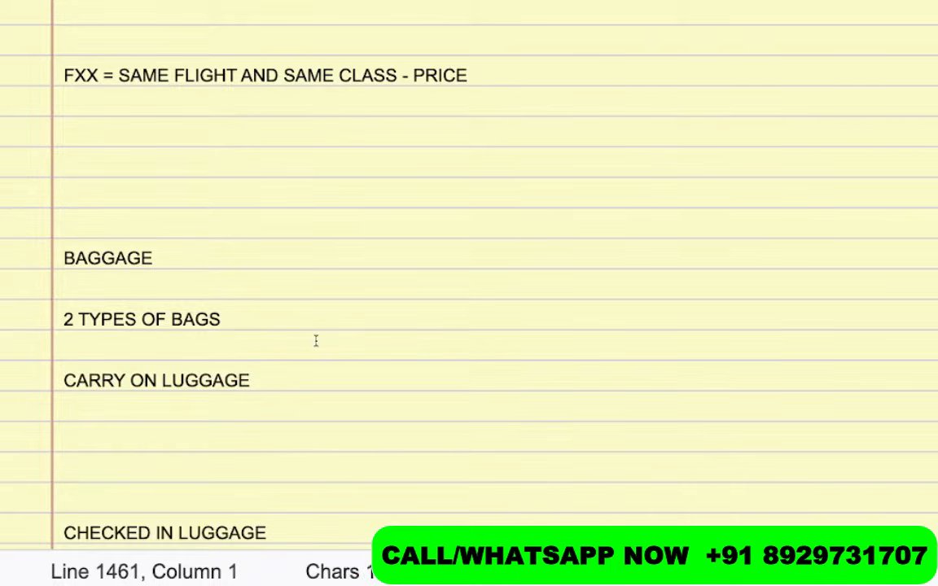
scroll(316, 340, down, 1)
click(207, 322)
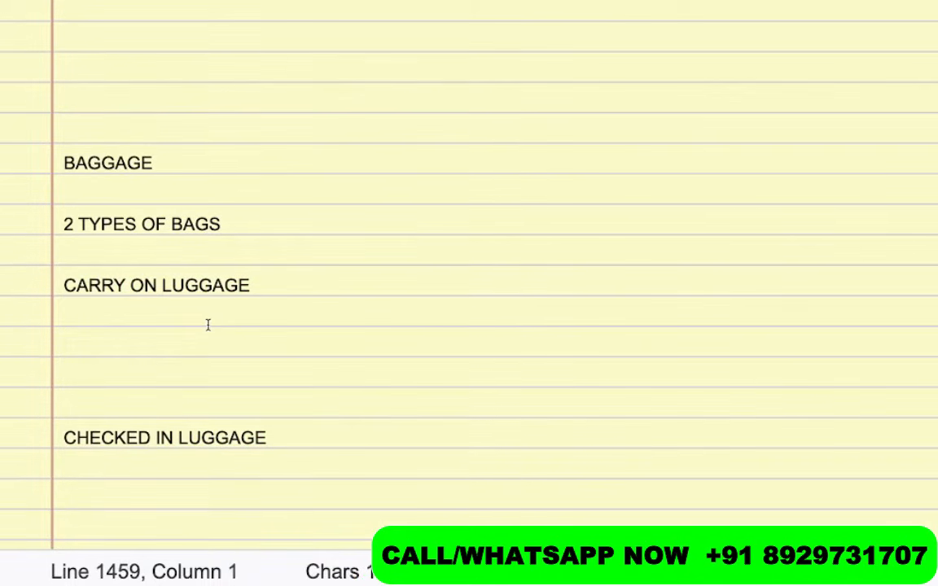
List HAND BAG, LADY PURSE and LAPTOP BAG on separate lines under CARRY ON LUGGAGE
key(Down)
text(HAND )
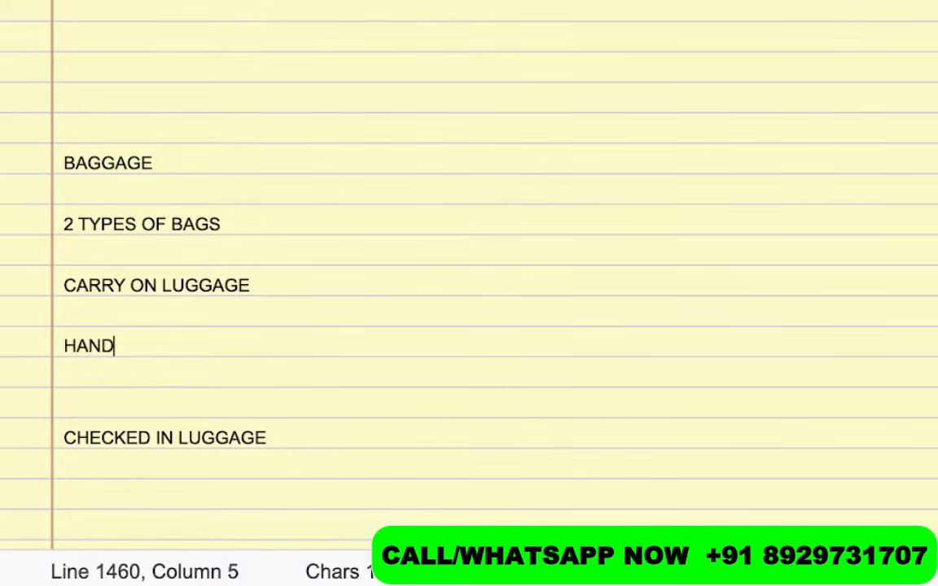
text(BAG)
key(Return)
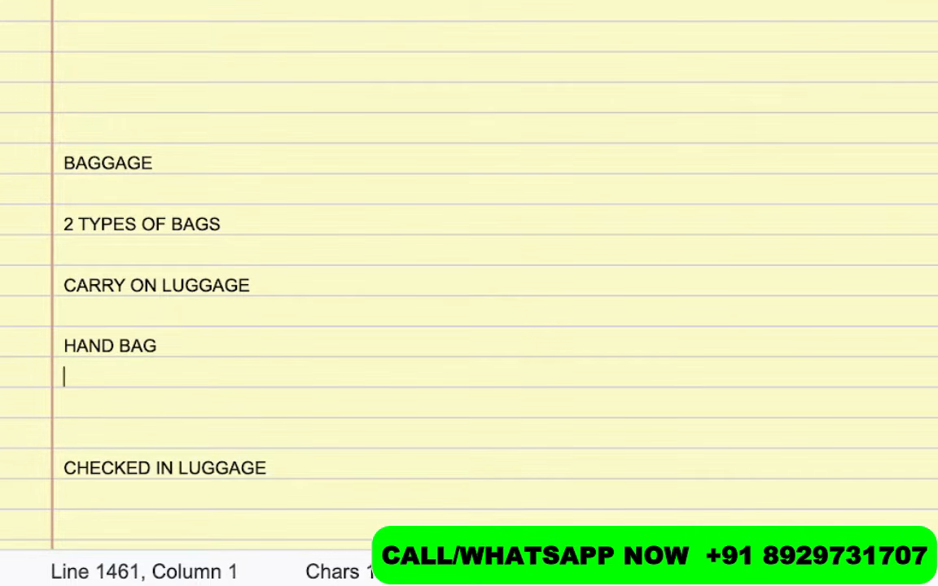
text(LADY P)
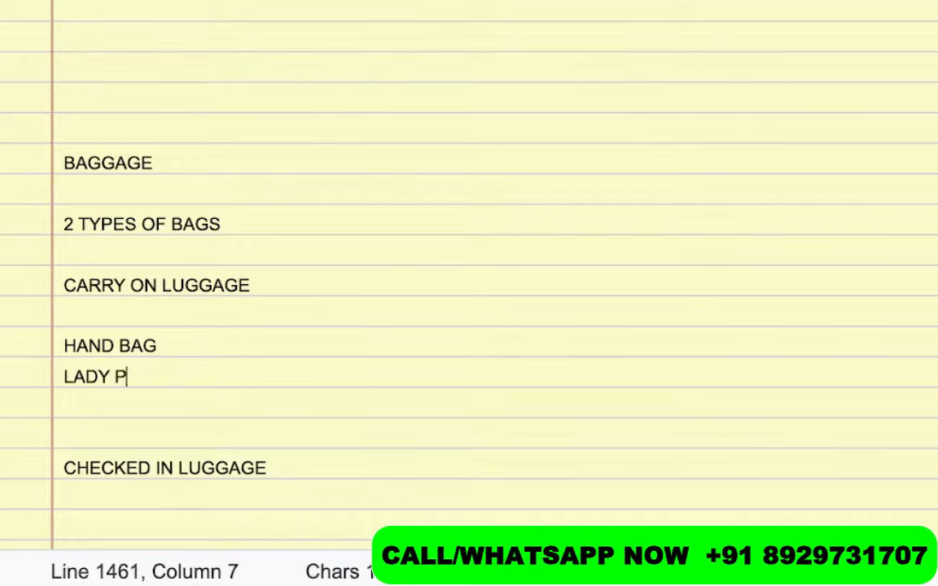
text(URSE)
key(Return)
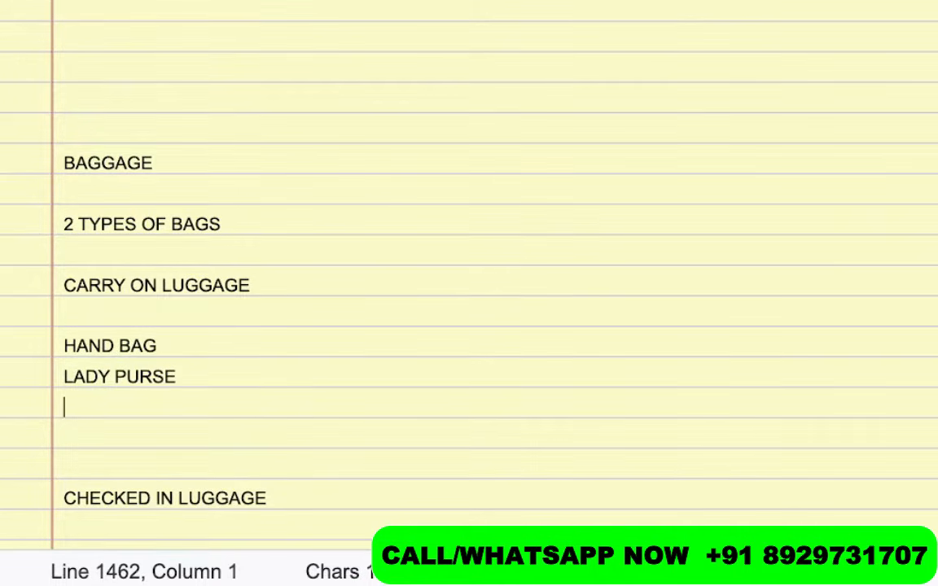
text(LAPTOP )
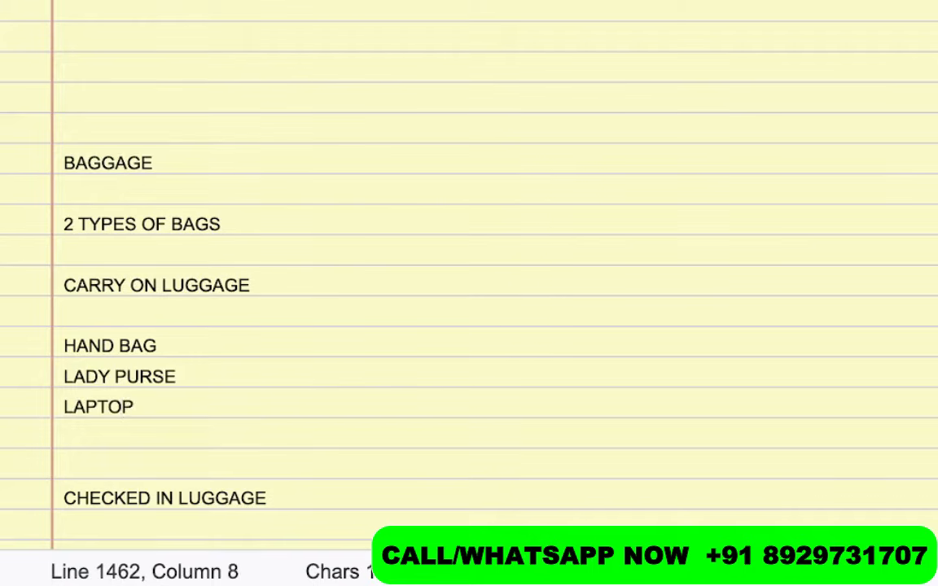
text(BAG)
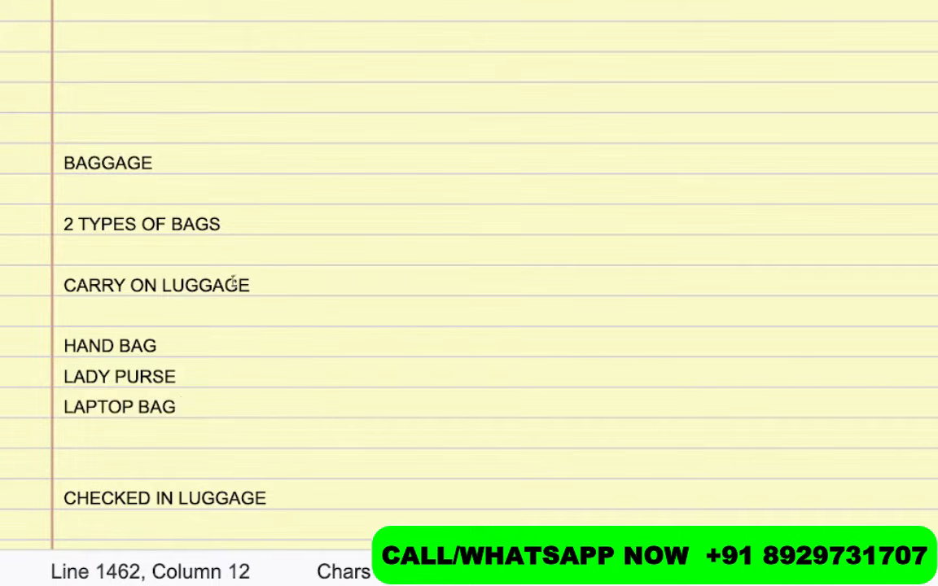
drag(170, 349, 37, 350)
click(164, 345)
key(Up)
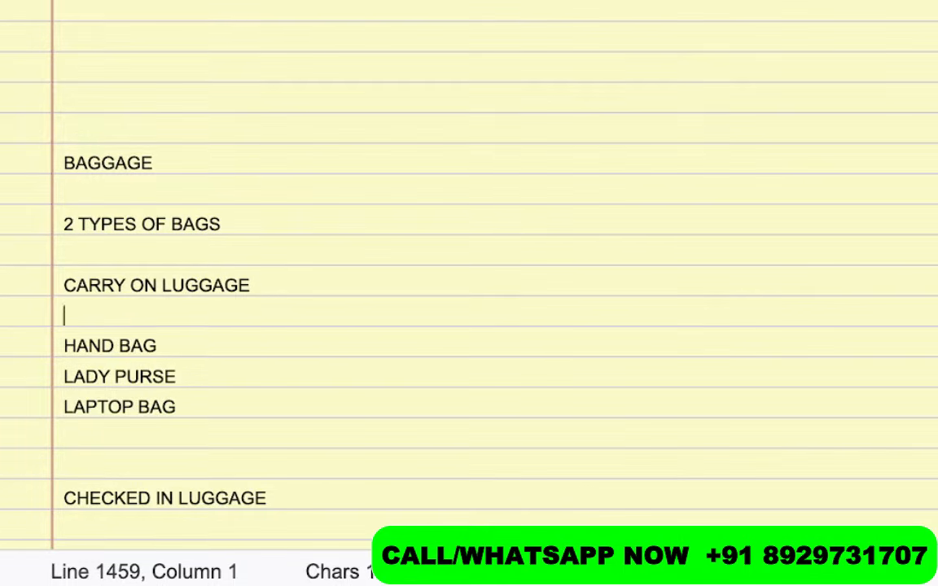
Type the carry-on size limit "L+B+H = LESS OR EQUAL TO 45'" and add a blank line below it
text(L)
text(*B)
text(*H)
key(BackSpace)
key(BackSpace)
key(BackSpace)
key(BackSpace)
key(BackSpace)
text(+B)
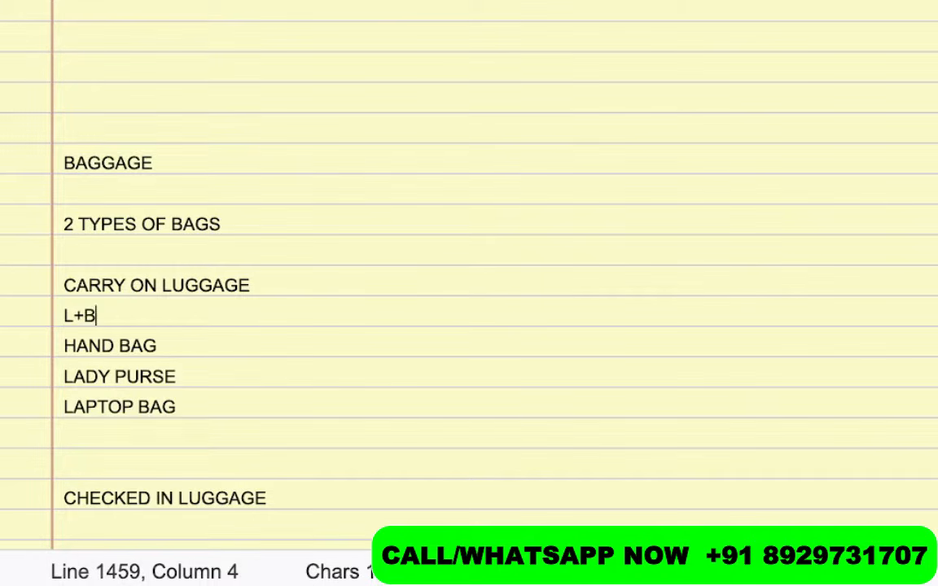
text(+H = )
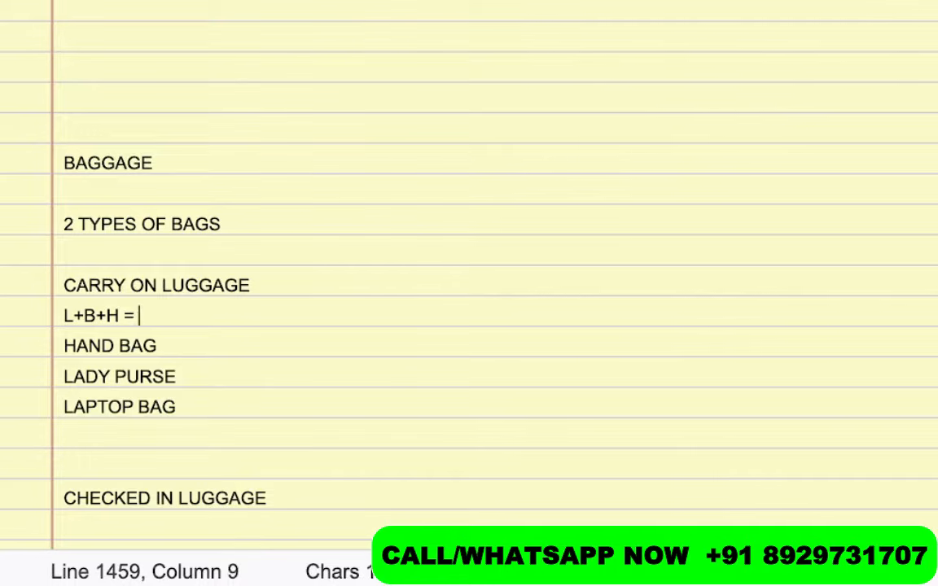
text(LESS O)
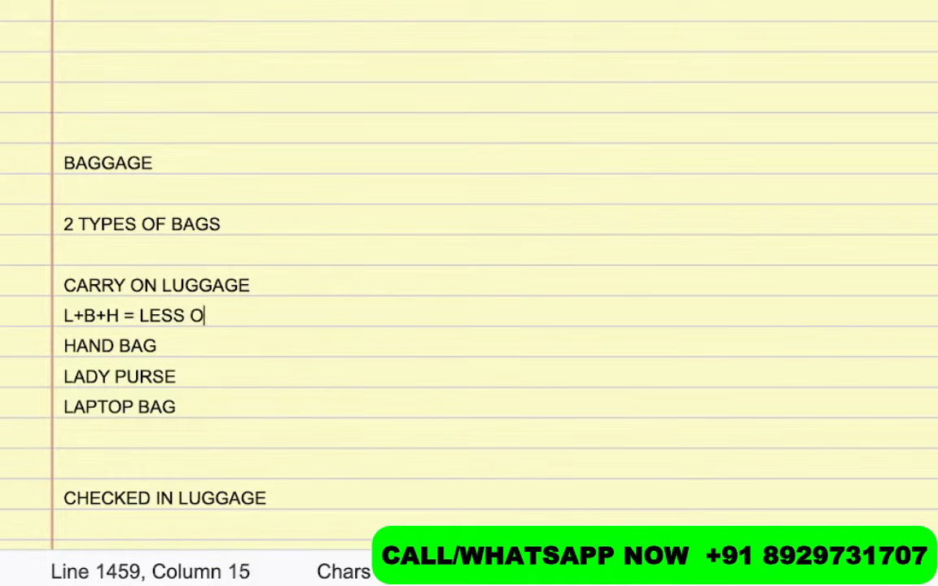
text(R EQY)
key(BackSpace)
text(U)
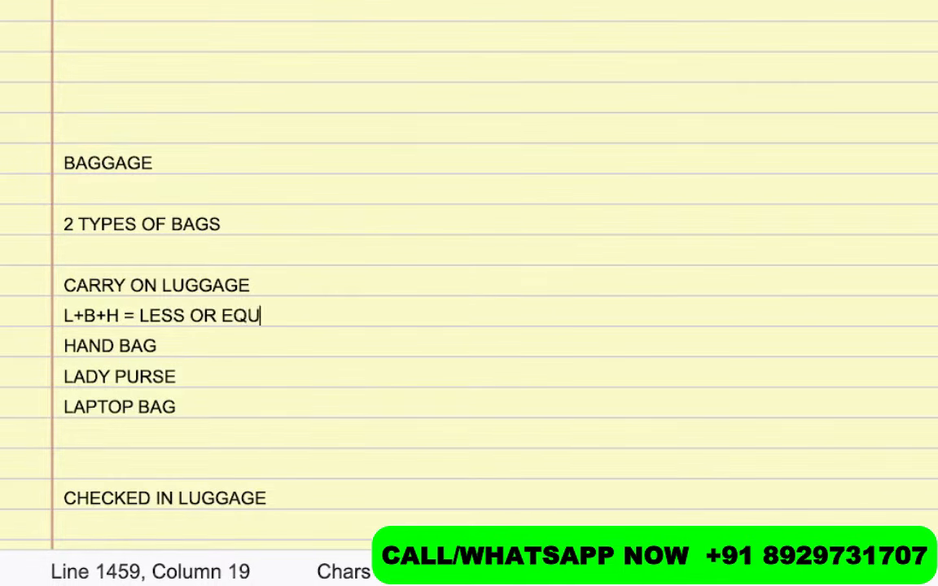
text(AL T)
key(BackSpace)
text(T)
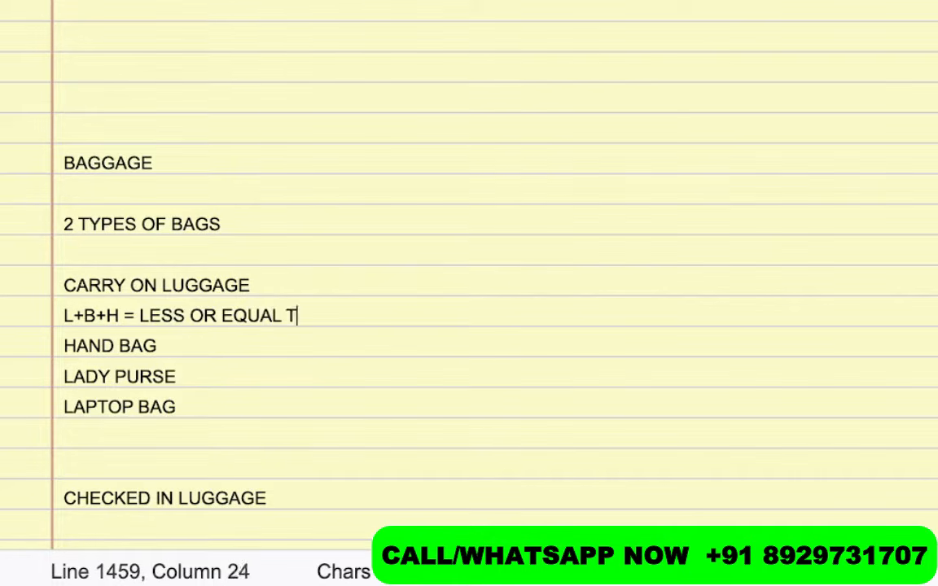
text(O 45')
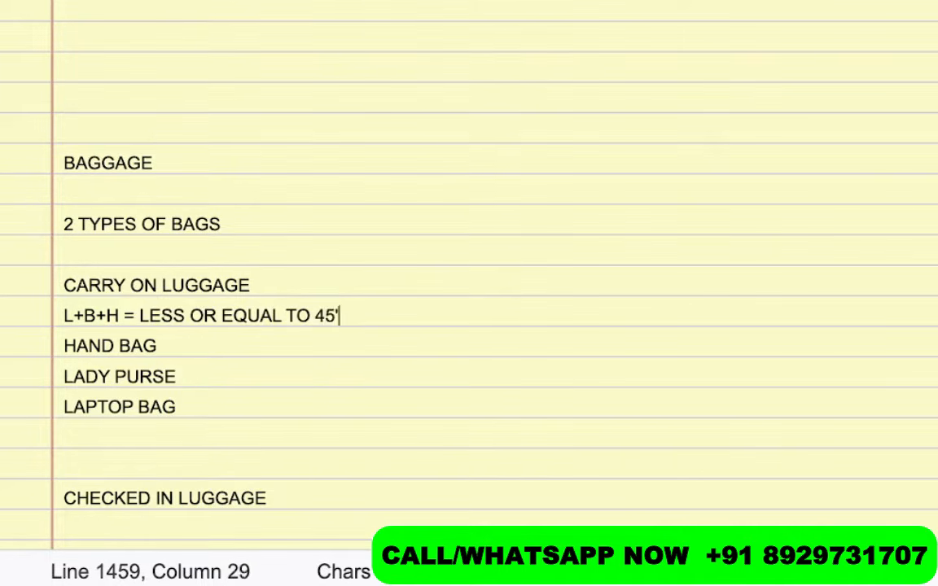
key(Return)
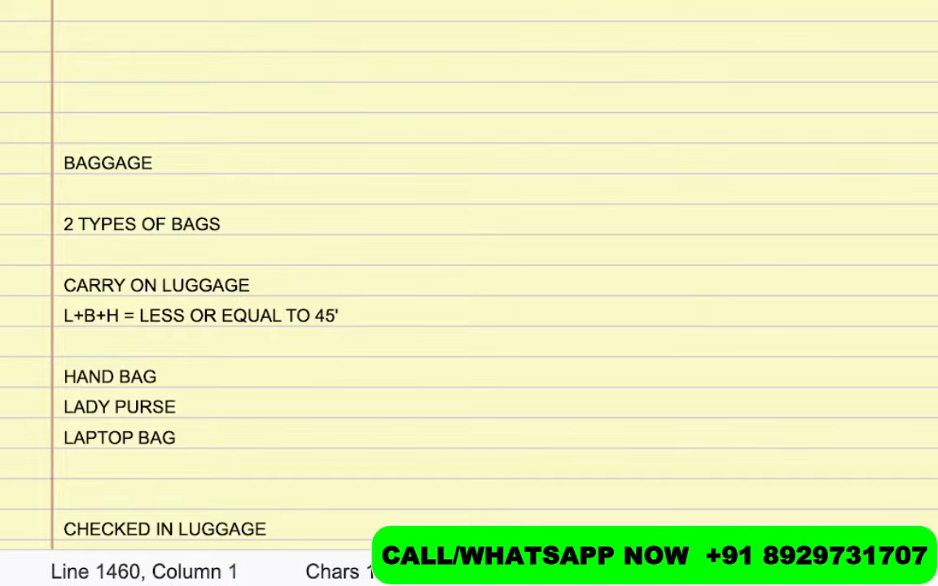
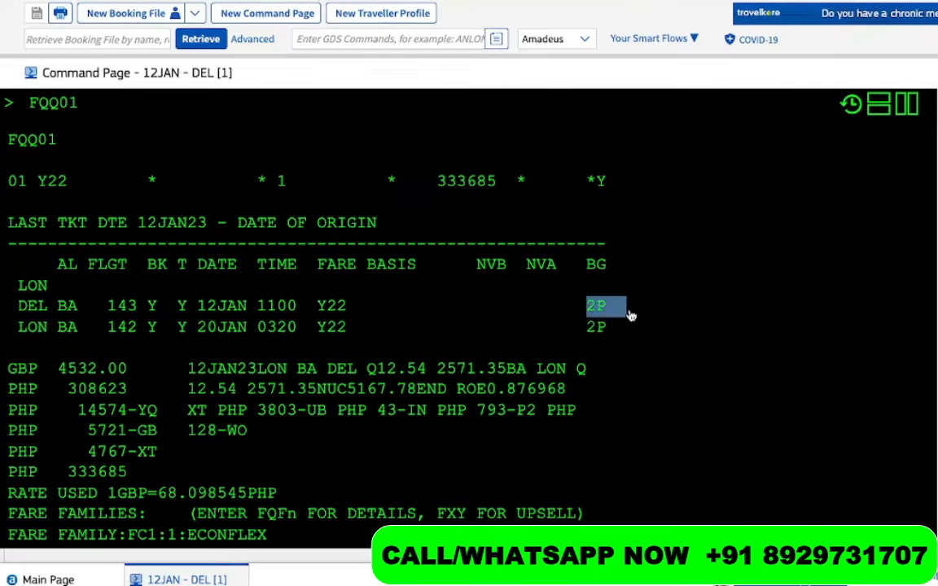
drag(576, 266, 627, 268)
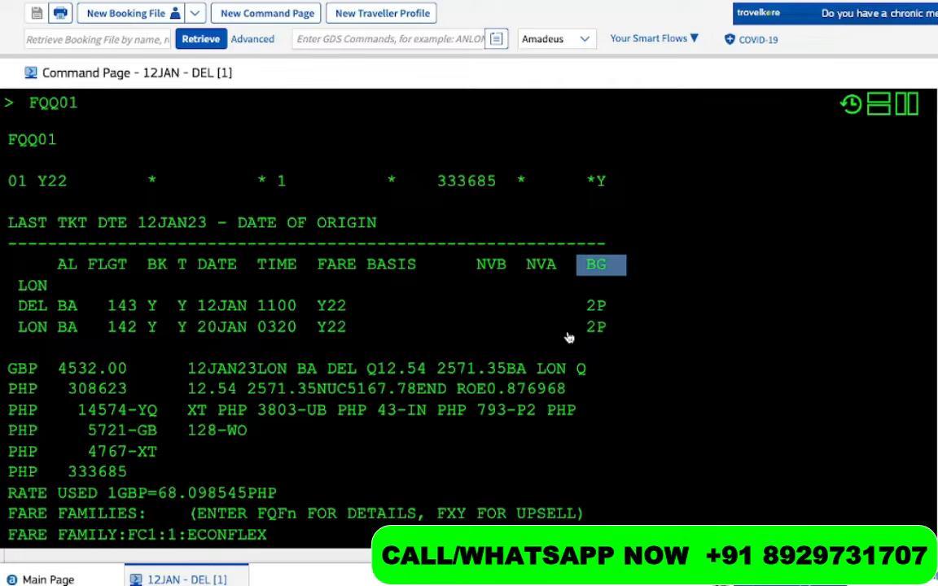
drag(570, 336, 11, 312)
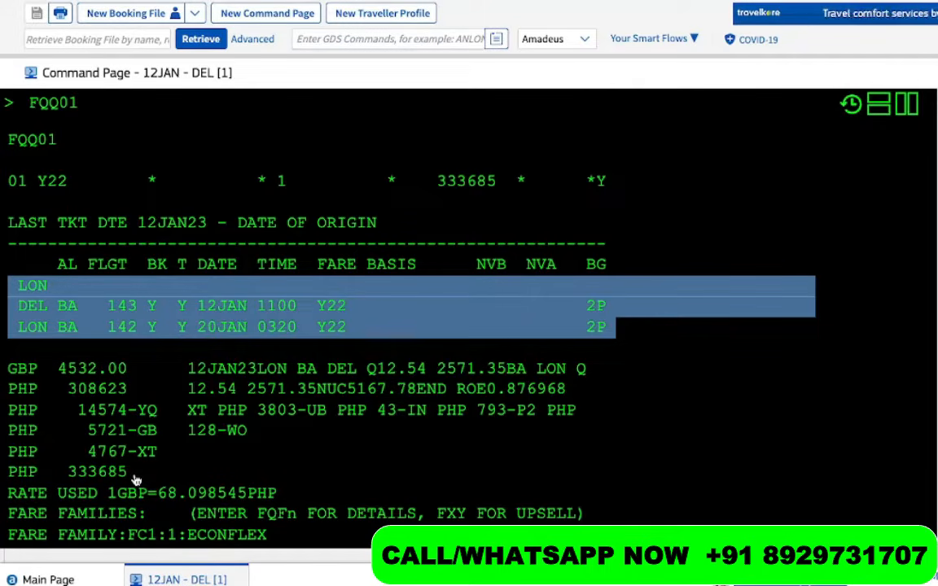
drag(136, 478, 8, 474)
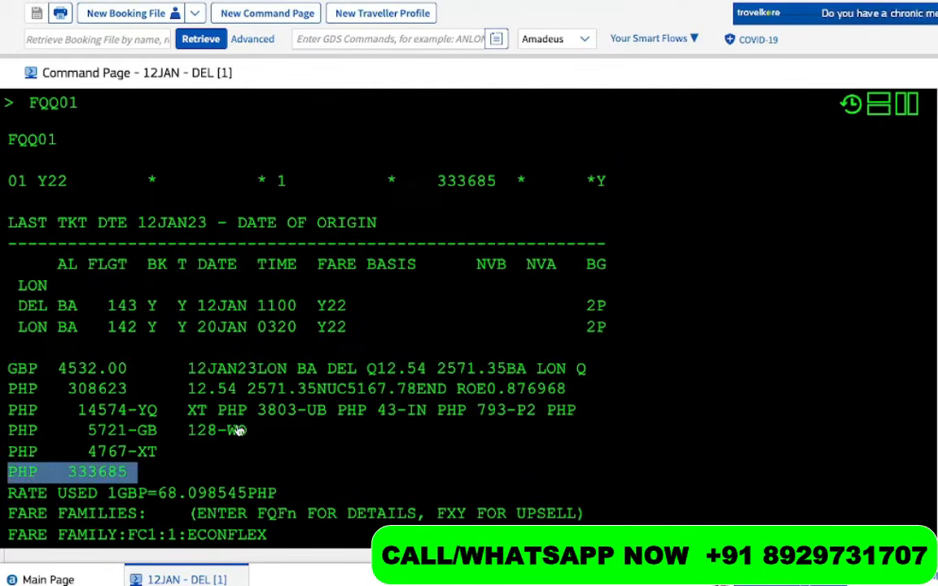
click(142, 472)
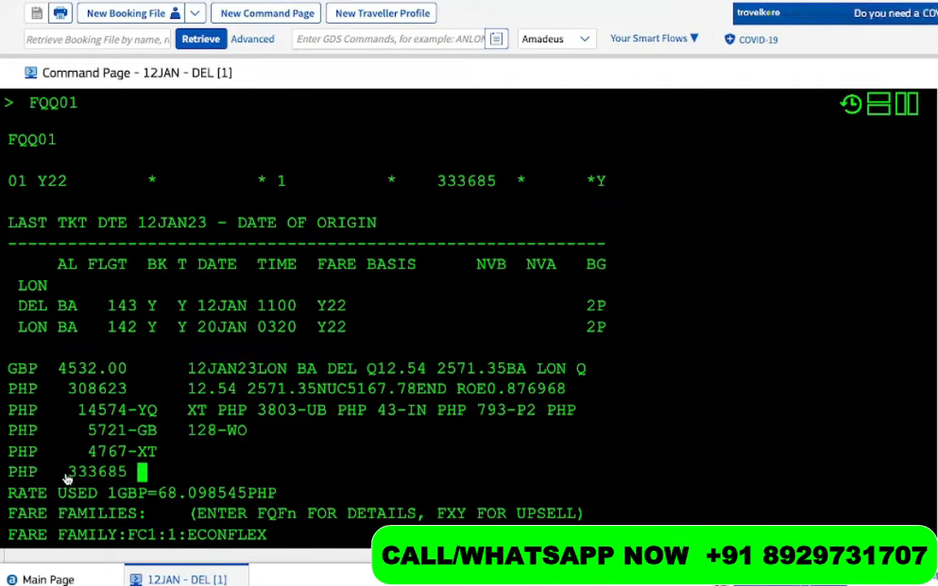
drag(67, 476, 130, 476)
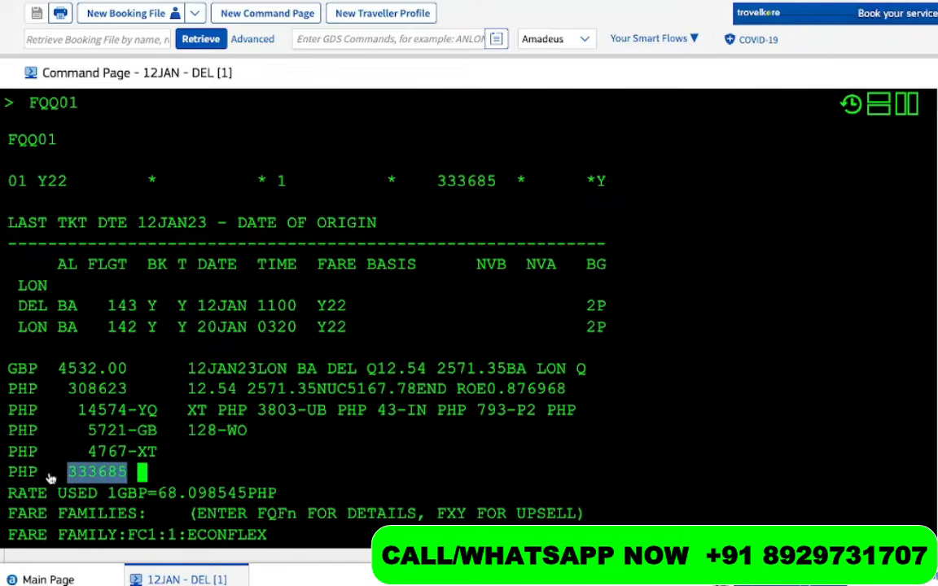
drag(50, 473, 11, 481)
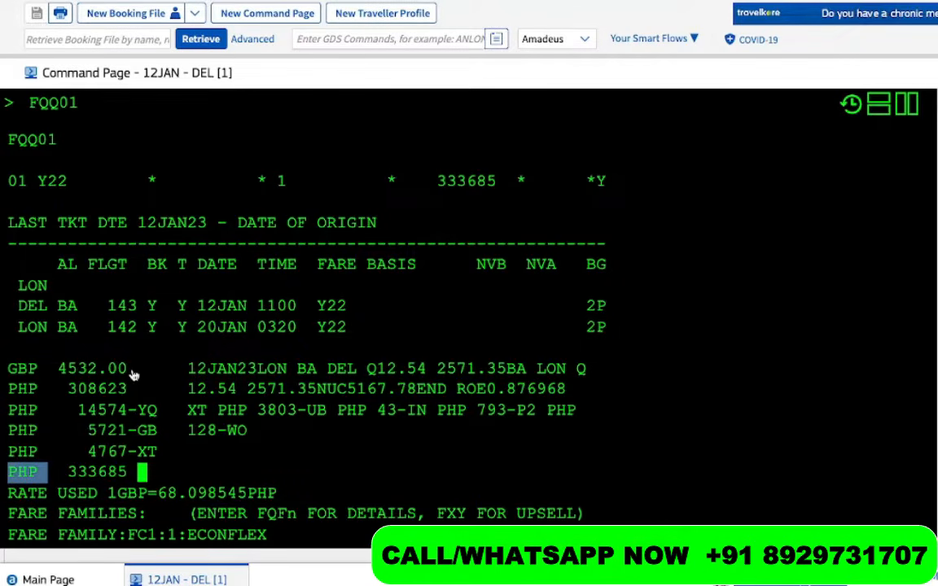
drag(129, 372, 12, 376)
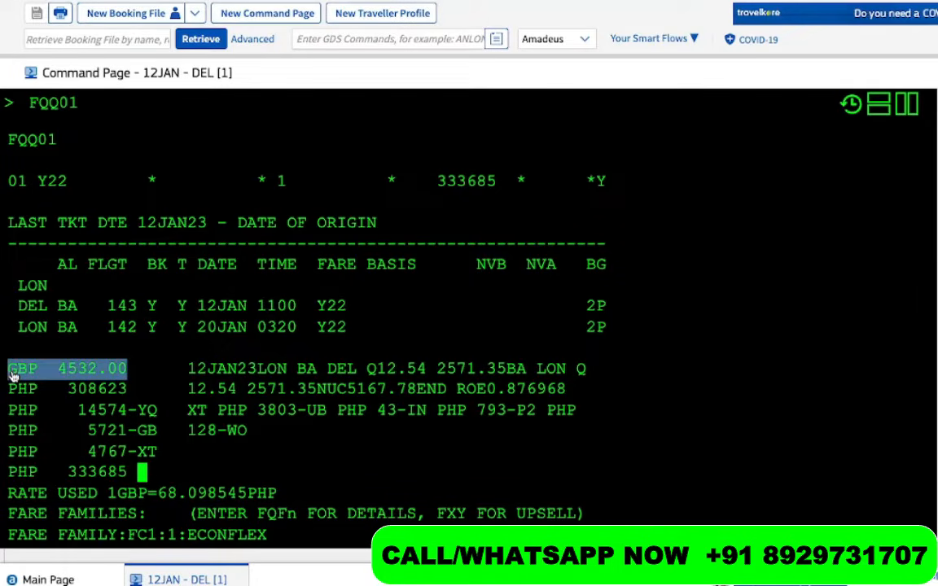
click(141, 370)
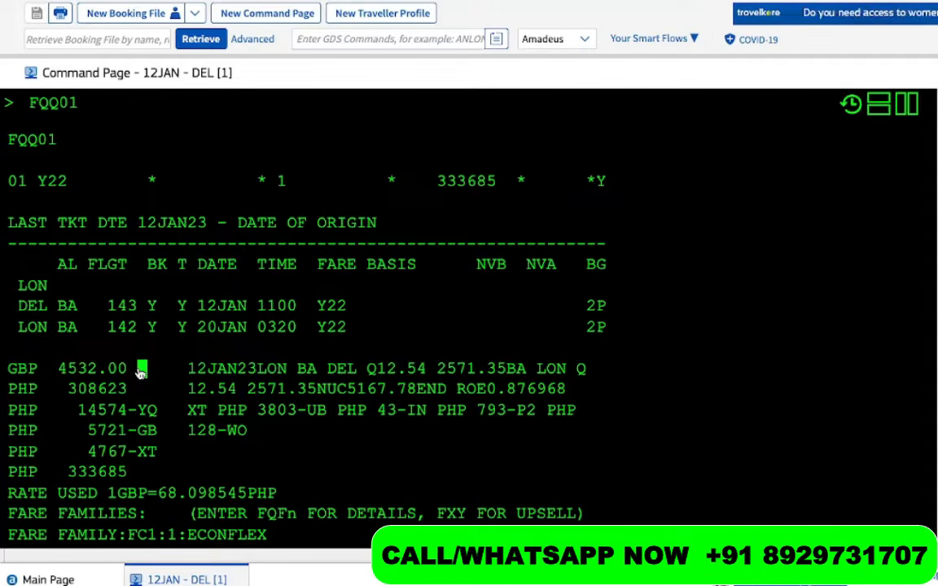
drag(56, 372, 131, 376)
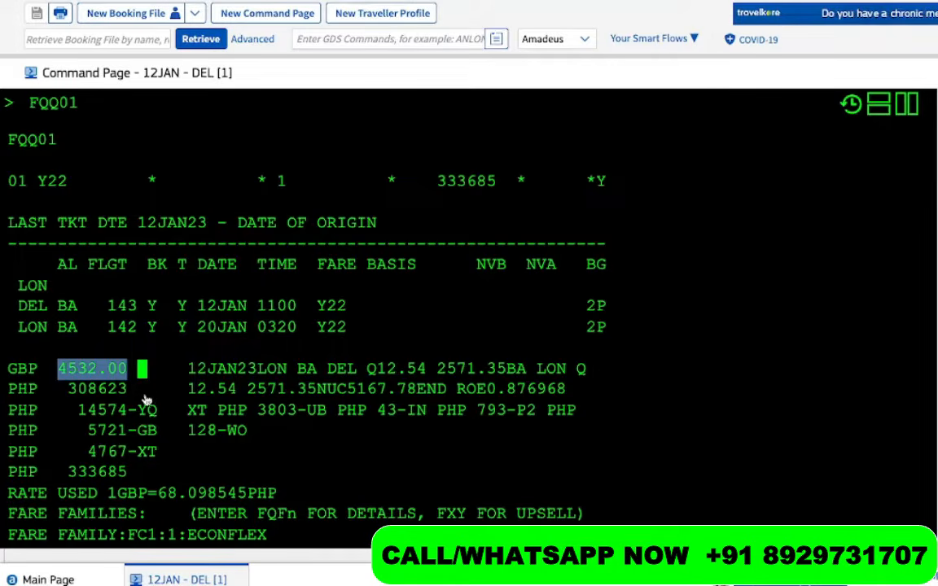
click(152, 389)
drag(56, 371, 151, 371)
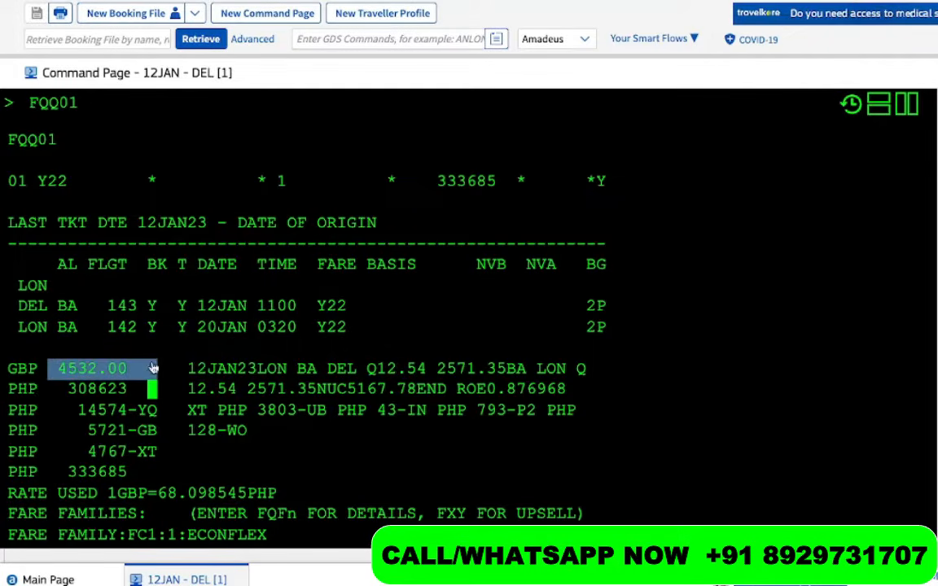
drag(128, 475, 20, 477)
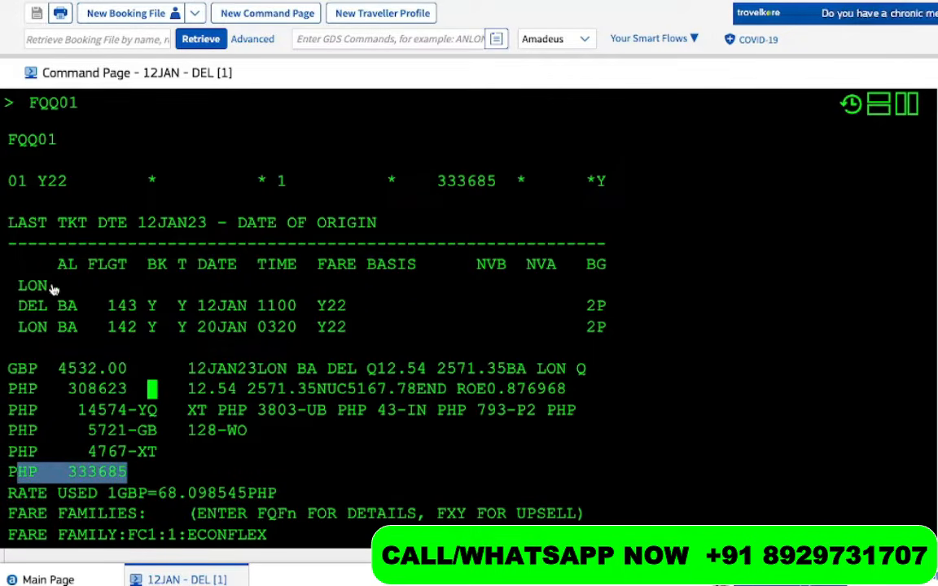
drag(48, 285, 15, 294)
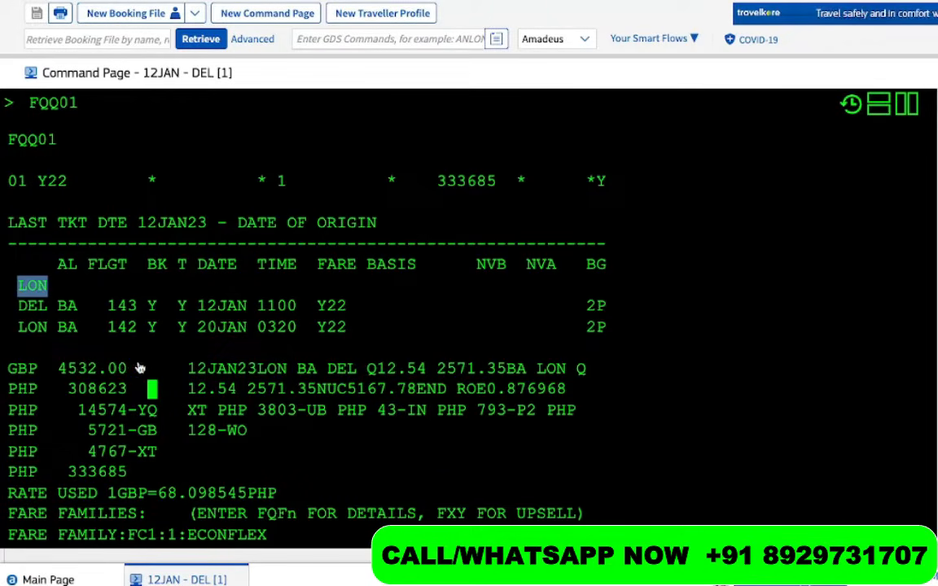
drag(139, 369, 10, 370)
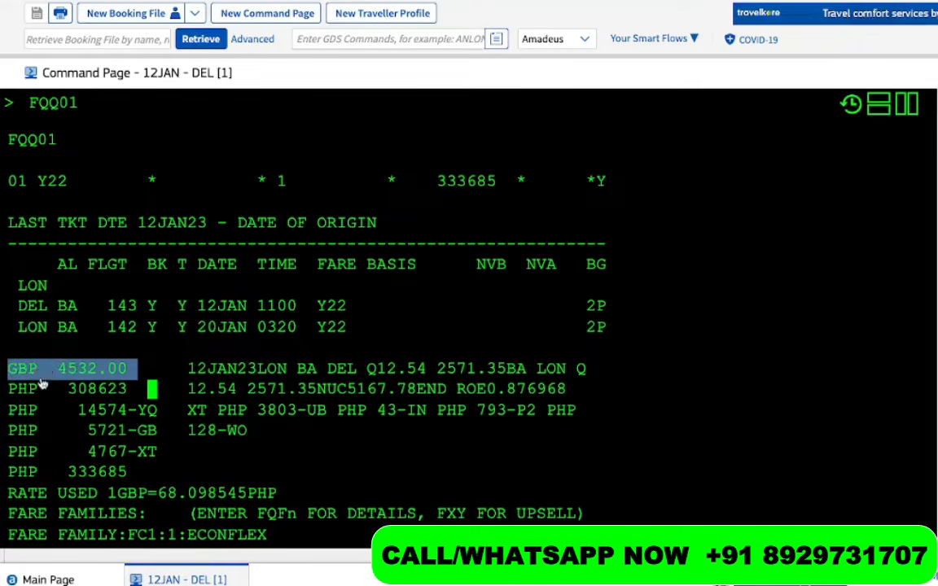
click(134, 394)
drag(134, 393, 14, 396)
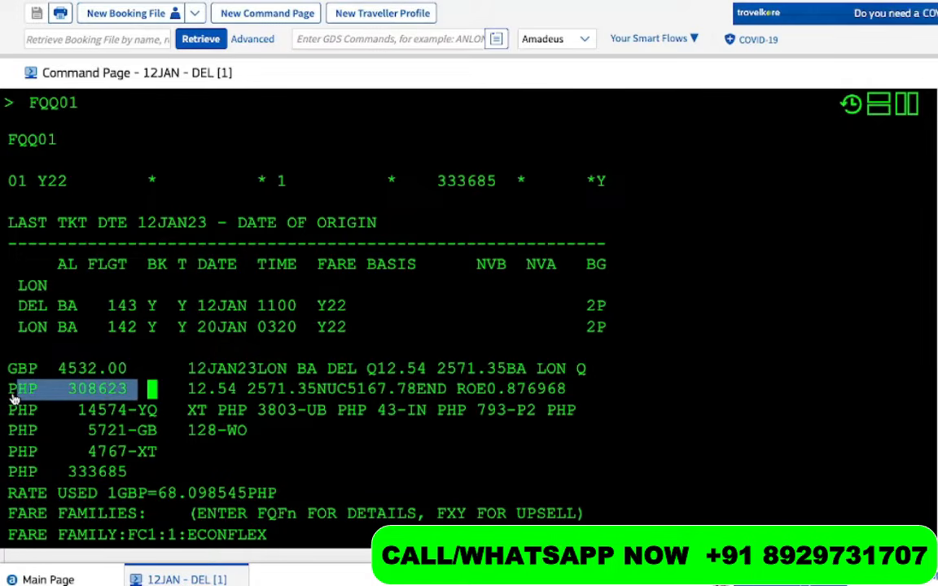
click(134, 391)
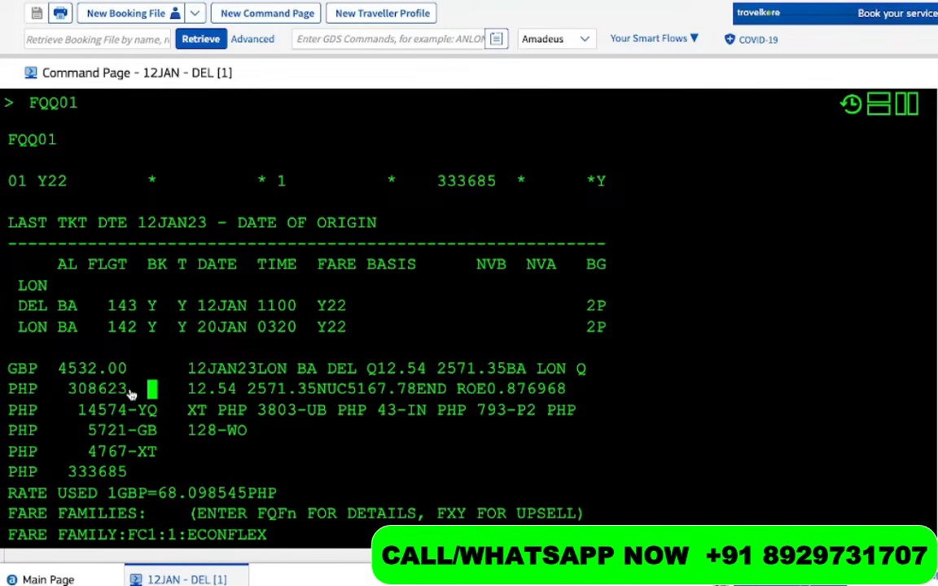
drag(127, 391, 11, 375)
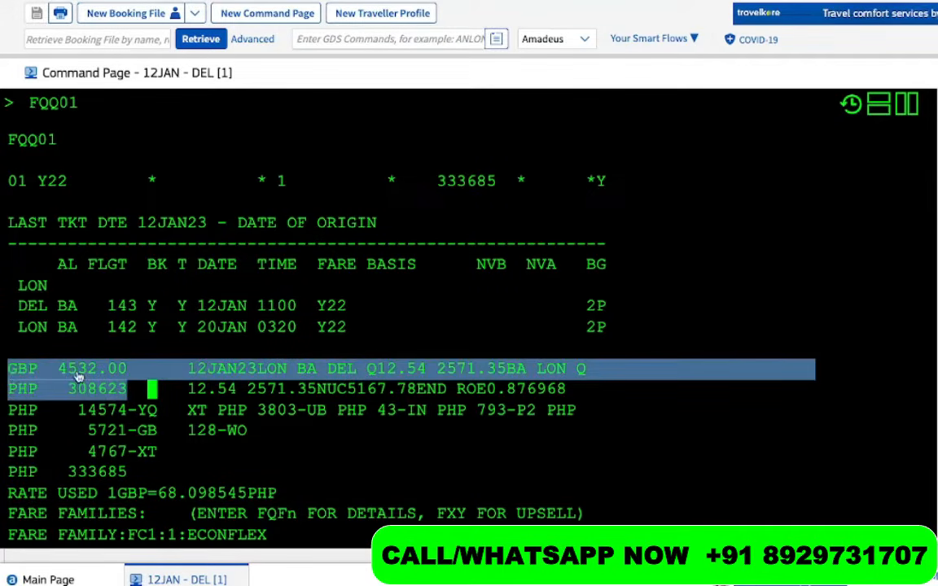
click(131, 387)
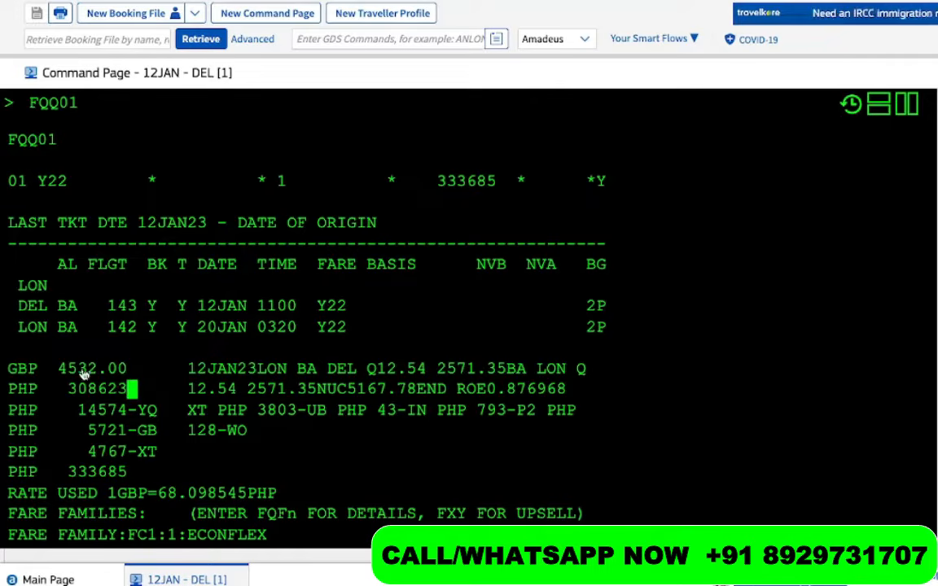
drag(49, 369, 60, 397)
Highlight the 14574-YQ, 5721-GB and 4767-XT taxes on page 2 of the FQQ01 quote
scroll(60, 397, down, 1)
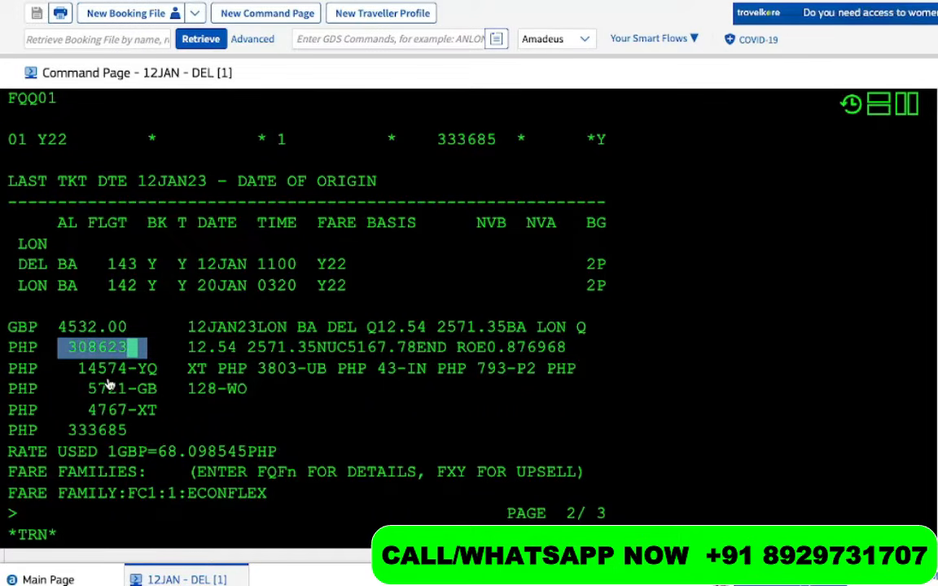
click(158, 373)
drag(157, 373, 77, 371)
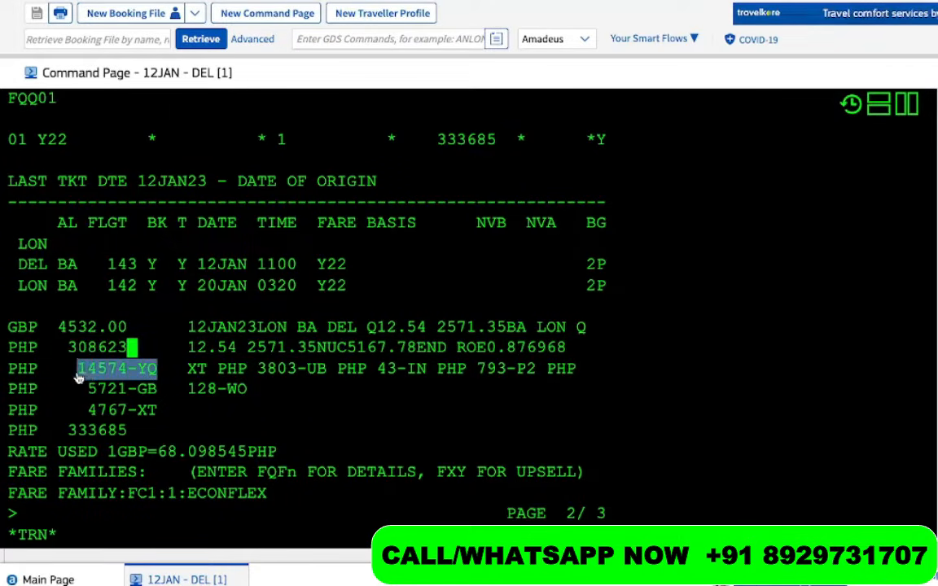
mouse_move(165, 397)
mouse_down()
mouse_move(137, 396)
mouse_move(160, 398)
mouse_up()
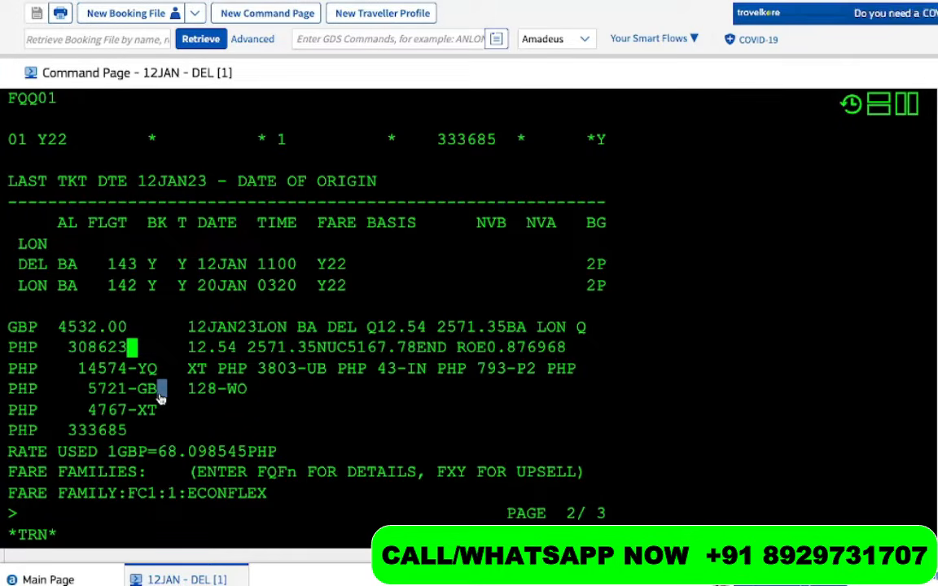
drag(88, 389, 172, 396)
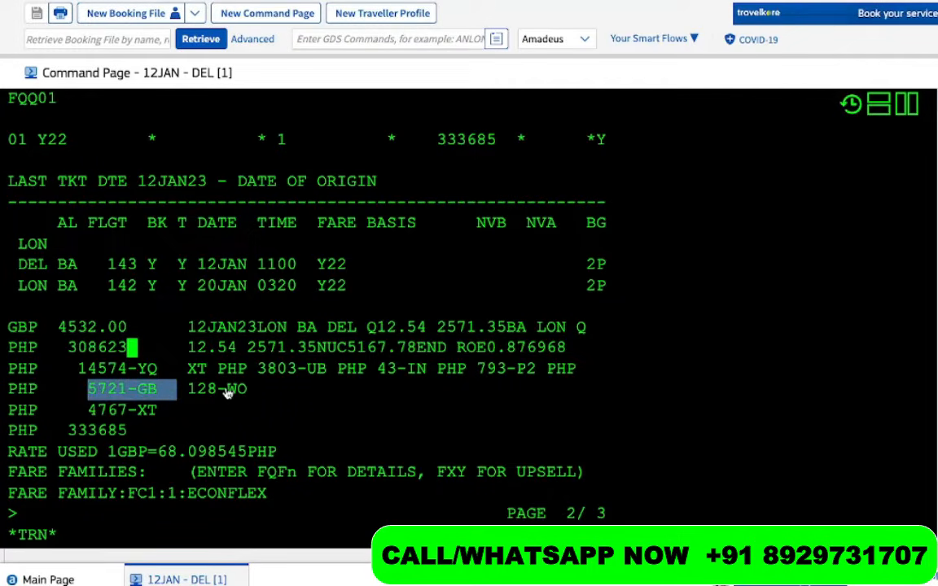
drag(159, 412, 88, 414)
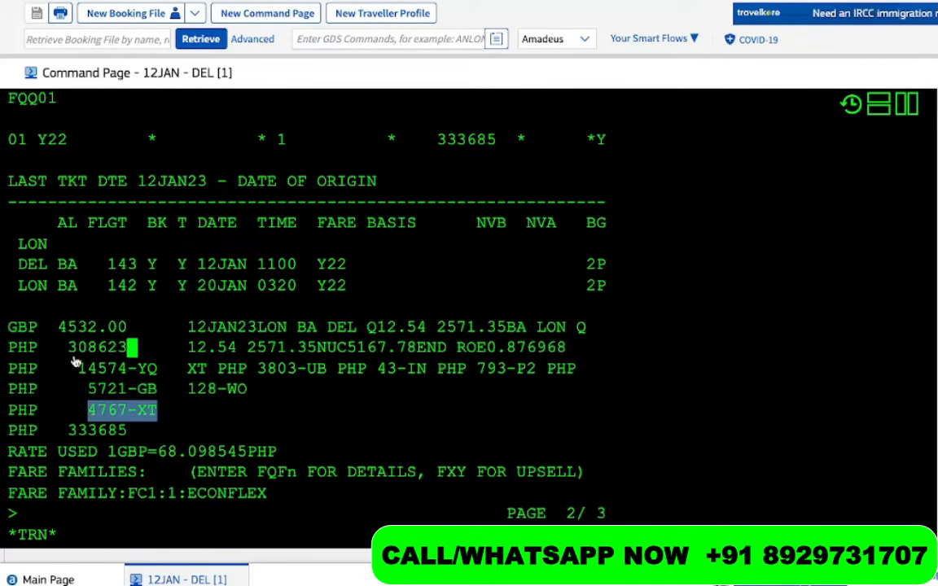
mouse_move(80, 373)
mouse_down()
mouse_move(156, 371)
mouse_move(153, 390)
mouse_move(85, 390)
mouse_up()
click(118, 393)
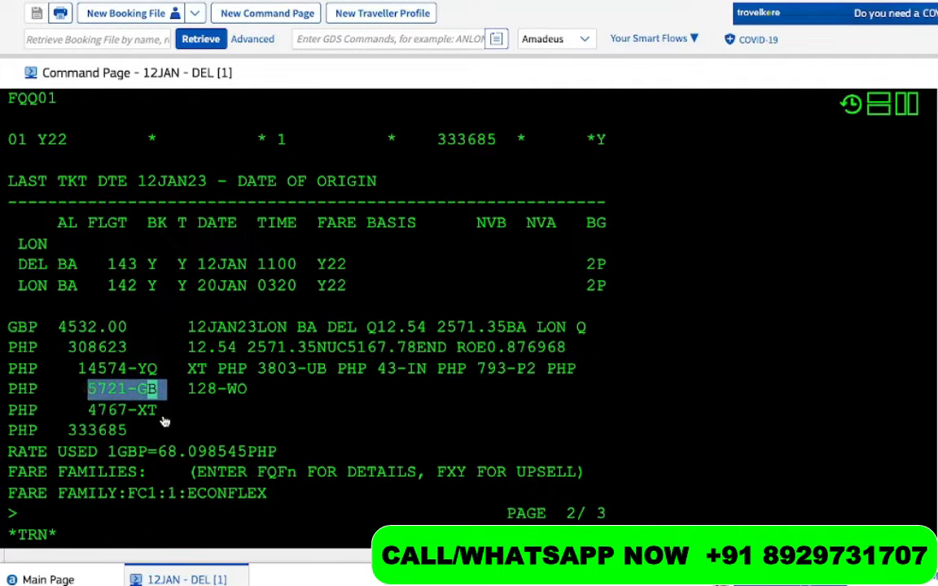
click(150, 382)
drag(167, 410, 90, 419)
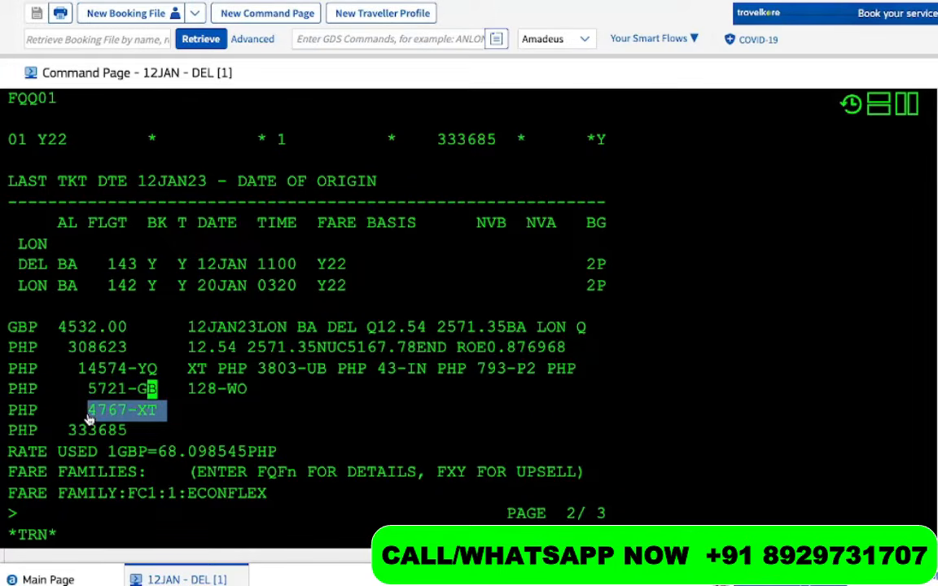
Highlight the XT breakdown (3803-UB, 43-IN, 793-P2, 128-WO) and the PHP 333685 total
drag(217, 373, 181, 374)
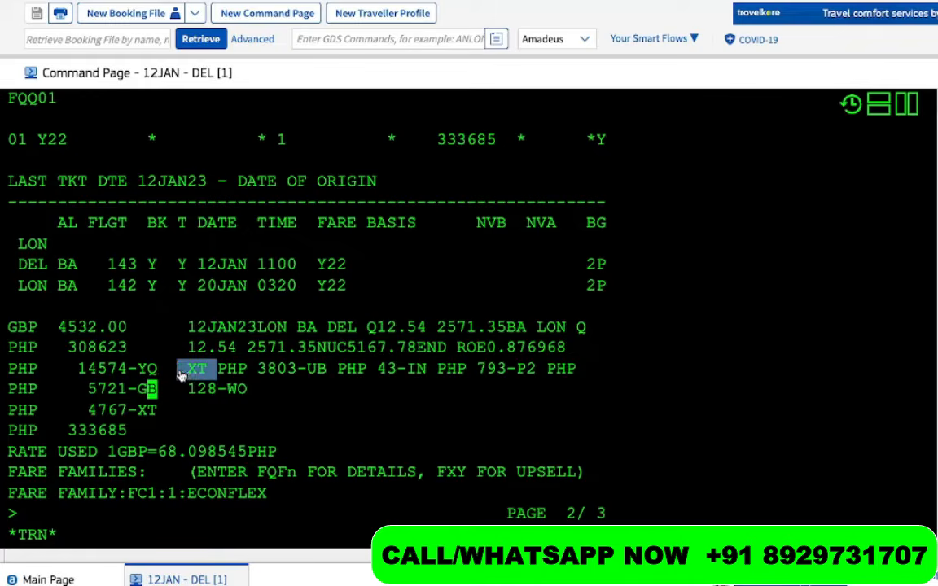
drag(305, 373, 218, 375)
drag(336, 375, 279, 373)
drag(426, 373, 367, 374)
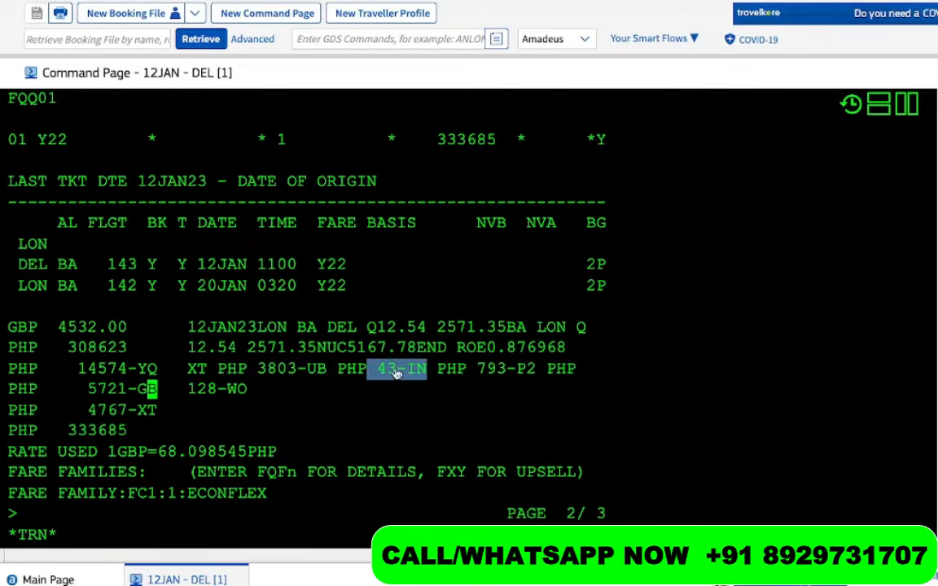
click(541, 373)
drag(541, 372, 511, 372)
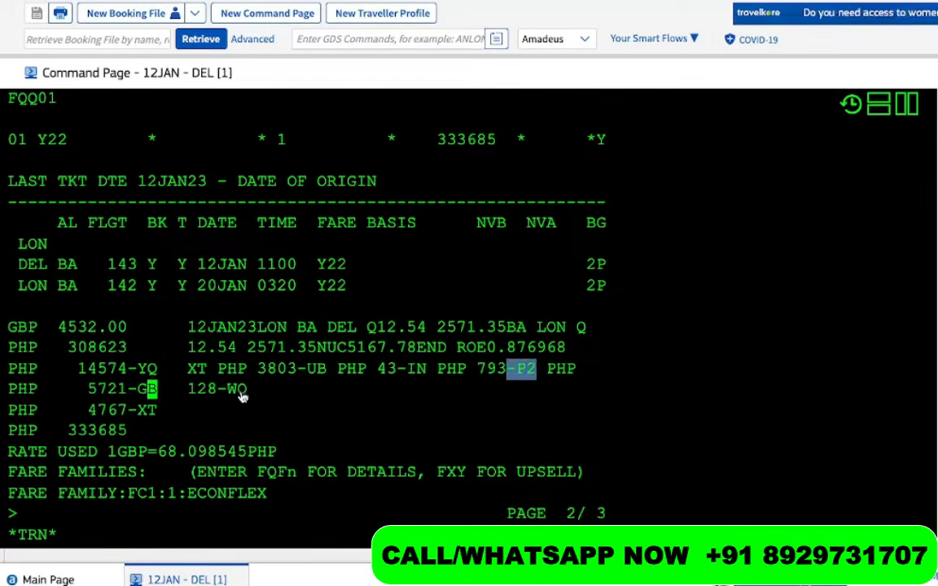
drag(248, 390, 188, 392)
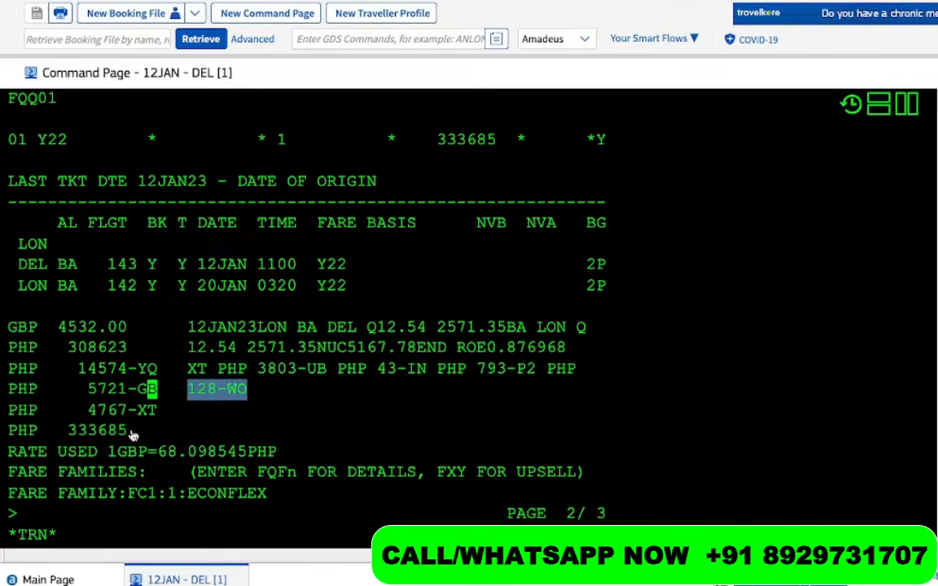
drag(137, 430, 47, 437)
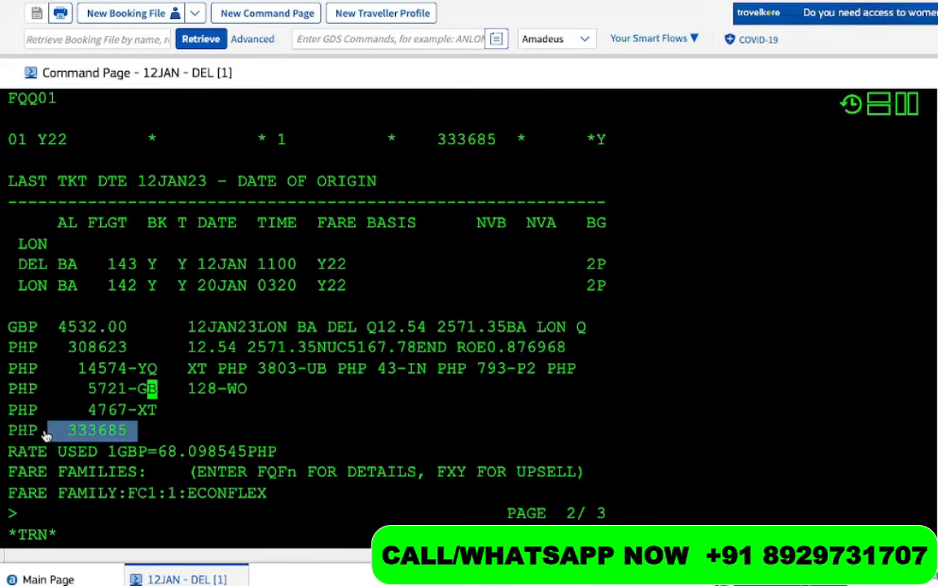
drag(177, 327, 539, 347)
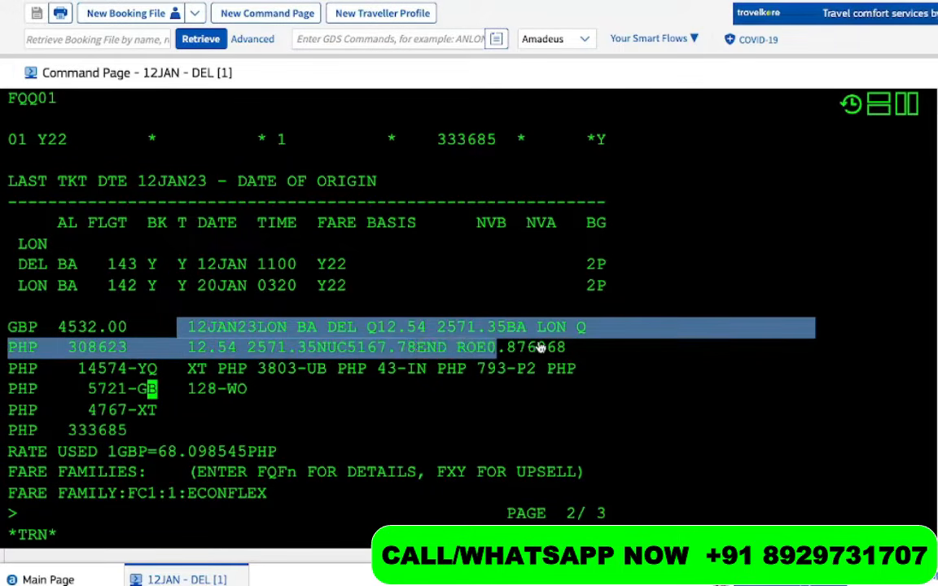
click(561, 348)
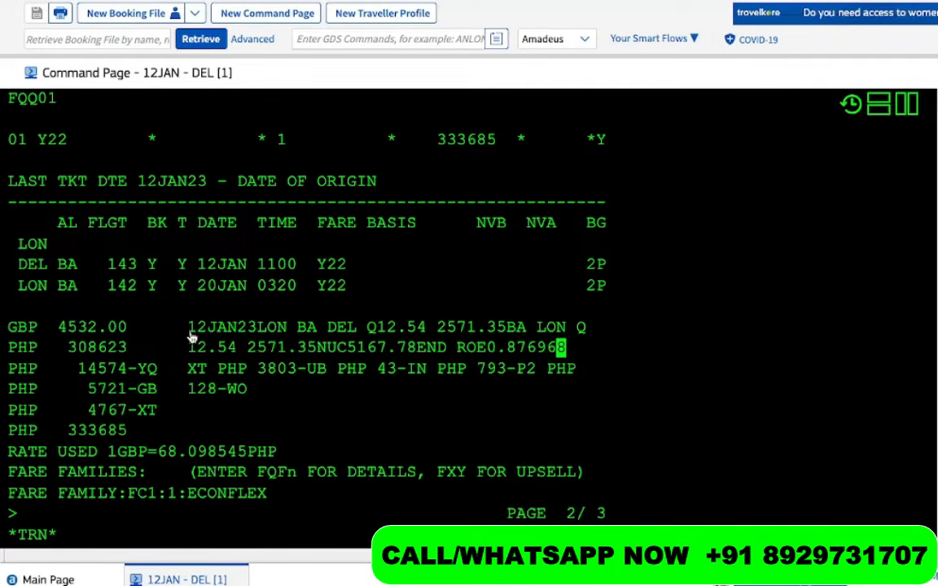
drag(188, 328, 366, 335)
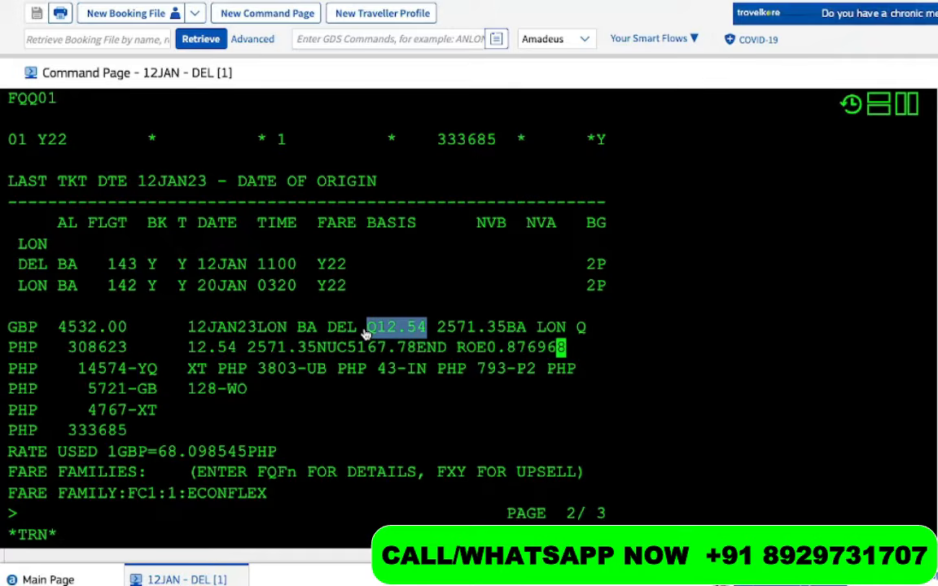
click(433, 329)
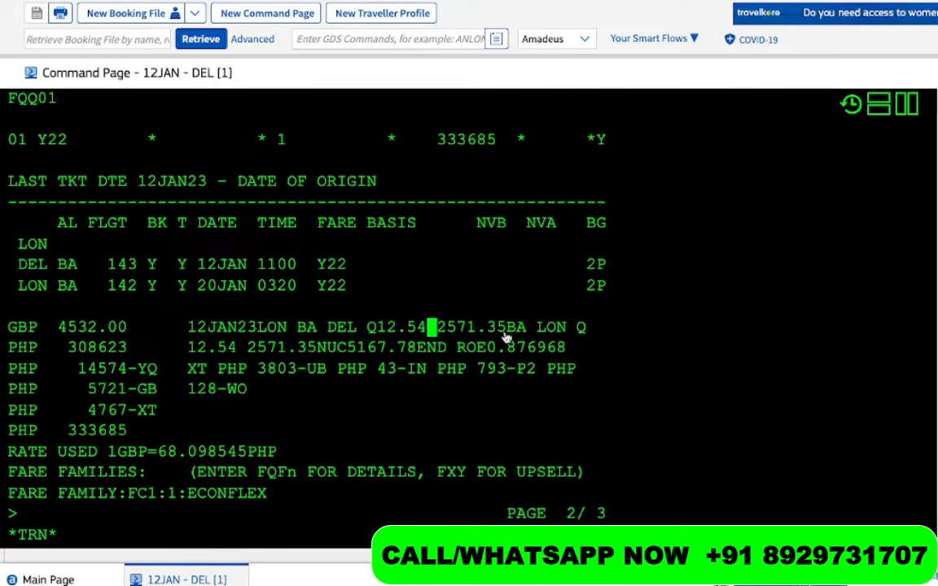
drag(509, 337, 499, 337)
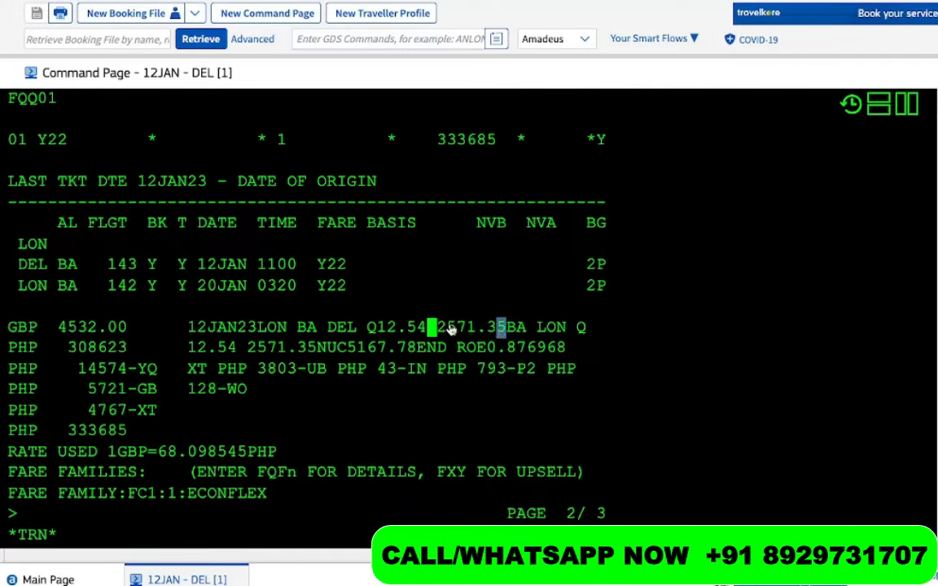
double_click(275, 334)
right_click(259, 331)
click(366, 340)
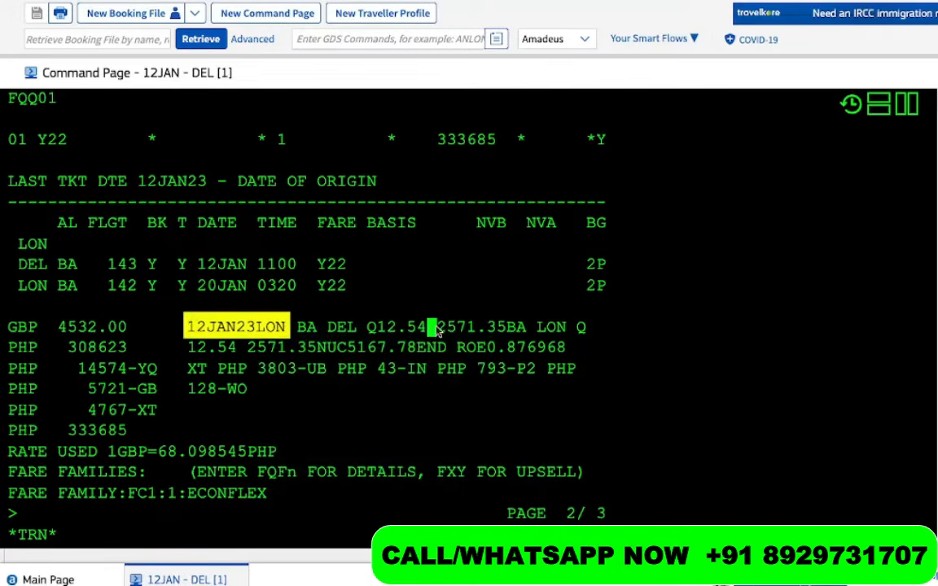
click(482, 329)
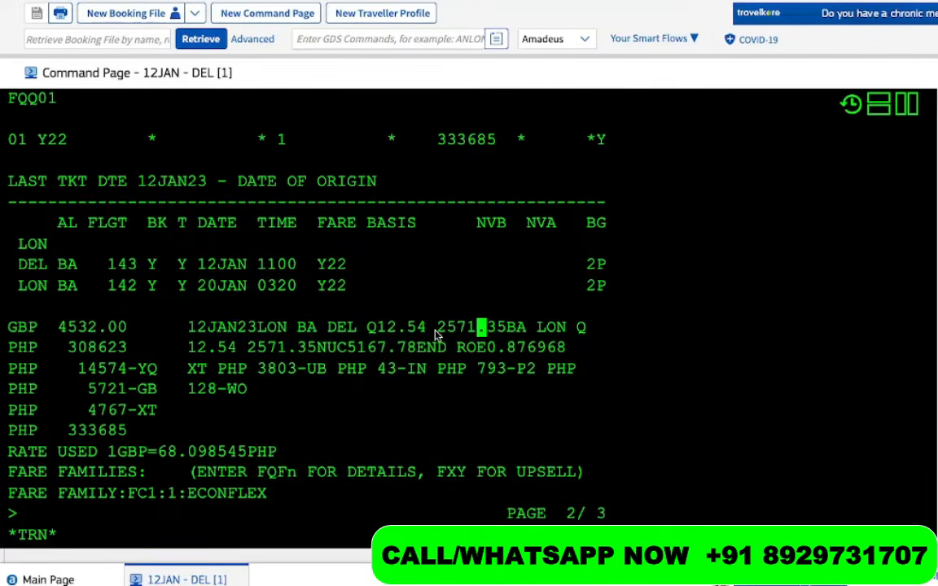
drag(438, 334, 483, 338)
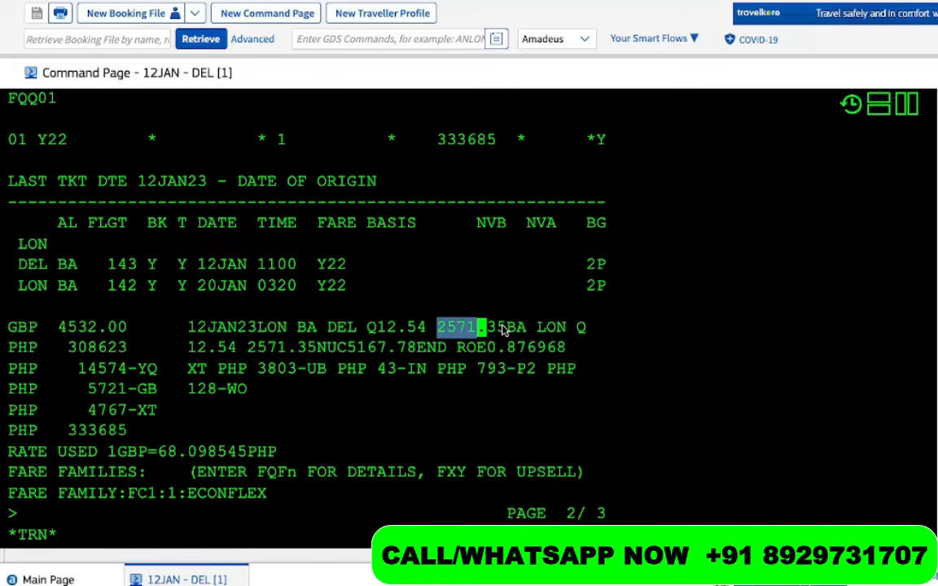
click(501, 336)
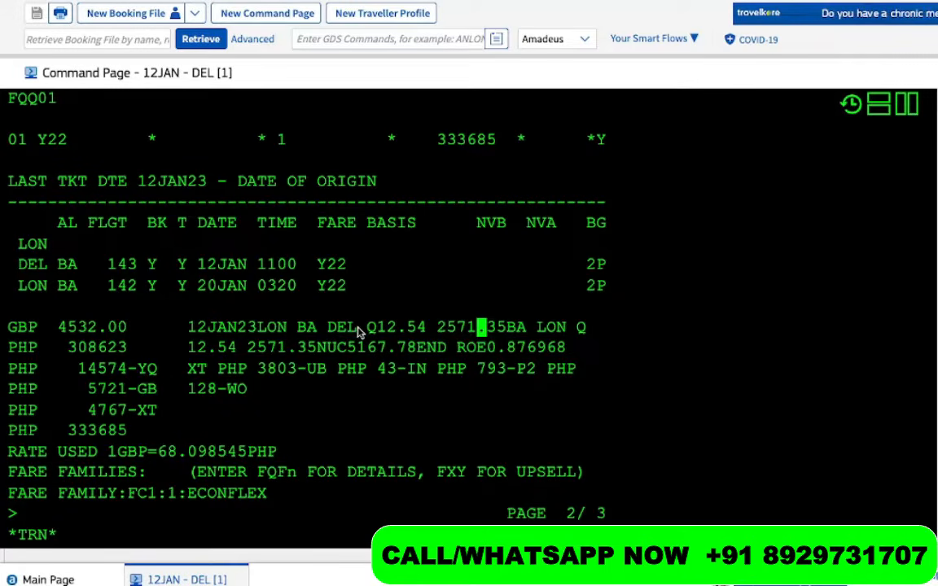
drag(358, 328, 257, 328)
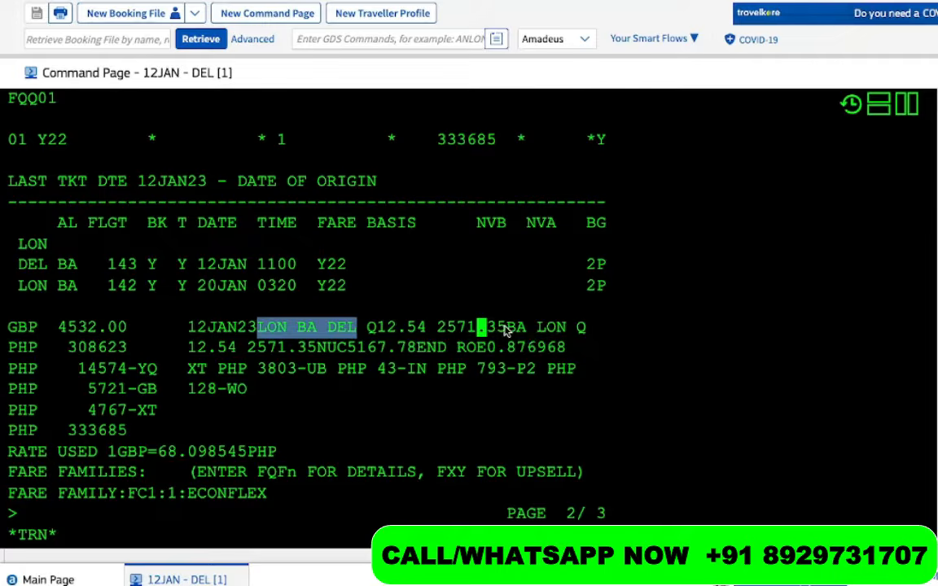
drag(507, 328, 568, 334)
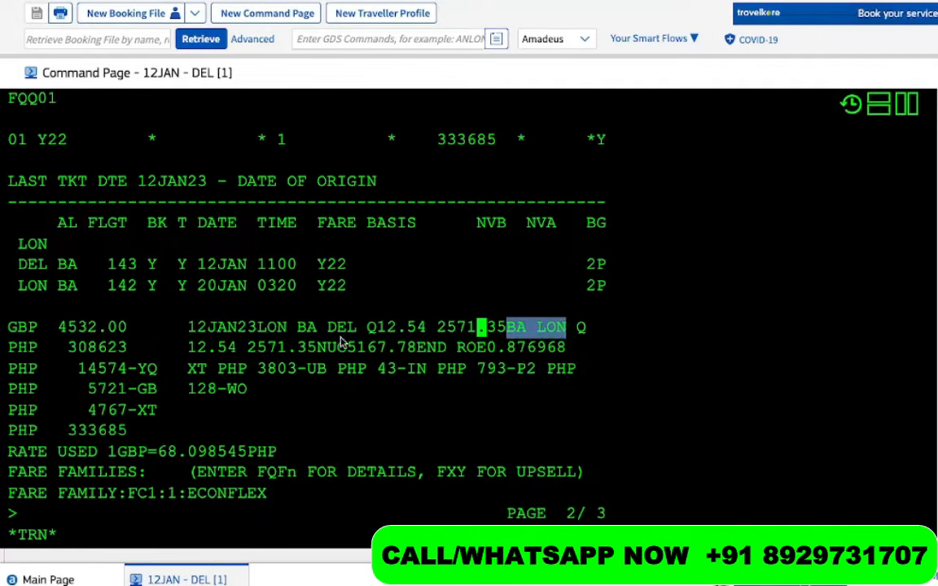
double_click(581, 331)
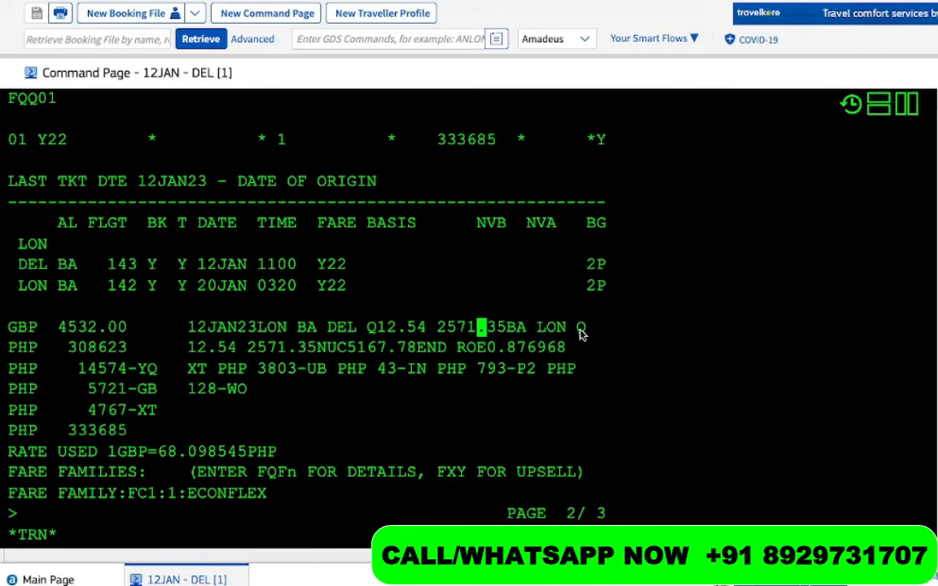
drag(237, 355, 168, 356)
click(247, 353)
drag(247, 354, 315, 359)
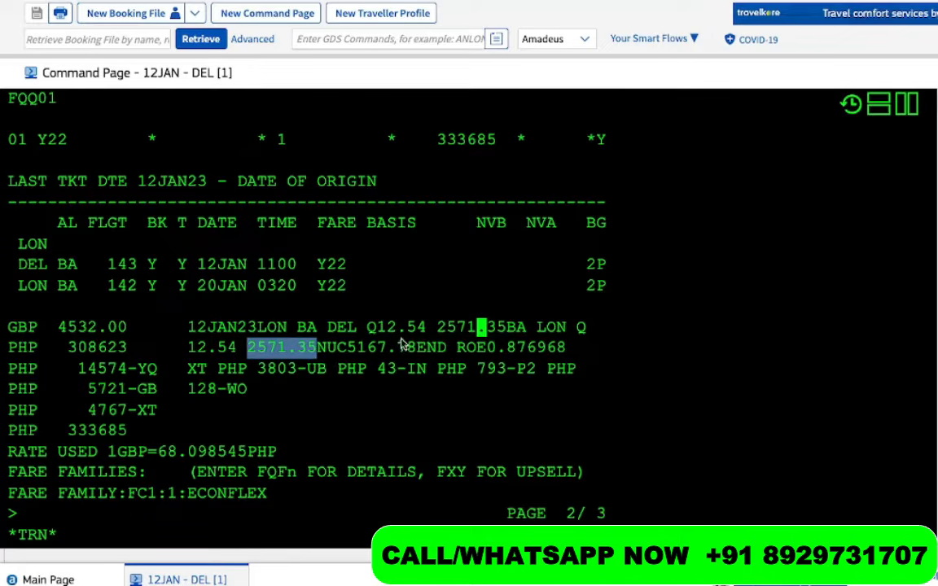
drag(426, 329, 486, 333)
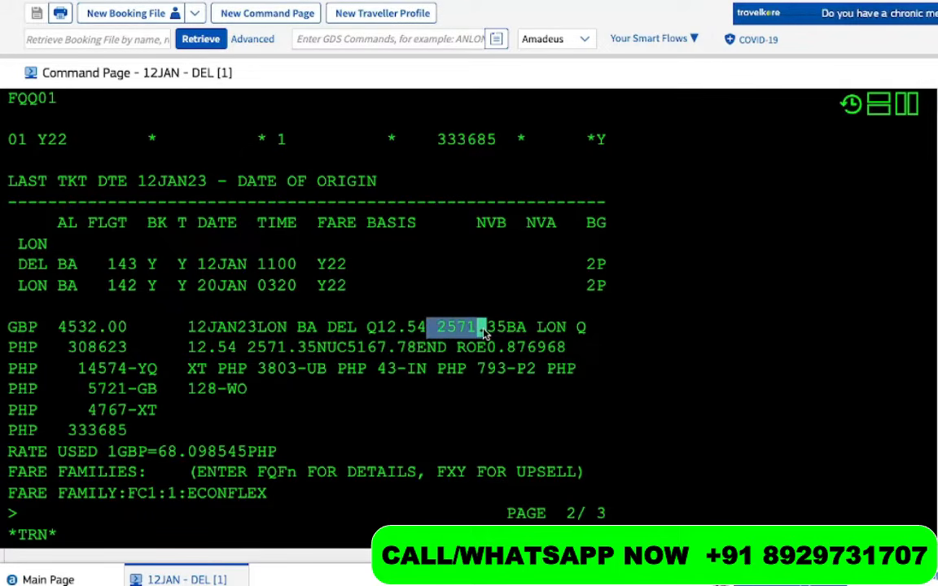
click(249, 352)
drag(249, 351, 317, 352)
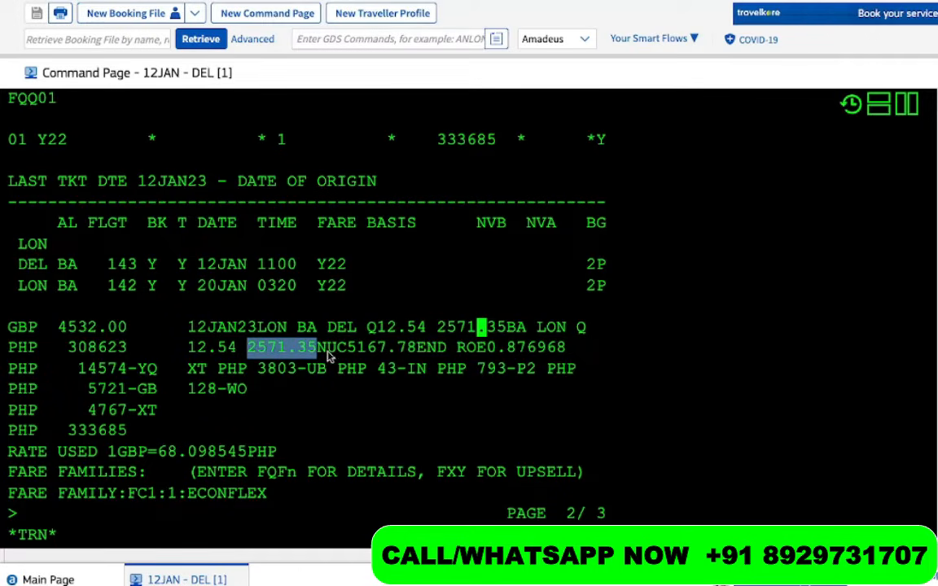
drag(417, 350, 348, 348)
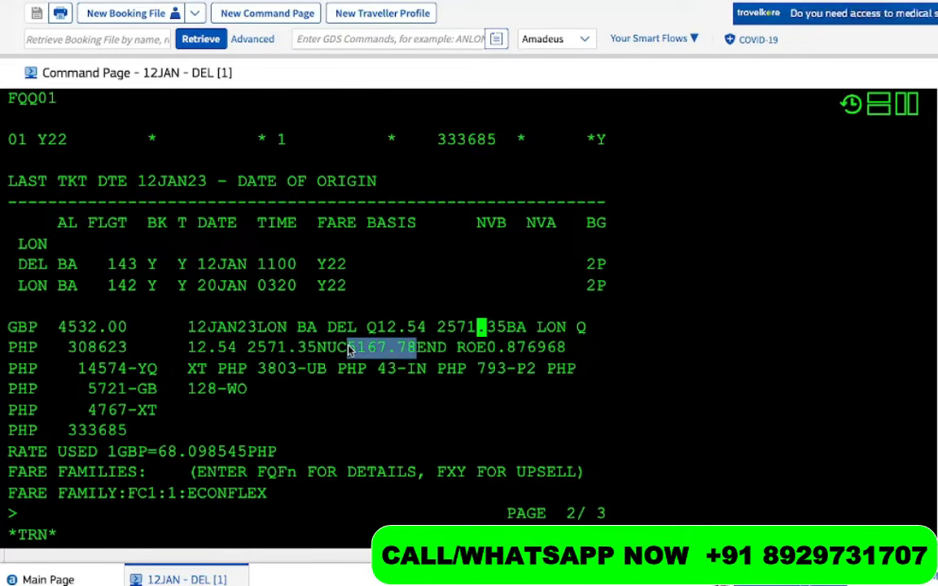
double_click(249, 350)
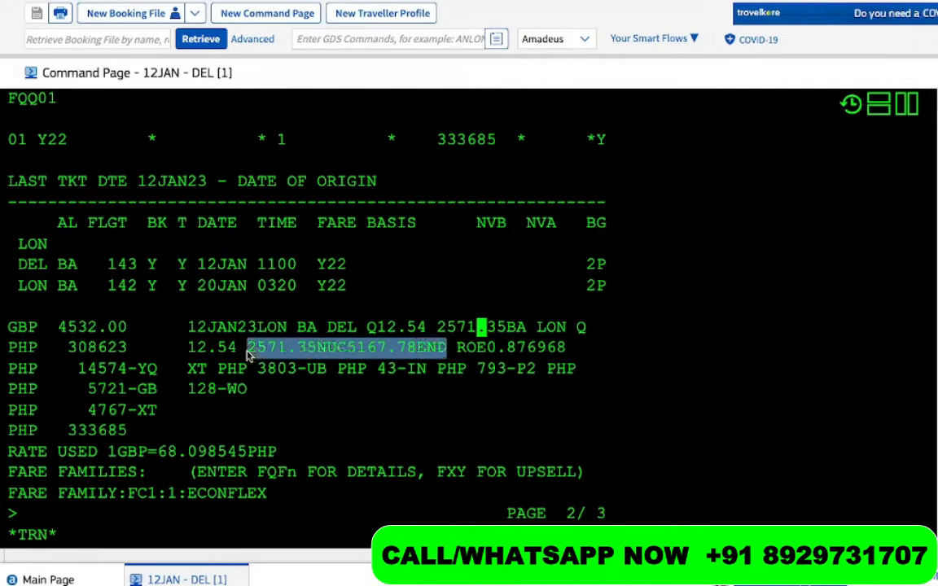
right_click(248, 352)
click(269, 383)
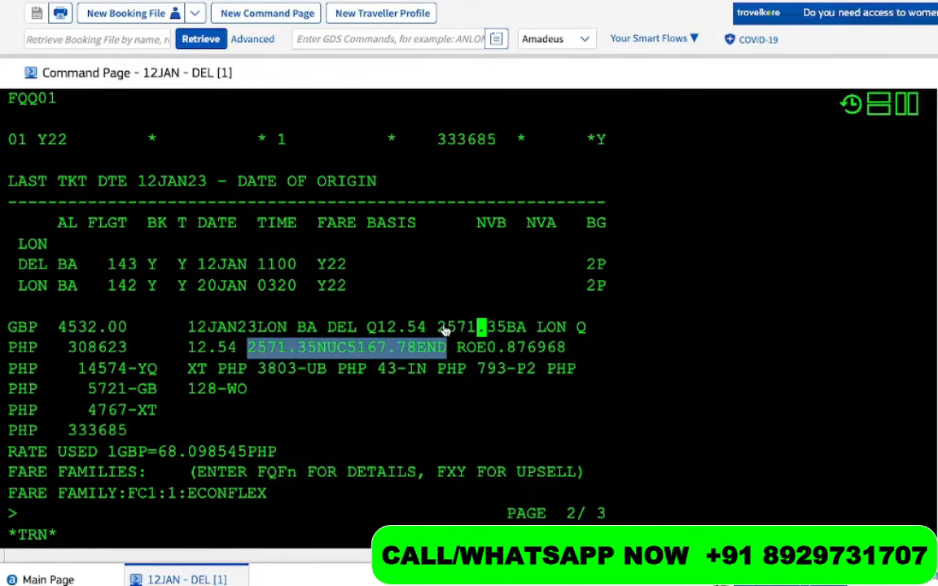
drag(438, 328, 481, 327)
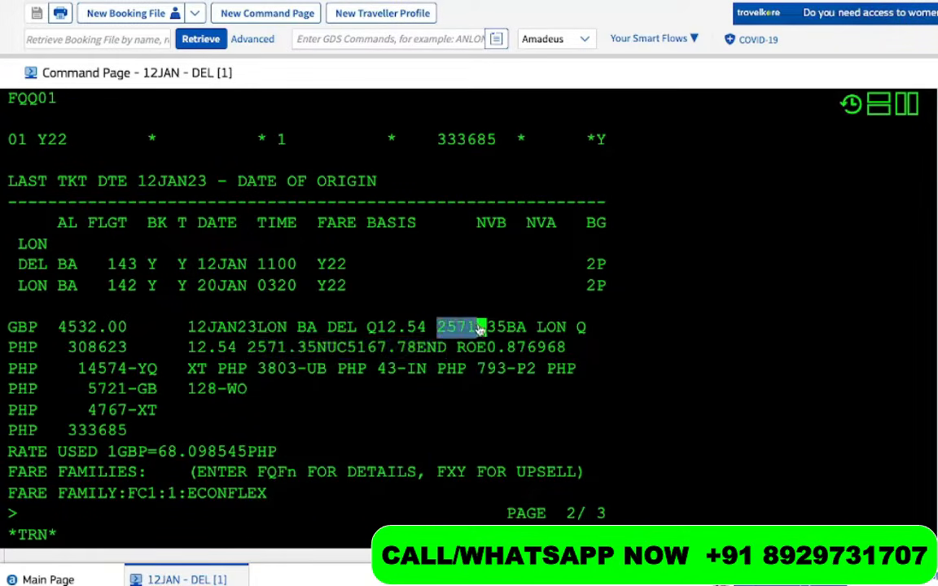
right_click(249, 348)
click(269, 377)
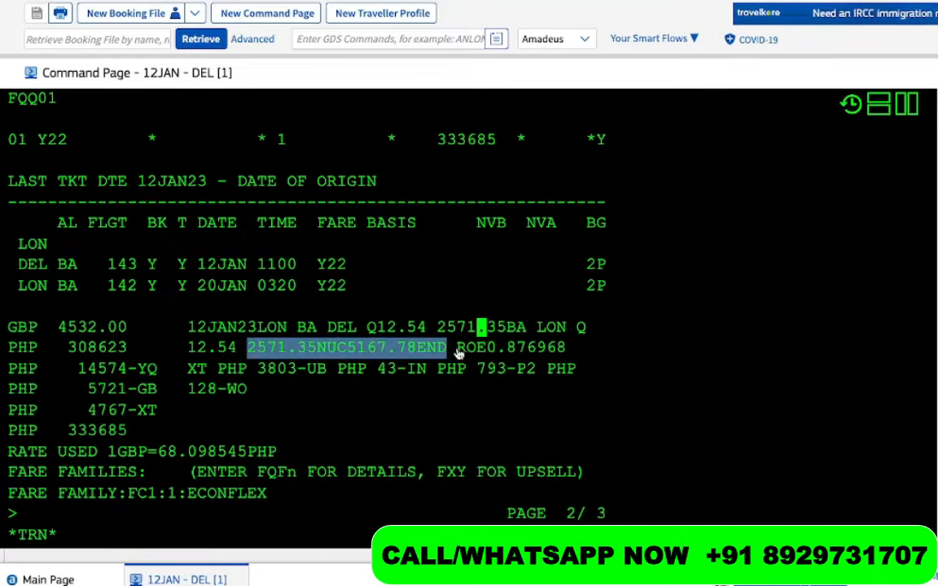
drag(458, 353, 492, 355)
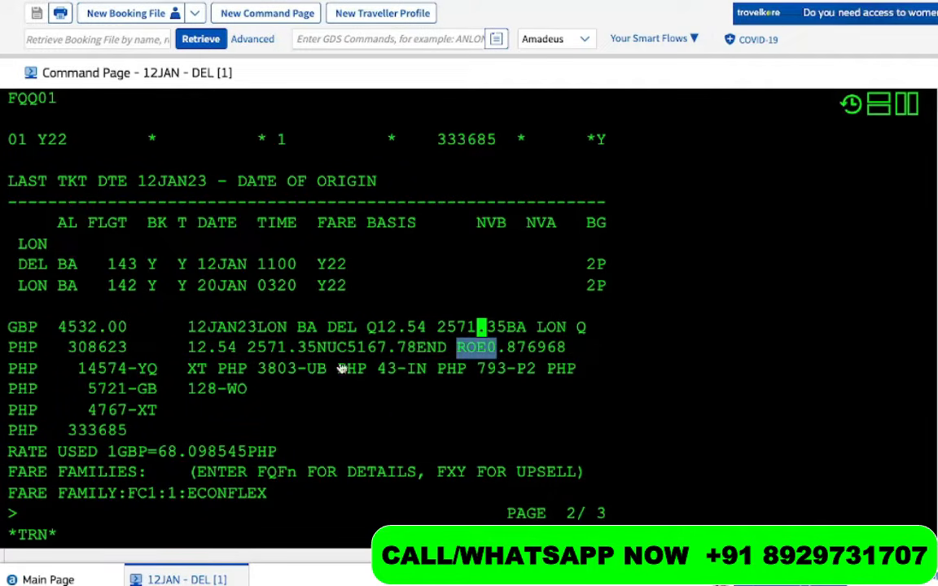
drag(246, 355, 358, 350)
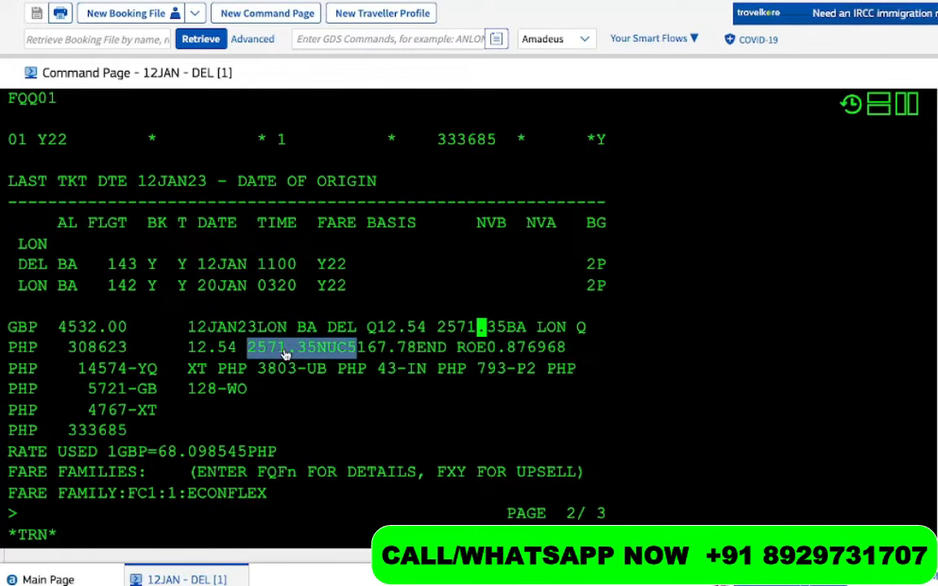
drag(416, 355, 316, 359)
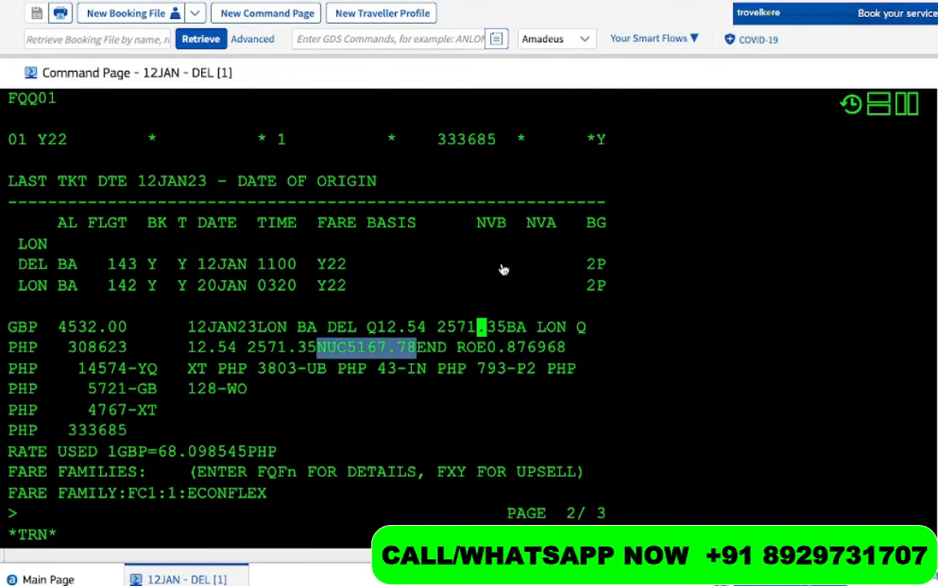
drag(459, 359, 562, 358)
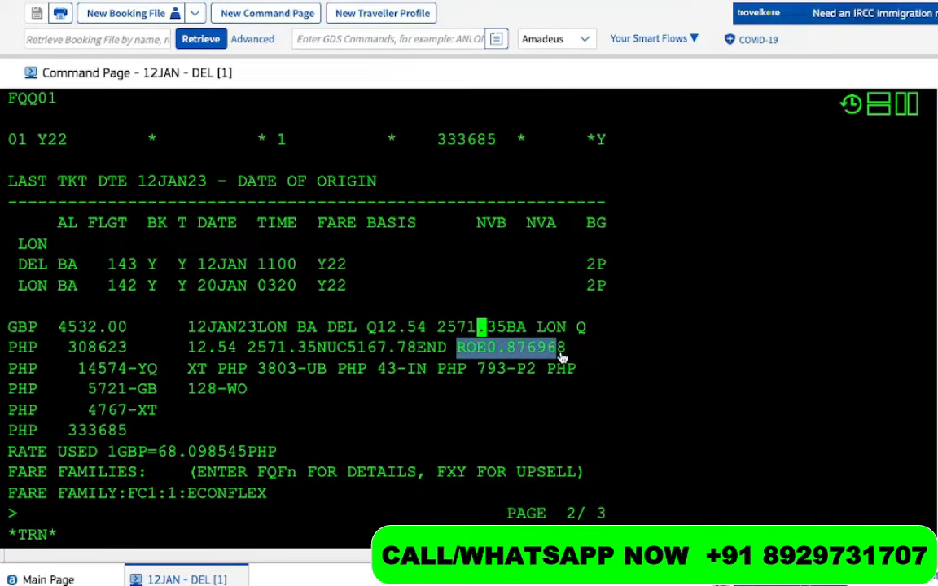
drag(417, 350, 342, 352)
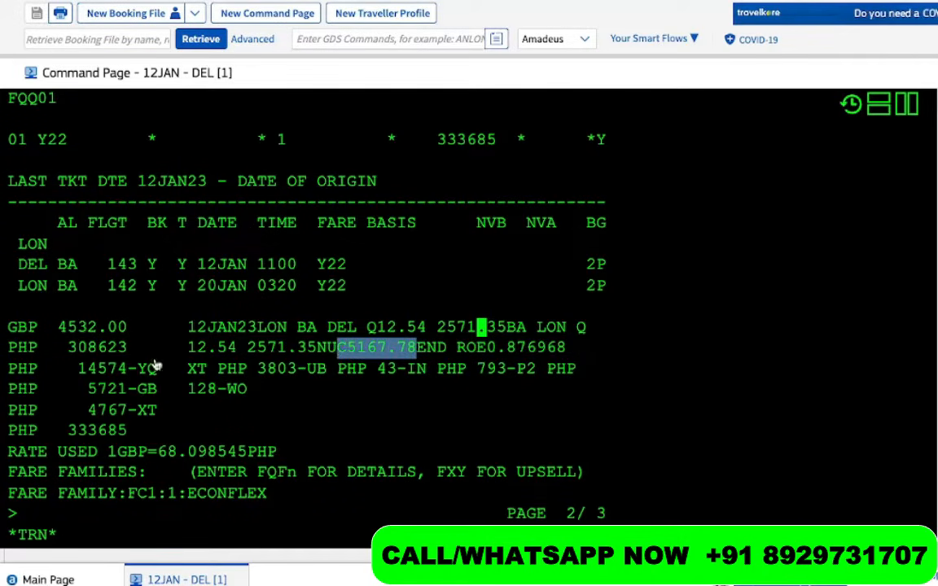
click(126, 328)
drag(126, 329, 55, 329)
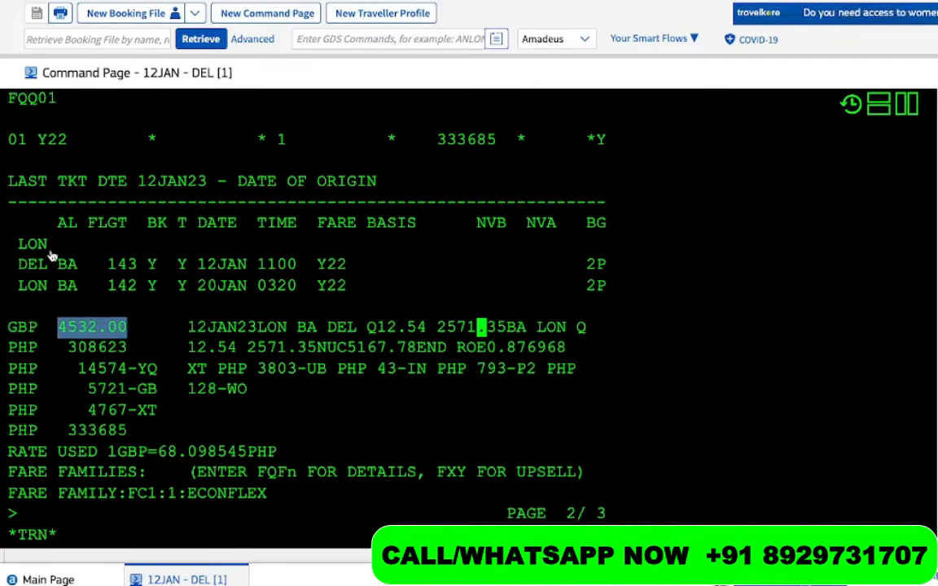
drag(50, 254, 20, 252)
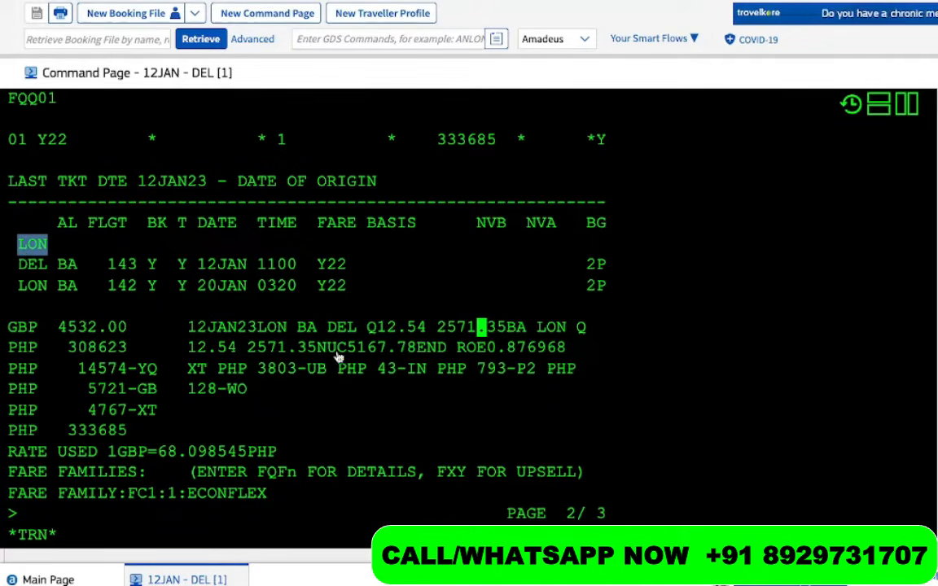
drag(319, 350, 393, 350)
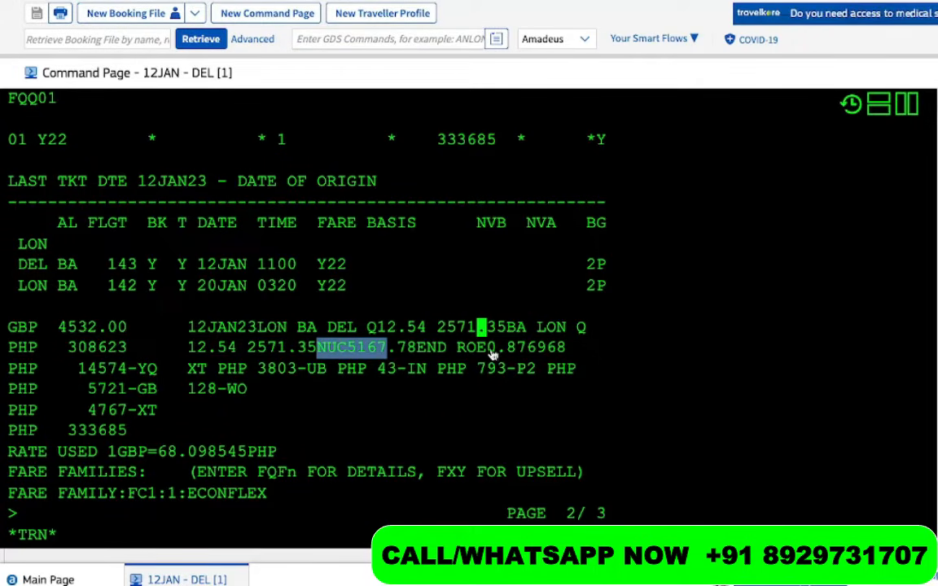
drag(487, 355, 557, 356)
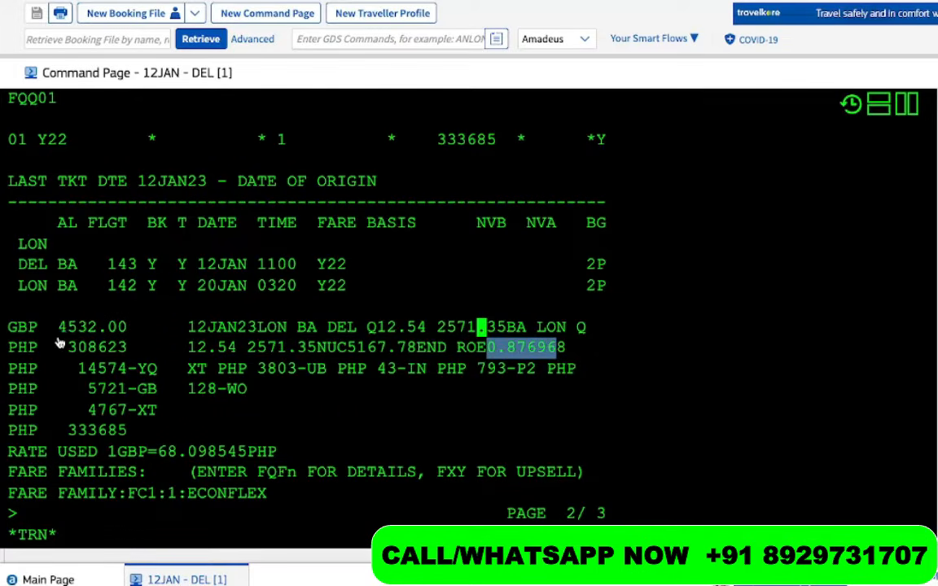
drag(58, 326, 139, 336)
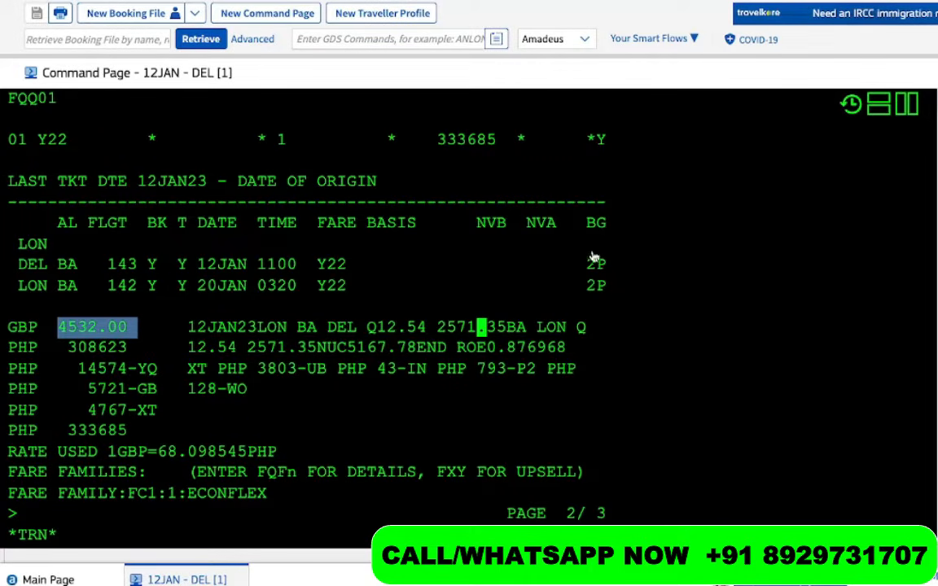
drag(586, 265, 624, 269)
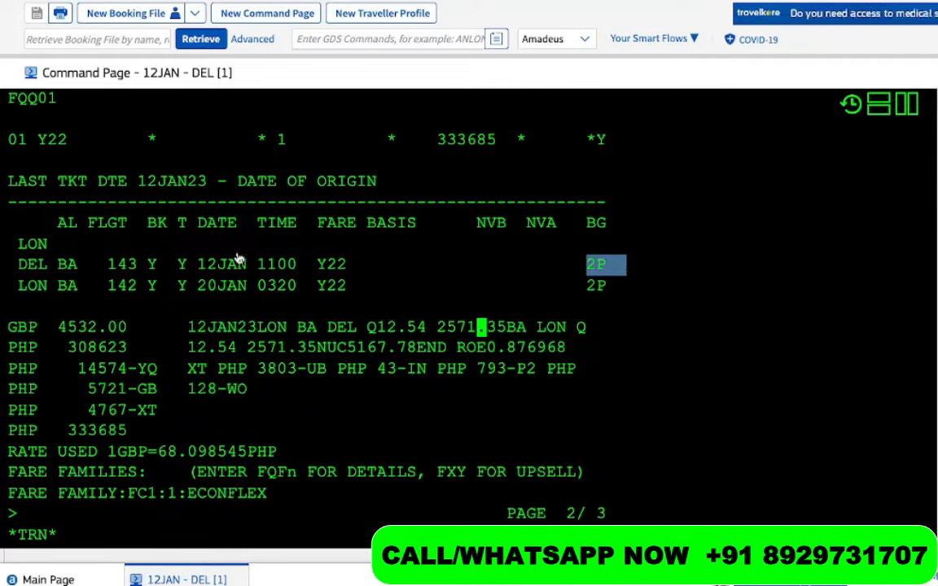
drag(177, 265, 128, 273)
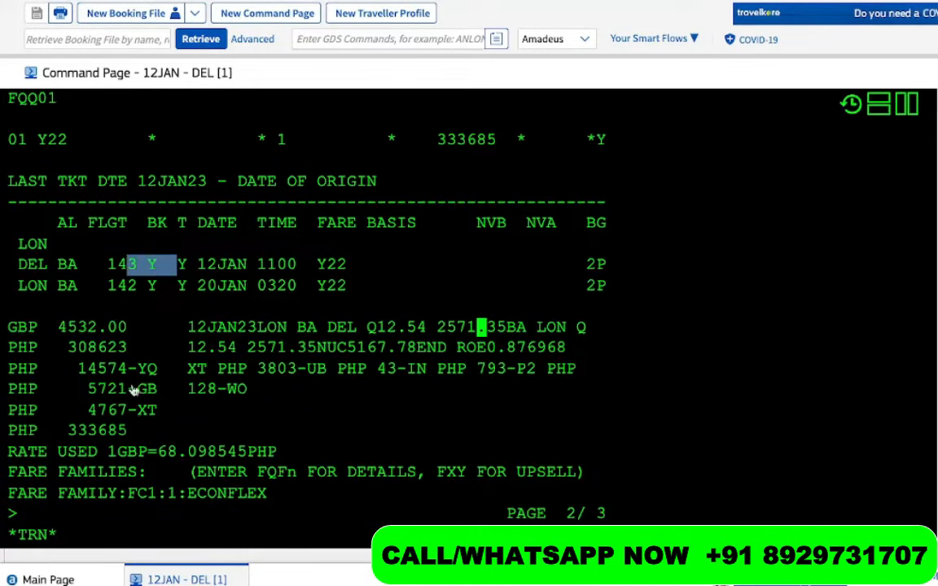
drag(128, 348, 60, 356)
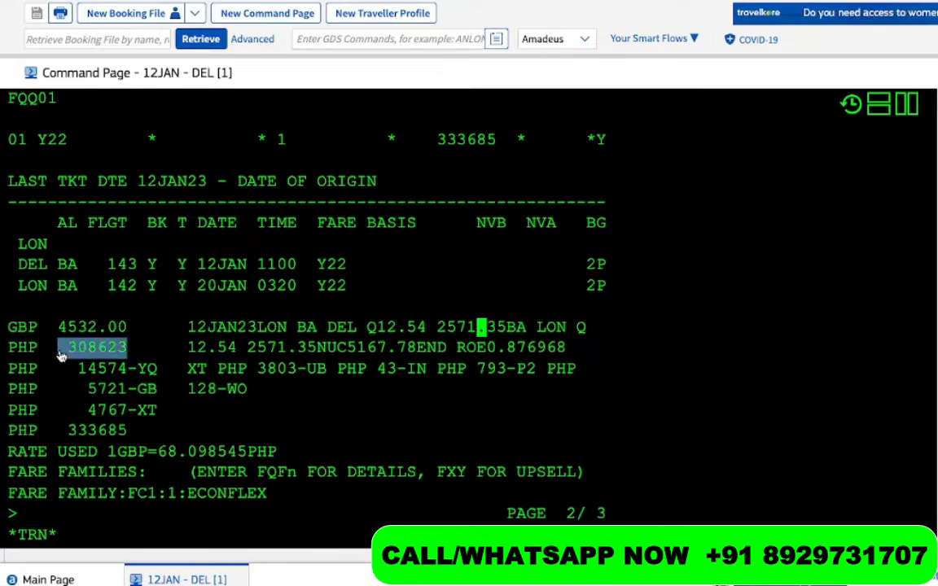
drag(136, 433, 49, 436)
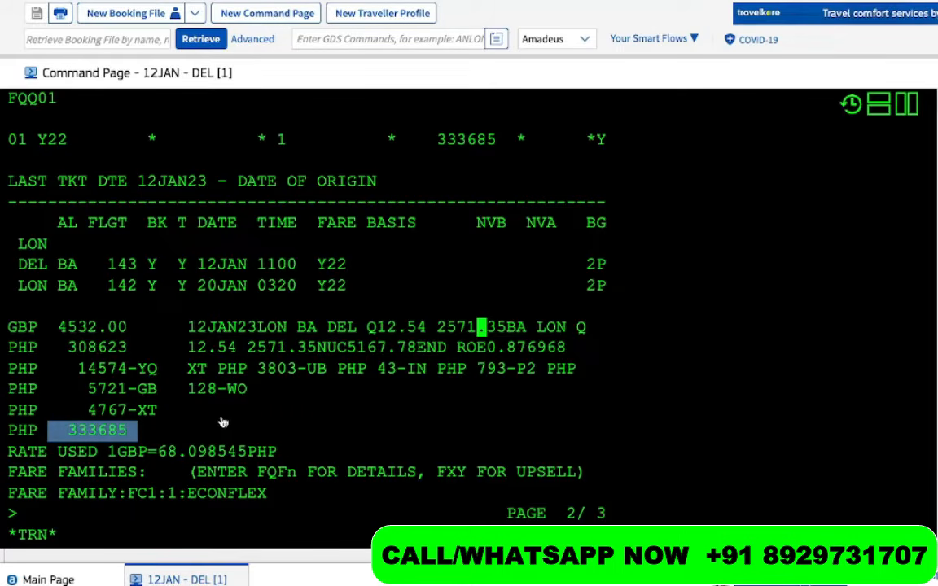
Scroll back to review the earlier FXX pricing entry and its output
scroll(226, 342, up, 10)
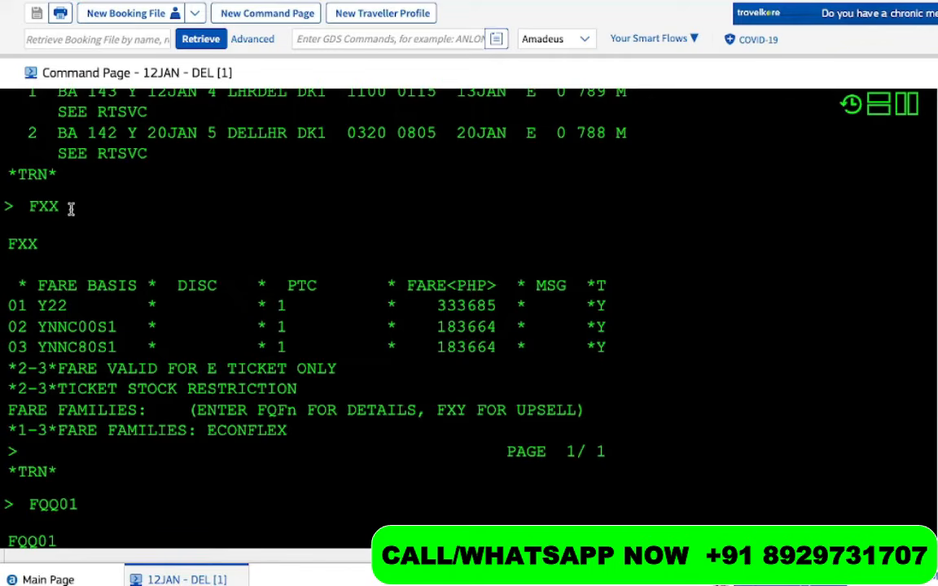
drag(66, 207, 13, 206)
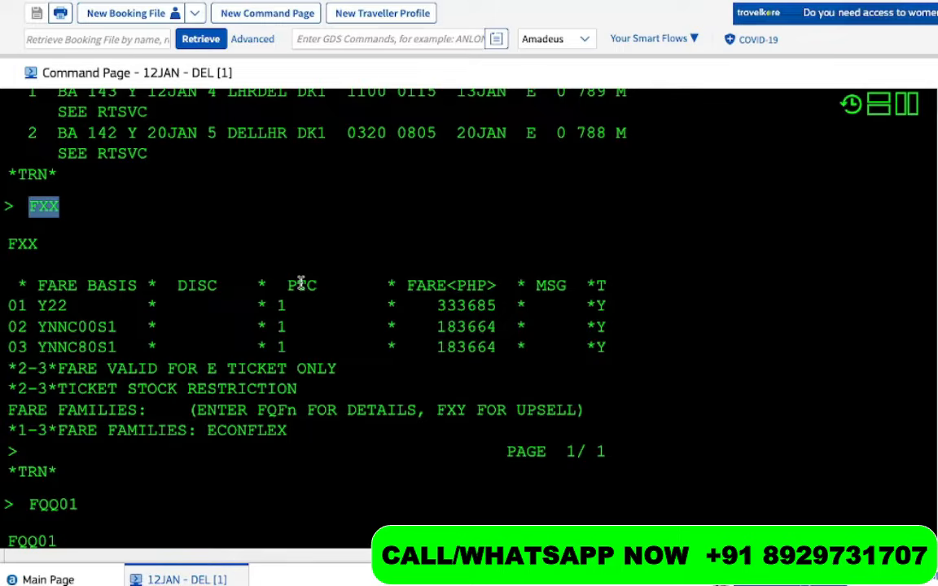
scroll(301, 283, up, 1)
drag(183, 194, 33, 102)
scroll(98, 367, down, 1)
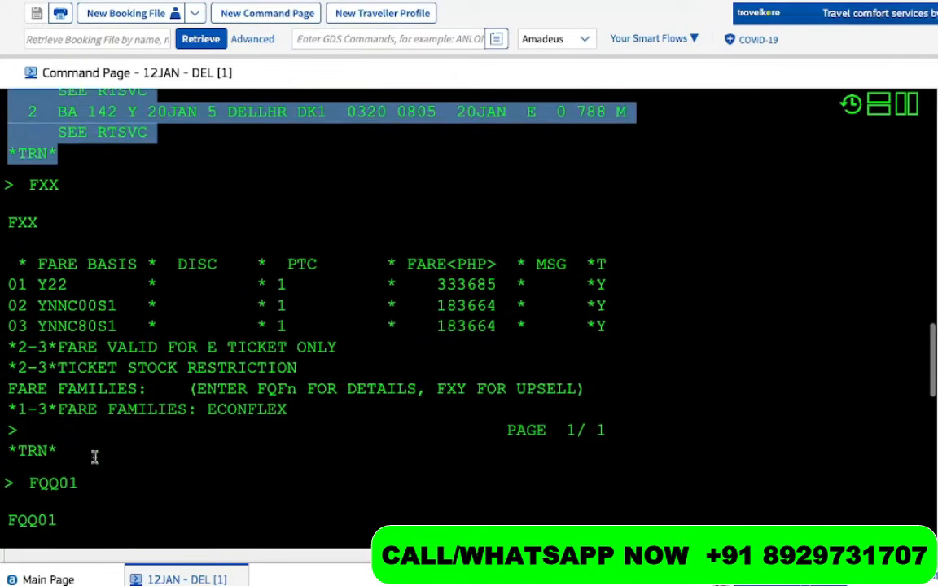
scroll(77, 481, down, 3)
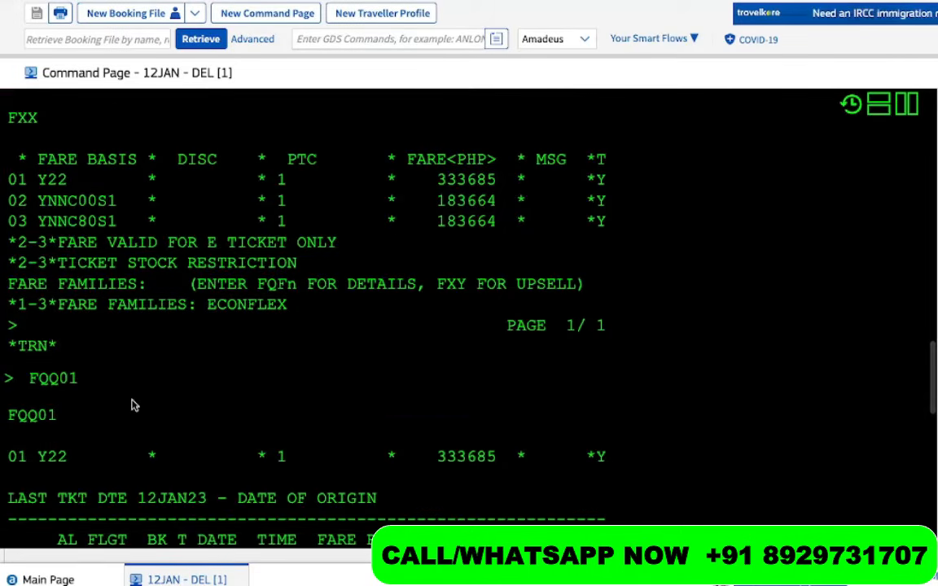
scroll(132, 403, down, 9)
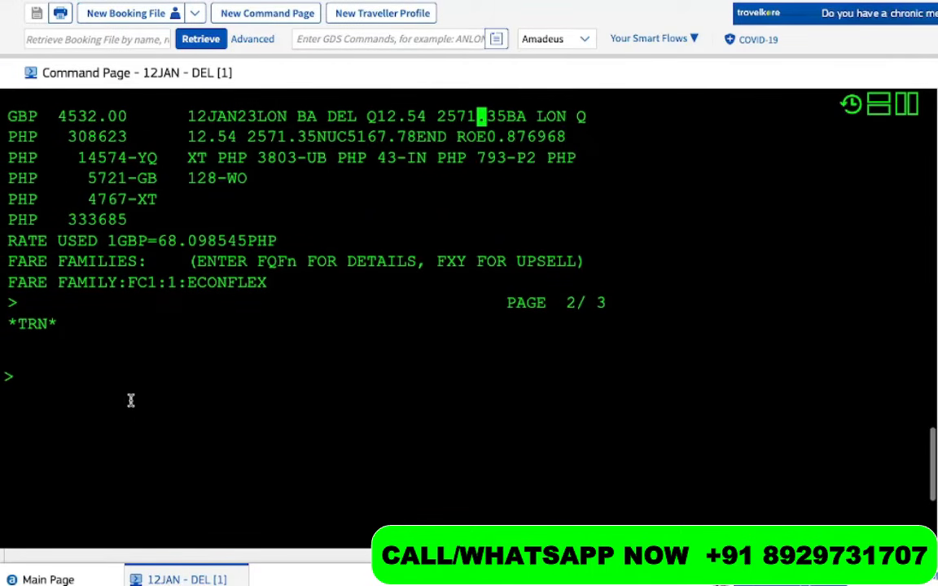
Rerun FXX pricing, then display fare quote FQQ02 for YNNC00S1 at PHP 183664
text(FXX)
key(Return)
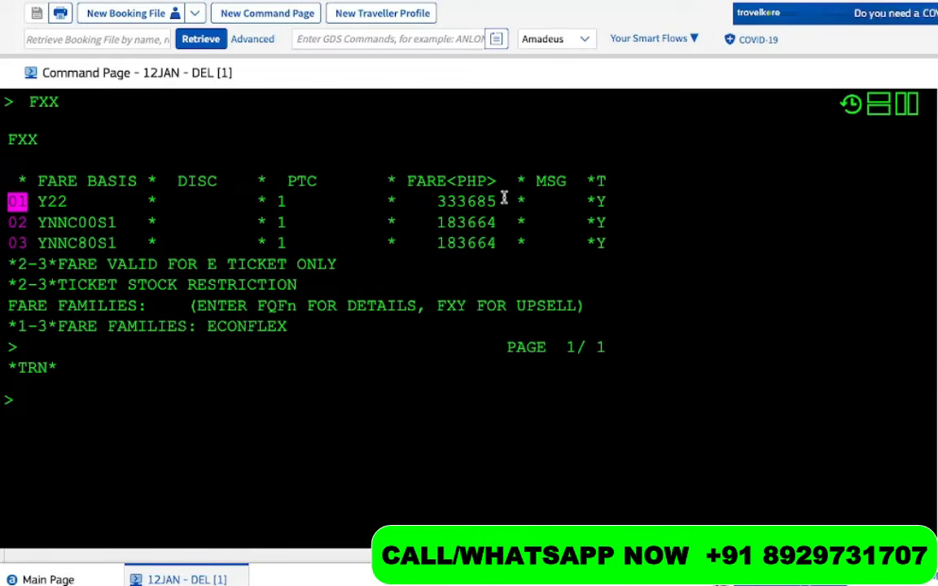
drag(504, 198, 389, 194)
click(132, 433)
text(F)
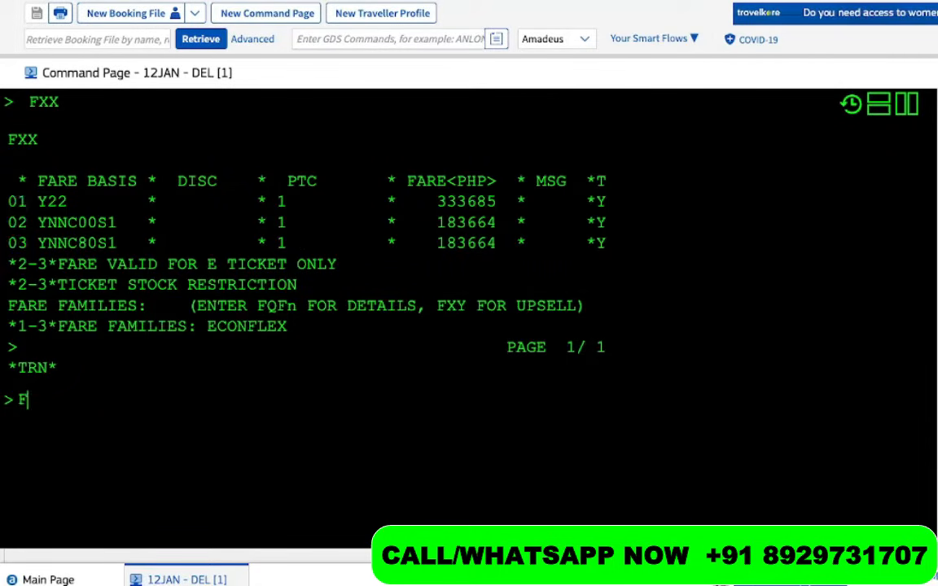
text(QQ02)
key(Return)
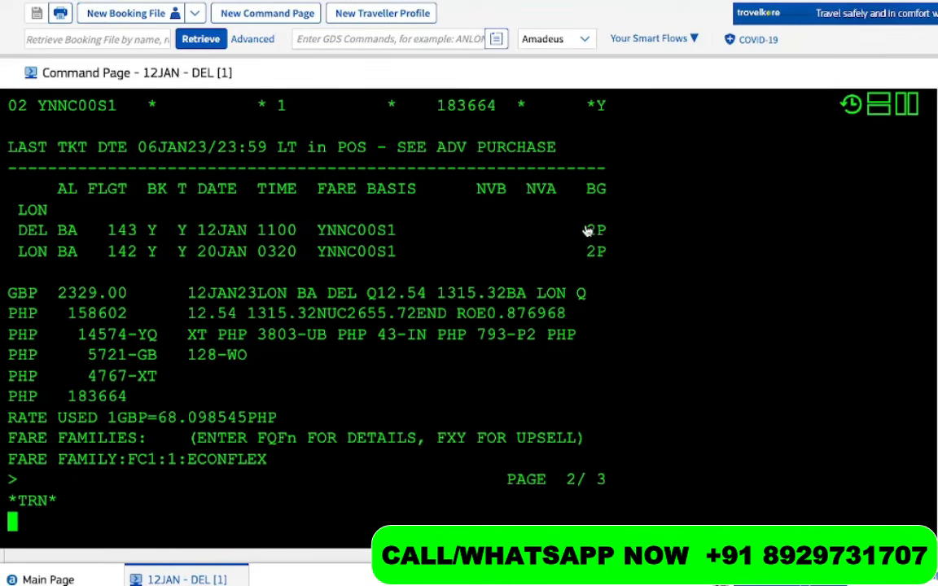
drag(588, 232, 607, 232)
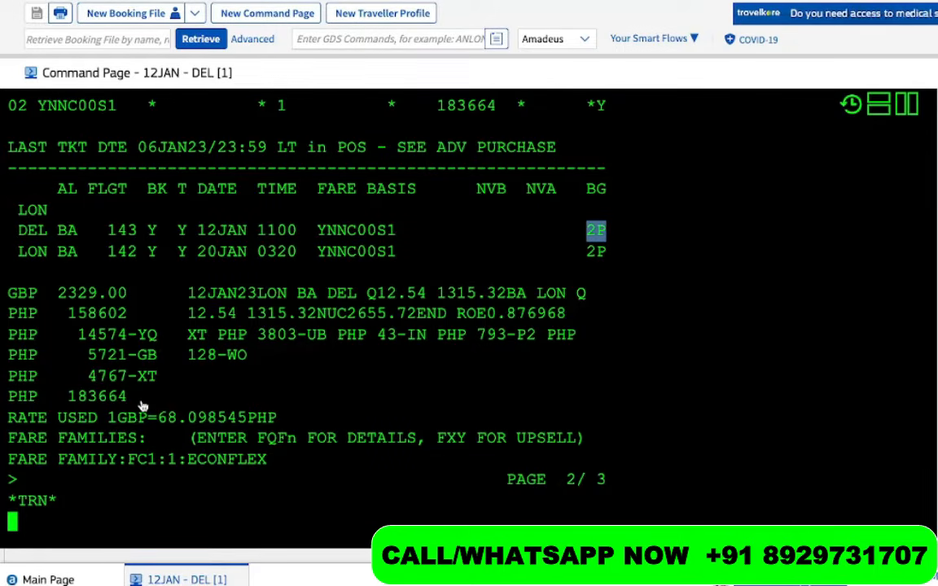
drag(137, 396, 52, 364)
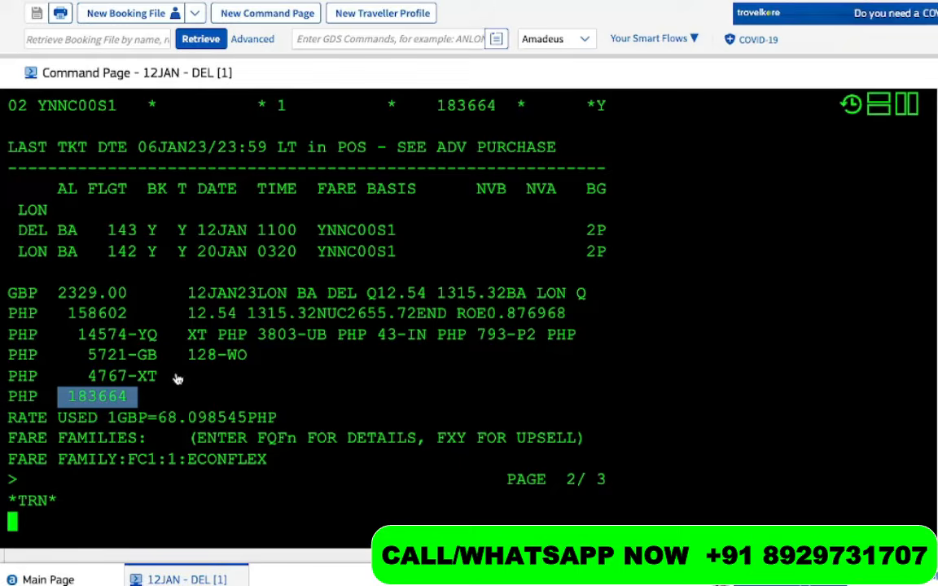
drag(129, 299, 8, 298)
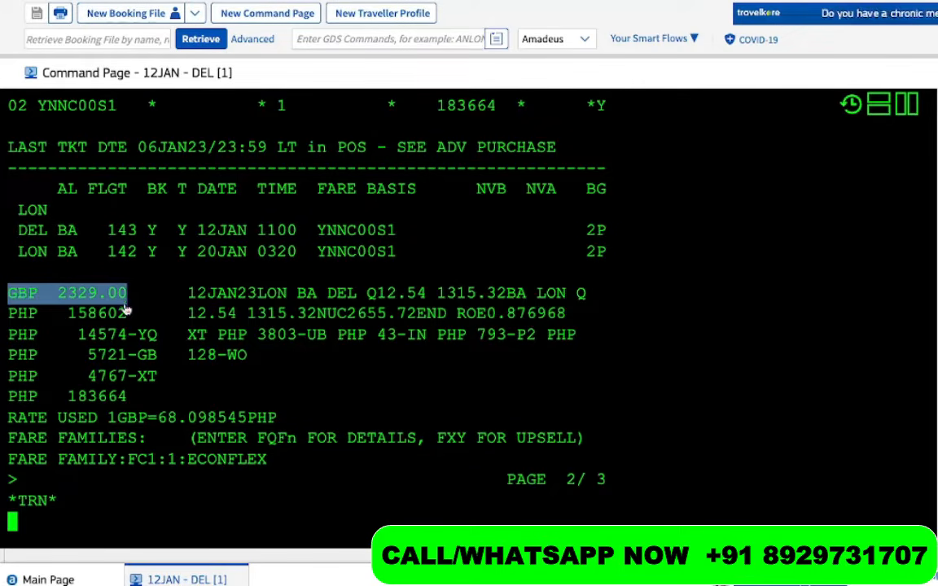
drag(127, 313, 68, 315)
drag(157, 334, 78, 335)
drag(158, 355, 76, 367)
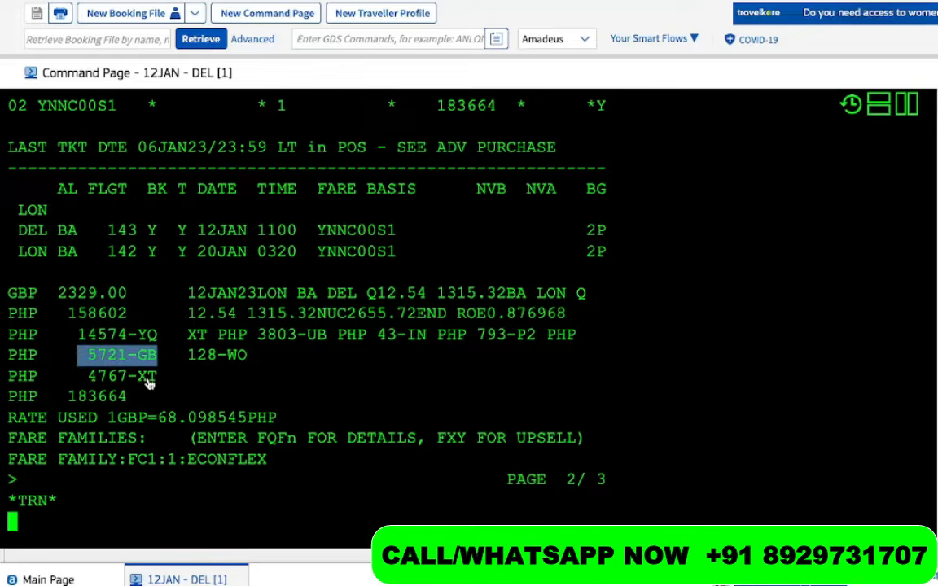
drag(167, 376, 92, 387)
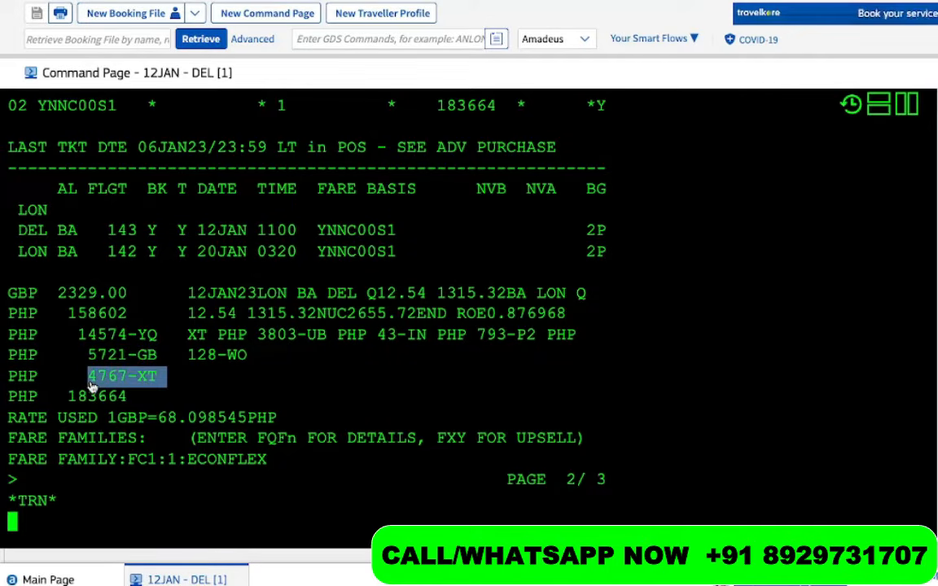
click(261, 334)
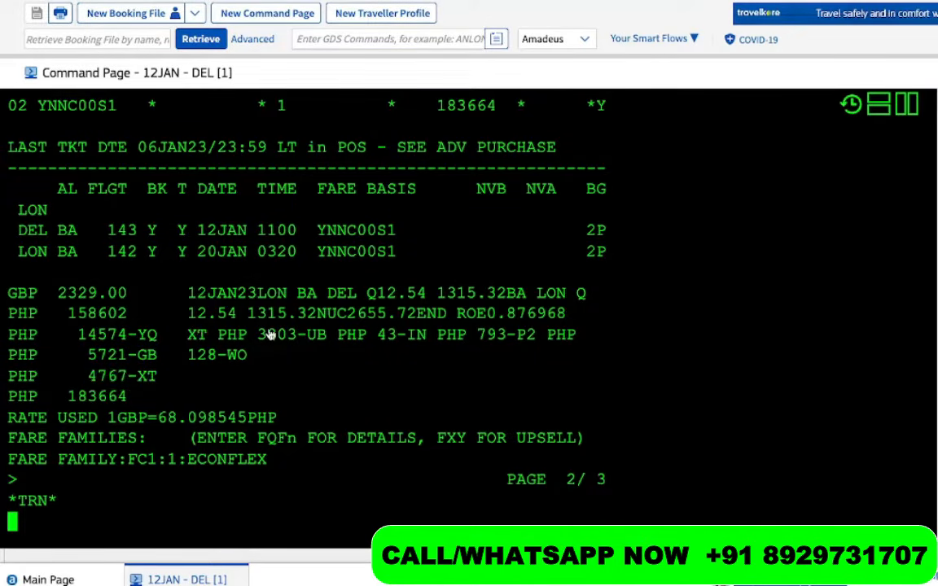
drag(345, 337, 287, 337)
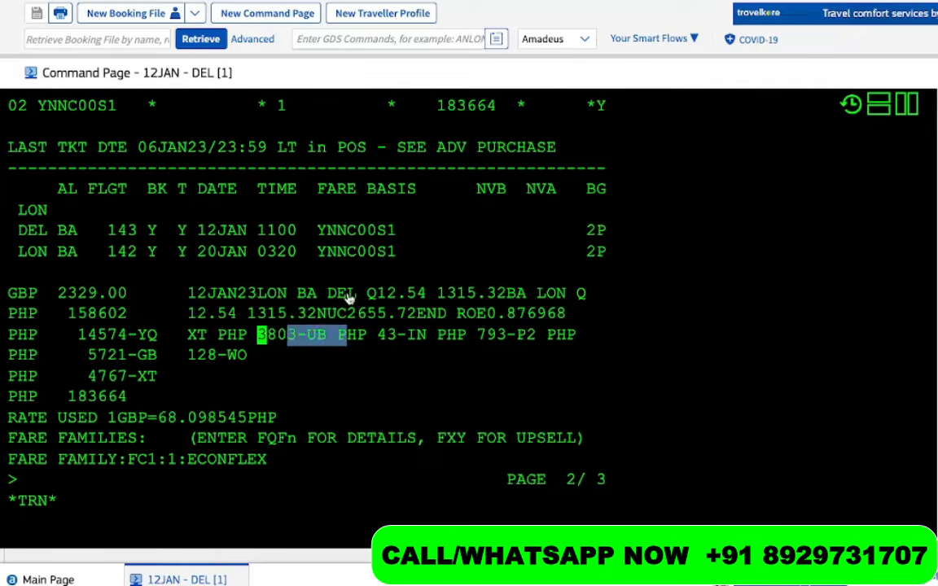
drag(396, 293, 254, 295)
drag(527, 293, 399, 303)
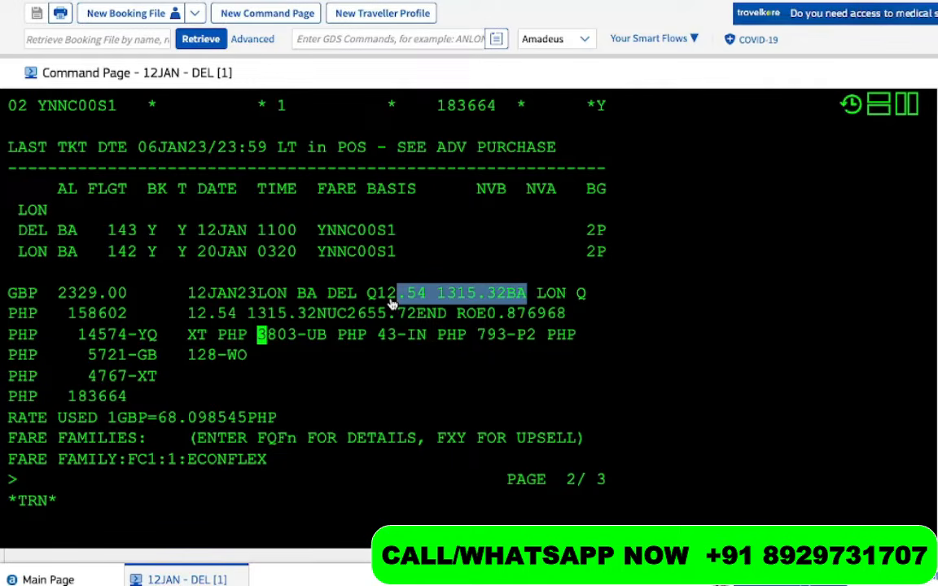
drag(527, 314, 195, 314)
Redisplay the PNR with RT, showing BA flights 143 and 142
scroll(97, 518, down, 2)
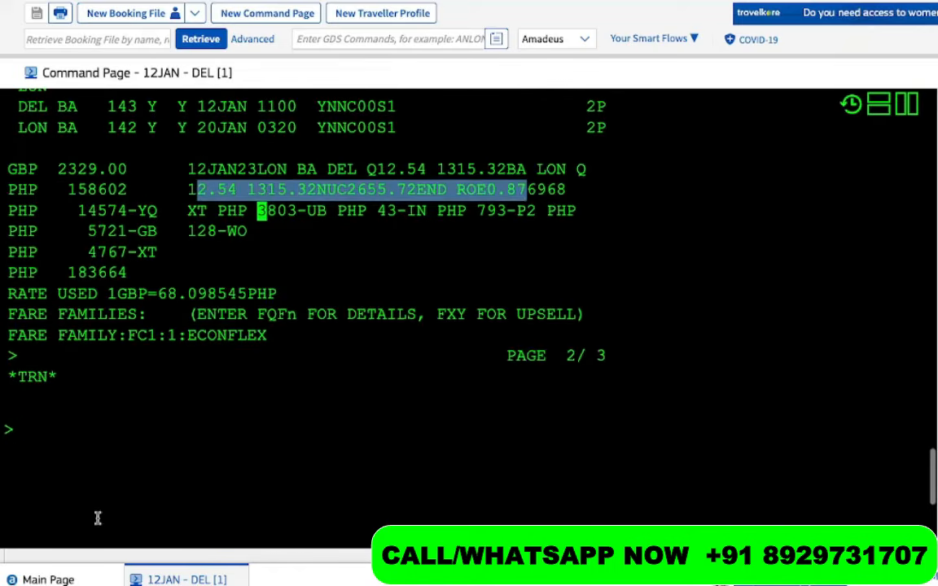
click(88, 456)
text(RT)
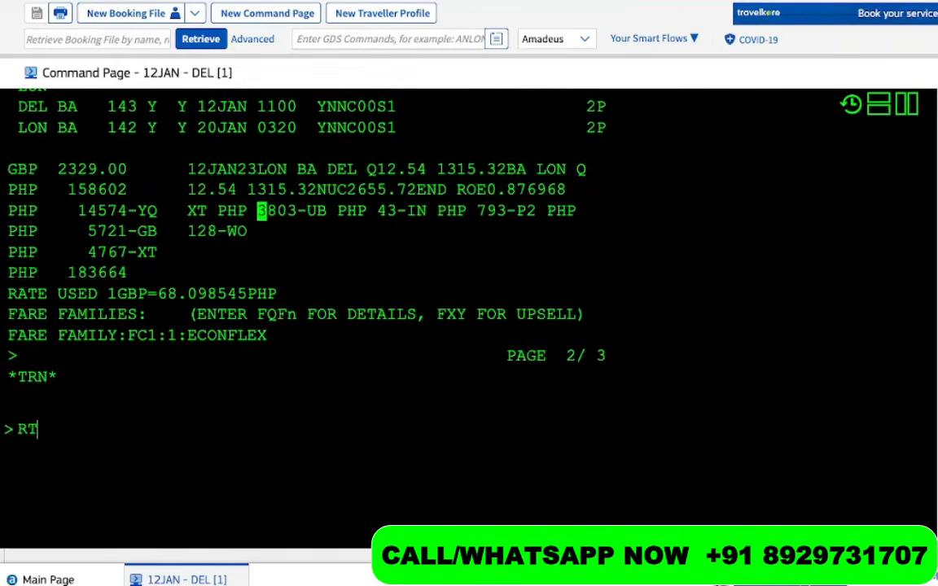
key(Return)
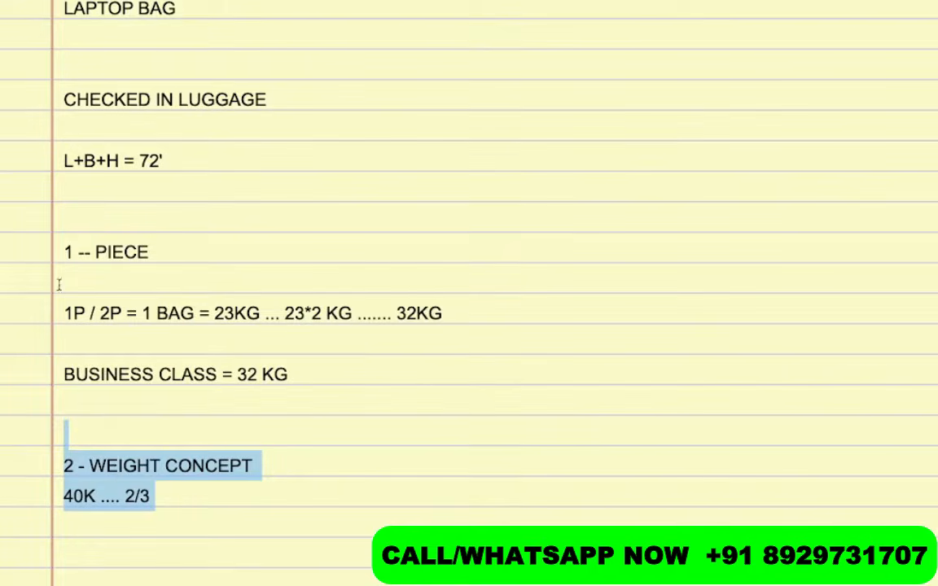
scroll(168, 434, down, 3)
Add 'FXR = PRICE OF THE SAME FLIGHT AND LOWEST AVAILABLE CLASS' below the FXX definition
scroll(168, 433, up, 8)
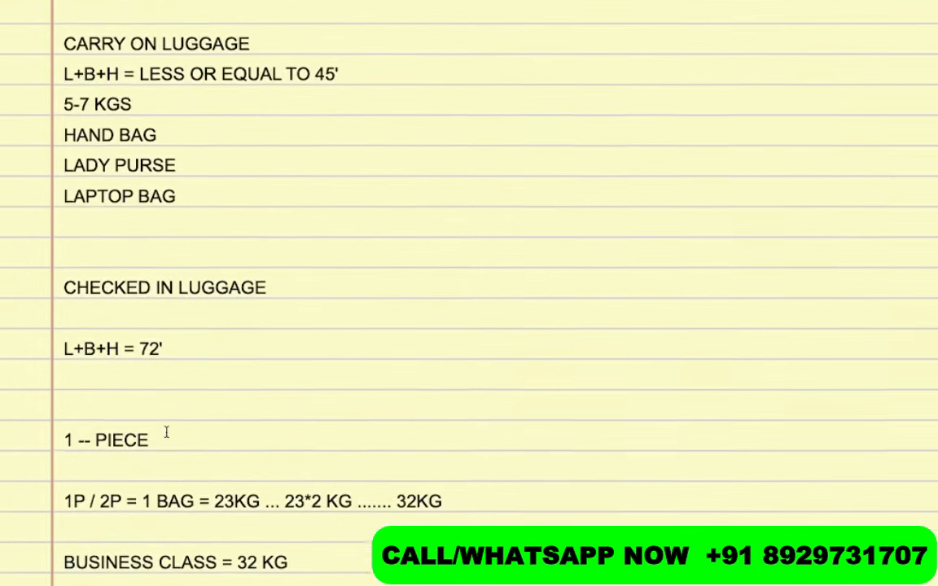
scroll(166, 432, up, 10)
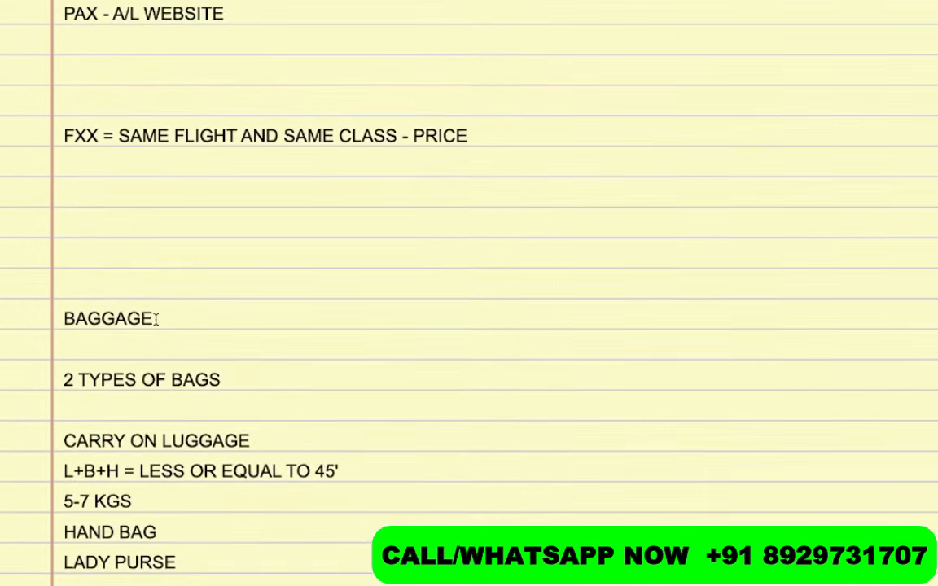
click(110, 166)
text(FXR = SAME FLIGHT)
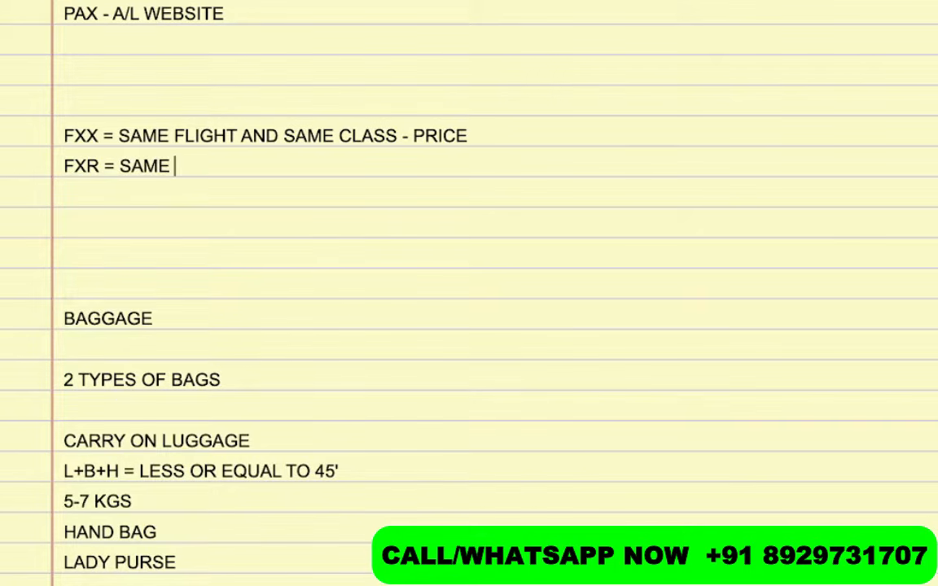
key(Left)
key(Left)
key(Left)
key(Left)
key(Left)
key(Left)
key(Left)
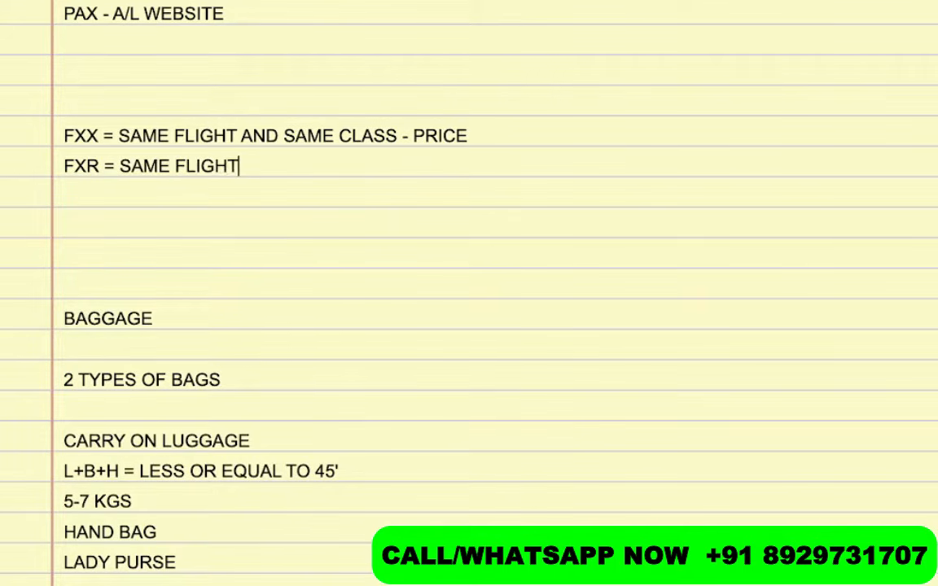
key(Left)
key(Left)
key(Left)
key(Left)
text(PRICE)
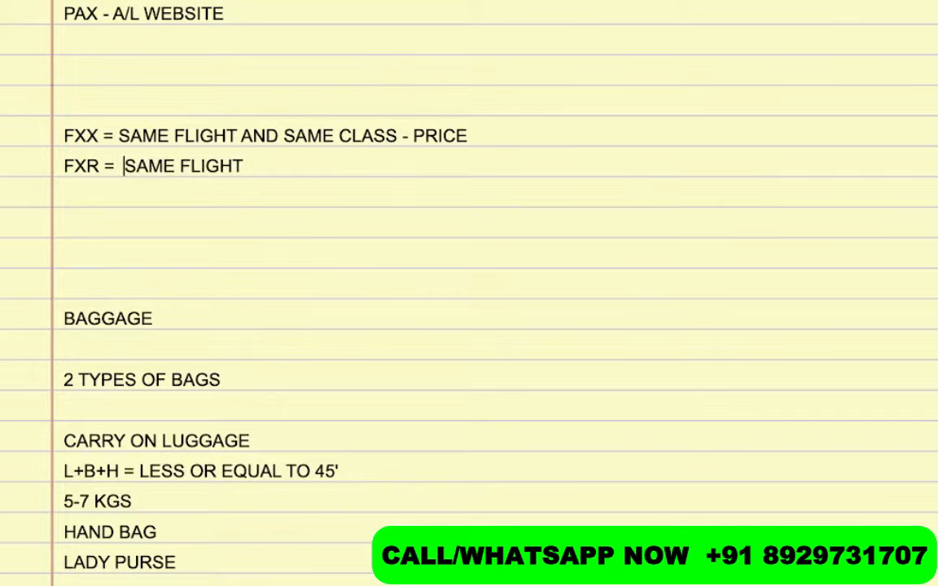
text( OF THE S)
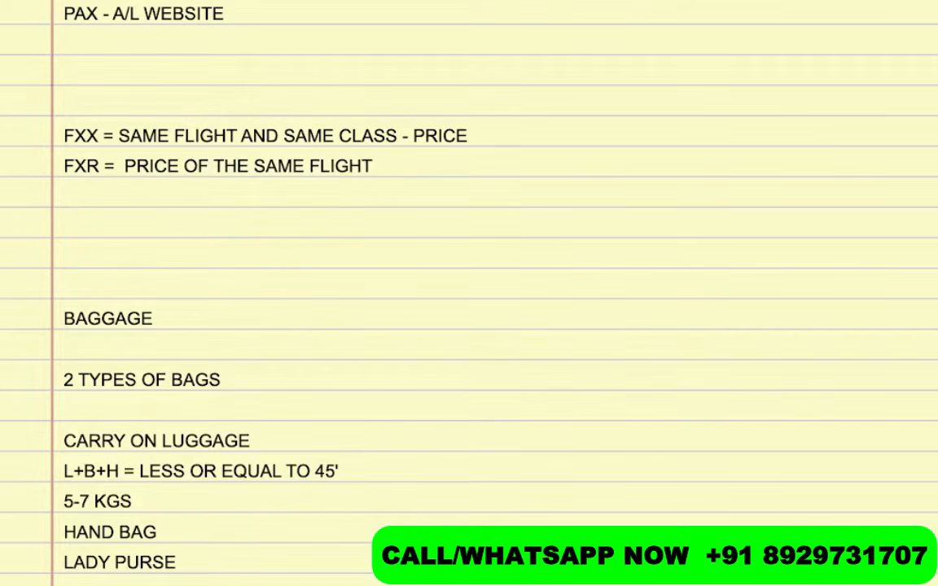
text(AME FLIGHT AND LOWEST AVA)
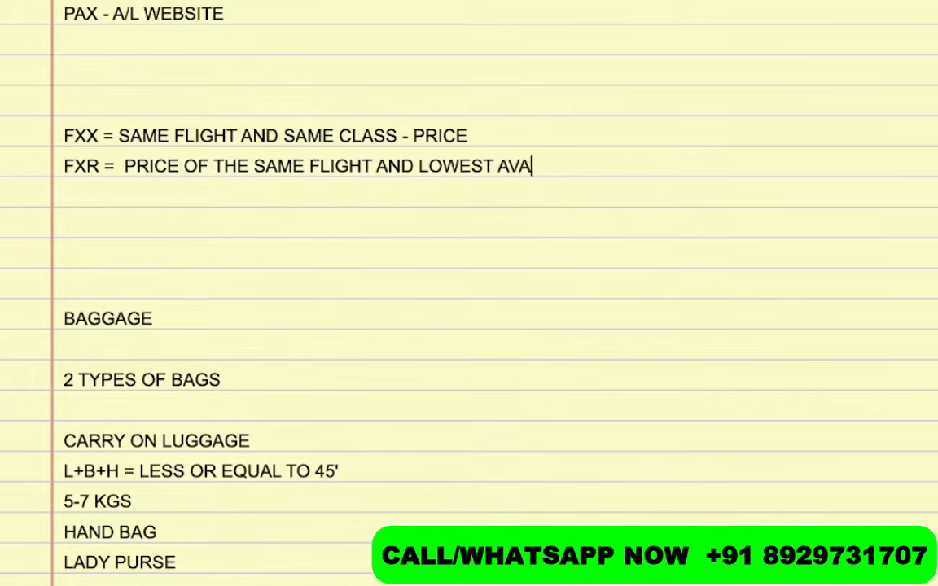
text(ILABLE CLASS)
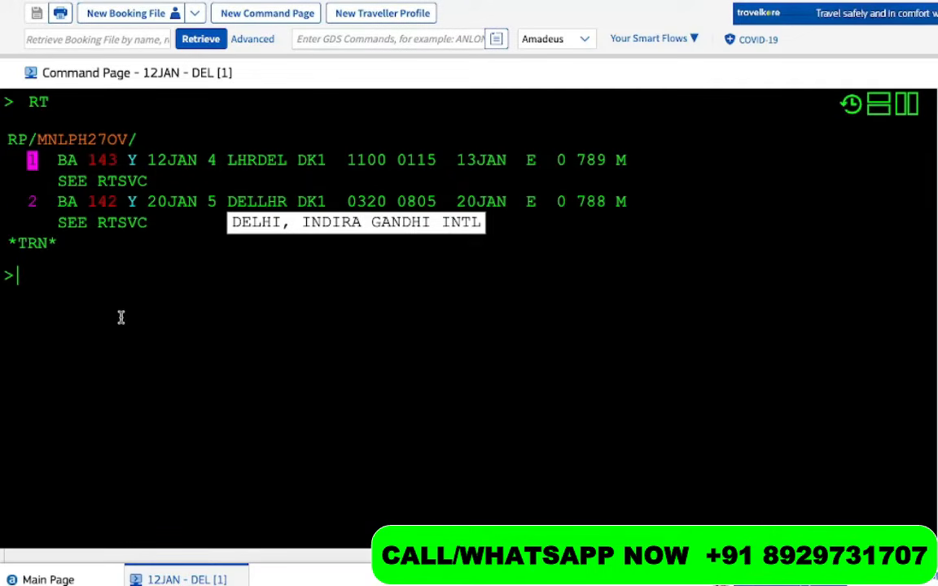
Reprice with FXR and highlight the B class rebooking on both BA flights
text(FXR)
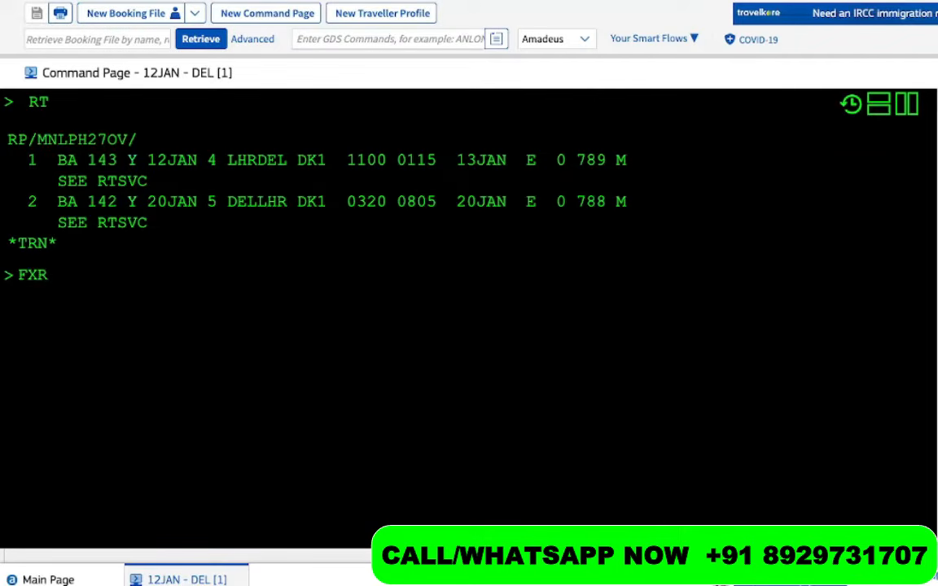
key(Return)
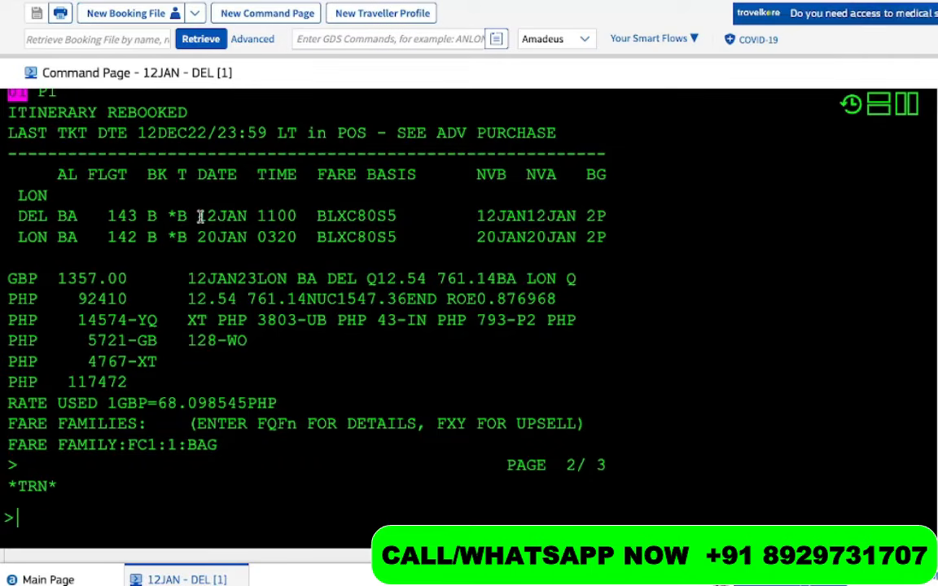
drag(197, 216, 139, 216)
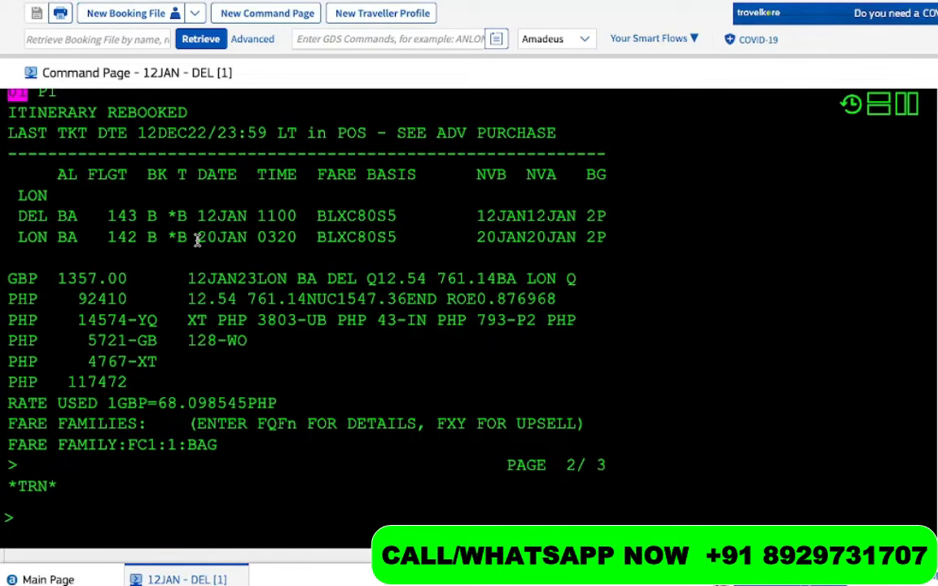
drag(197, 237, 128, 239)
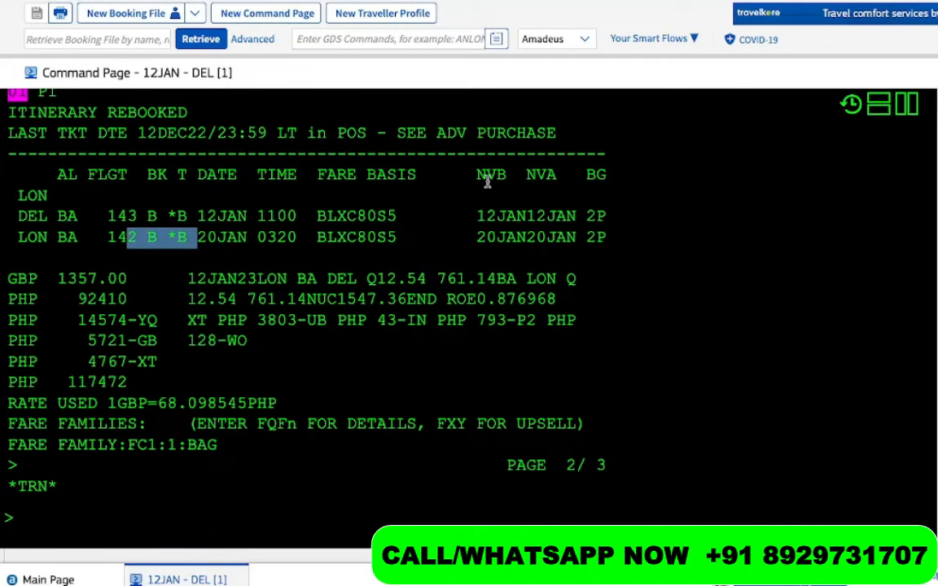
Highlight the BLXC80S5 fare quote and its PHP 117472 total
drag(586, 216, 607, 223)
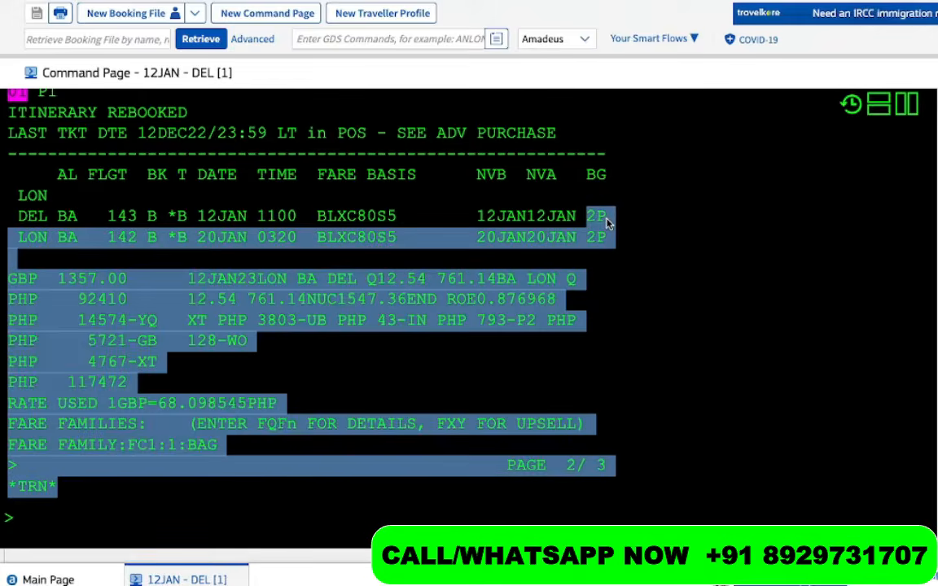
click(616, 243)
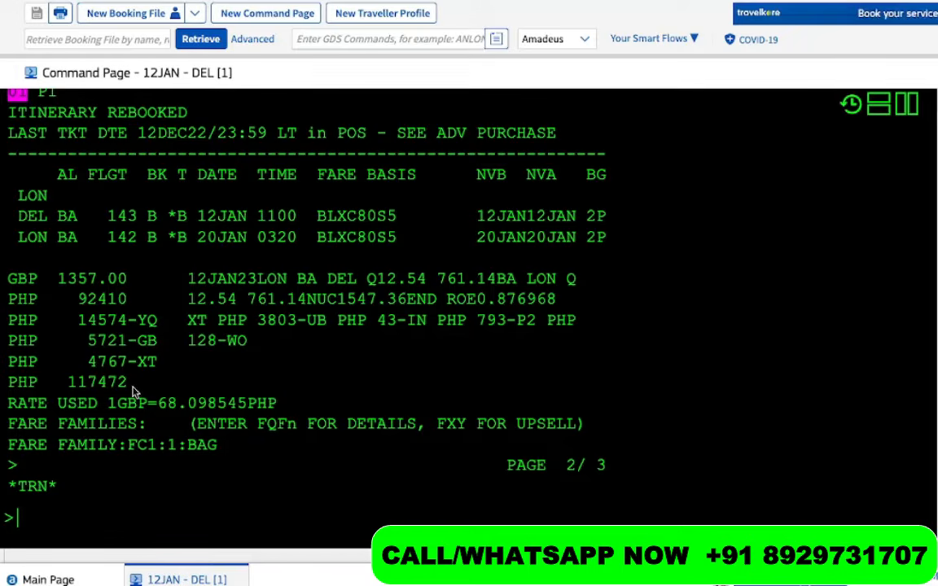
drag(134, 392, 9, 94)
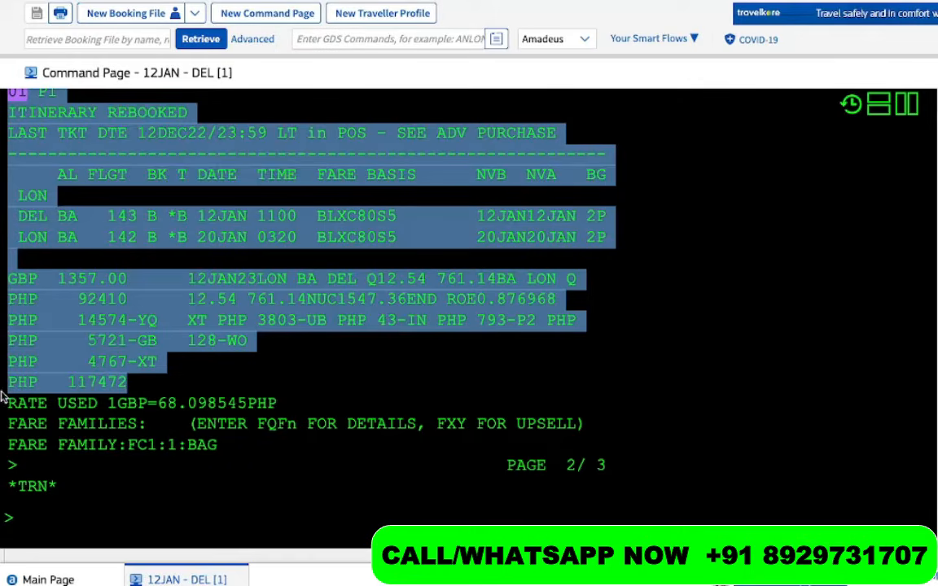
click(145, 388)
drag(58, 383, 137, 391)
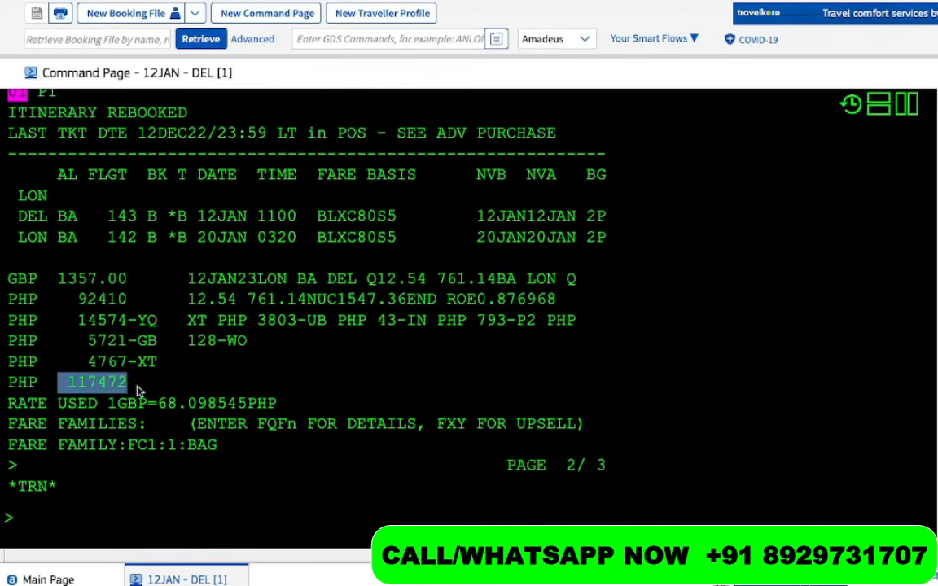
scroll(139, 389, up, 10)
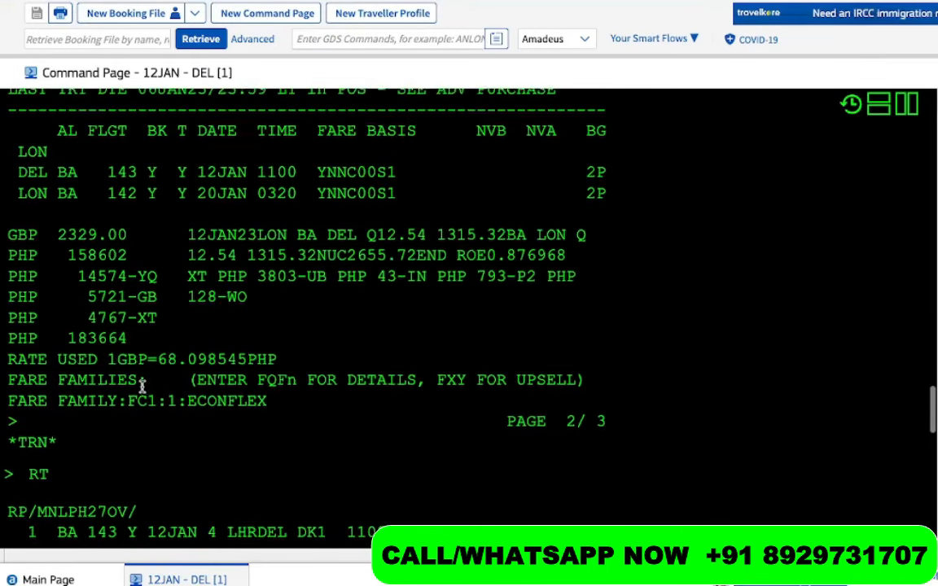
drag(58, 339, 131, 339)
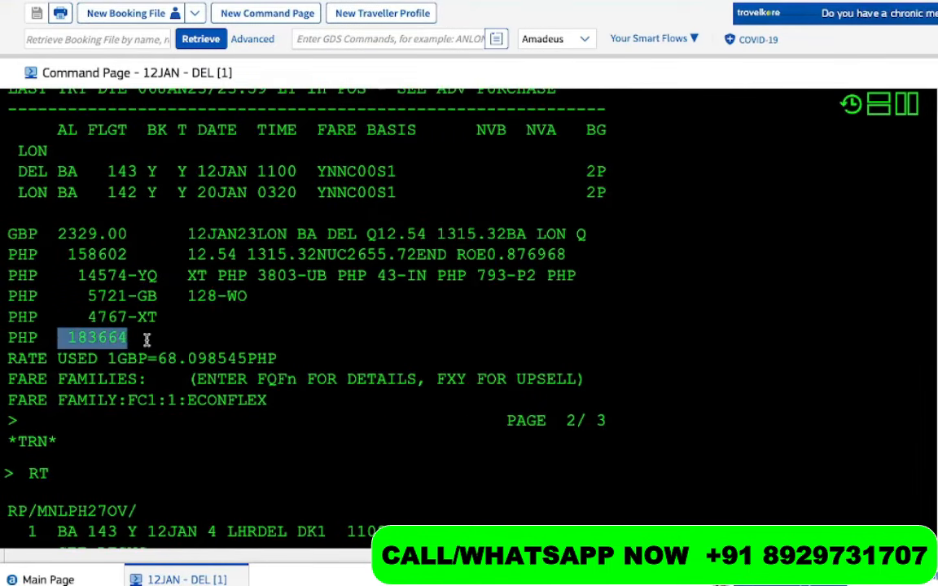
scroll(147, 340, down, 7)
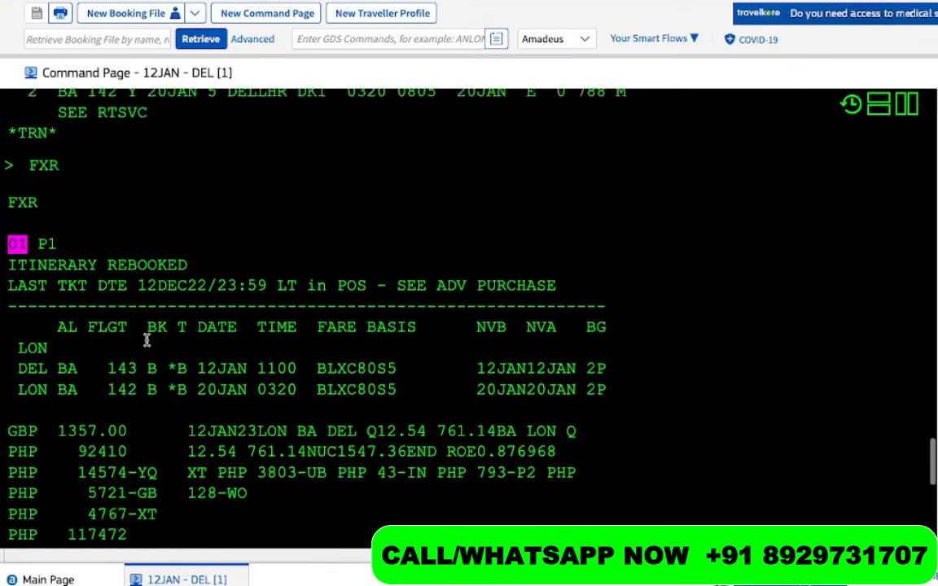
scroll(146, 341, down, 1)
drag(588, 324, 600, 324)
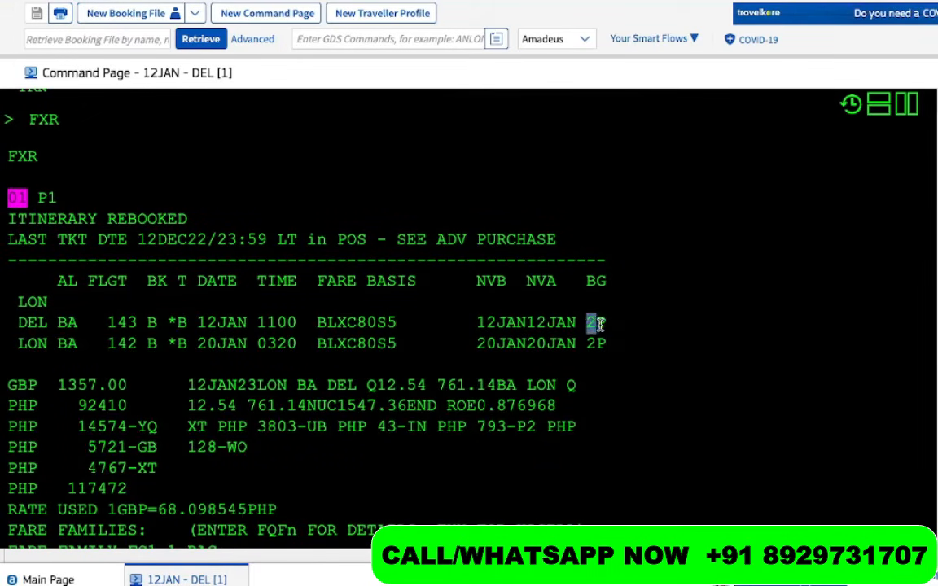
drag(396, 324, 316, 323)
scroll(277, 409, down, 2)
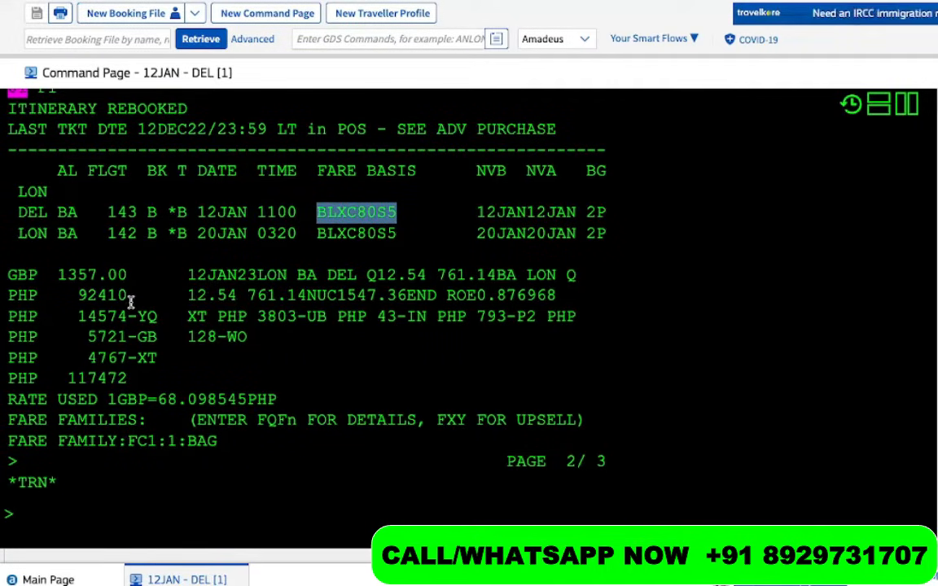
drag(130, 301, 73, 299)
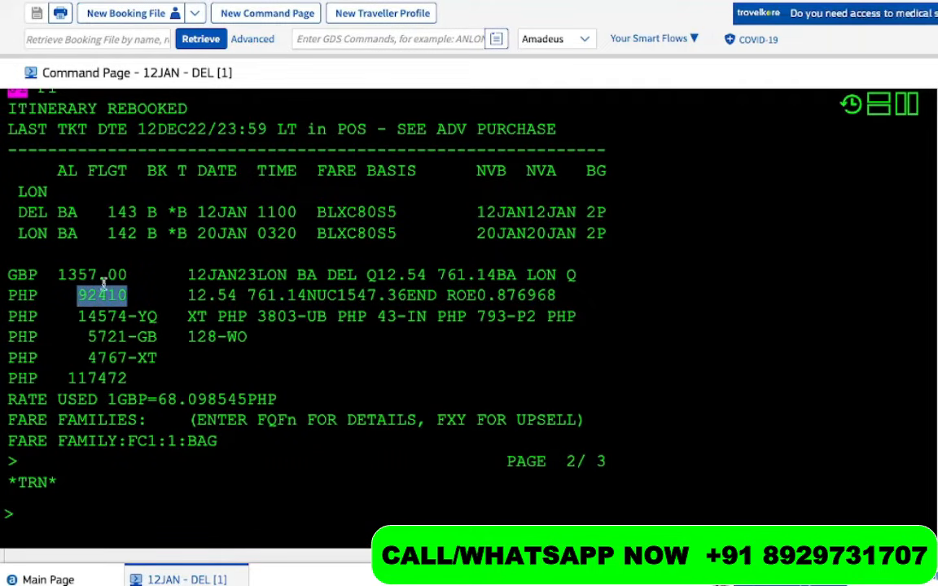
drag(129, 275, 49, 274)
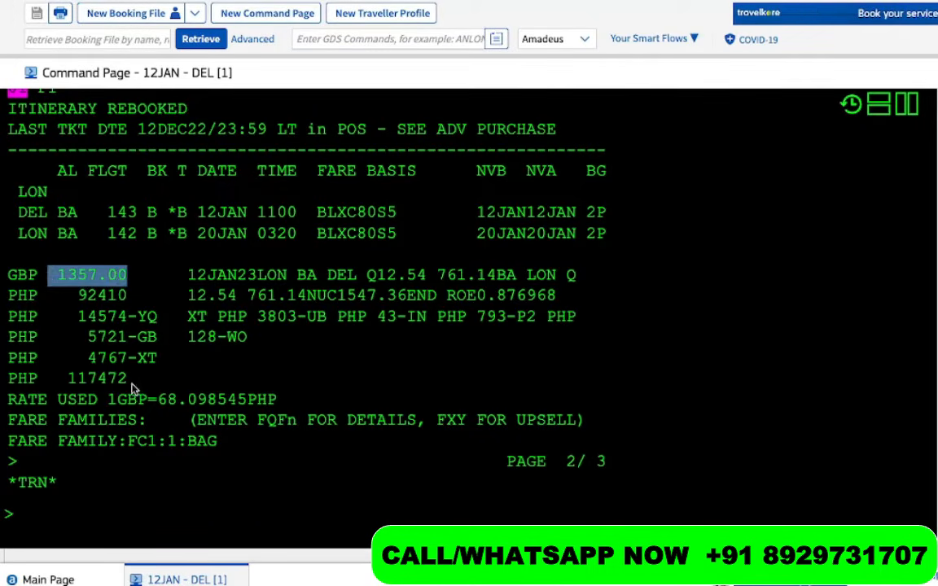
drag(130, 378, 68, 379)
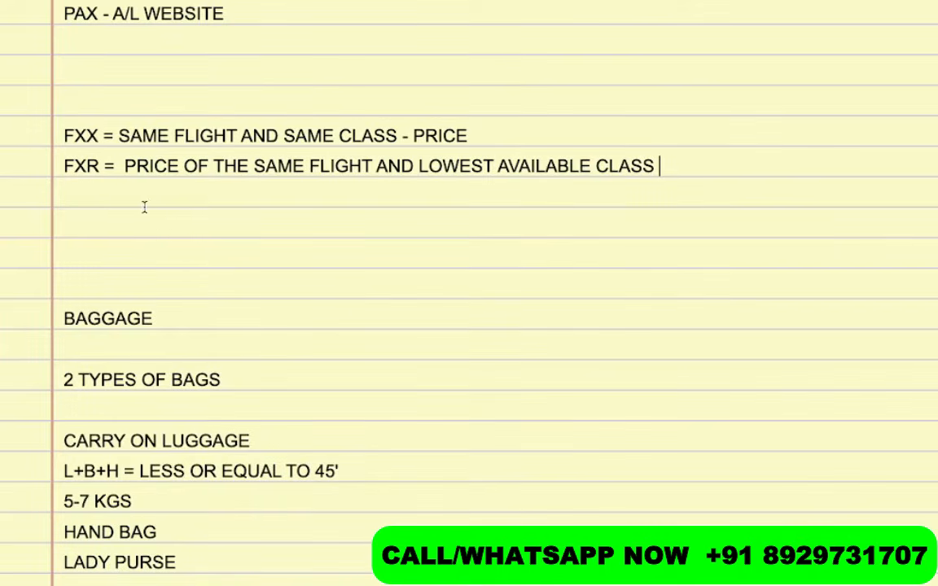
Review the FXX and FXR definitions, then begin the line 'FXL = LOWEST' below FXR
click(127, 200)
drag(106, 167, 38, 171)
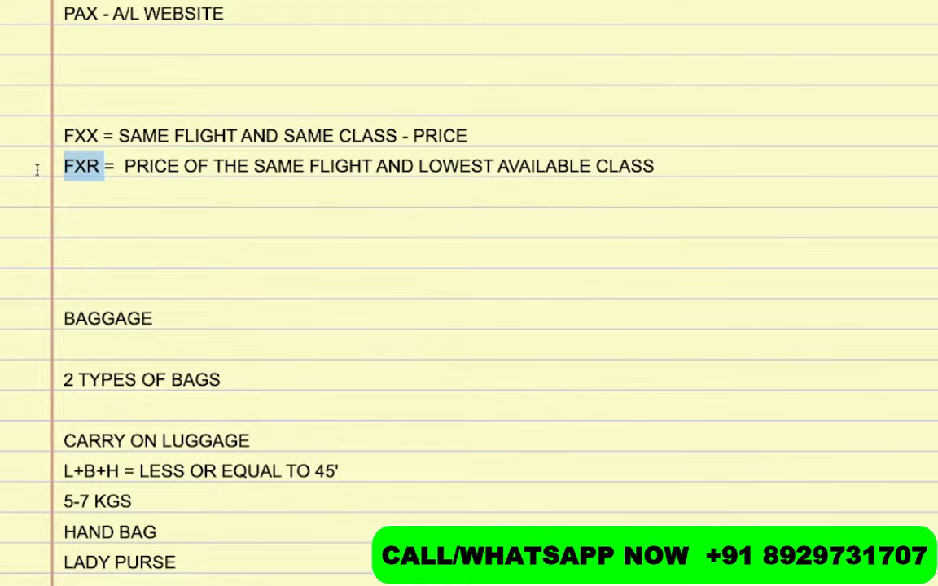
drag(657, 165, 55, 140)
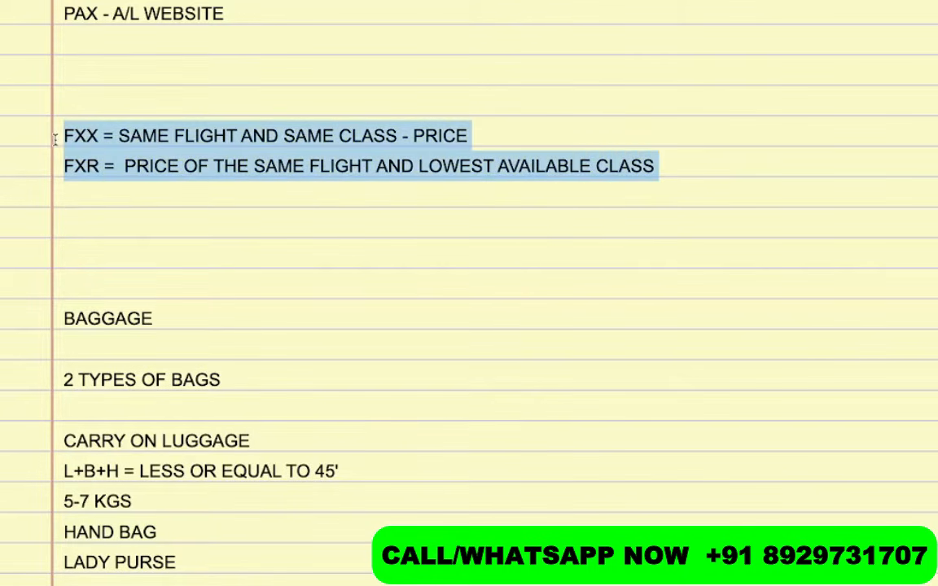
click(95, 190)
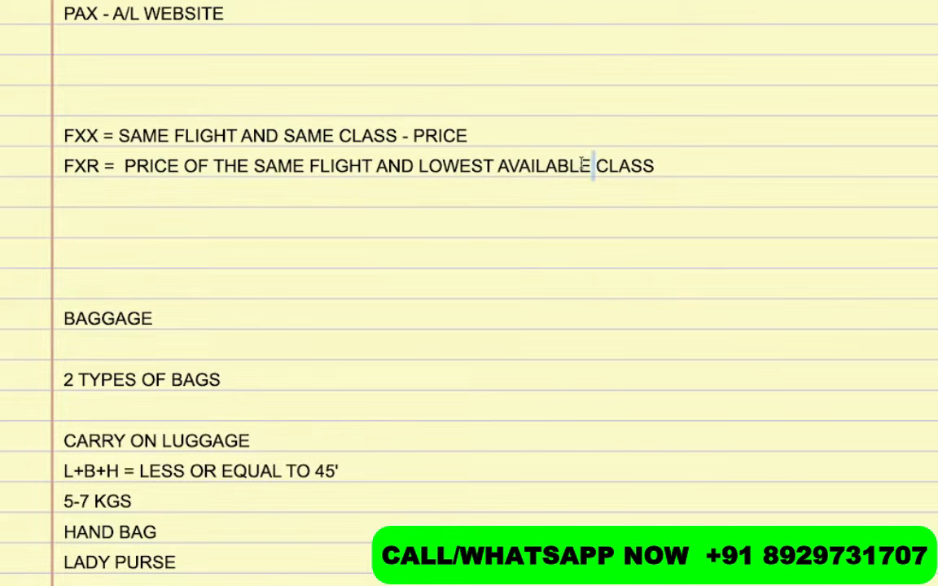
drag(595, 166, 420, 163)
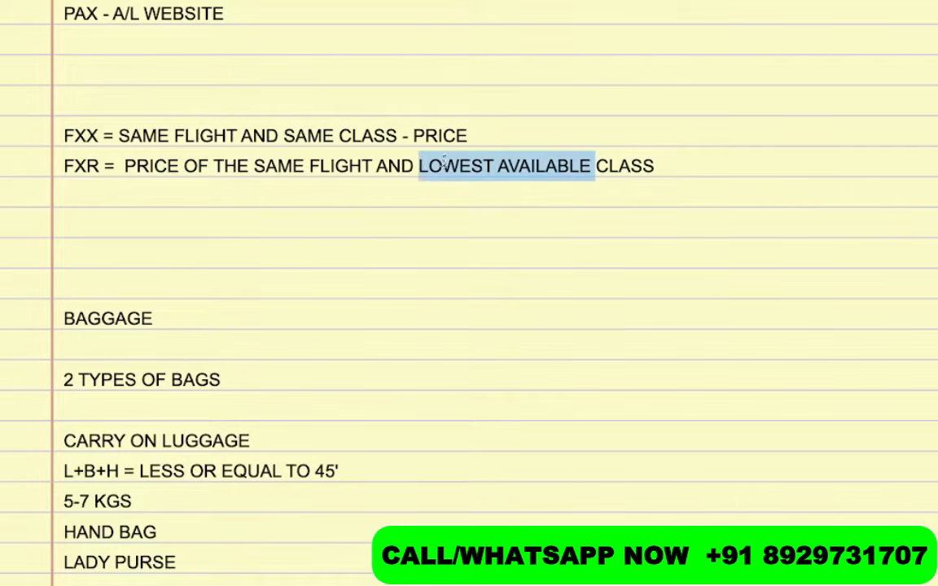
click(124, 195)
text(FXL )
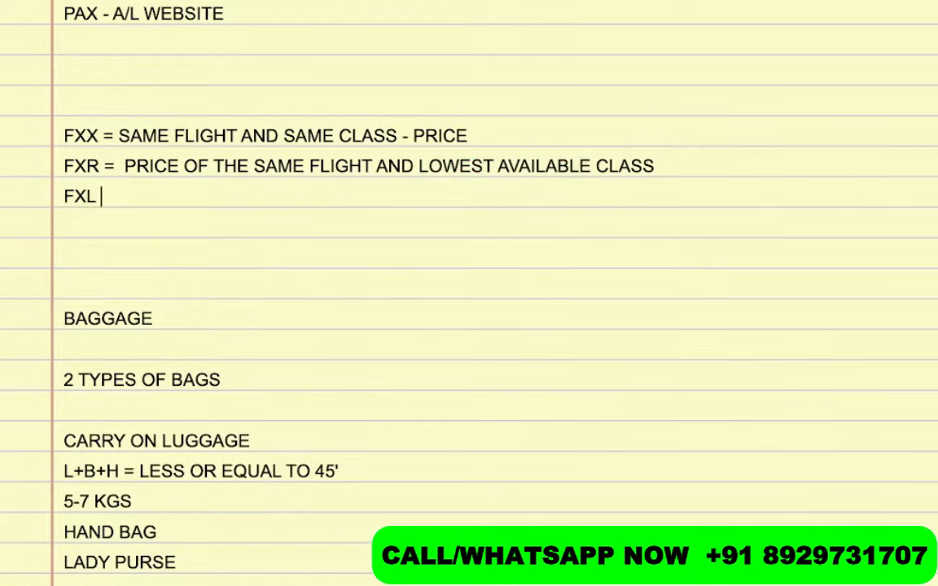
text(=)
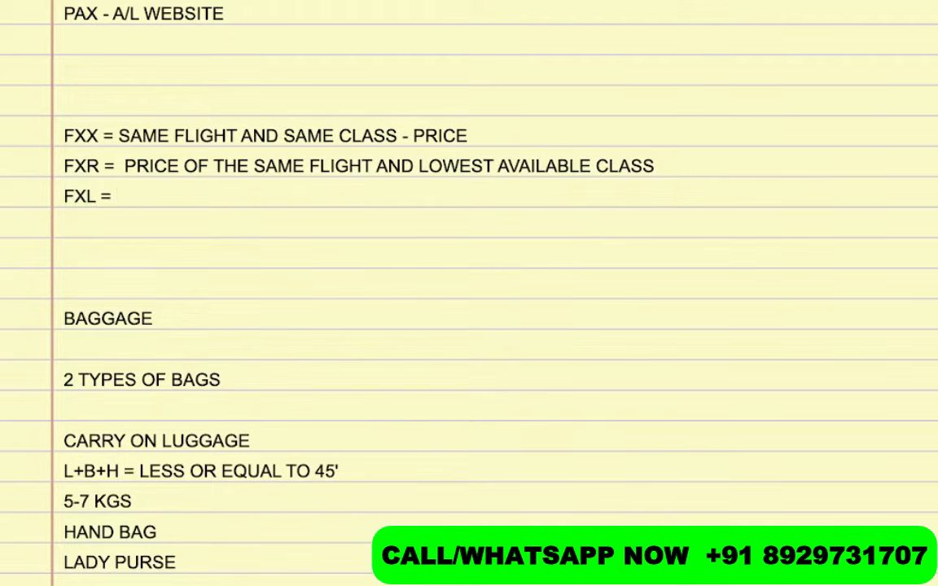
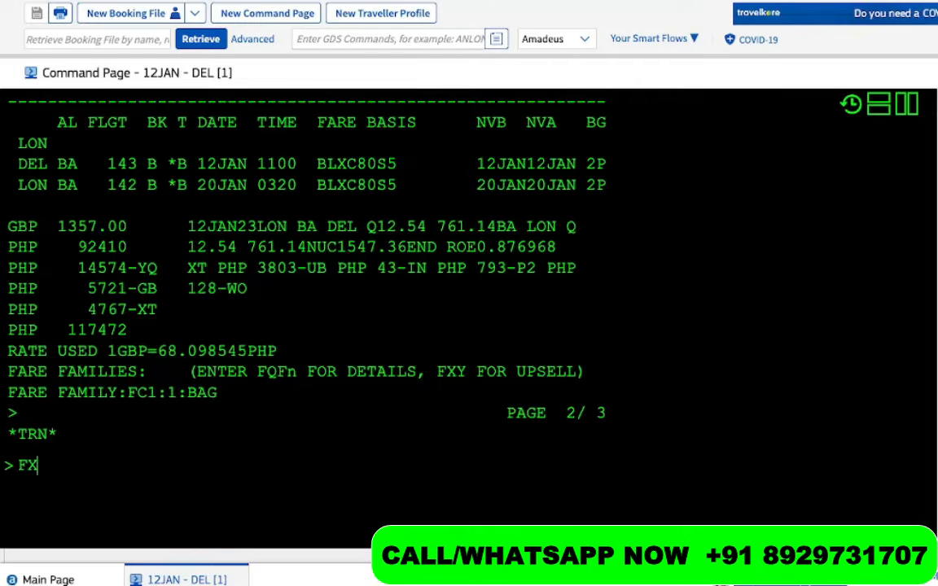
Run the FXL lowest-class check and highlight class O, 0P baggage and the PHP 34732 total
key(Return)
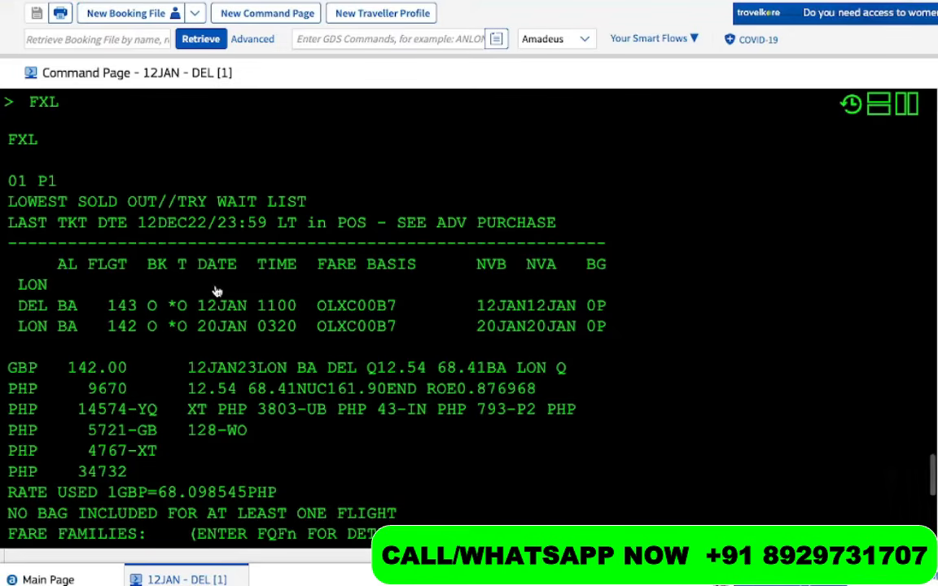
drag(166, 225, 138, 235)
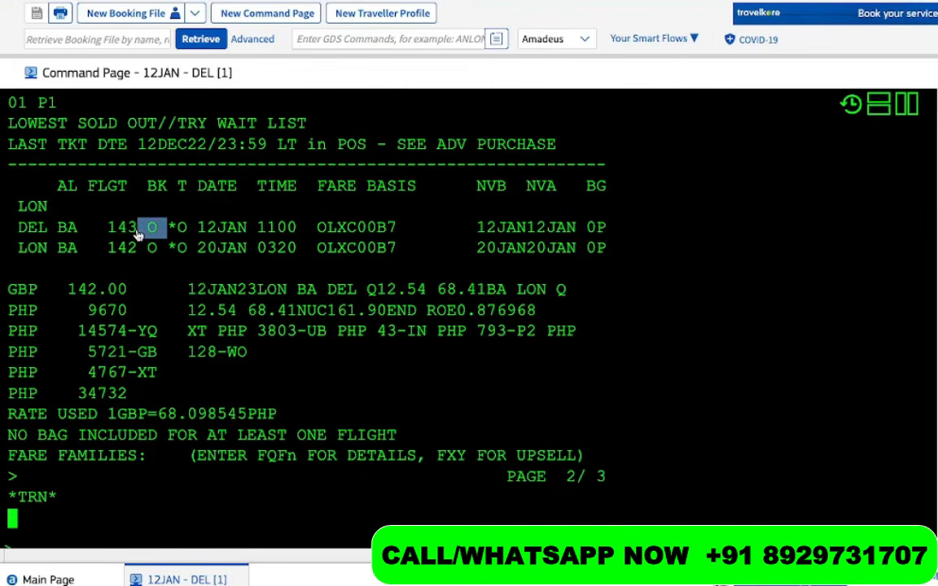
click(591, 235)
double_click(592, 236)
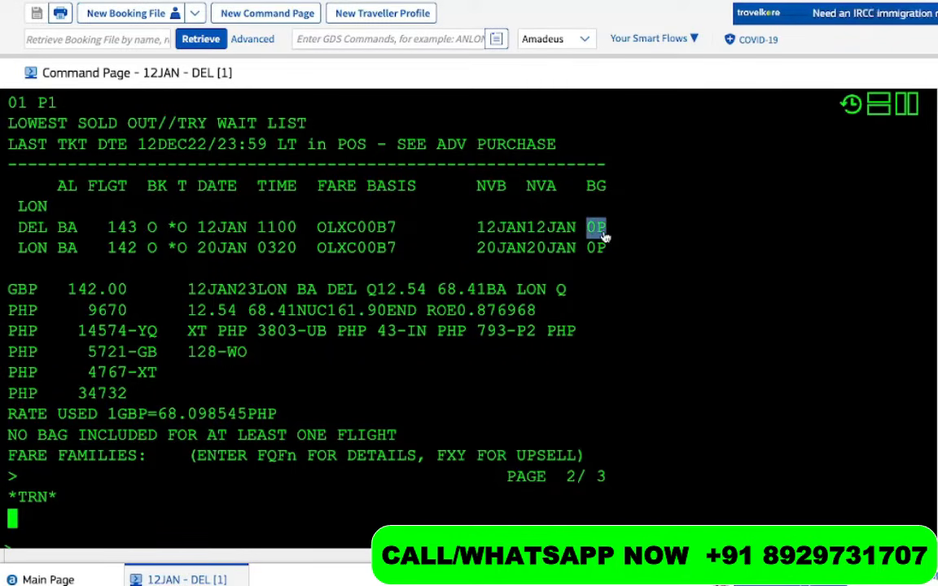
drag(138, 394, 59, 400)
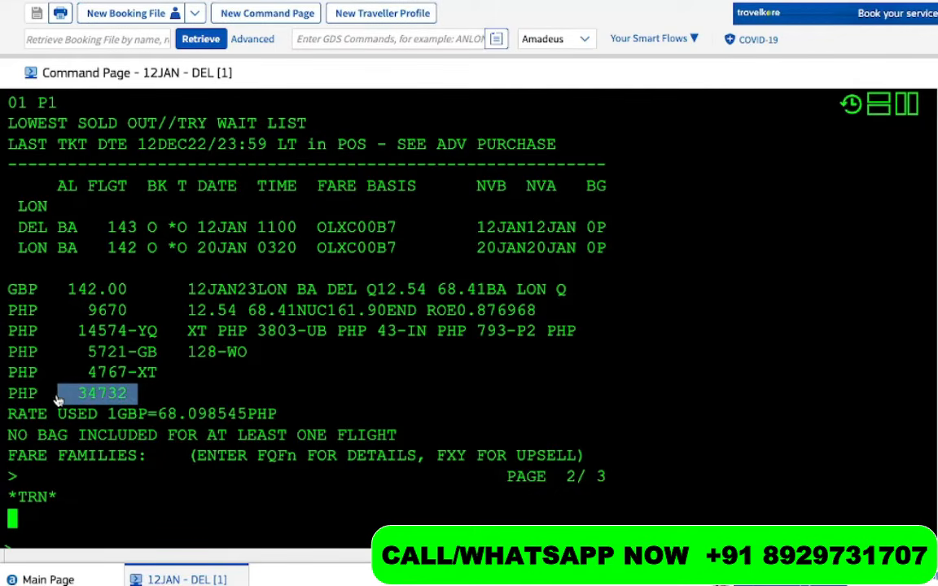
Rerun FXL and compare class O (PHP 34732, 14574 YQ) with the class B PHP 117472 quote
text(FXL)
key(Return)
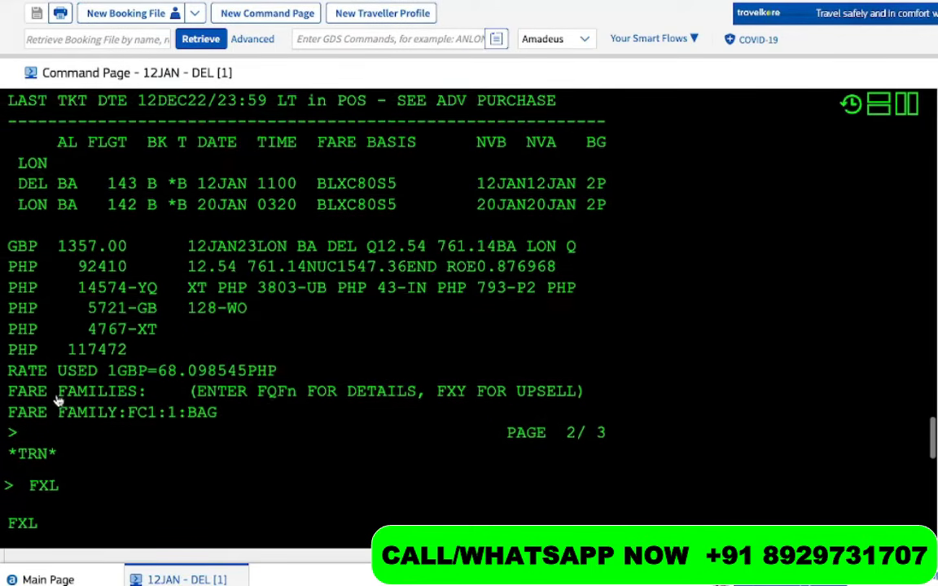
drag(129, 348, 56, 348)
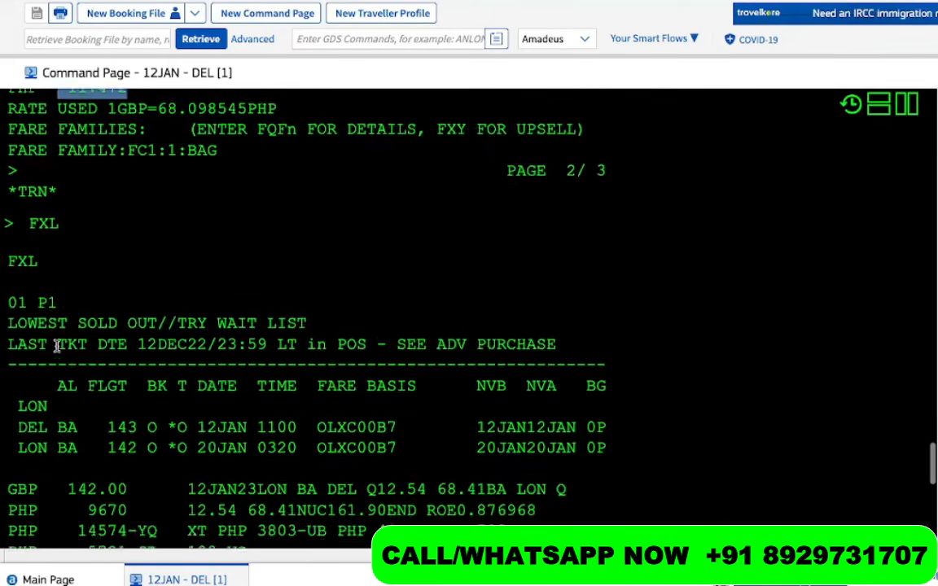
scroll(127, 338, up, 3)
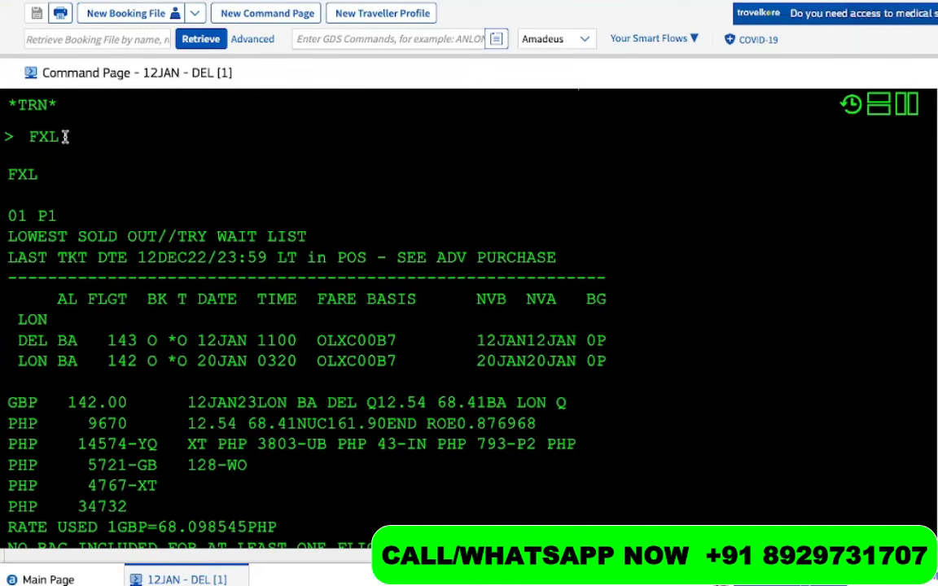
drag(66, 136, 20, 134)
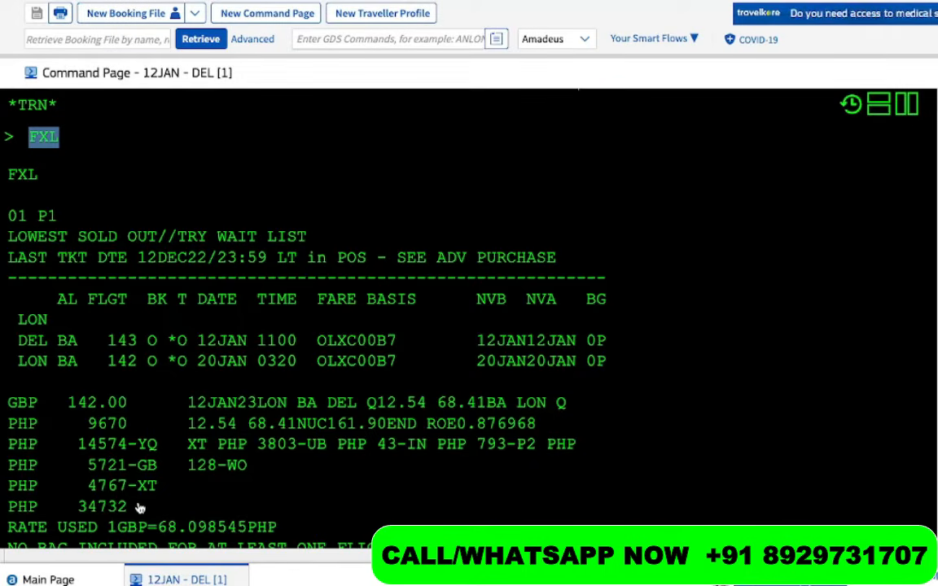
drag(139, 508, 75, 510)
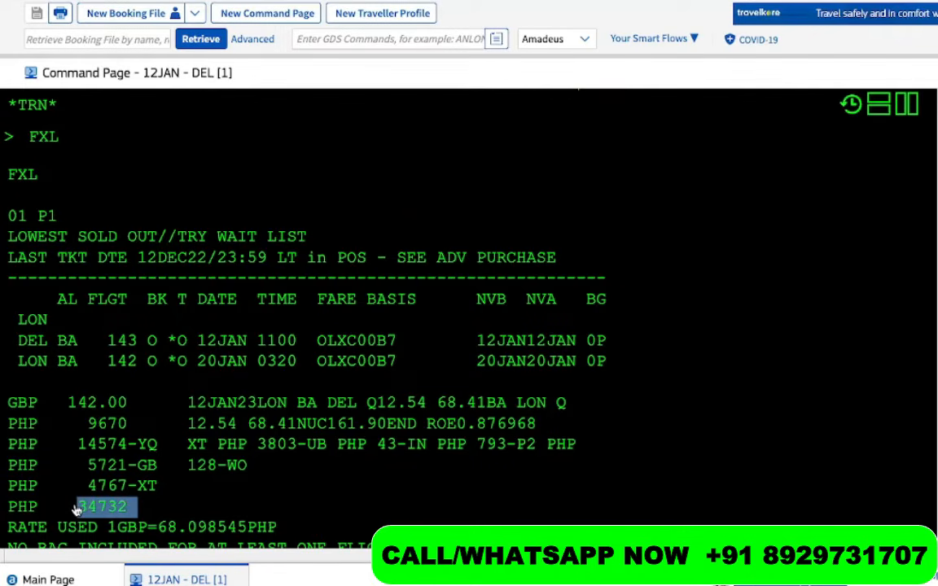
drag(148, 444, 48, 444)
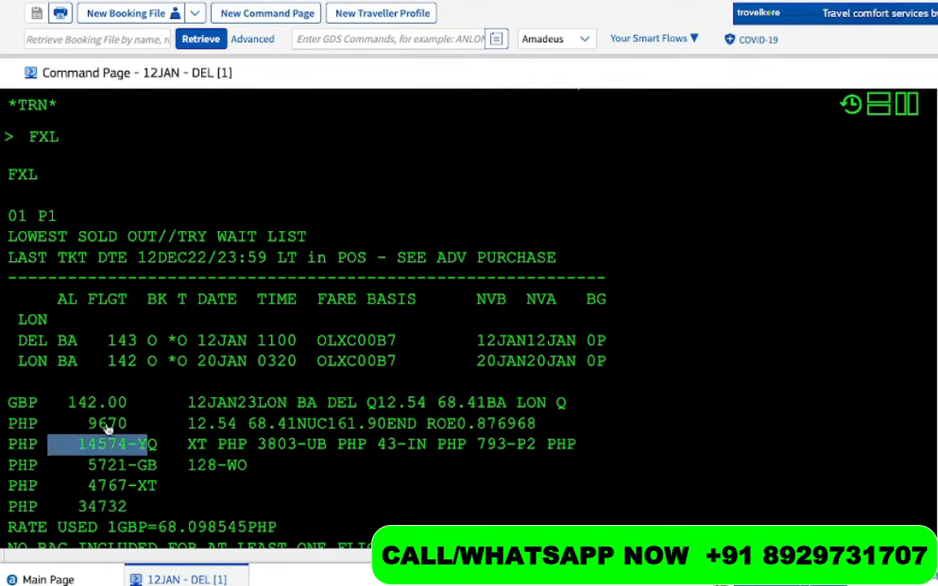
drag(171, 364, 118, 363)
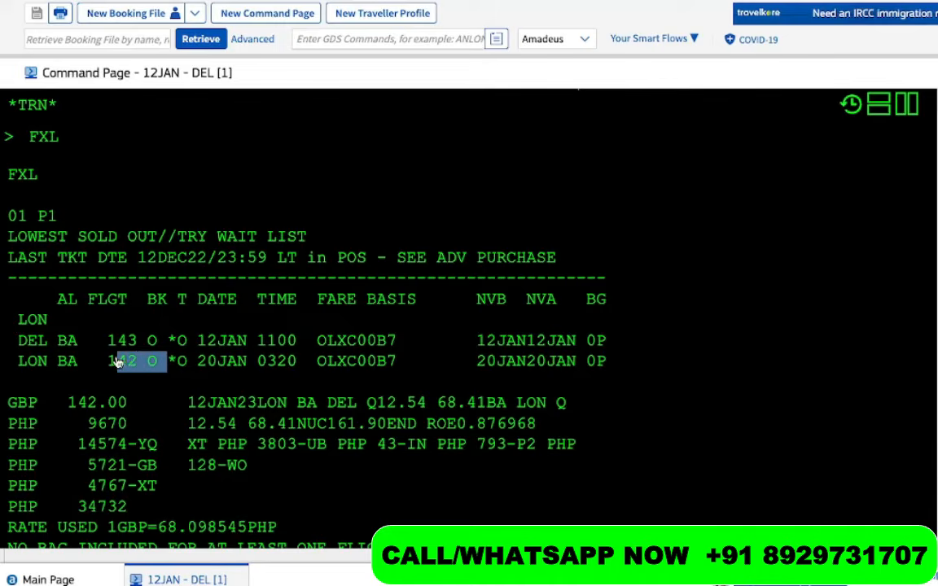
scroll(117, 363, up, 6)
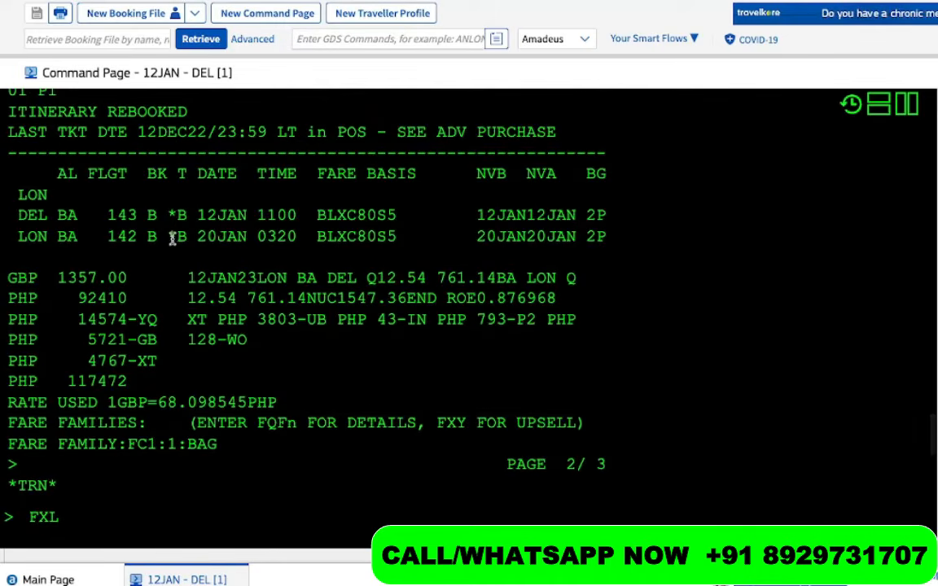
drag(172, 238, 128, 238)
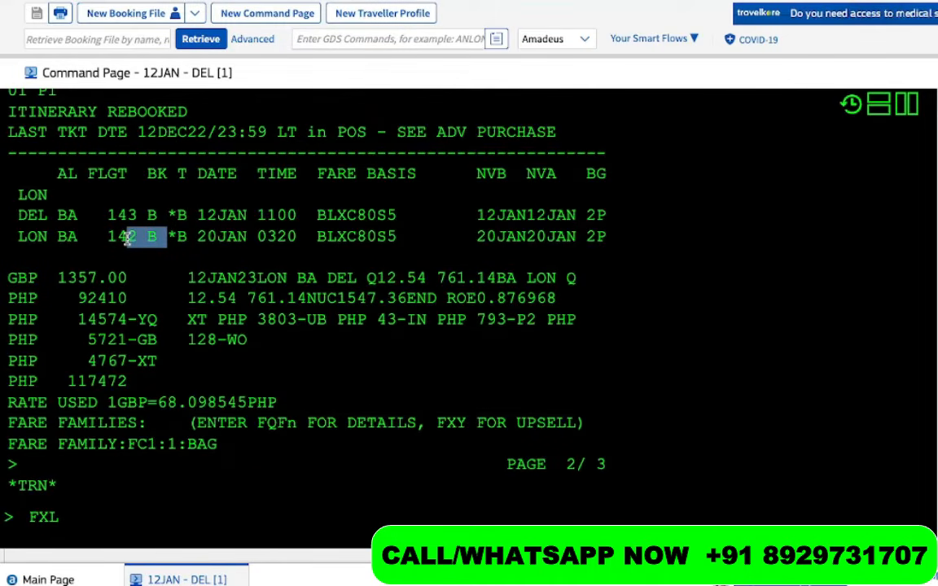
scroll(128, 238, down, 6)
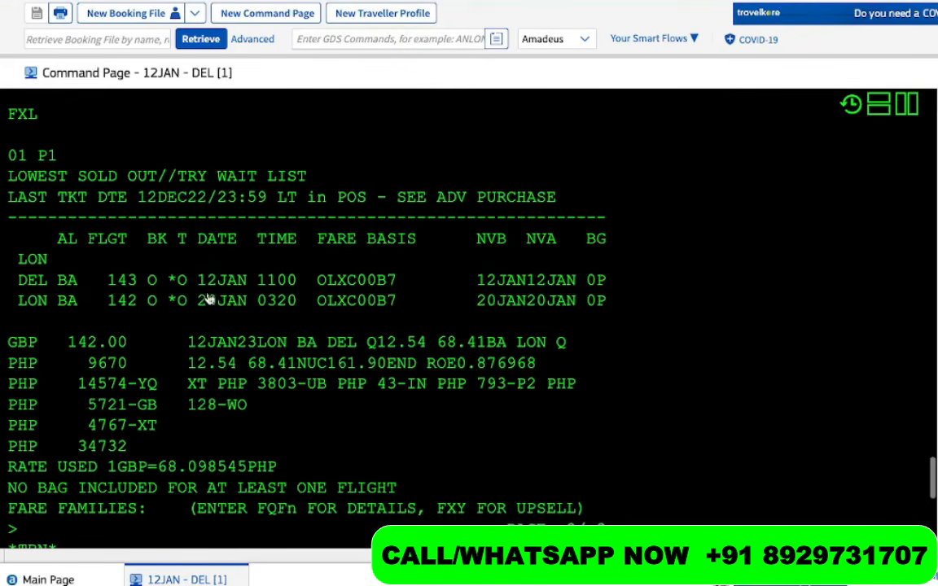
drag(198, 301, 133, 309)
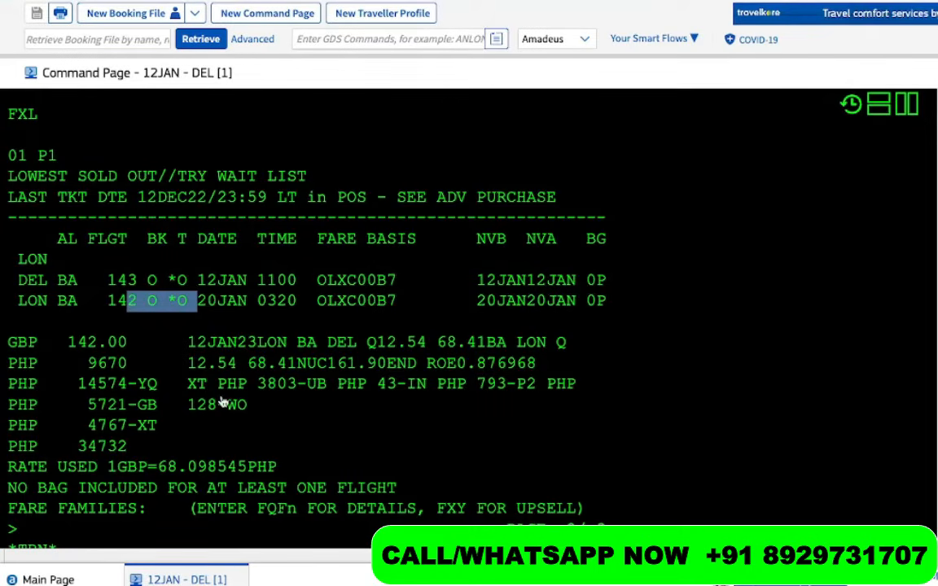
drag(147, 448, 67, 452)
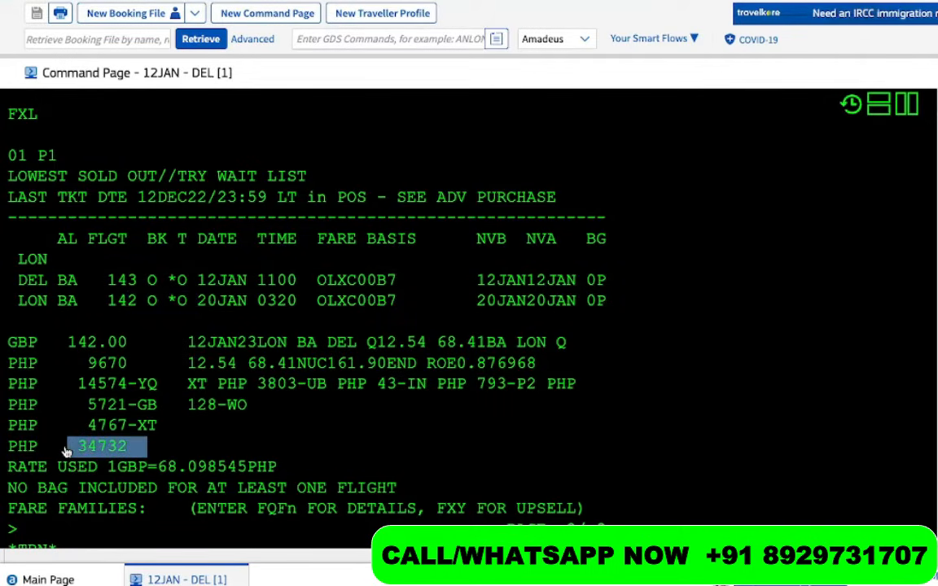
scroll(179, 414, down, 2)
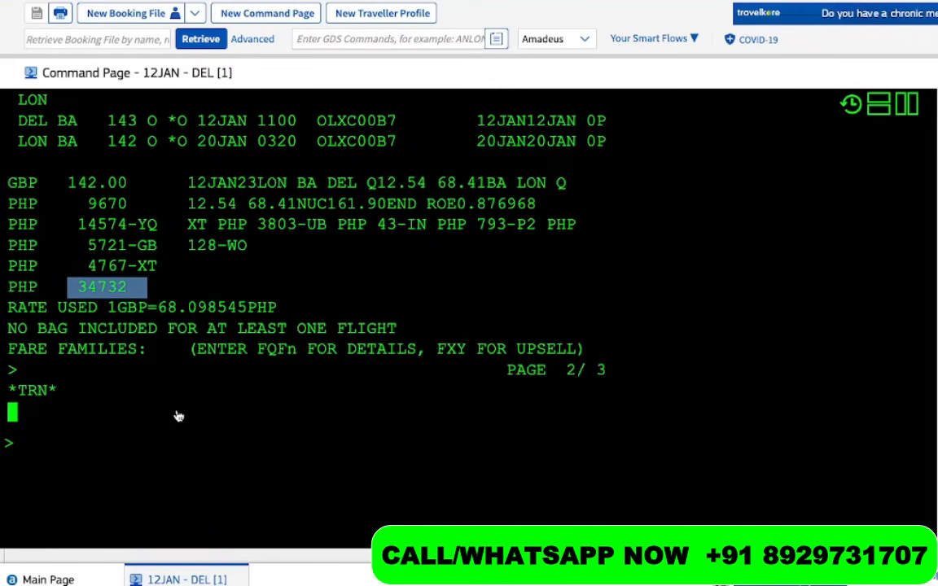
click(67, 472)
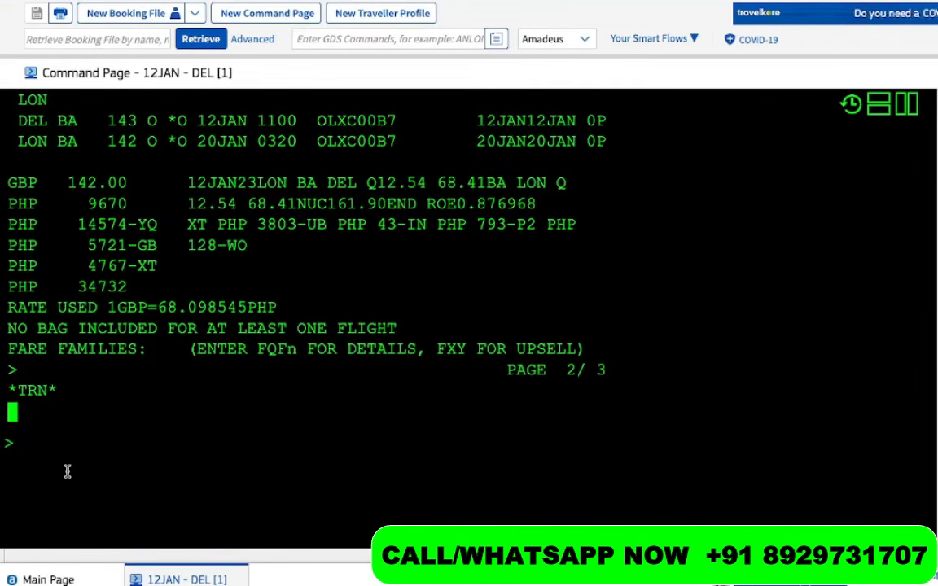
Redisplay the booking with RT and note 'FXP = SAVE THE TST' under the FXL line
text(RT)
key(Return)
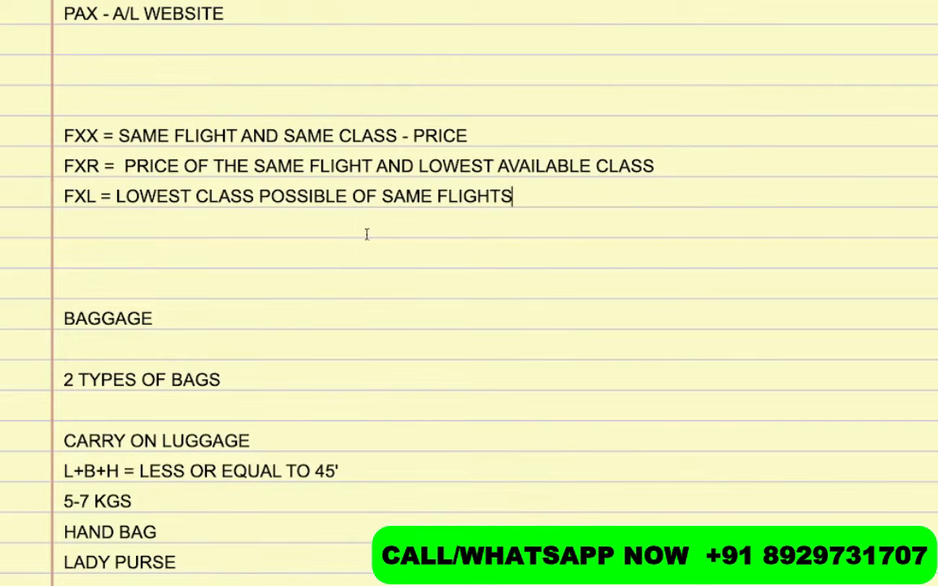
click(189, 219)
text(FXP =)
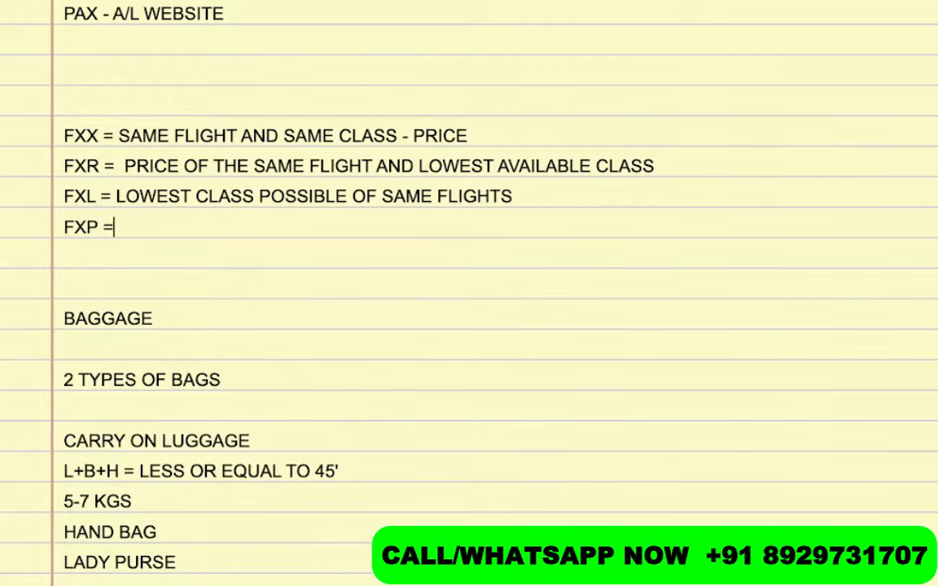
text( SAVE THE )
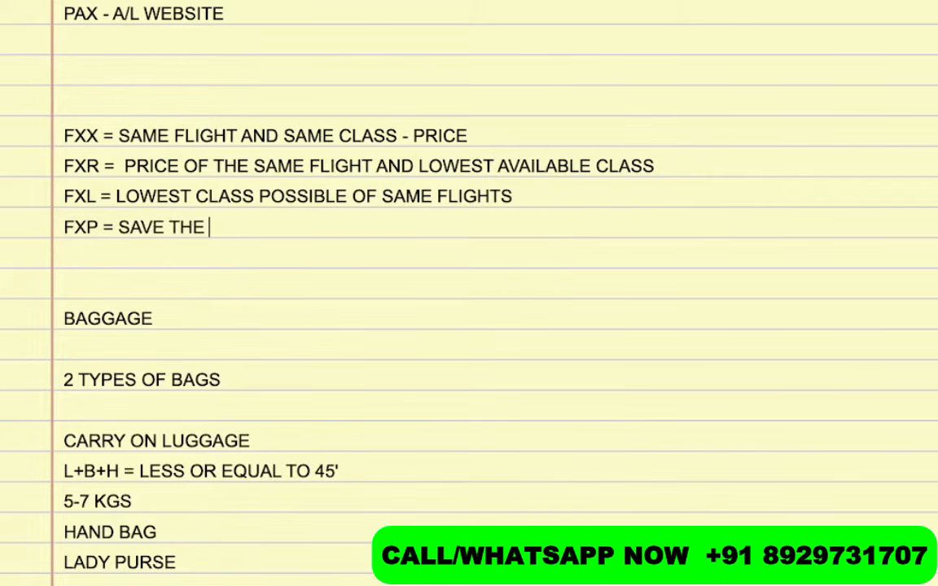
text(TST)
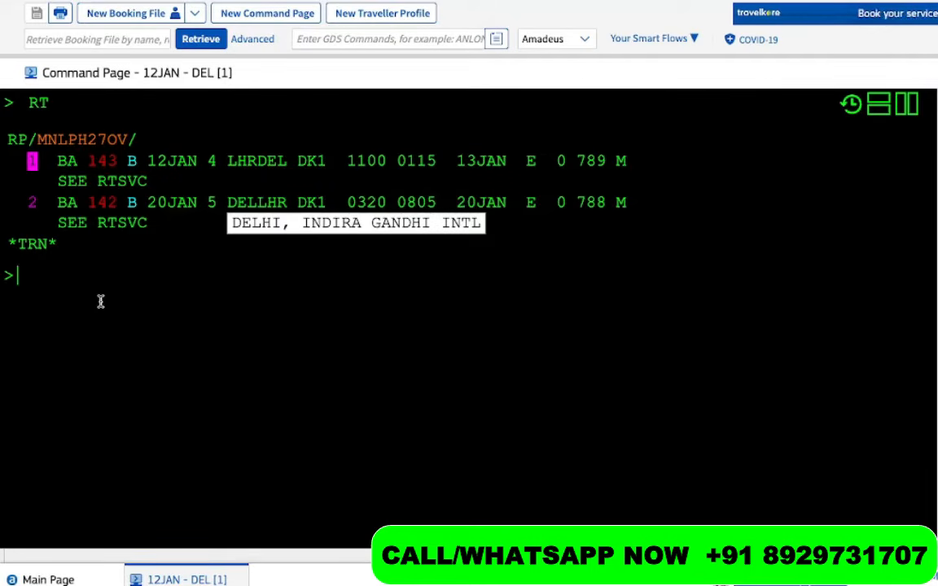
Add the passenger's name to the booking and reprice it with FXR
text(NM1)
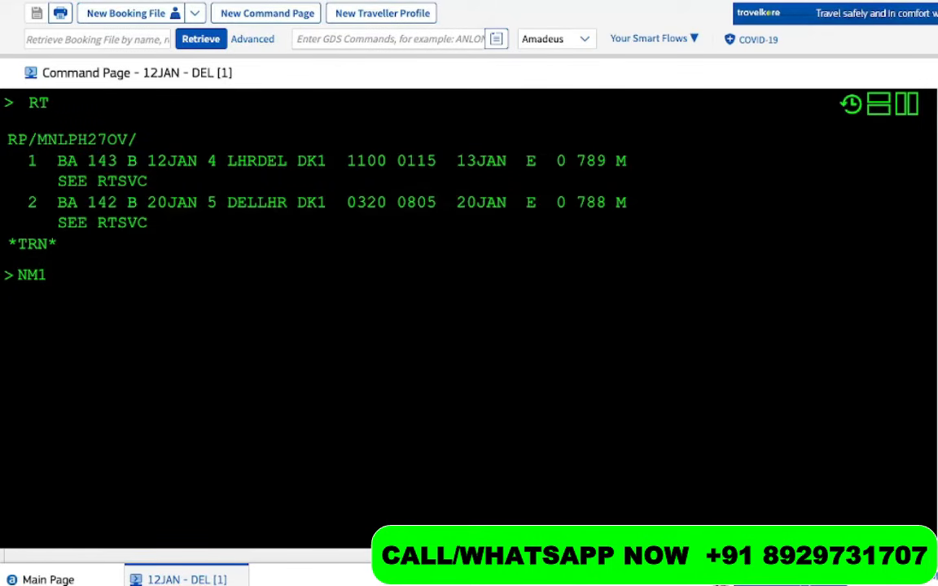
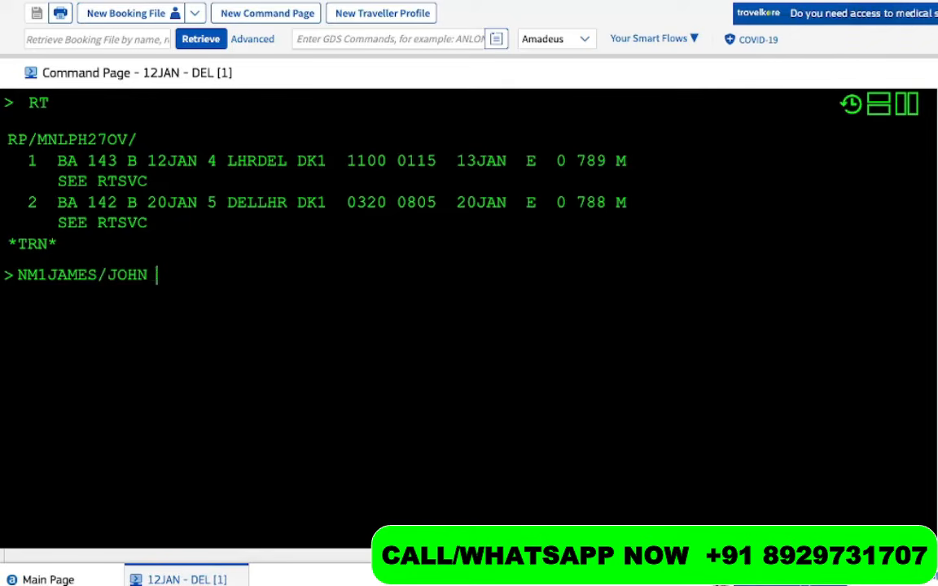
text( MR)
key(Return)
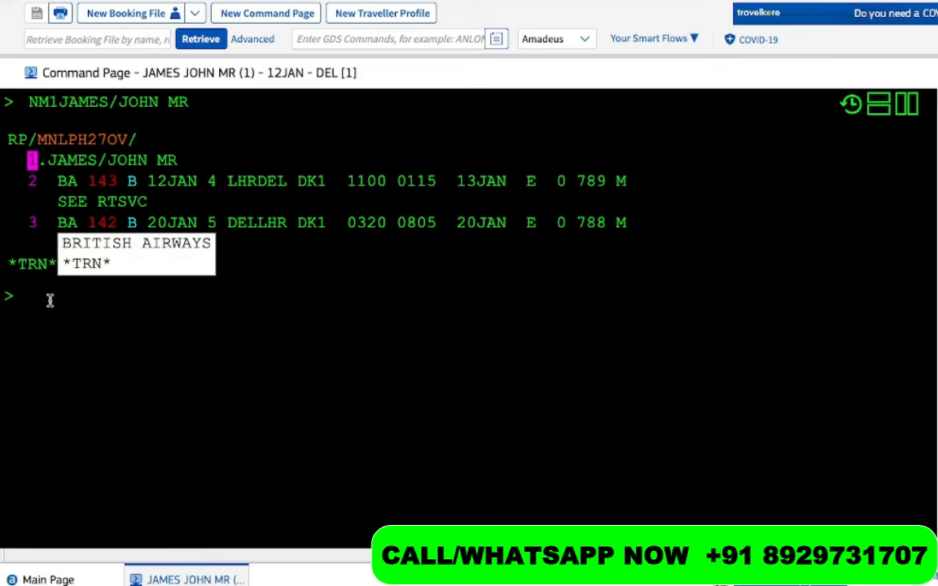
text(FXR)
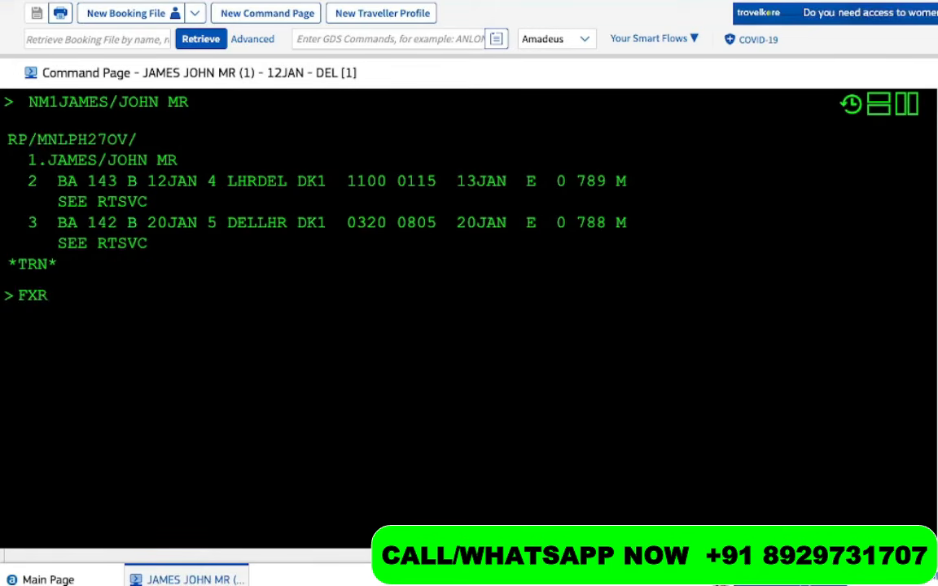
key(Return)
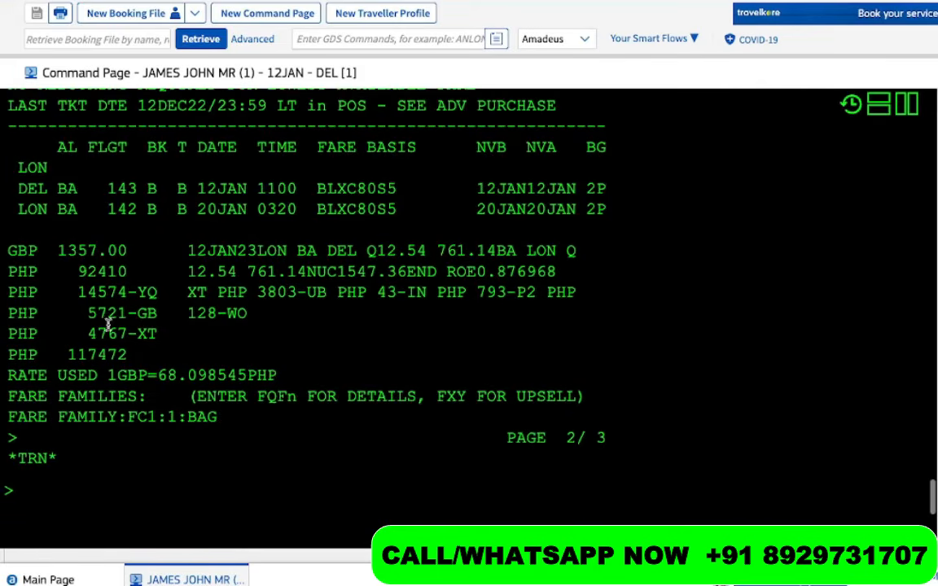
Highlight the PHP 117472 total, then type FXP and clear it without sending
drag(128, 355, 59, 355)
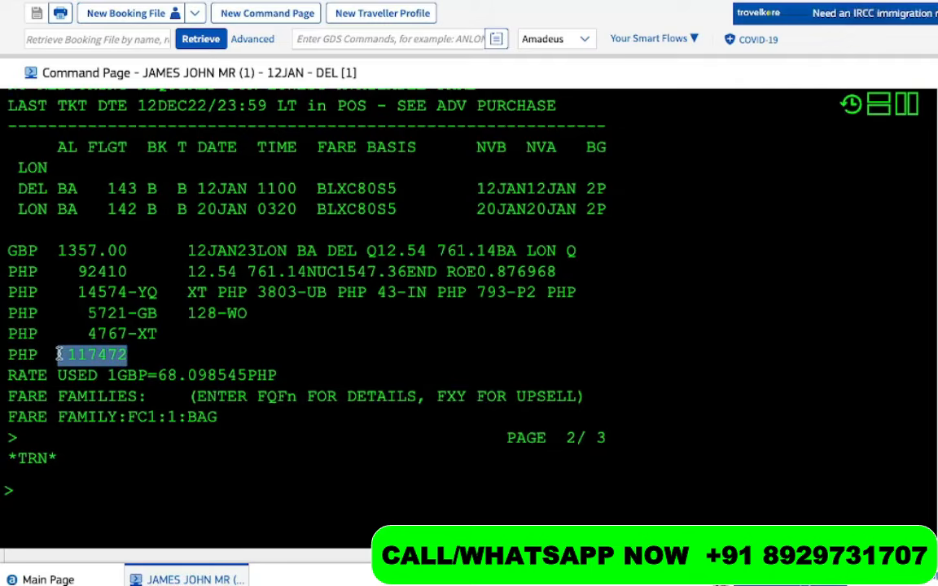
click(60, 522)
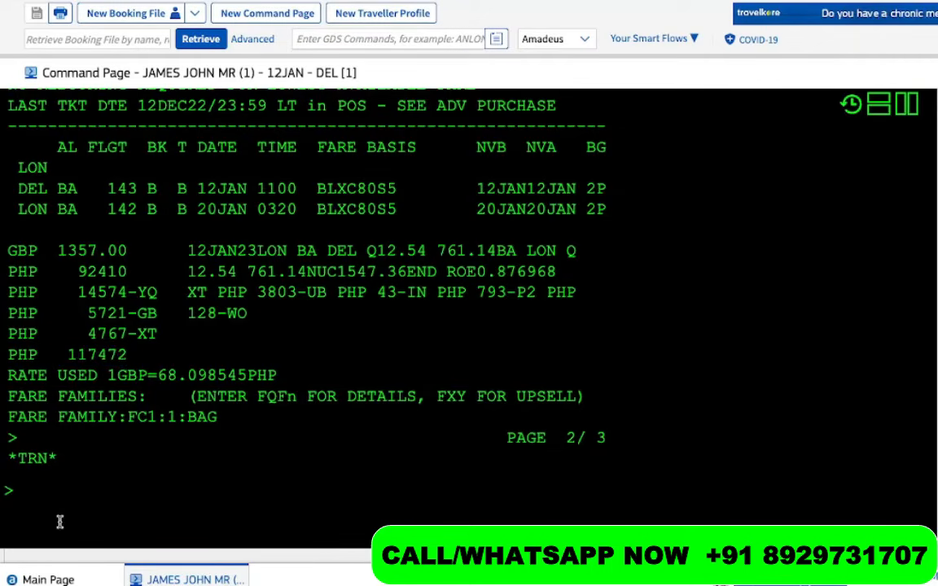
text(FXP)
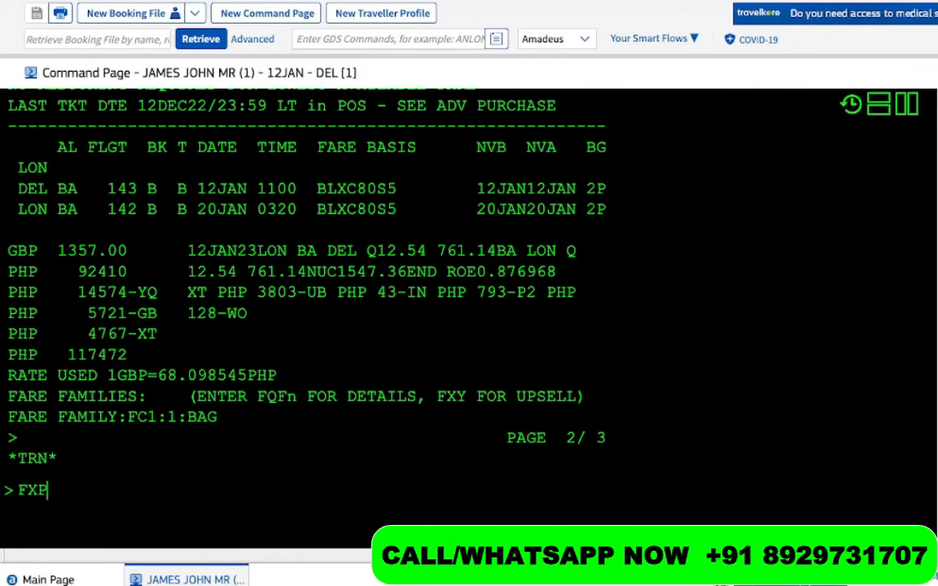
key(BackSpace)
key(BackSpace)
key(BackSpace)
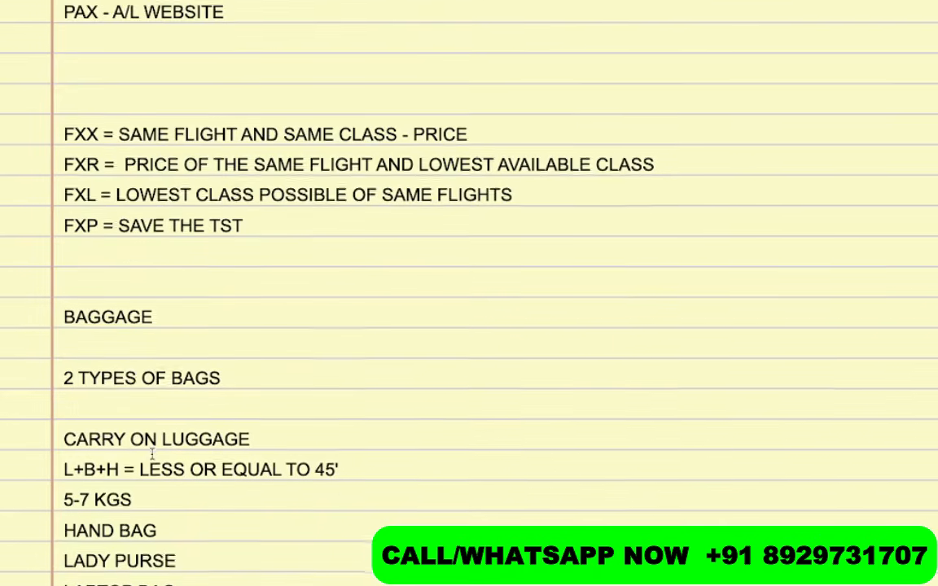
Add the note 'TQT = TO CHECK WHETHER THE PRICE IS SAVED OR NOT' below the FXP line
scroll(123, 240, down, 1)
click(124, 240)
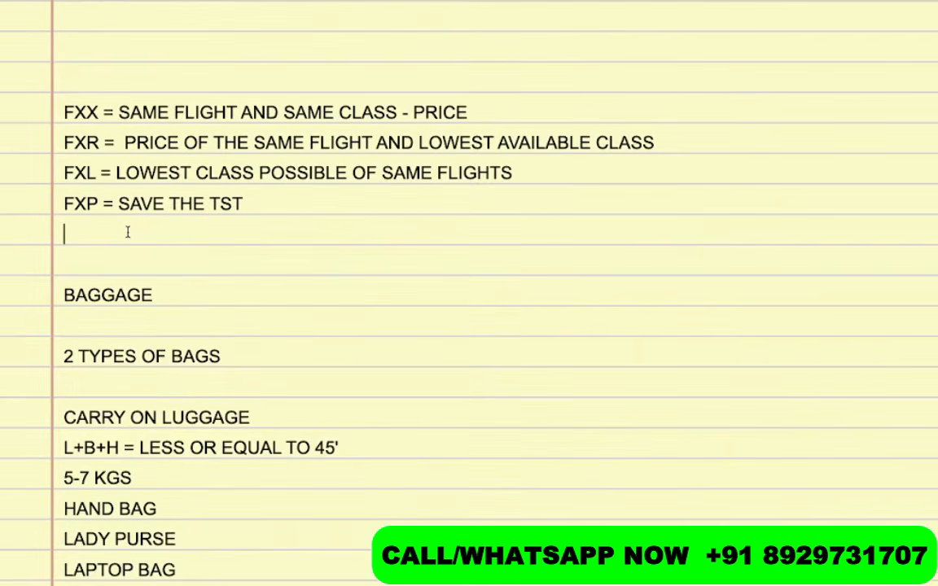
key(Return)
key(Return)
key(Return)
key(Return)
key(Up)
key(Up)
key(Up)
key(Up)
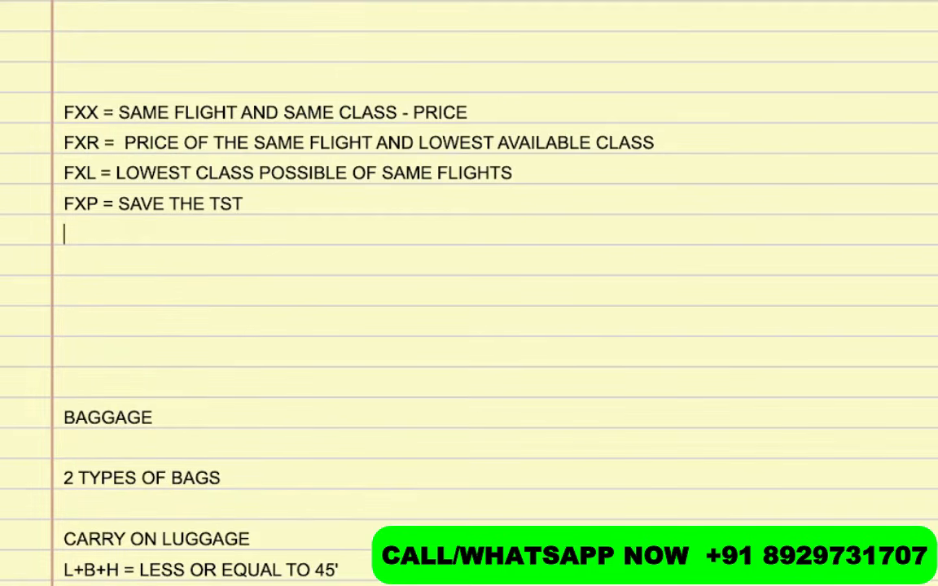
text(TQT = TO CJE)
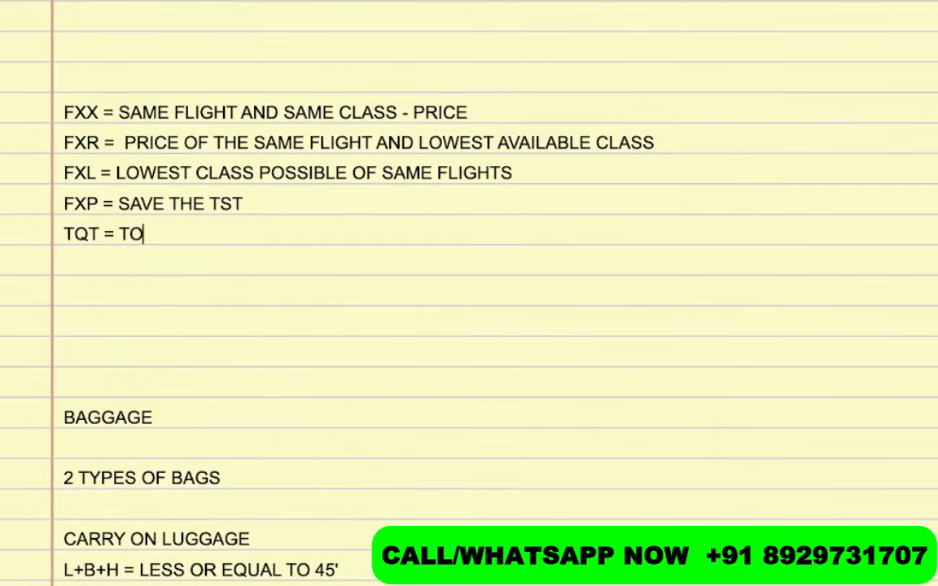
key(BackSpace)
key(BackSpace)
text(HCE)
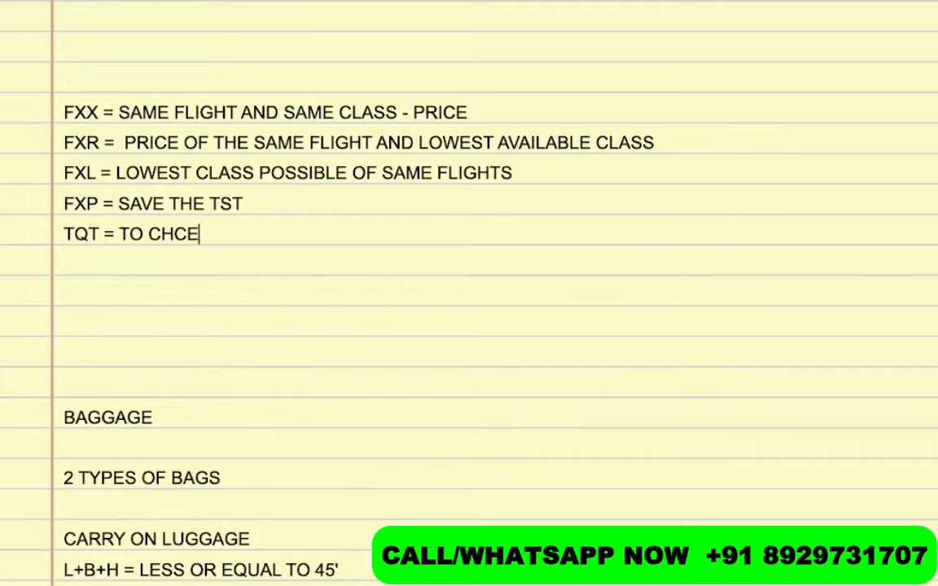
key(BackSpace)
key(BackSpace)
text(ECK W)
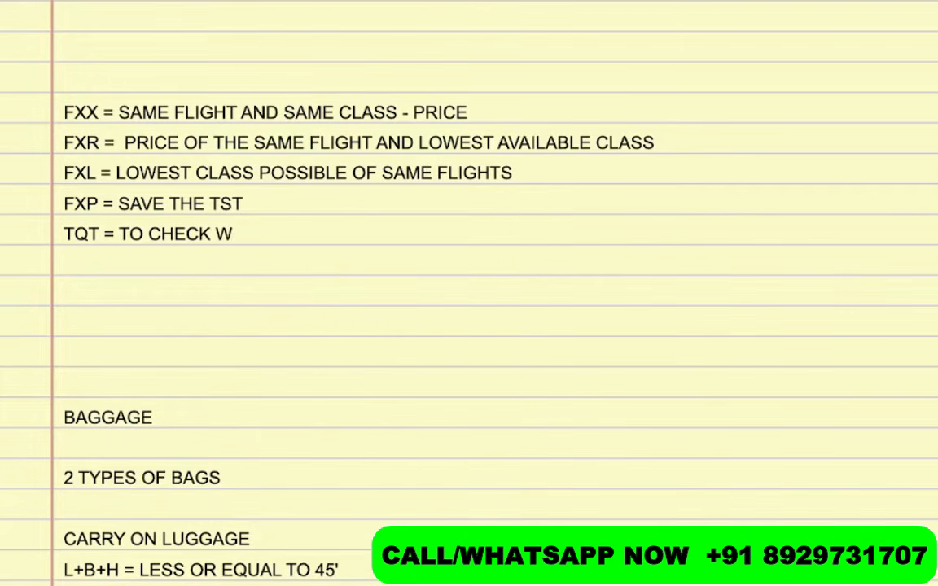
text(HETE)
key(BackSpace)
text(THER THE P)
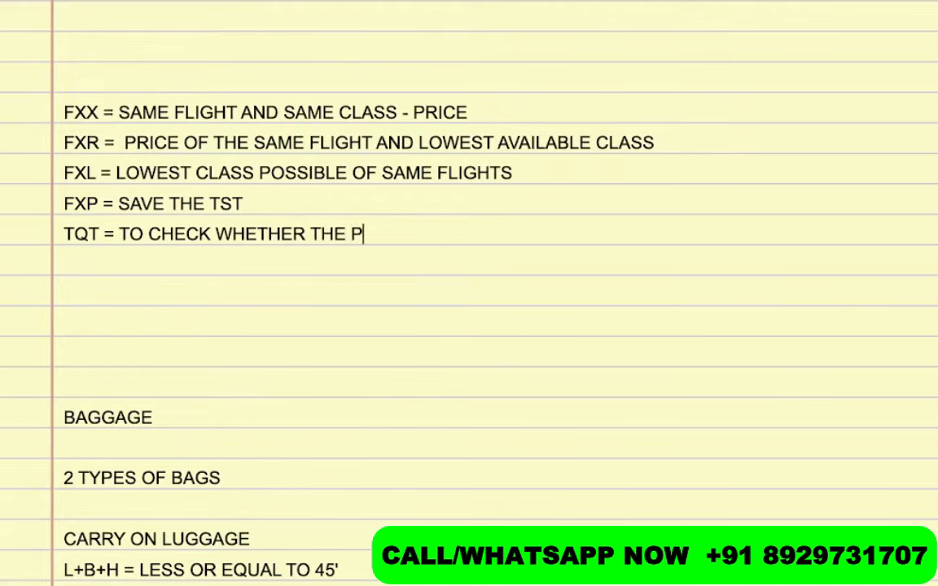
text(RICE IS SAB)
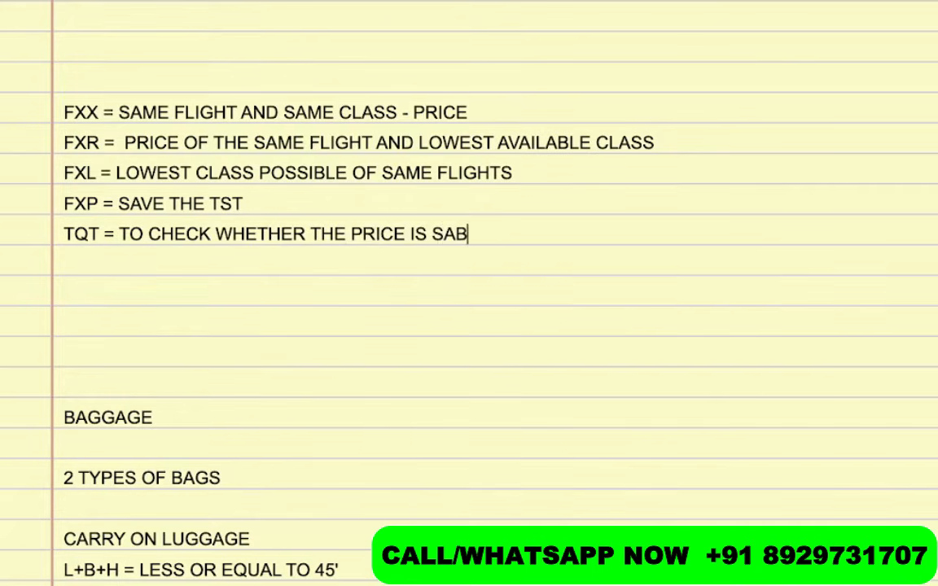
key(BackSpace)
key(BackSpace)
text(AVED O)
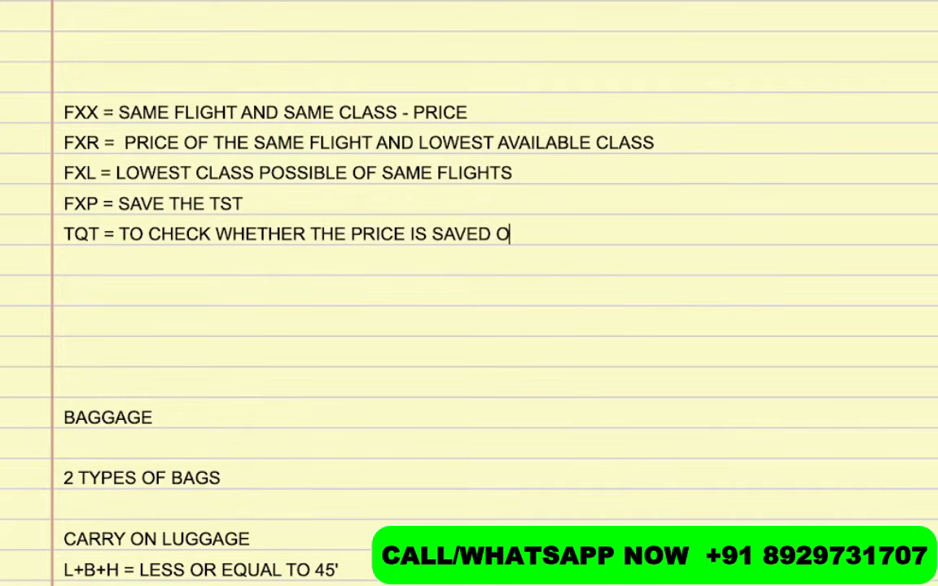
text(R NOT)
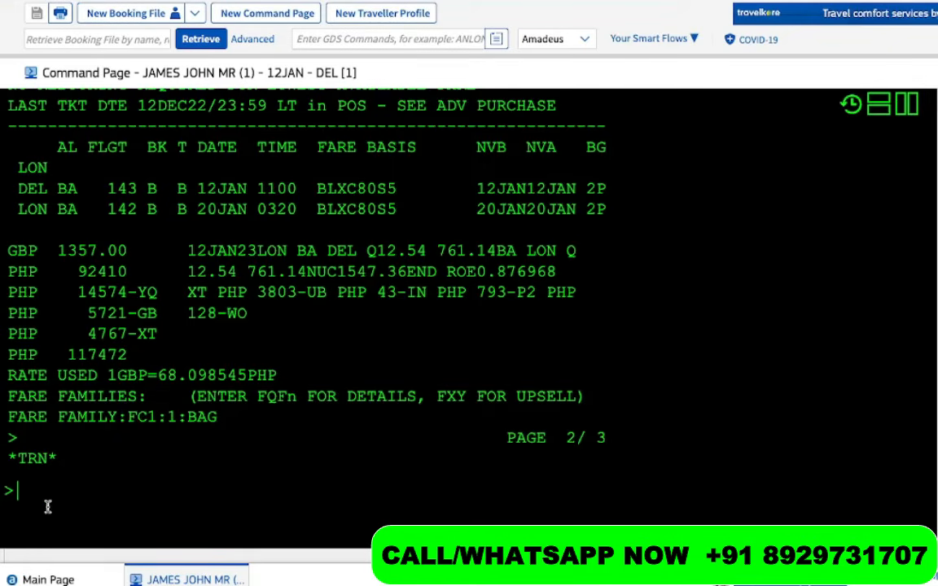
Run TQT and confirm the NO ACTIVE TST reply
text(T)
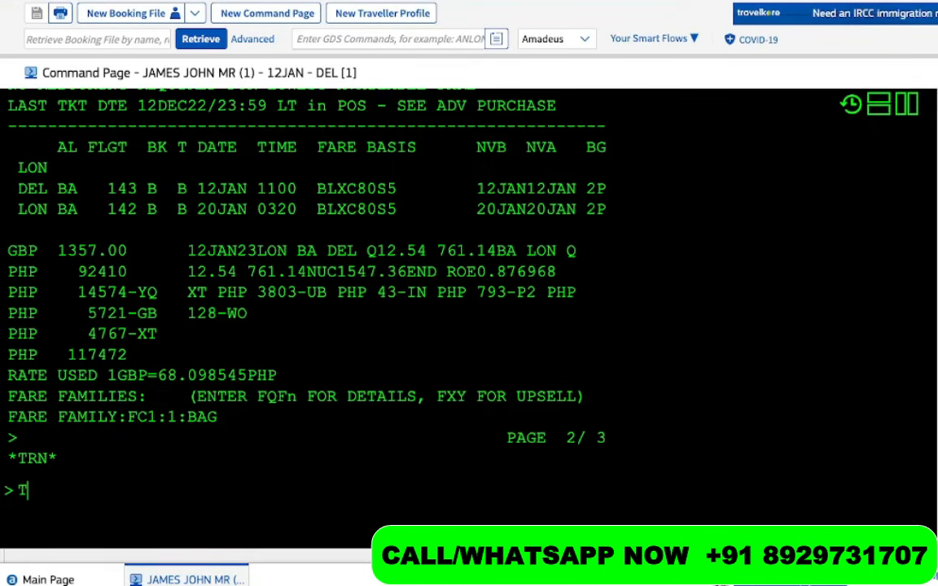
text(QT)
key(Return)
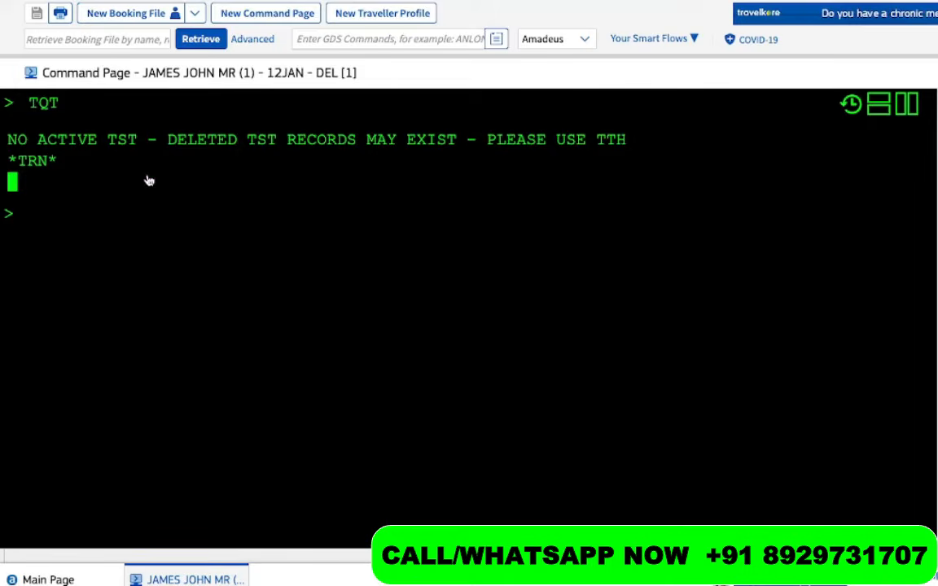
drag(151, 143, 12, 144)
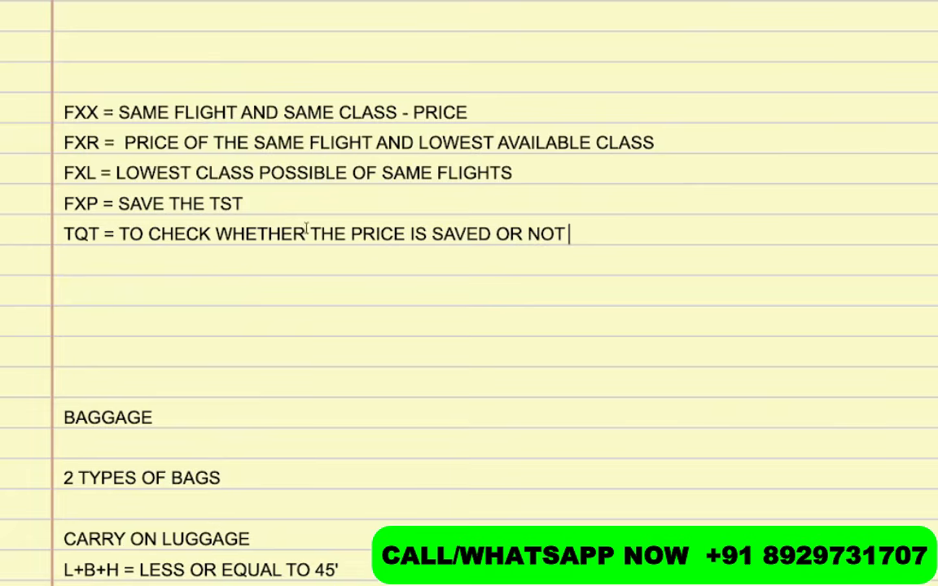
drag(102, 202, 44, 201)
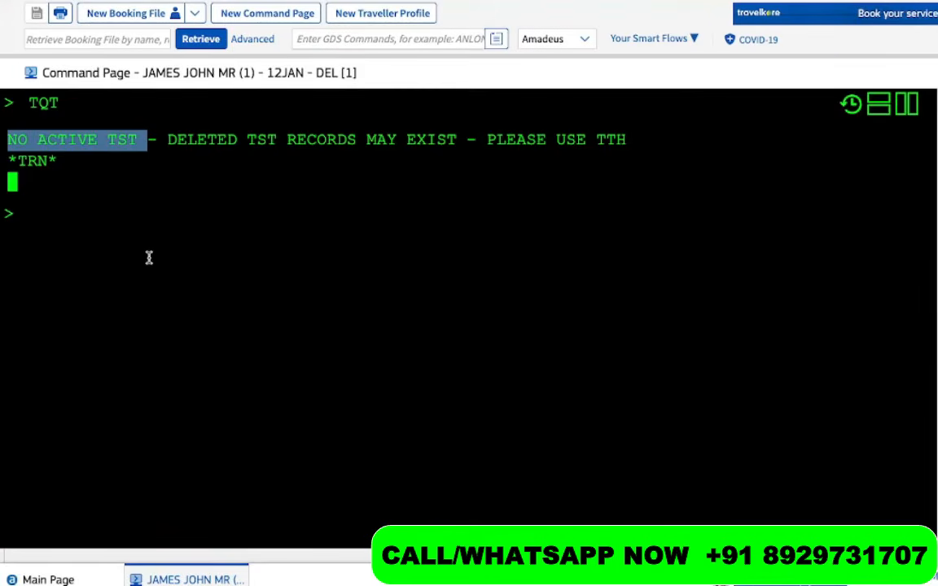
click(132, 272)
Price with FXP and highlight fare bases BLXC00S5 and BLXC80S5 at PHP 117472
text(F)
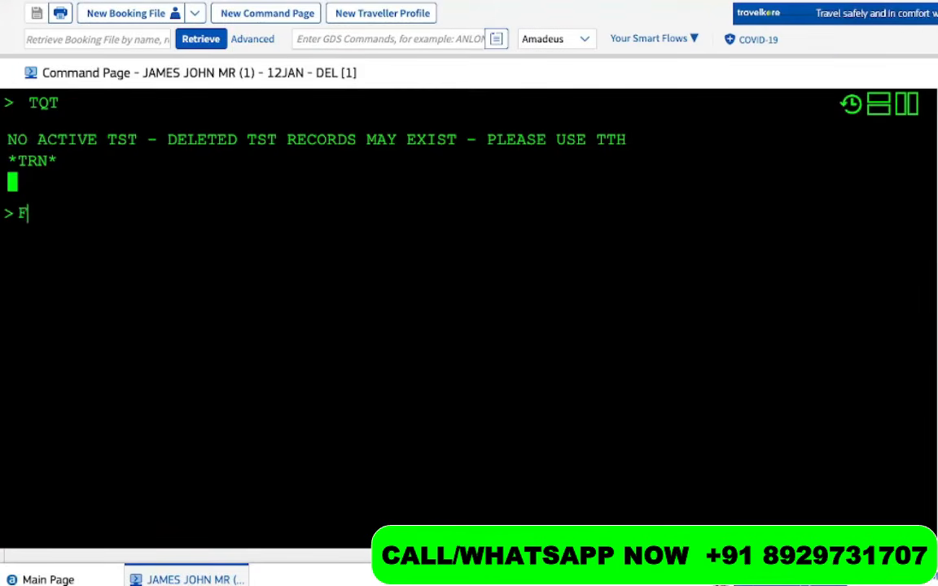
text(XP)
key(Return)
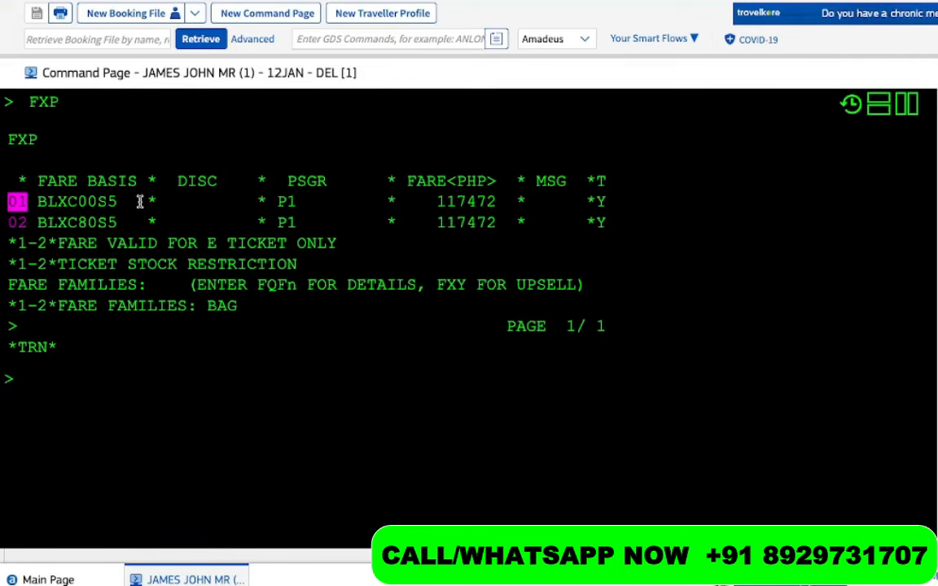
drag(128, 202, 35, 198)
drag(116, 221, 33, 223)
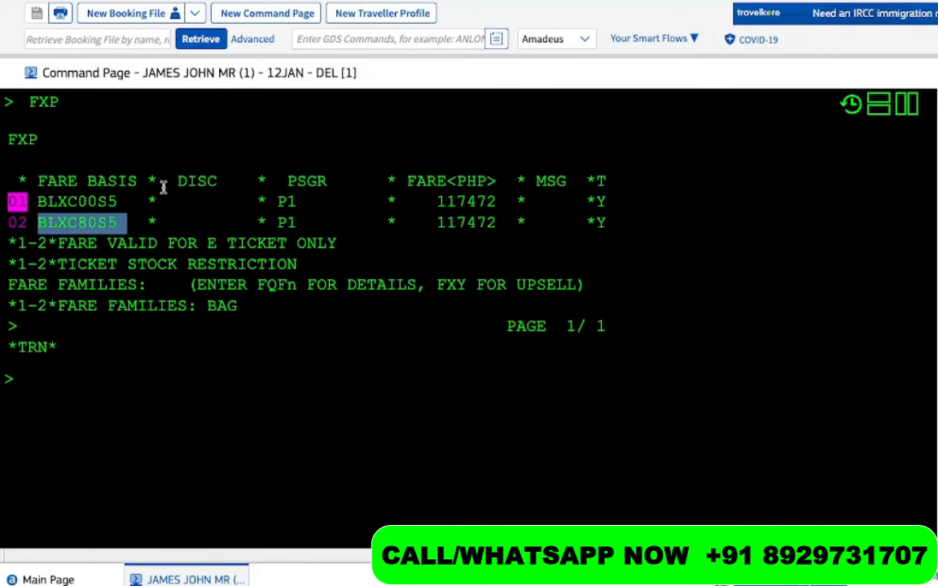
click(429, 208)
drag(501, 208, 435, 204)
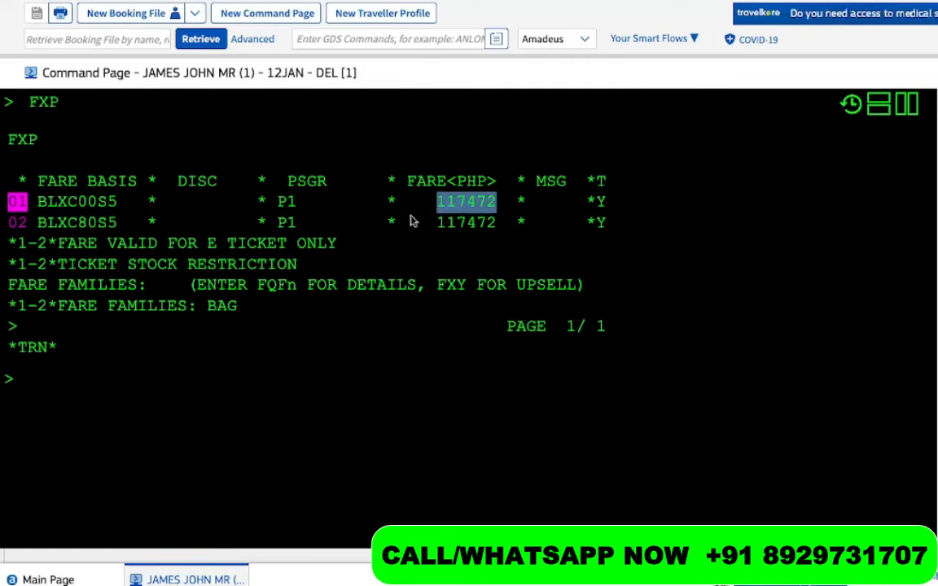
click(18, 224)
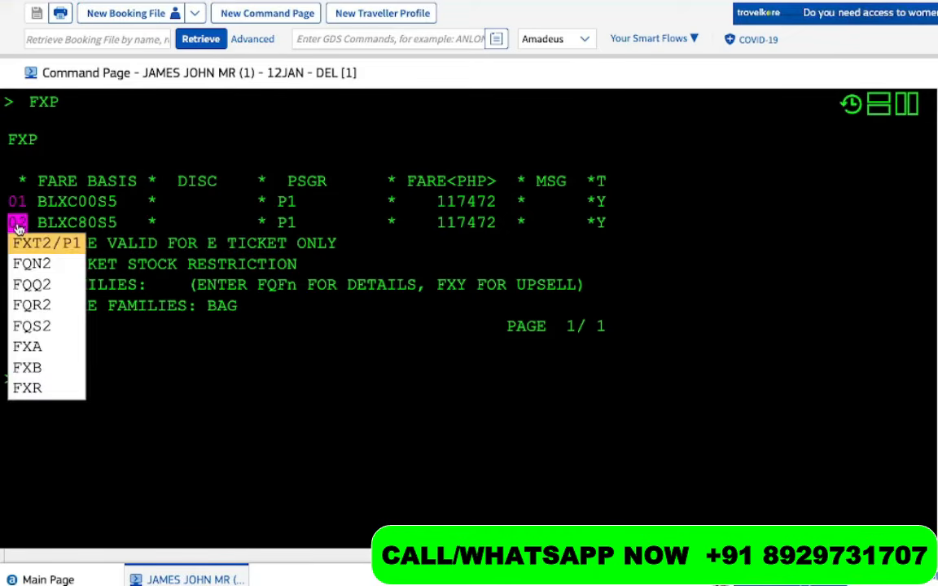
Store fare option 02 for passenger 1 with FXT2/P1
key(Return)
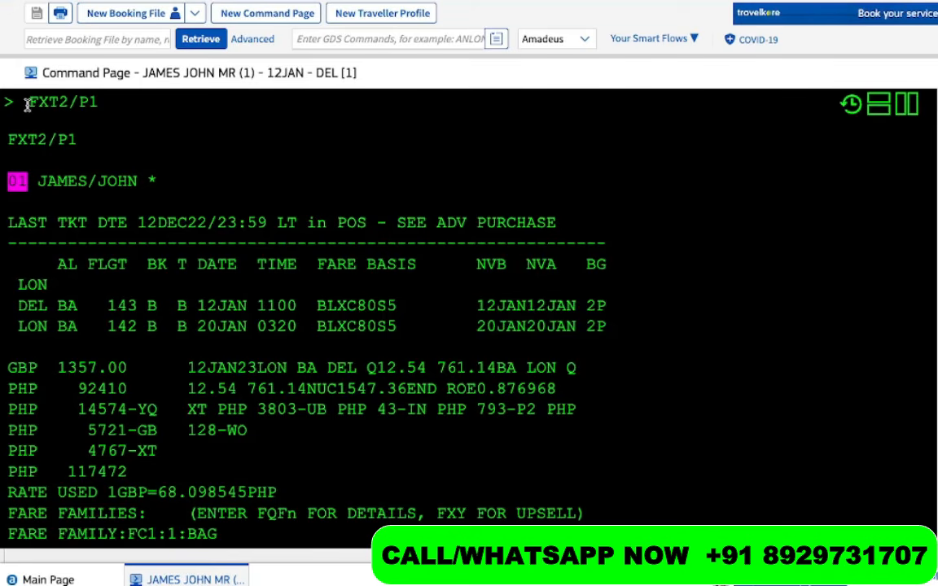
drag(29, 106, 97, 106)
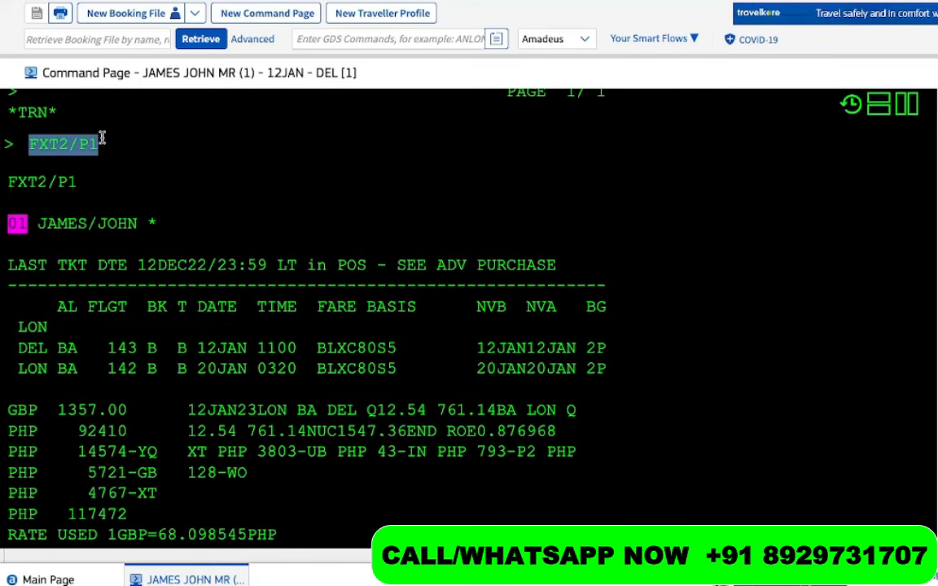
scroll(100, 140, up, 4)
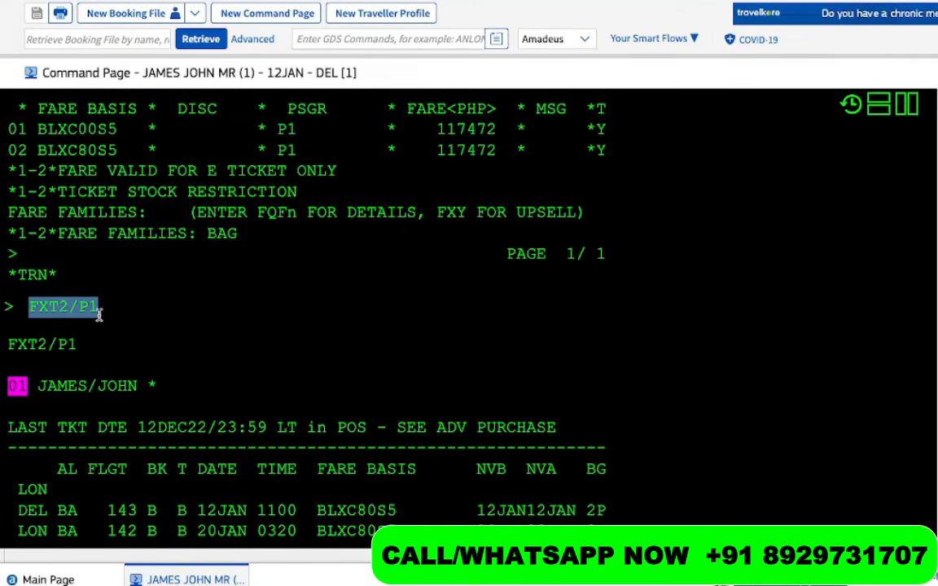
scroll(113, 349, up, 5)
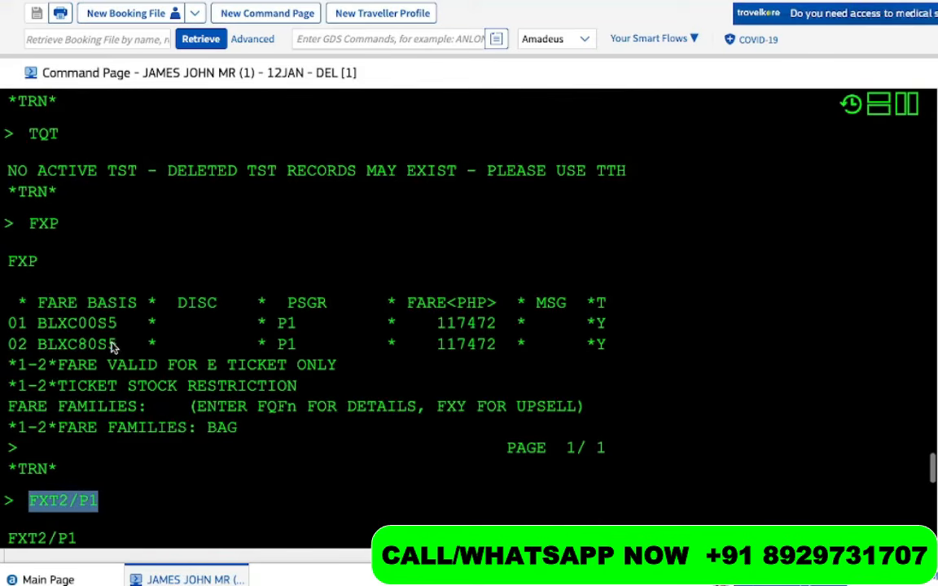
scroll(102, 155, up, 1)
click(29, 247)
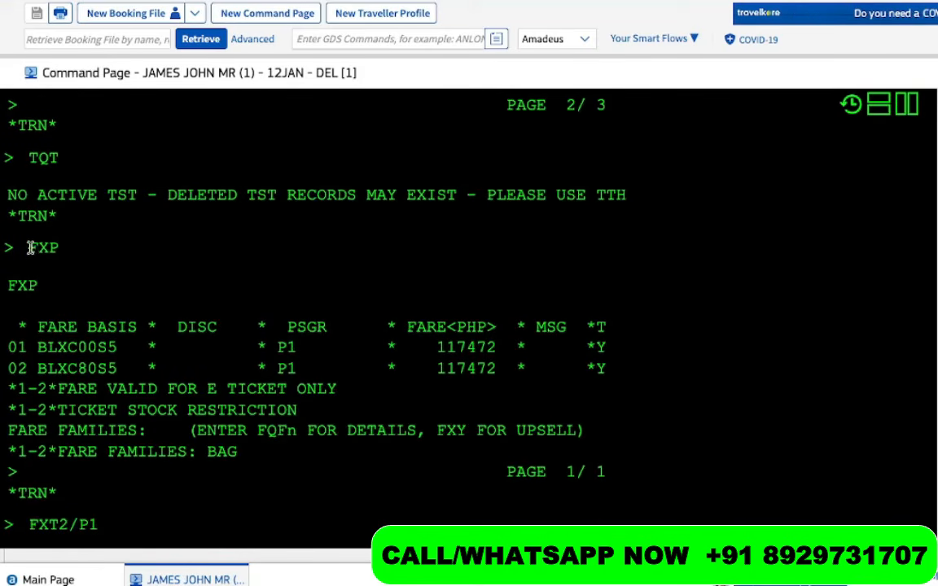
drag(29, 247, 67, 249)
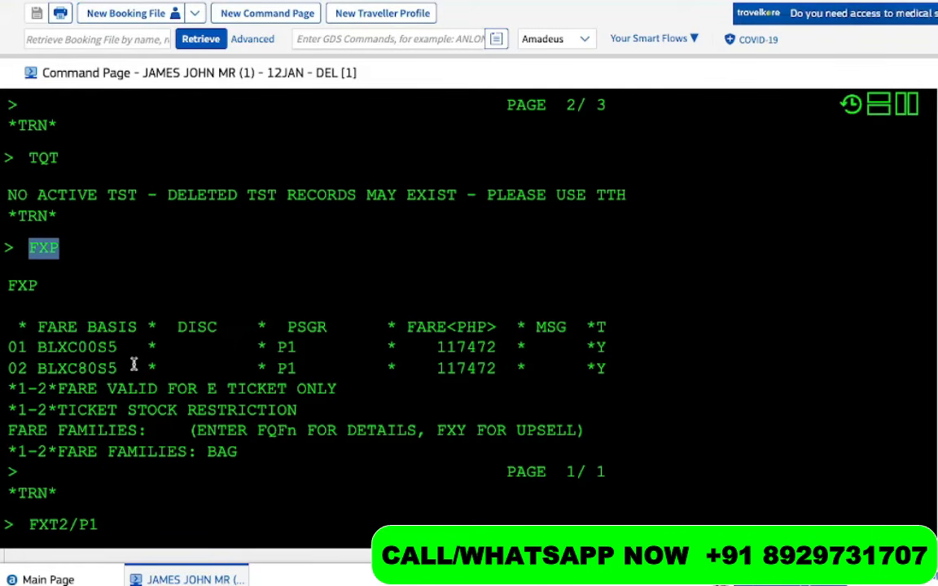
Review the BLXC80S5 fare calculation, taxes and PHP 117472 total, then the TQT note
key(Return)
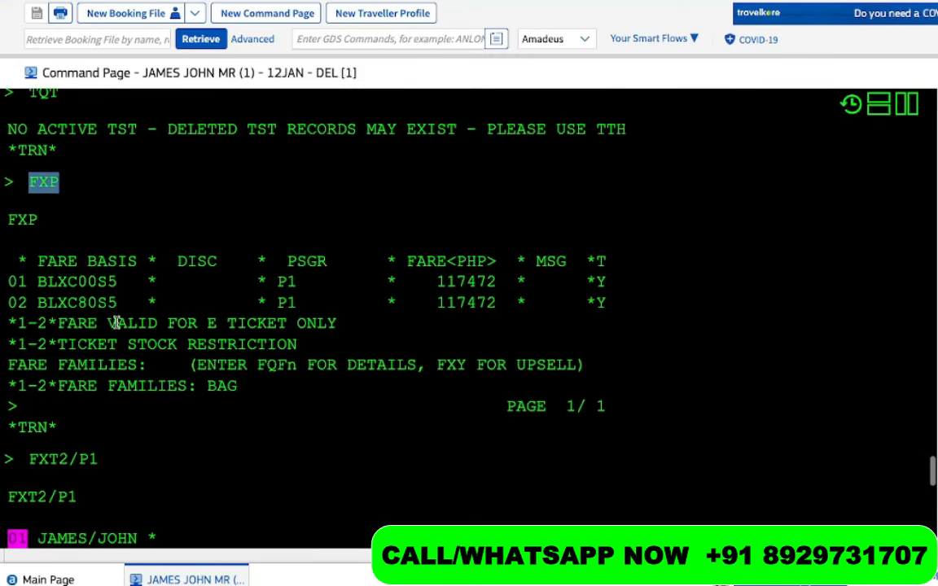
drag(127, 303, 34, 303)
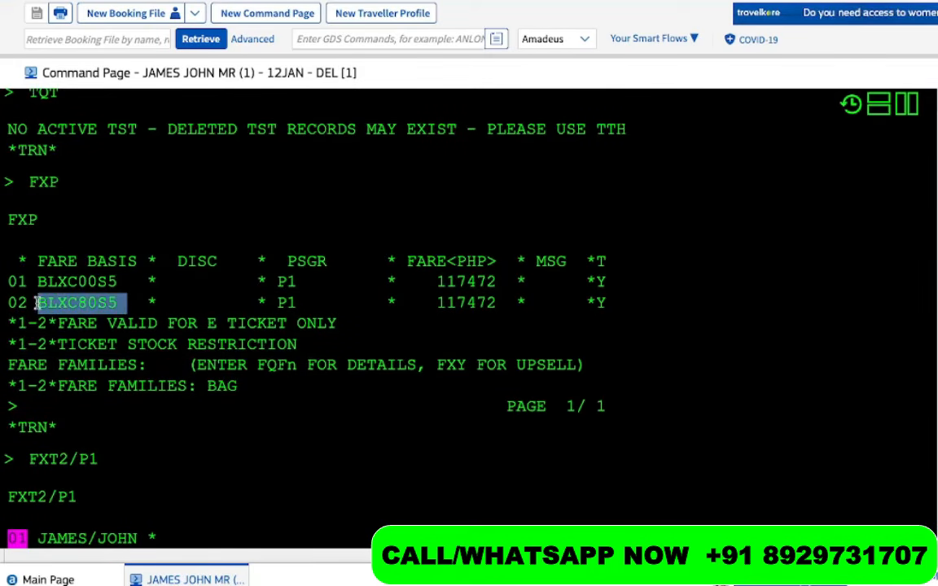
drag(62, 182, 30, 186)
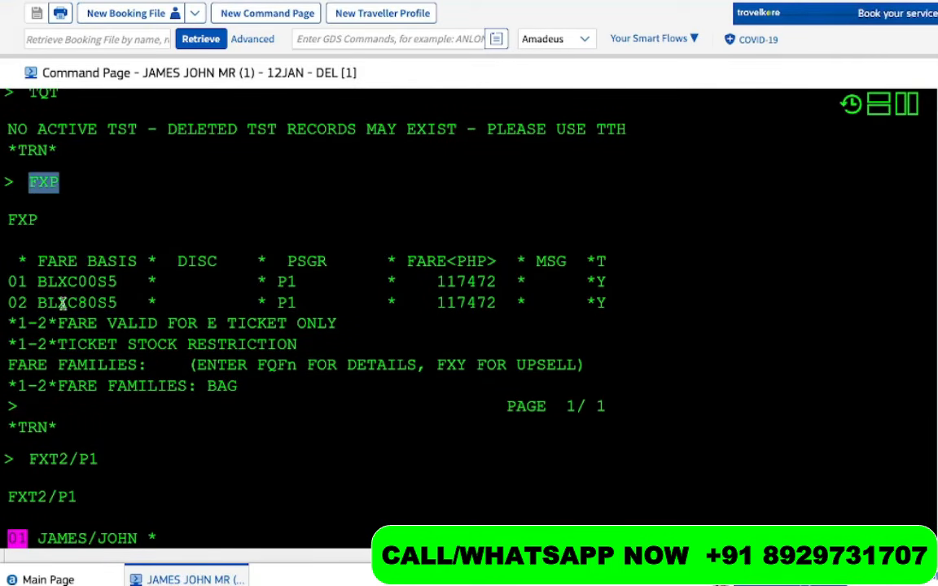
scroll(79, 299, down, 1)
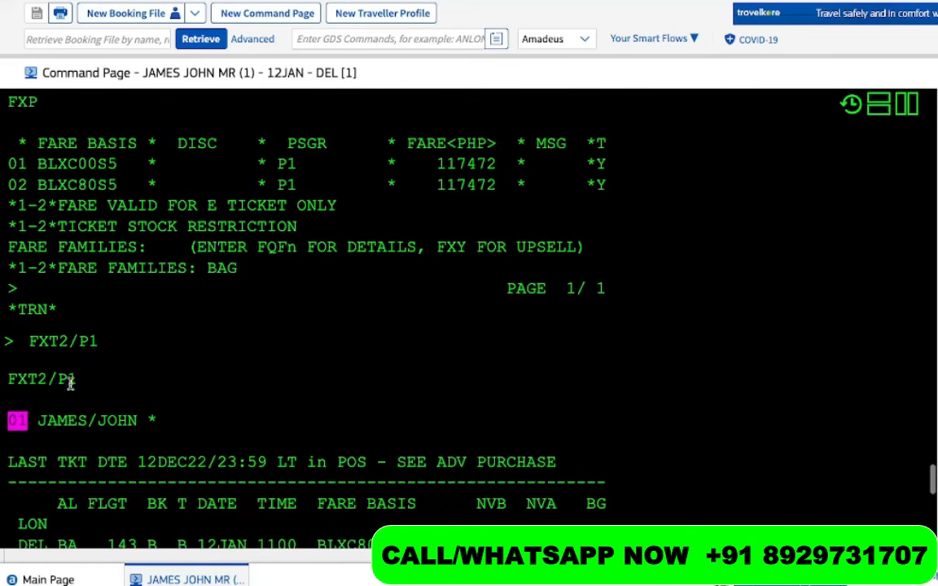
drag(46, 378, 6, 342)
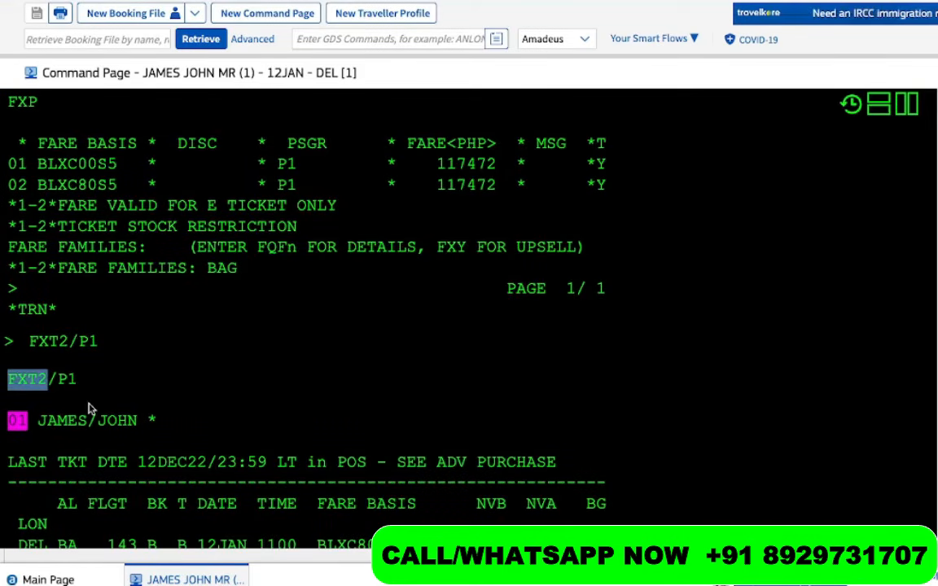
scroll(89, 407, down, 4)
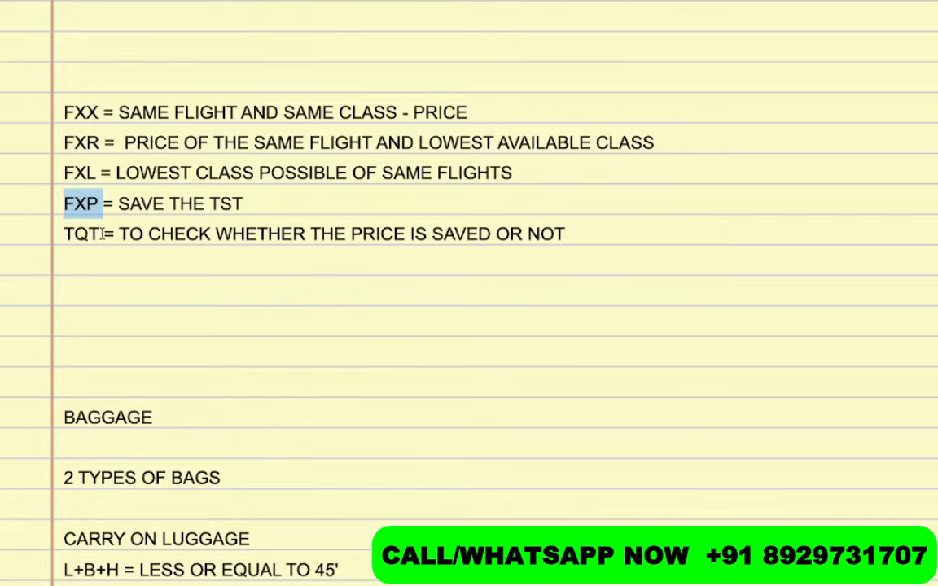
double_click(80, 234)
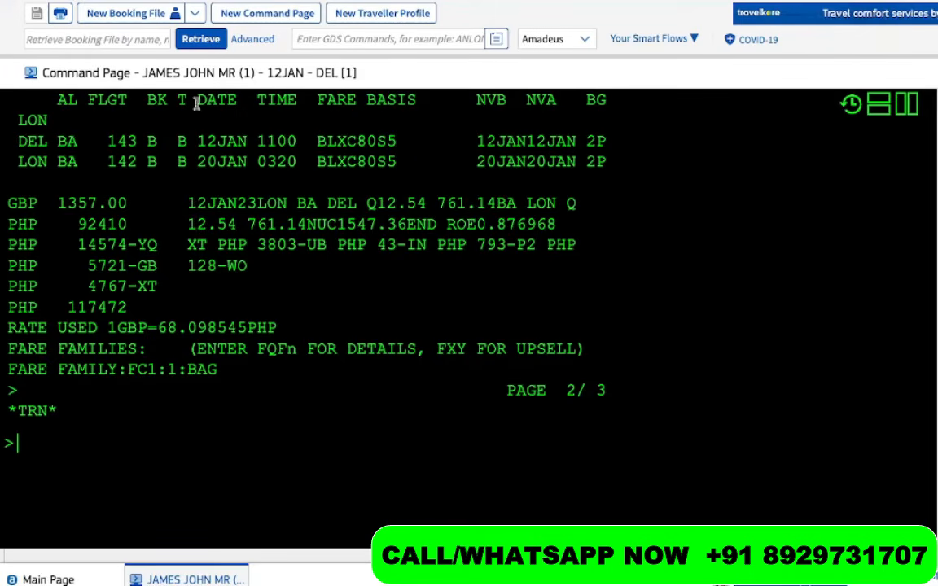
Display the stored TST with TQT: BLXC80S5, GBP 1357.00, PHP 117472 total
text(TQT)
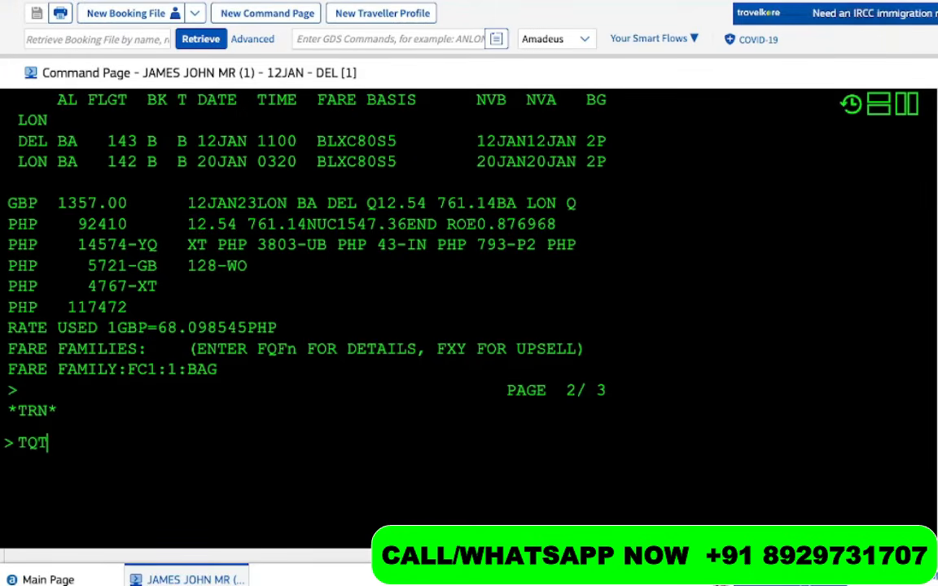
key(Return)
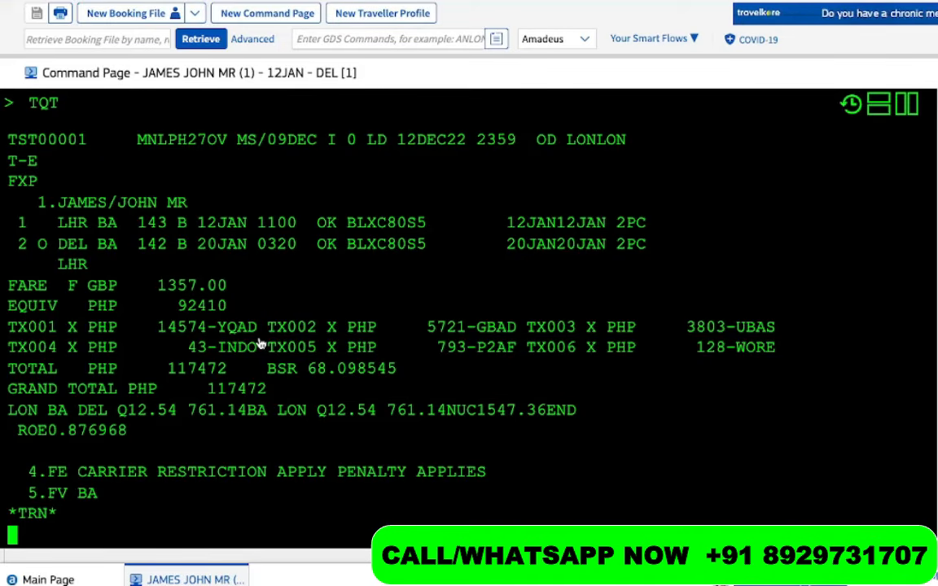
scroll(283, 356, down, 2)
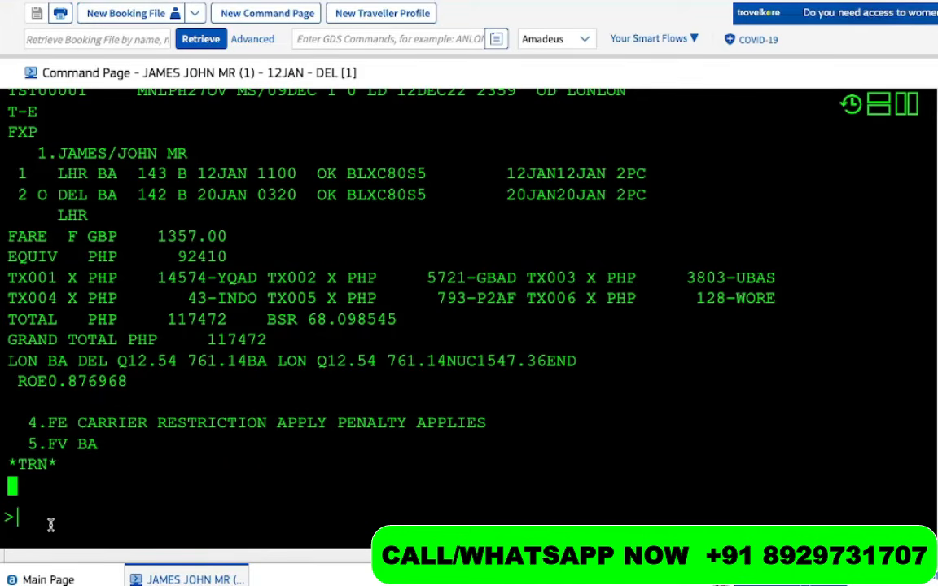
Redisplay the PNR, pick out the BA 143 and BA 142 flights, and rerun TQT
text(RT)
key(Return)
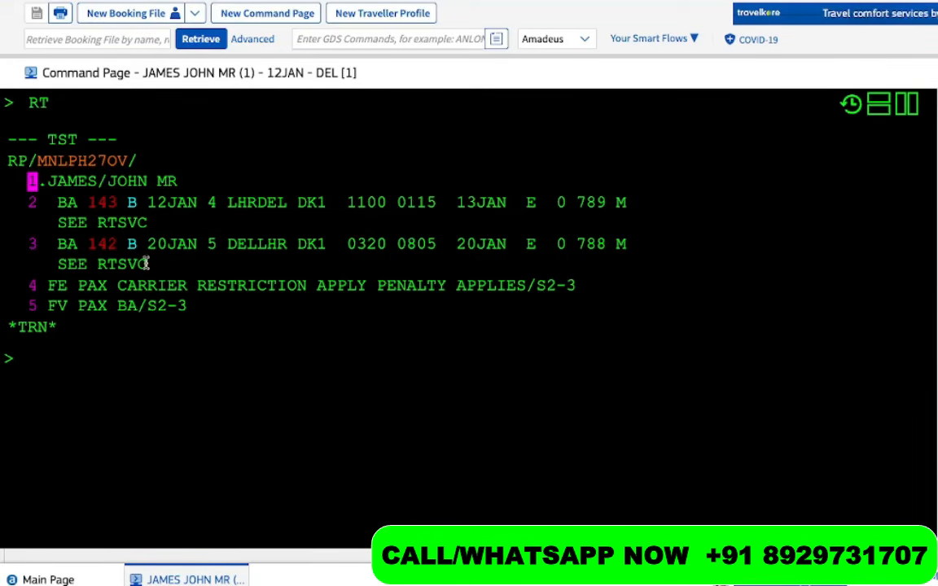
mouse_move(65, 211)
drag(65, 210, 136, 212)
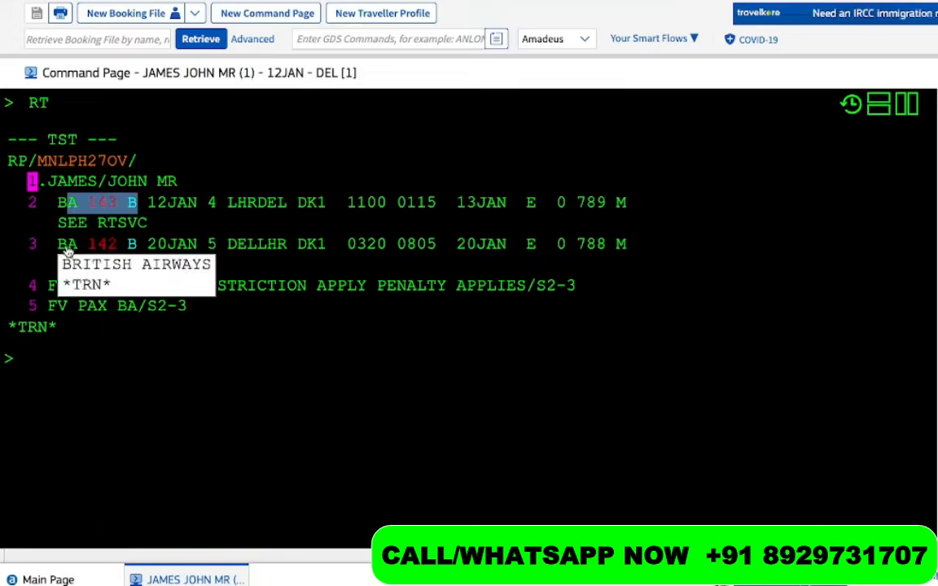
drag(46, 242, 140, 240)
click(69, 399)
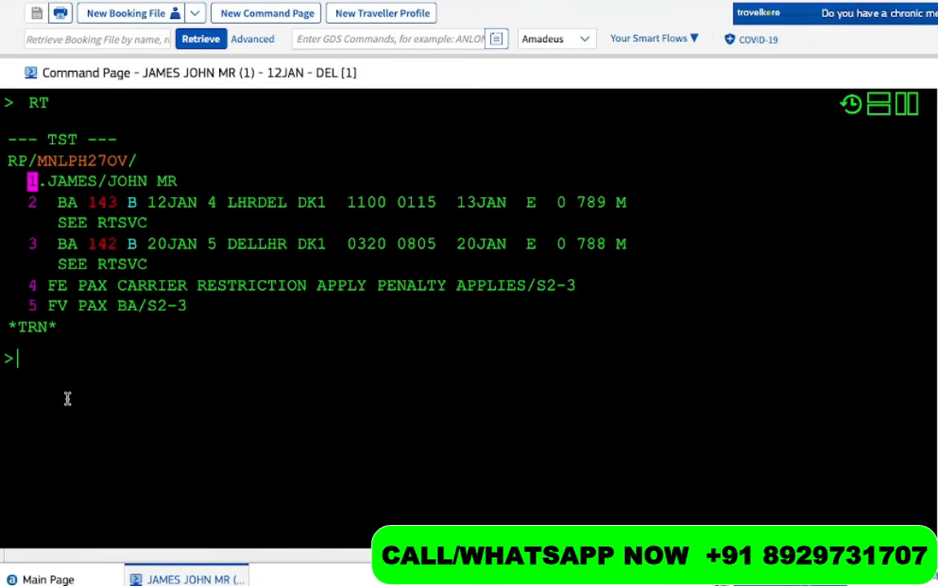
text(TQT)
key(Return)
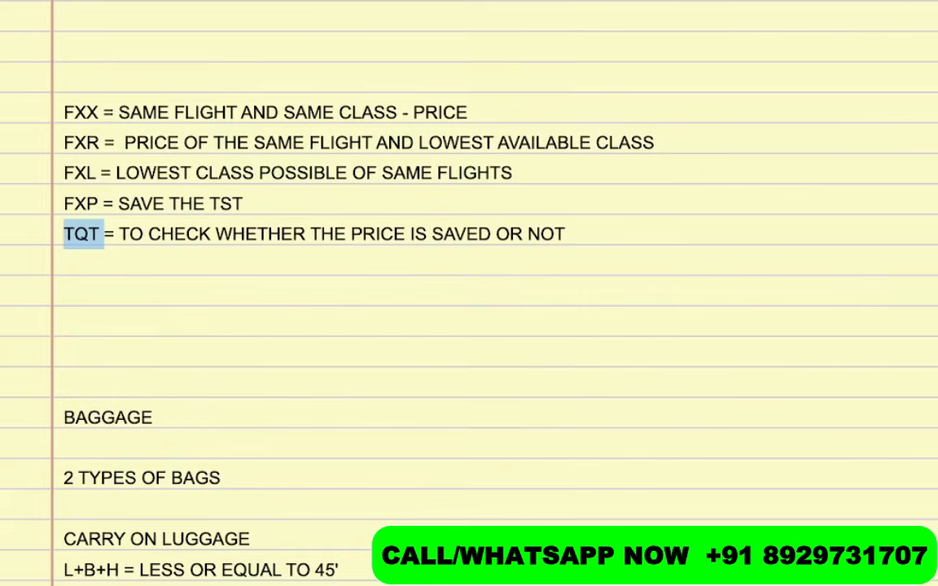
Note 'FXB = FXR + FXP' below the TQT line, then redisplay the booking with RT
click(100, 256)
text(FXR)
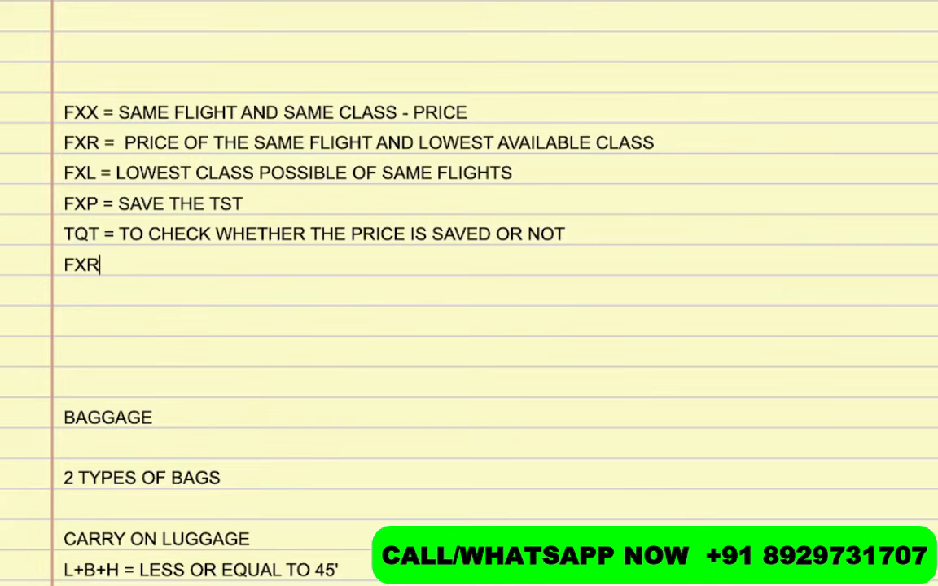
key(BackSpace)
text(B = FXR )
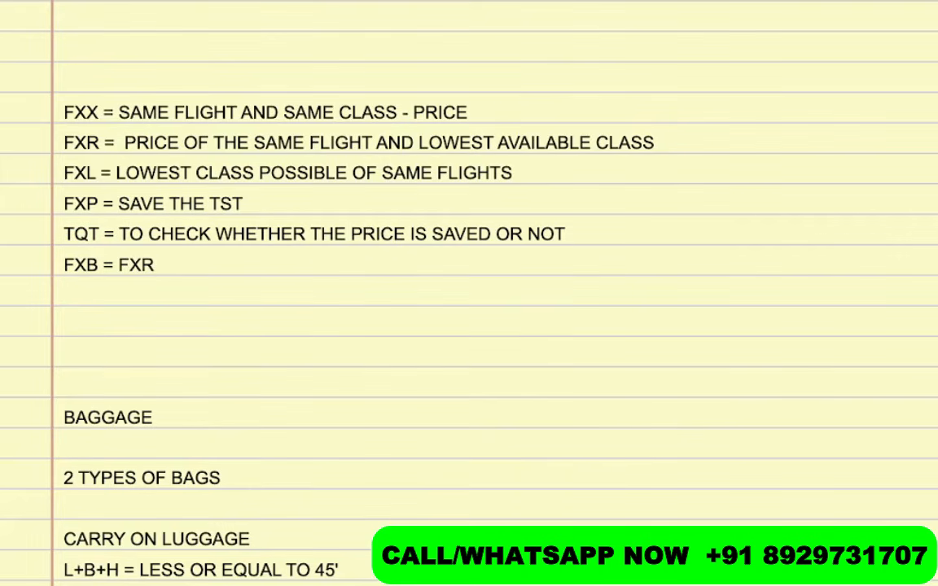
text(+ FXP)
drag(115, 143, 48, 140)
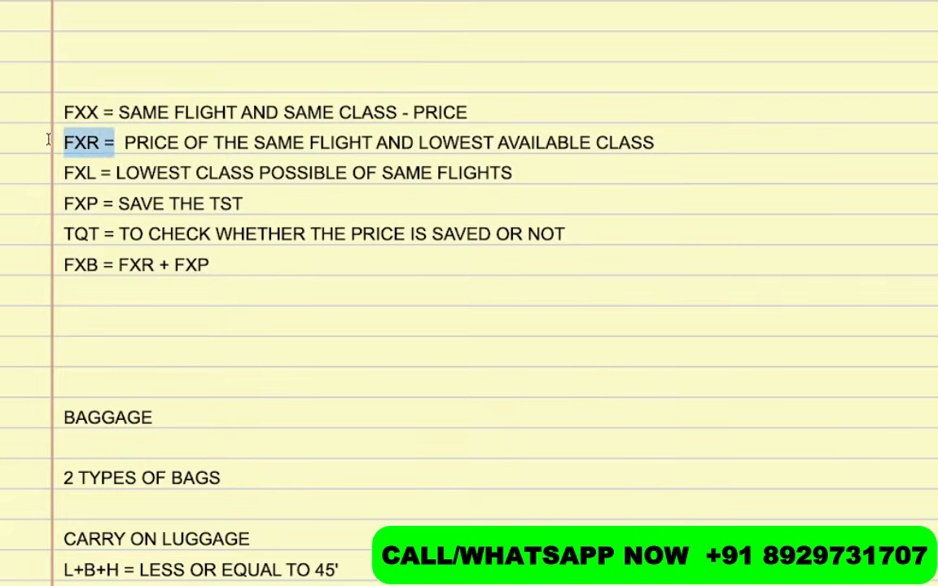
drag(220, 267, 102, 264)
click(225, 275)
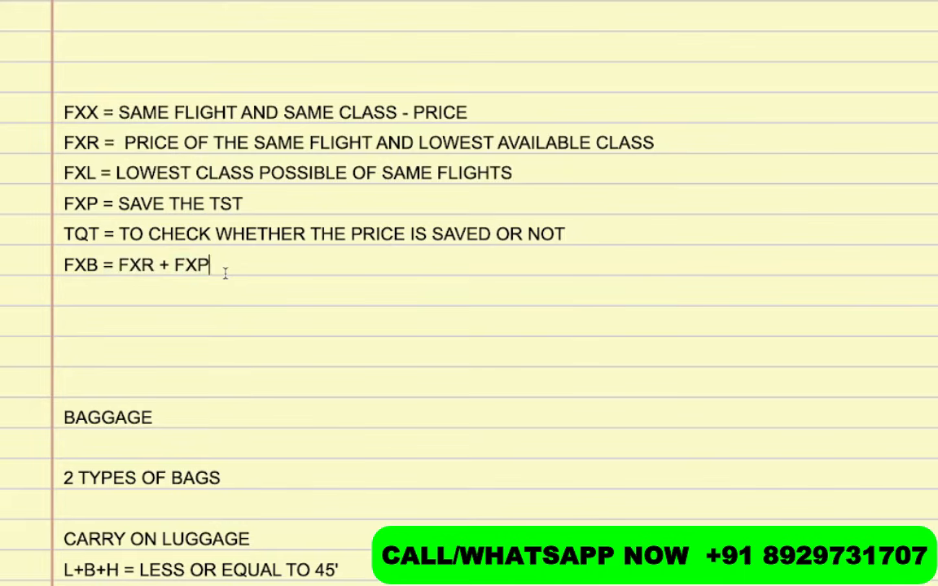
key(Return)
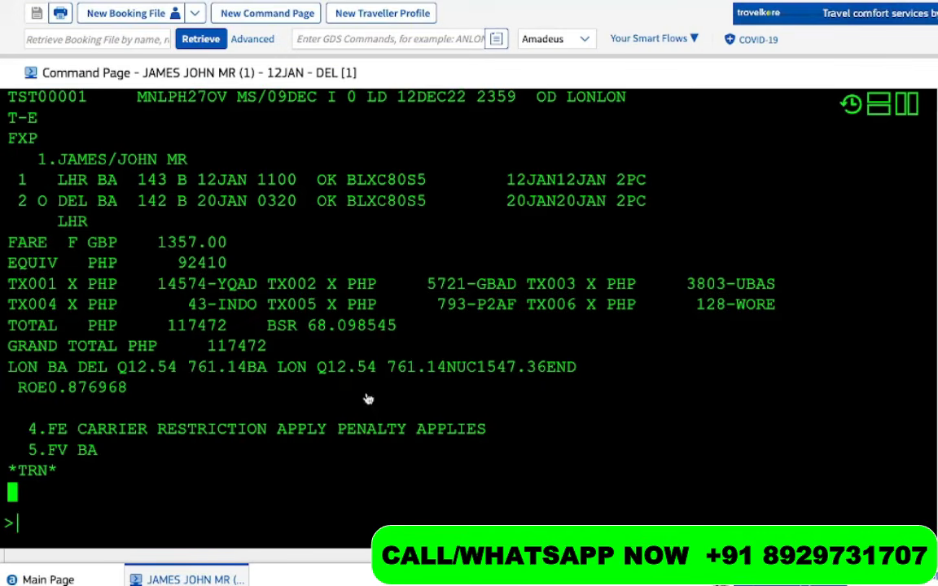
text(RT)
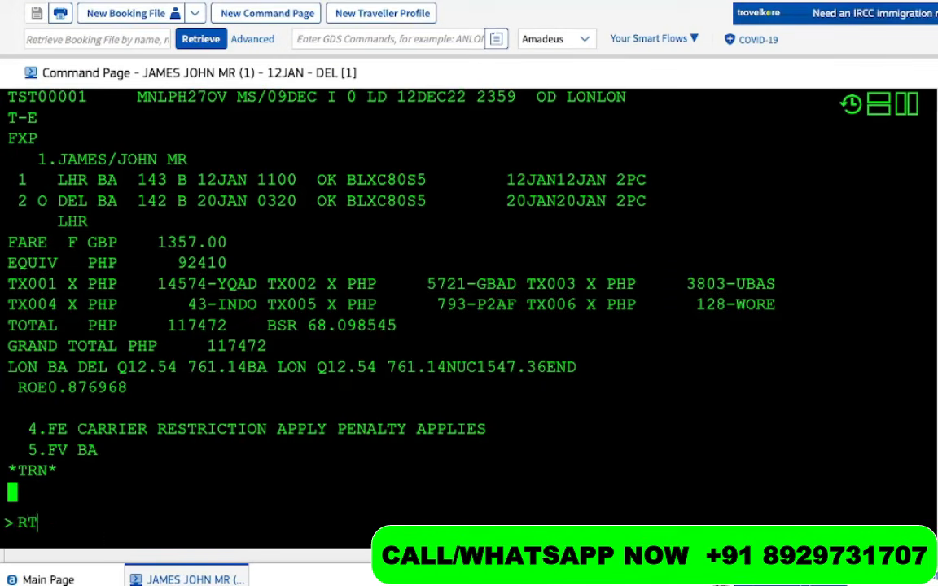
key(Return)
Ignore the old booking, sell one Y seat on AF1381 London–Paris 12 February, and price with FXX
text(IG)
key(Return)
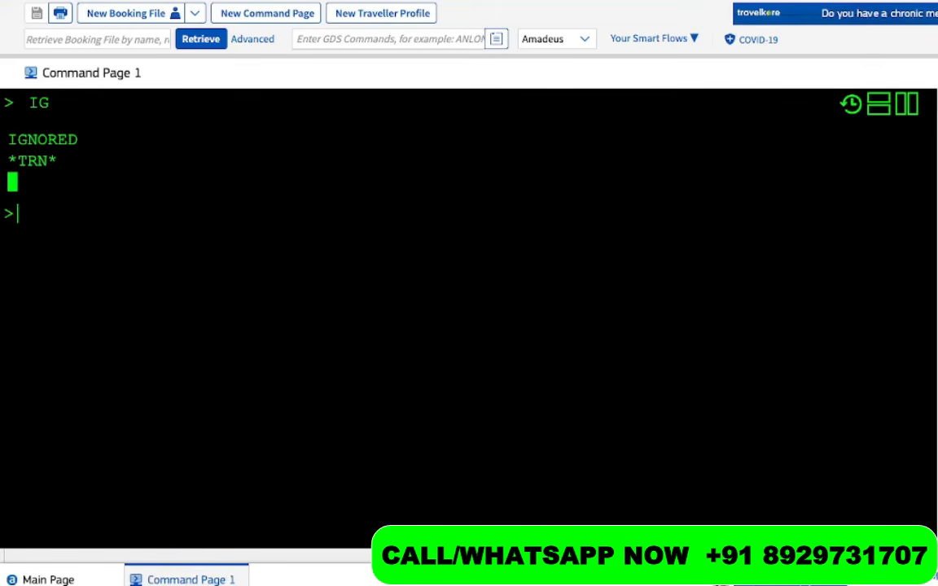
text(AN12)
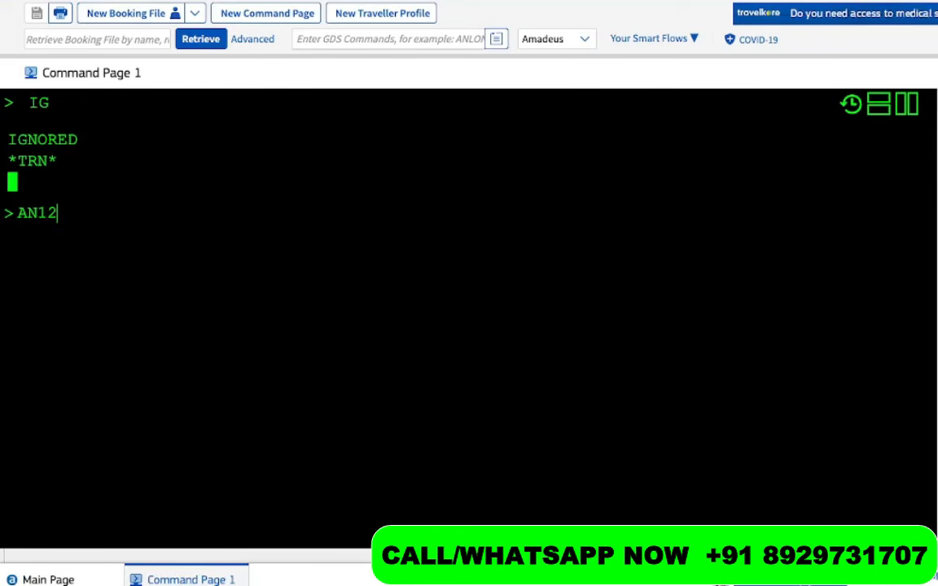
text(FE)
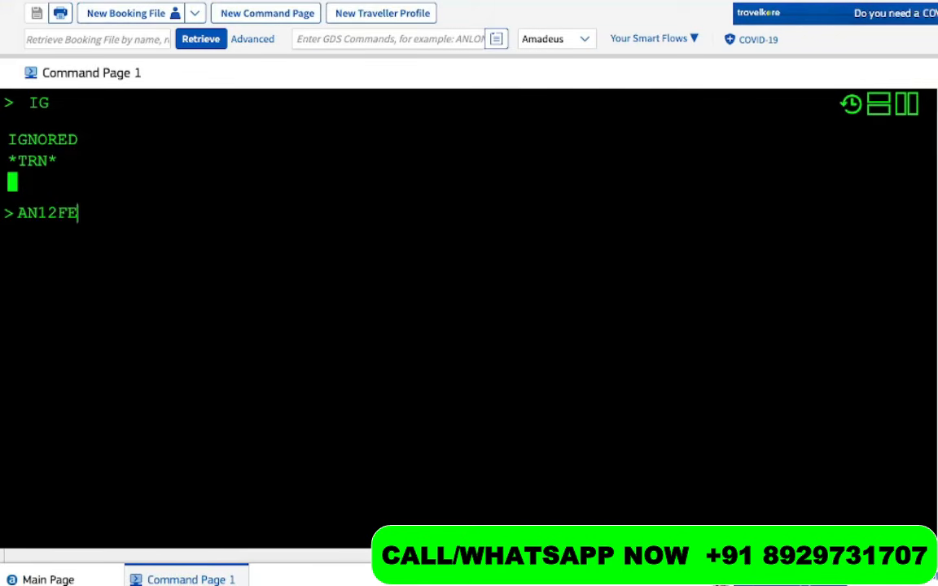
text(BLONPAR)
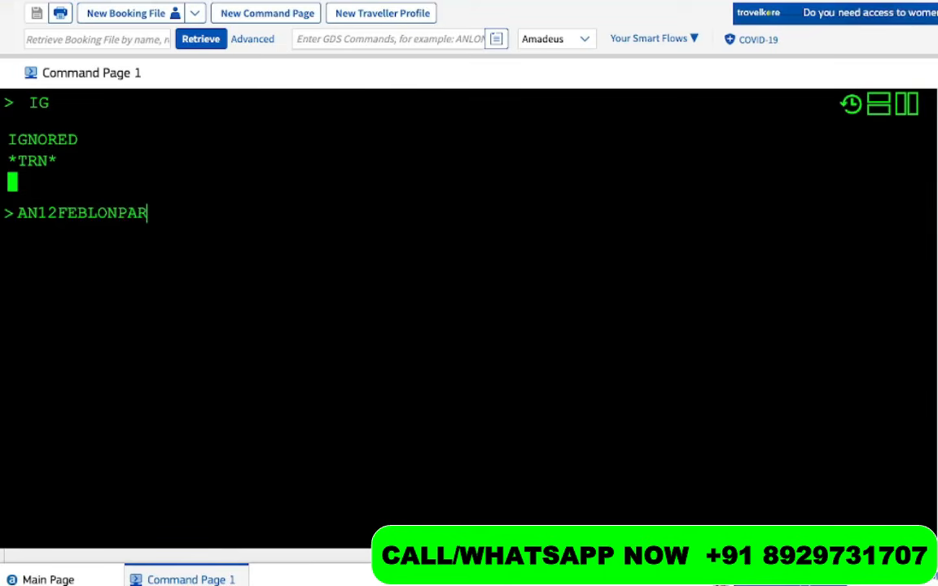
key(Return)
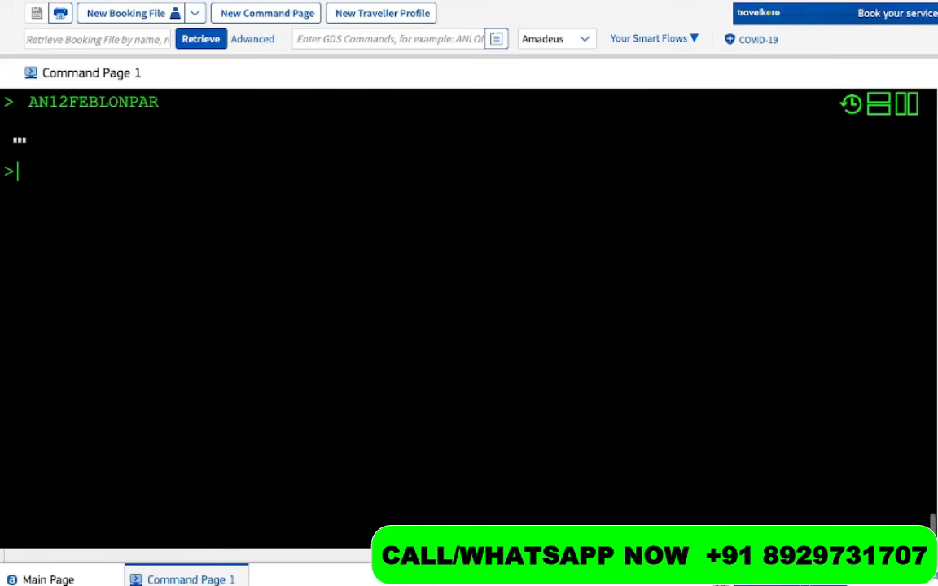
text(SS1Y1)
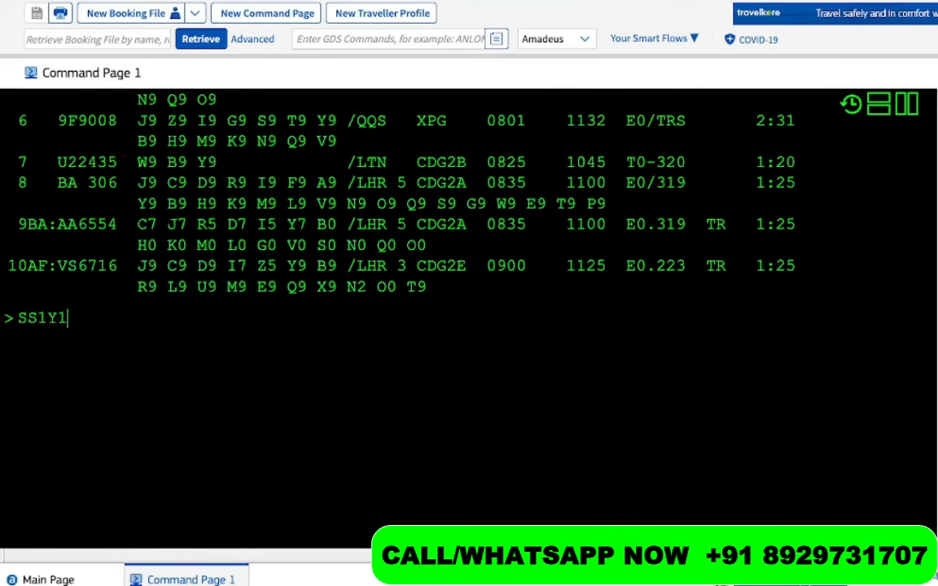
key(Return)
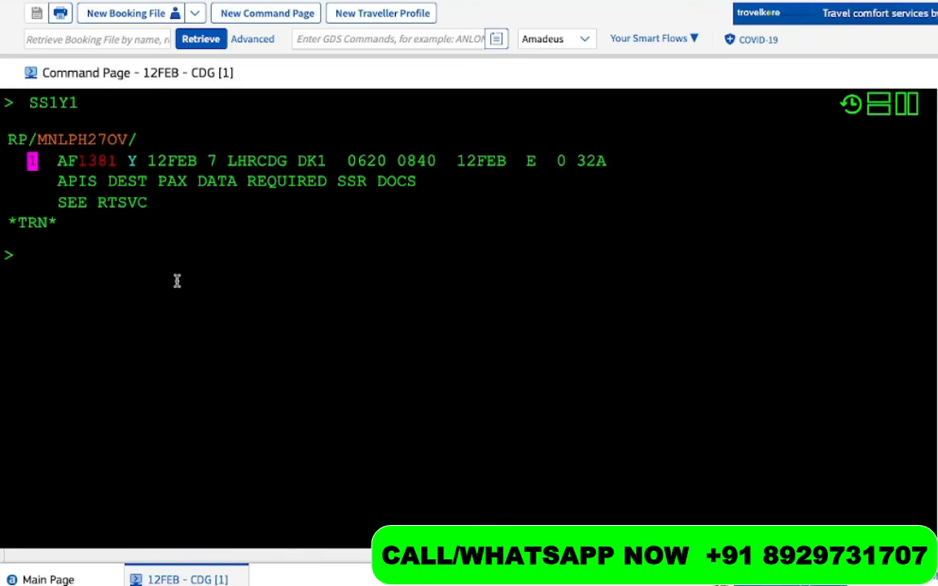
text(FXX)
key(Return)
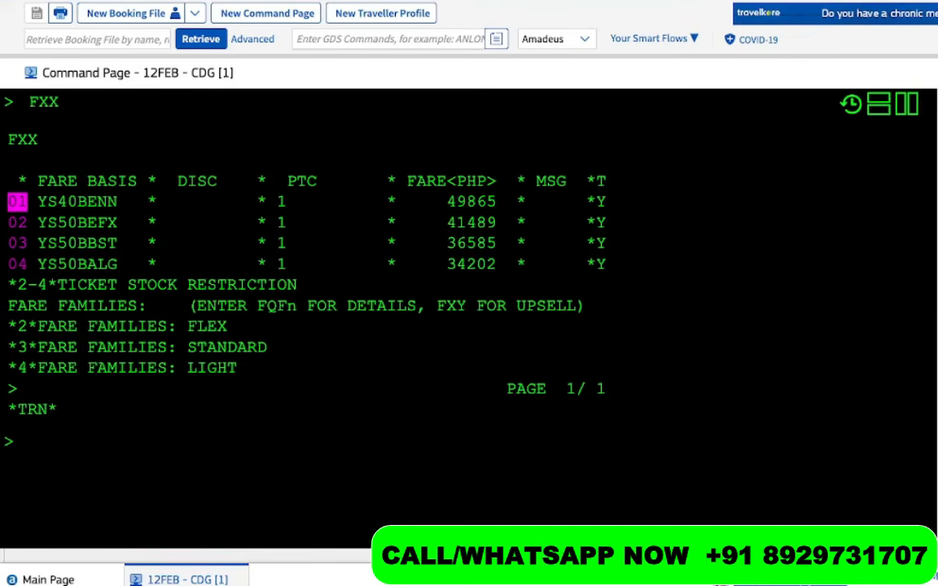
Display fare option 04 with FQQ04 and highlight its PHP 34202 total and 0P baggage
drag(47, 201, 37, 199)
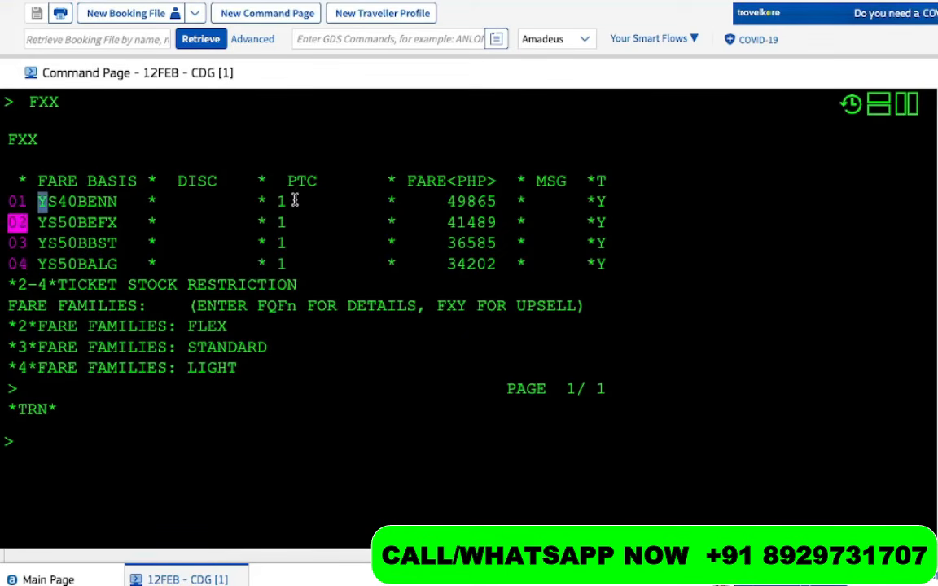
text(FQQ)
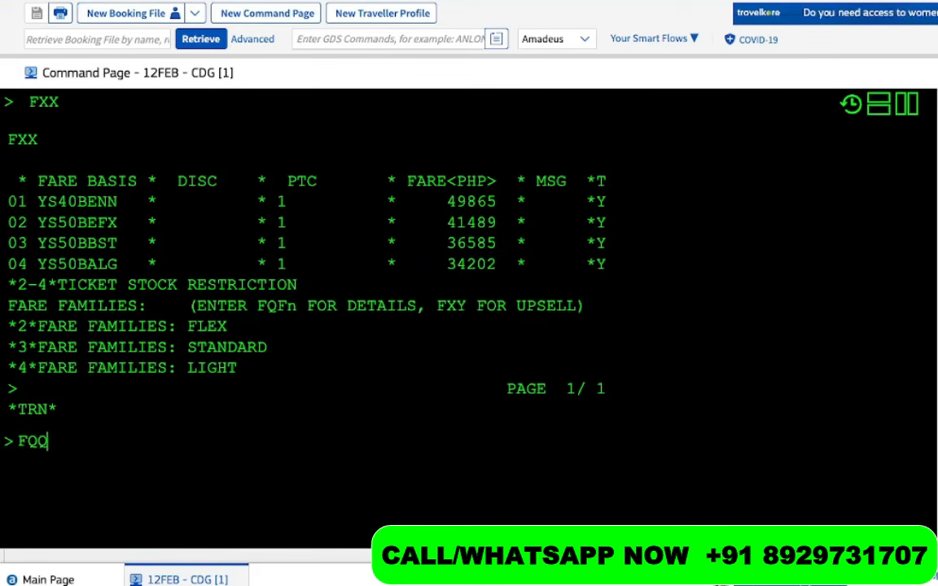
text(03)
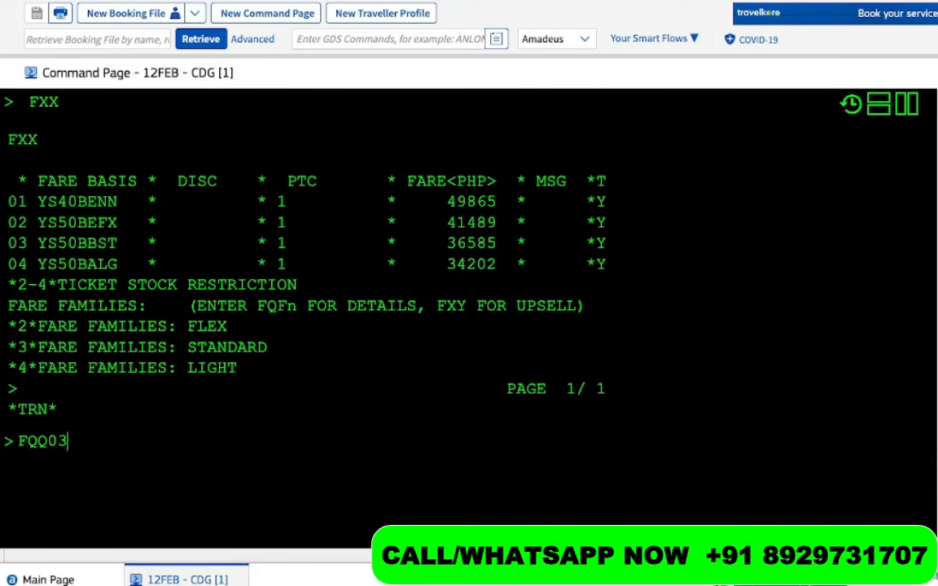
key(BackSpace)
text(4)
key(Return)
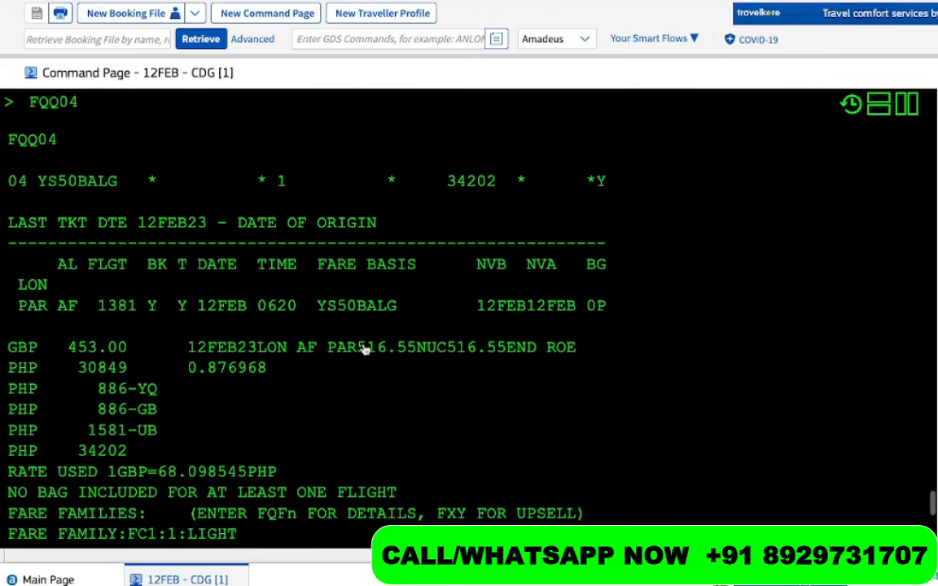
scroll(365, 350, down, 2)
drag(128, 363, 17, 365)
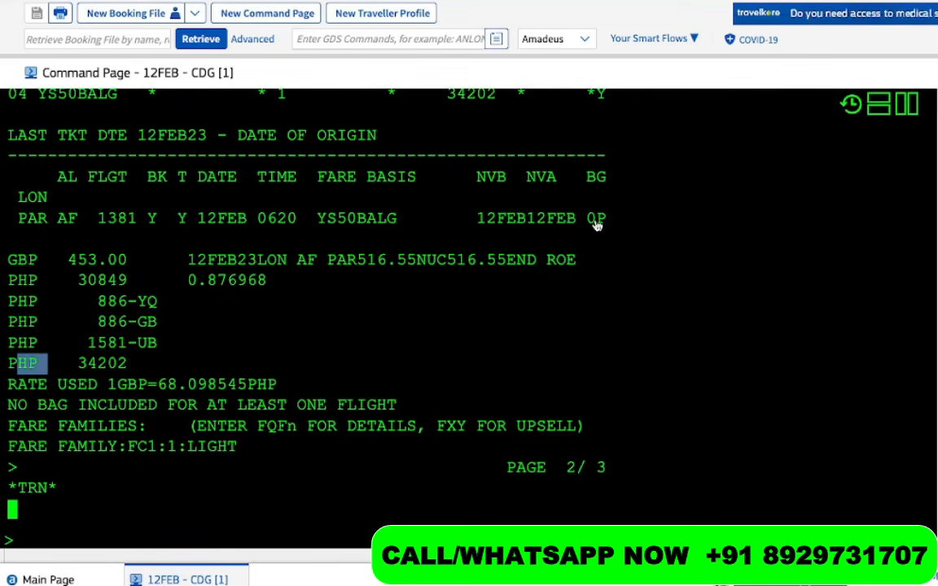
drag(589, 218, 613, 235)
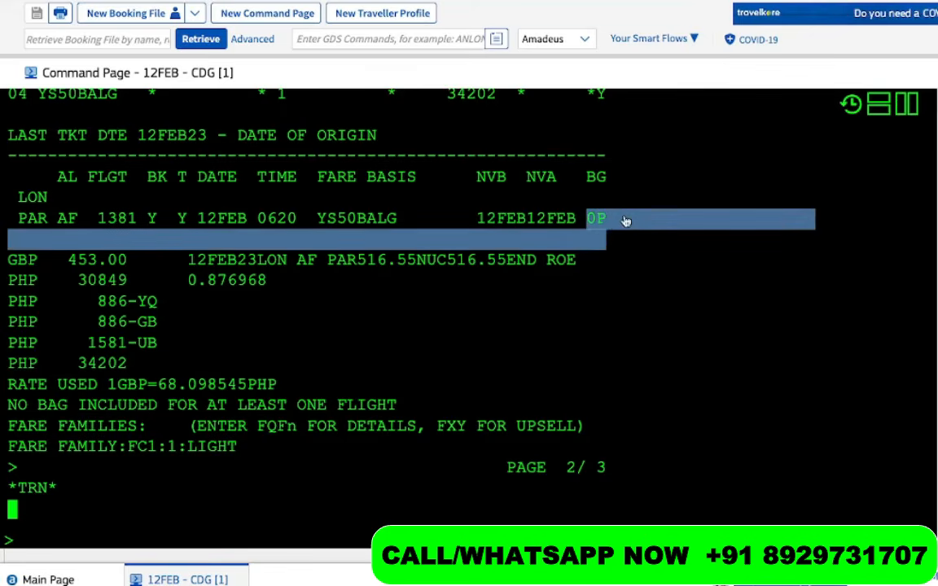
click(626, 220)
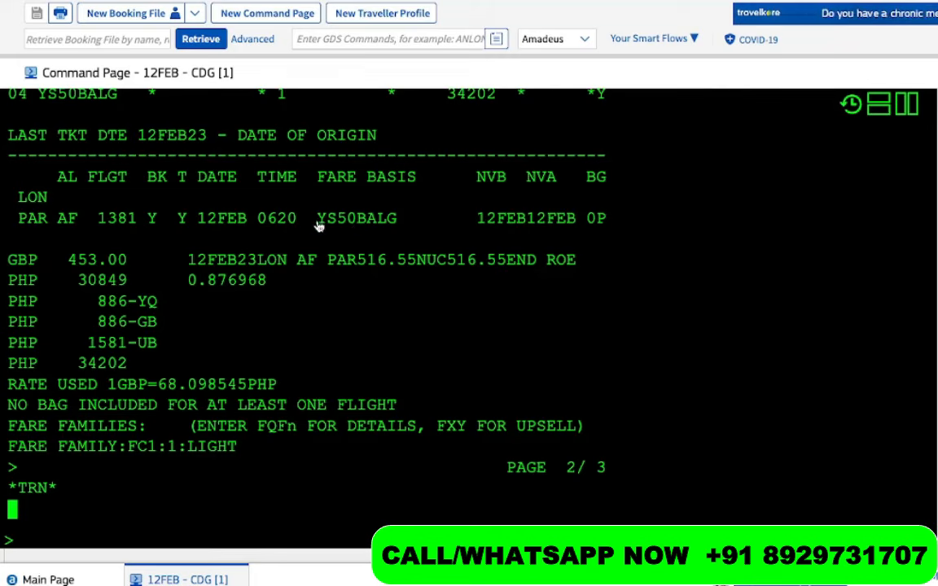
Highlight fare basis YS50BALG, the GBP 453.00 base fare, LON origin and PHP 34202 total
double_click(357, 214)
drag(159, 265, 14, 262)
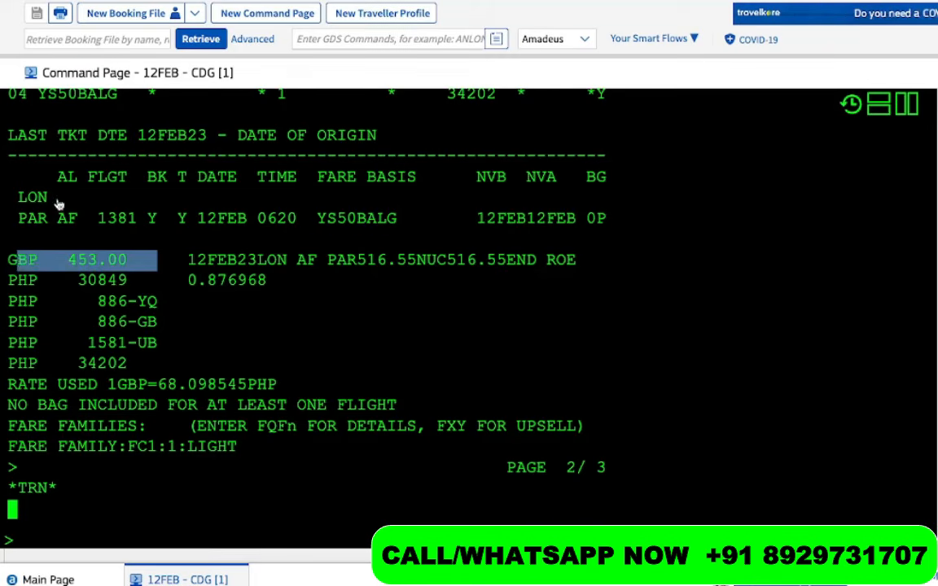
double_click(32, 197)
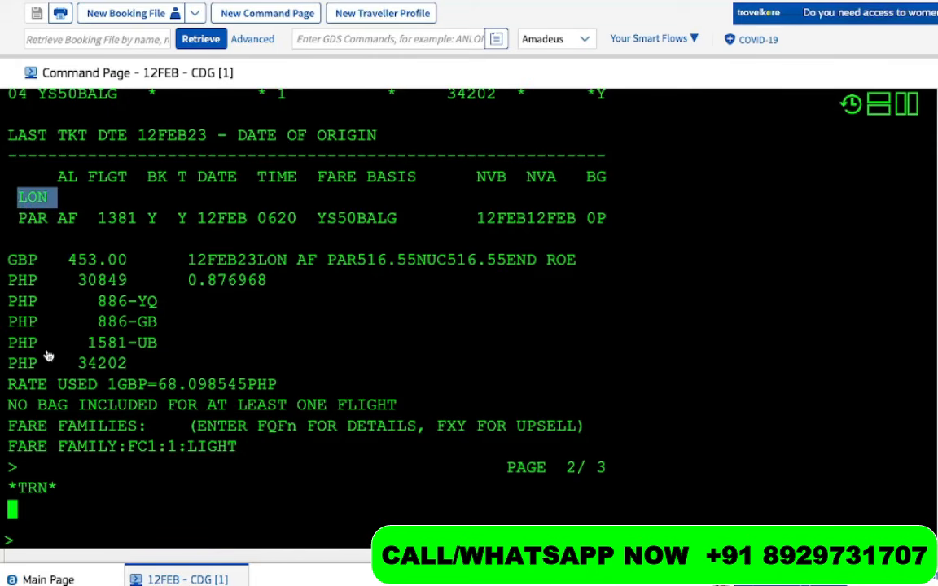
drag(135, 364, 11, 368)
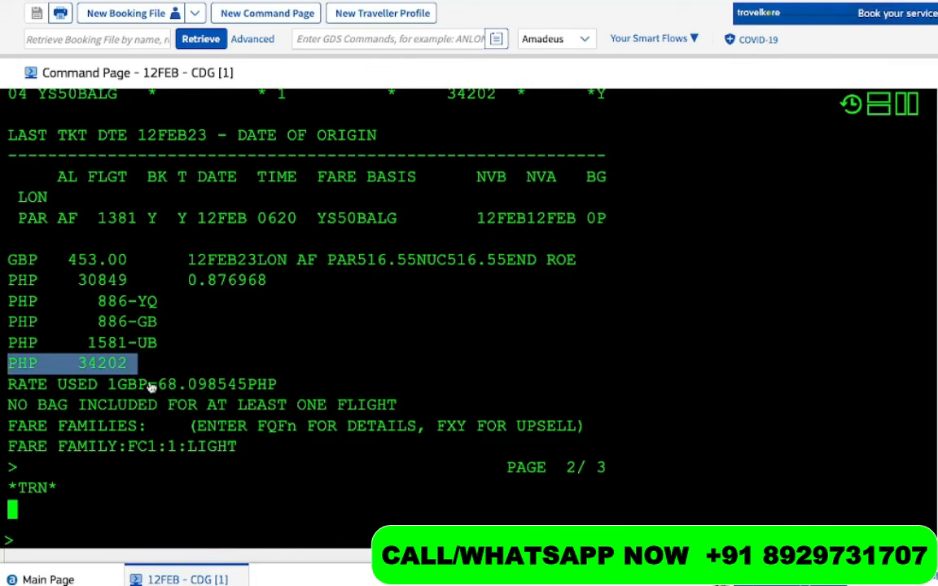
scroll(76, 485, down, 1)
click(74, 485)
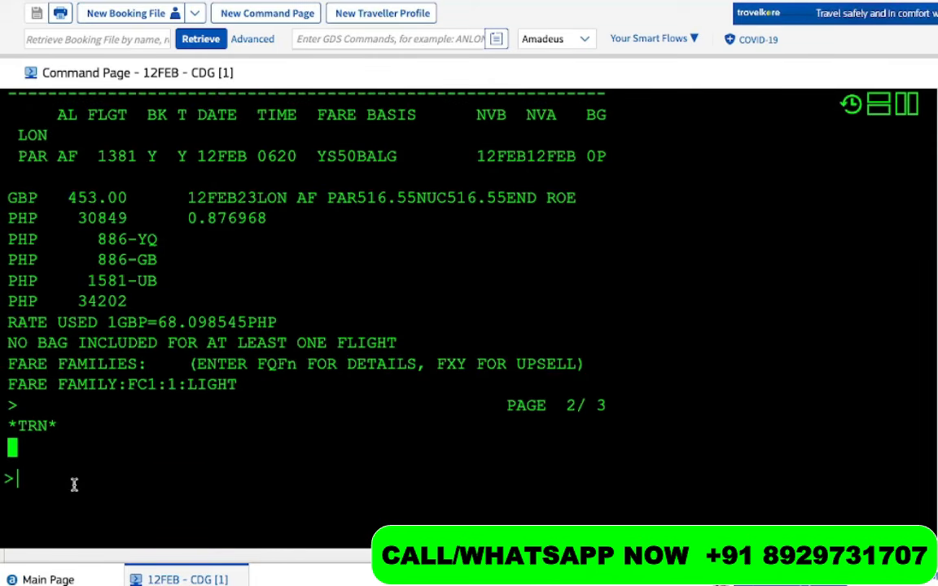
Reprice with FXR, rebooking AF1381 into class R at GBP 50.00 for a PHP 6758 total
text(FXR)
key(Return)
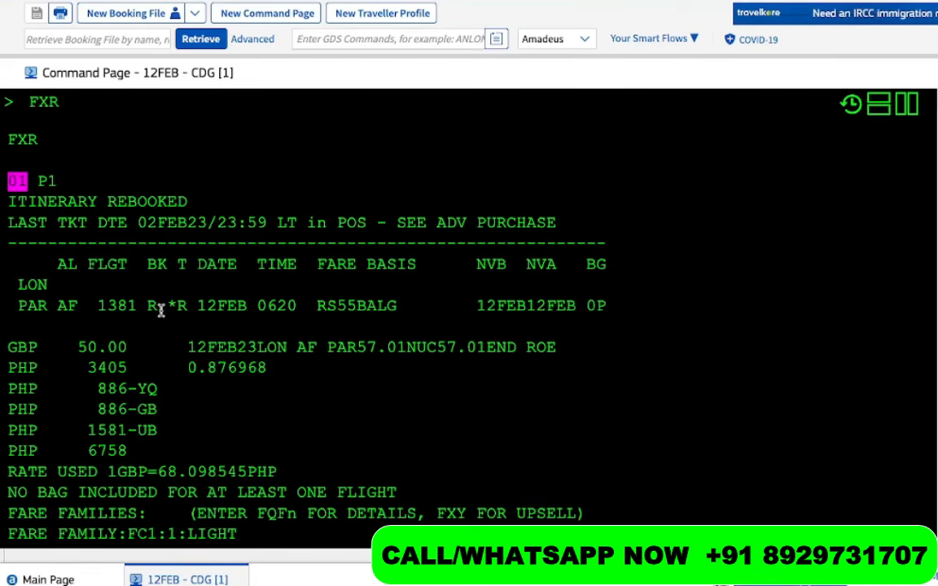
drag(159, 308, 120, 314)
drag(128, 450, 79, 452)
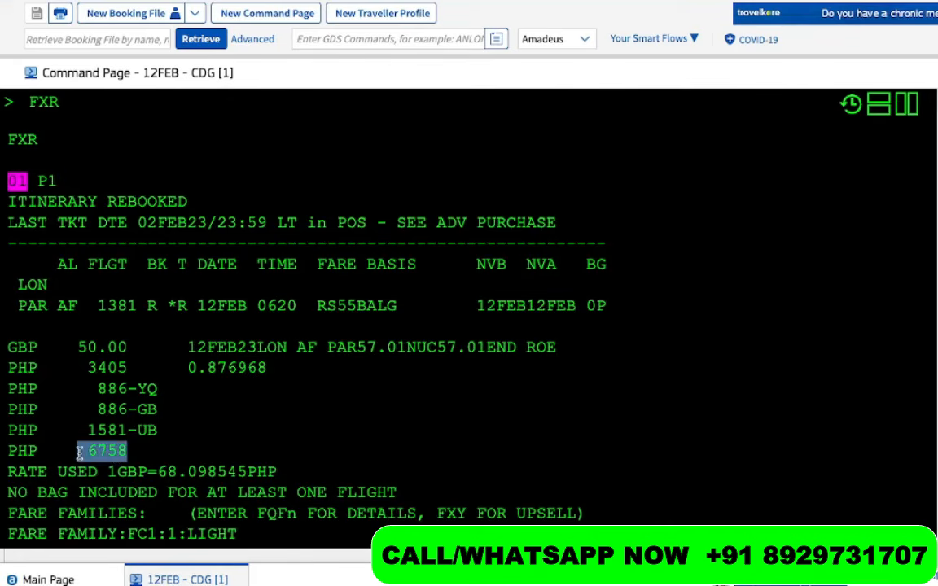
drag(585, 308, 615, 314)
click(614, 313)
scroll(296, 407, down, 1)
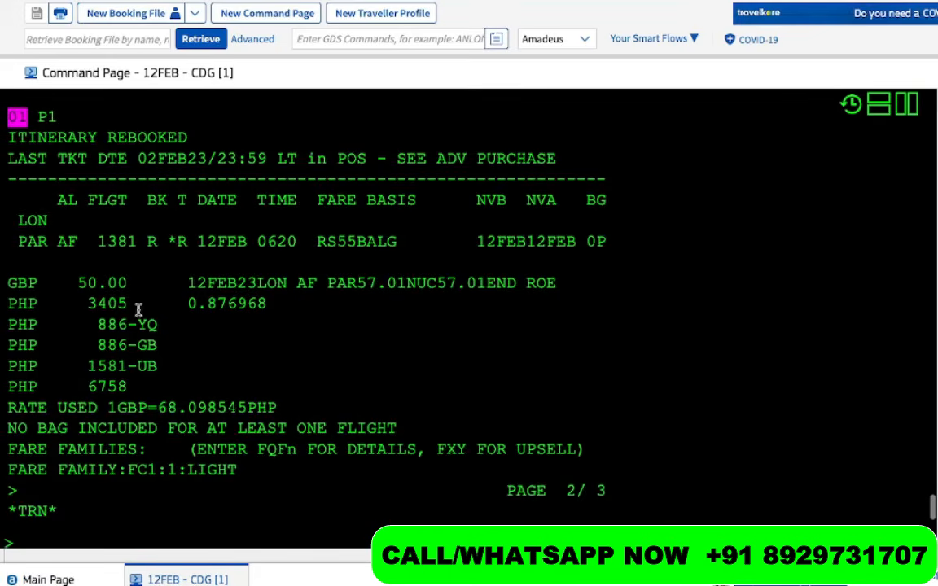
drag(129, 282, 59, 285)
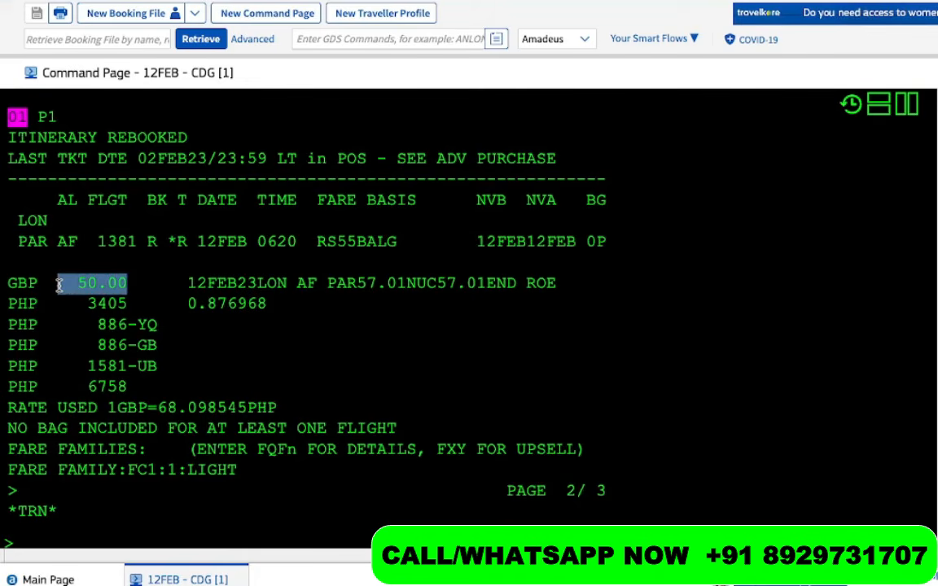
Compare with the earlier 453.00 quote and highlight the 886 YQ, 886 GB and 1581 UB taxes
scroll(59, 285, up, 6)
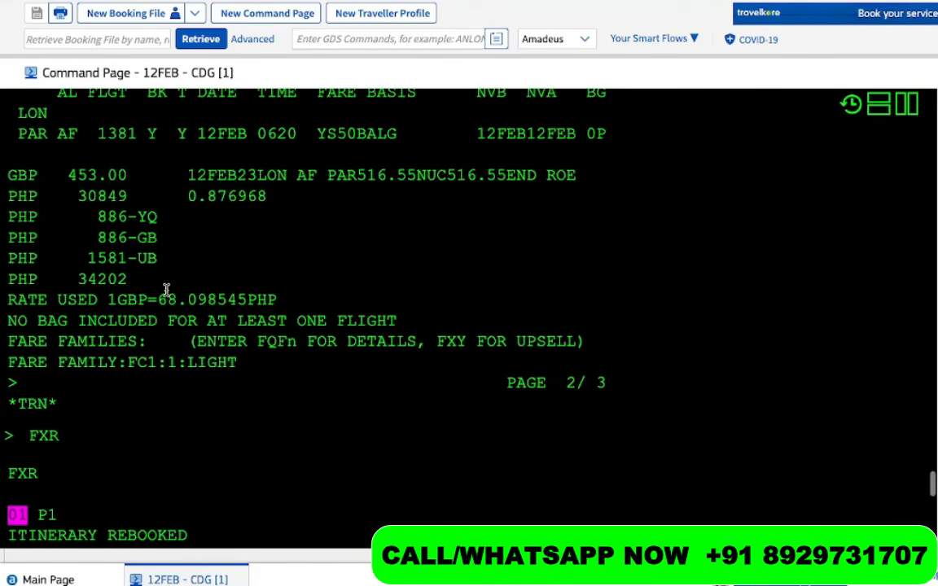
drag(132, 279, 57, 281)
scroll(58, 285, down, 7)
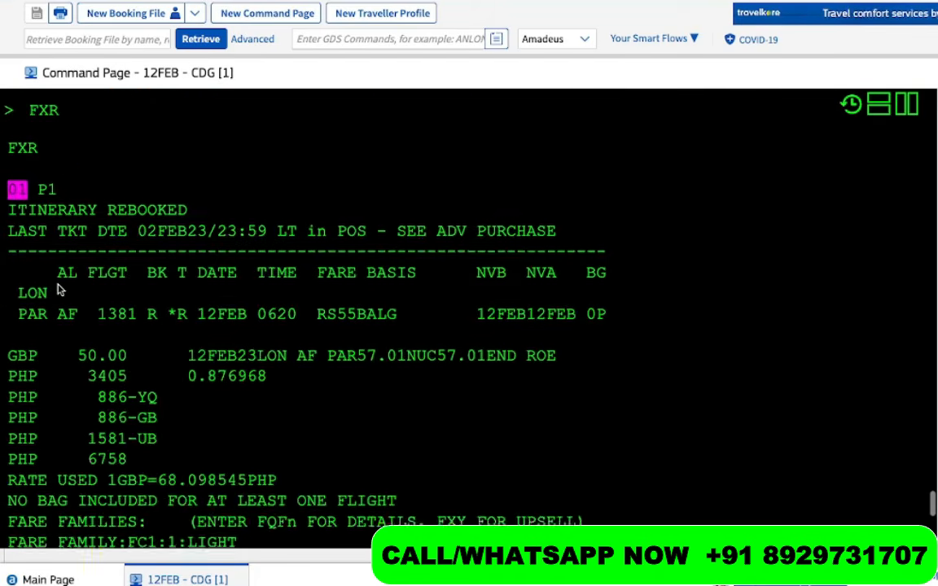
scroll(57, 289, down, 1)
drag(135, 308, 84, 309)
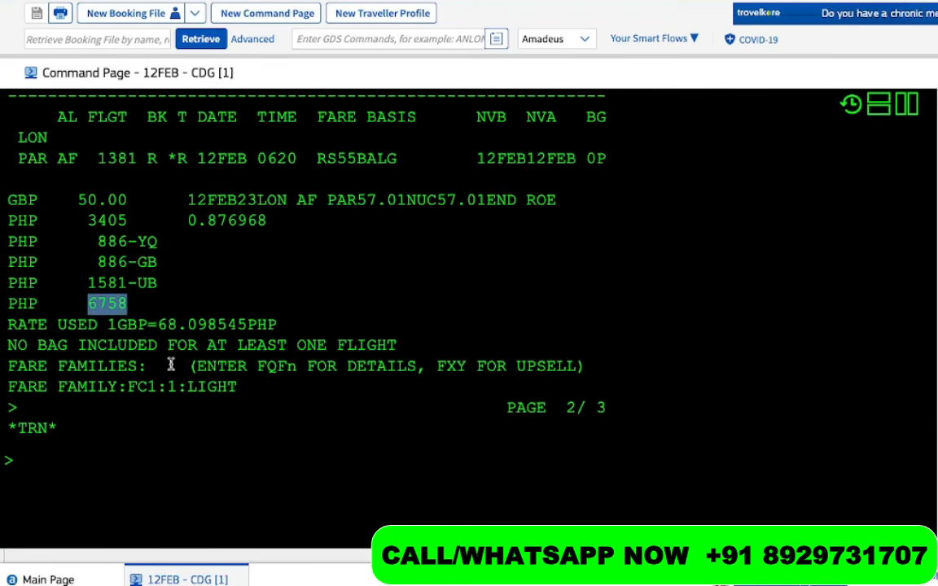
drag(160, 243, 85, 242)
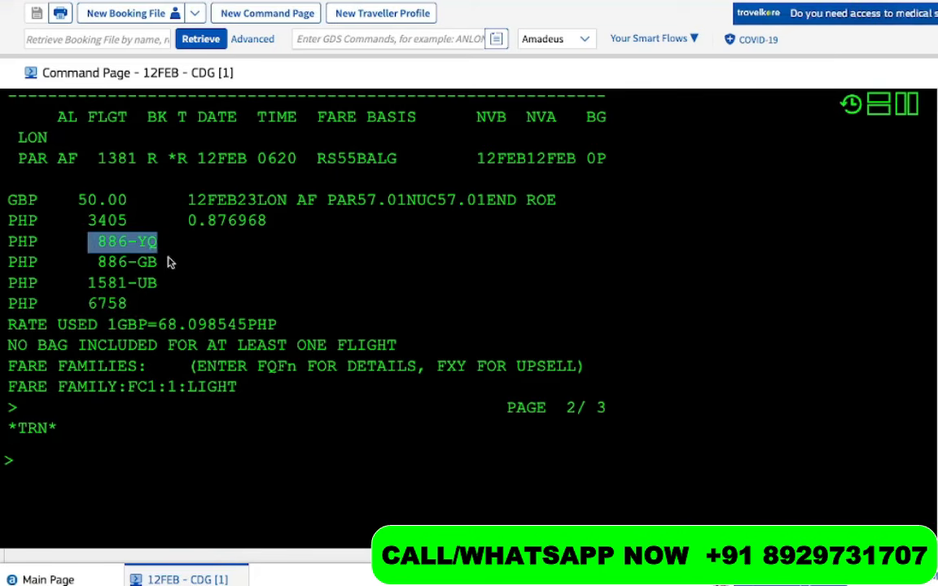
drag(159, 261, 102, 261)
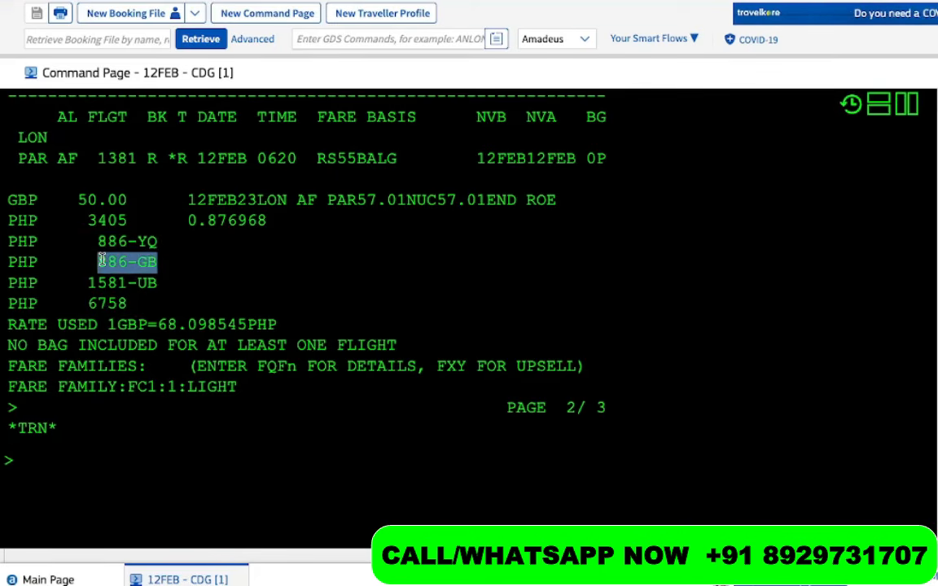
drag(162, 282, 88, 242)
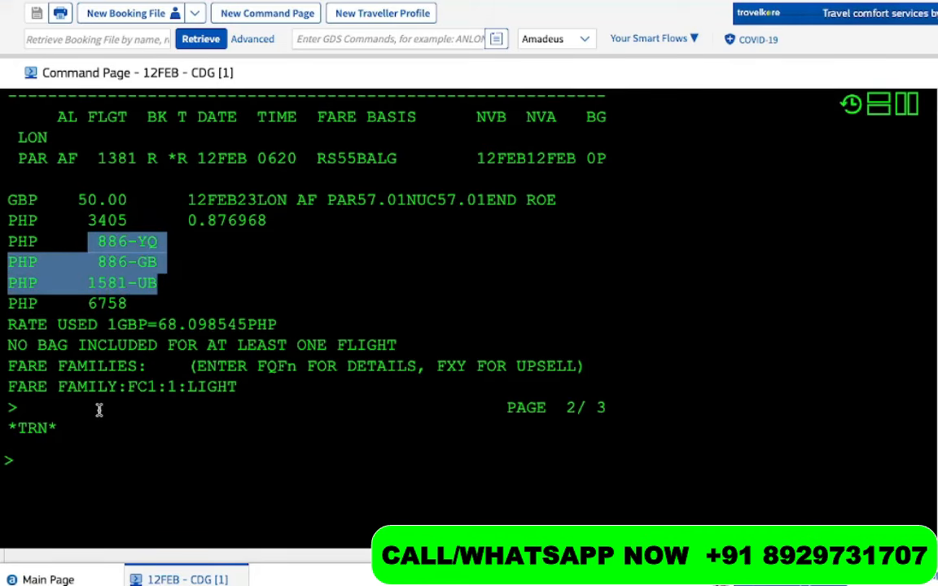
click(69, 469)
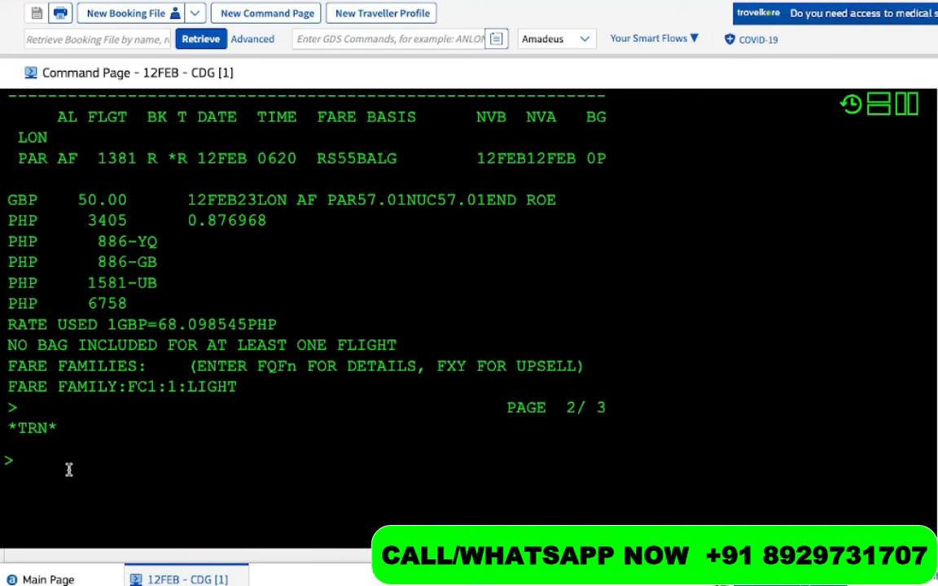
Redisplay the booking with RT, then discard it with IG to start afresh
text(RT)
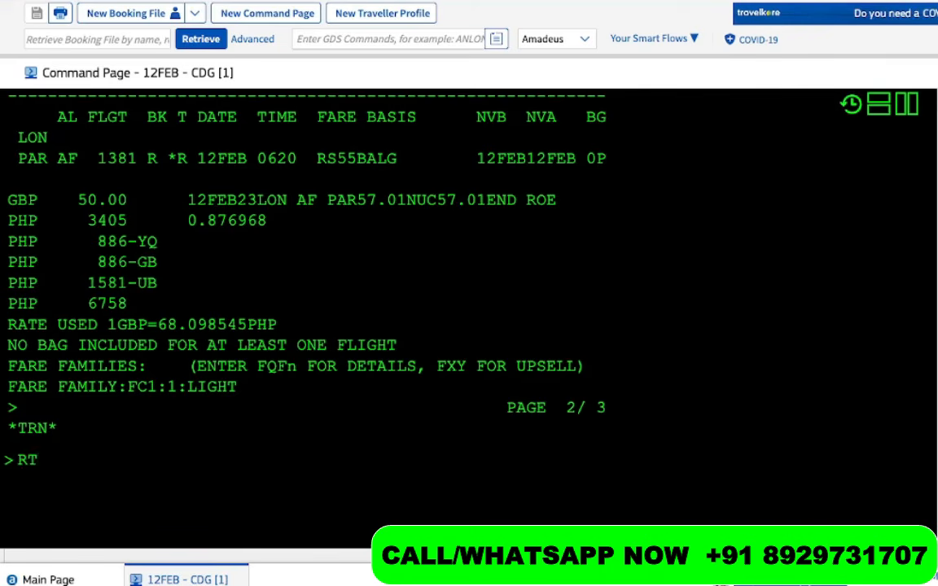
key(Return)
text(FX)
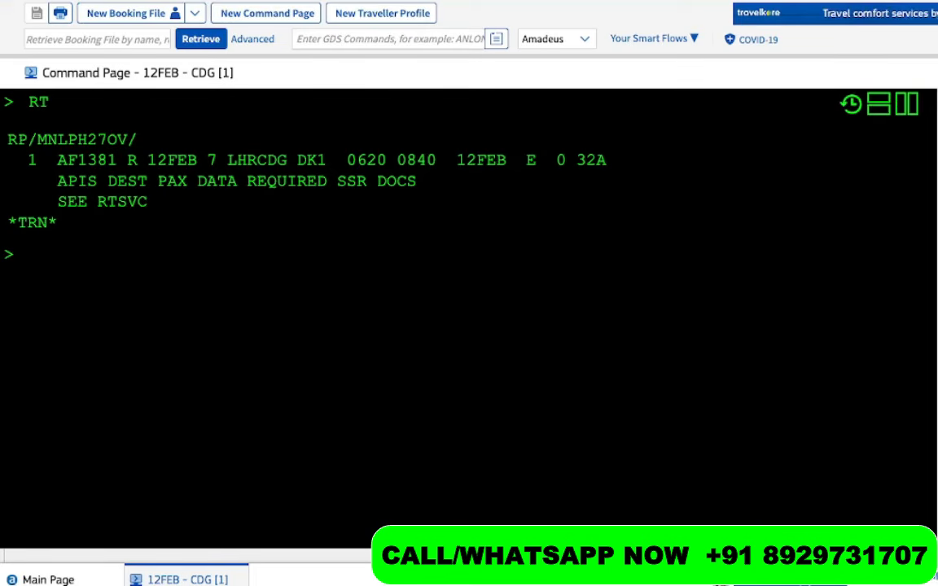
text(IG)
key(Return)
Sell one Y seat from line 2, drop the VS6714 codeshare, then sell one Y seat on AF1381
text(SS)
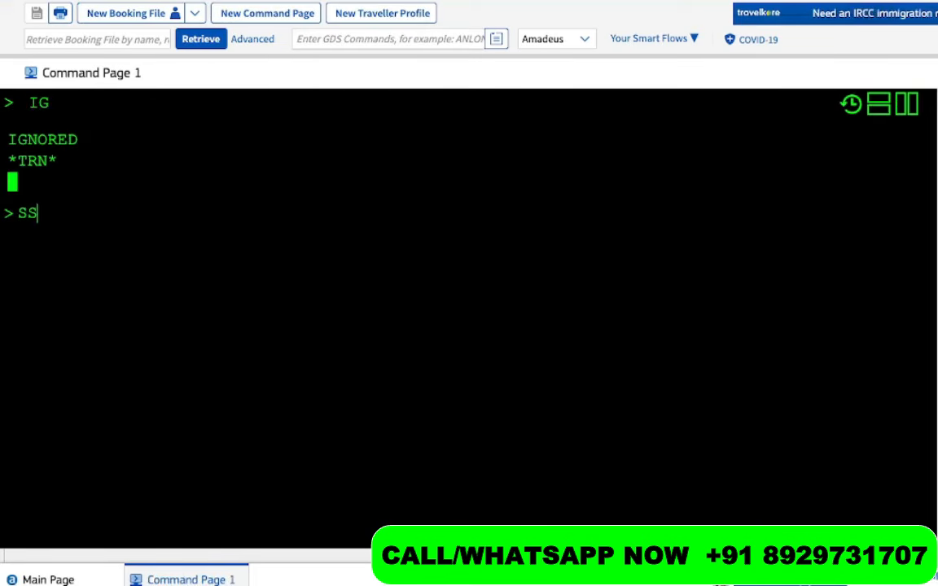
text(1Y2)
key(Return)
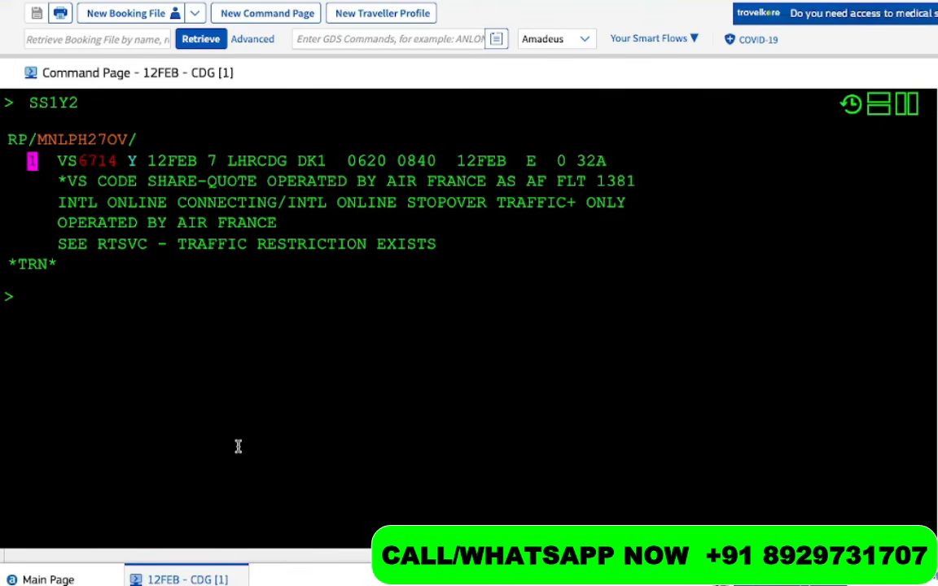
text(IG)
key(Return)
text(SS1Y1)
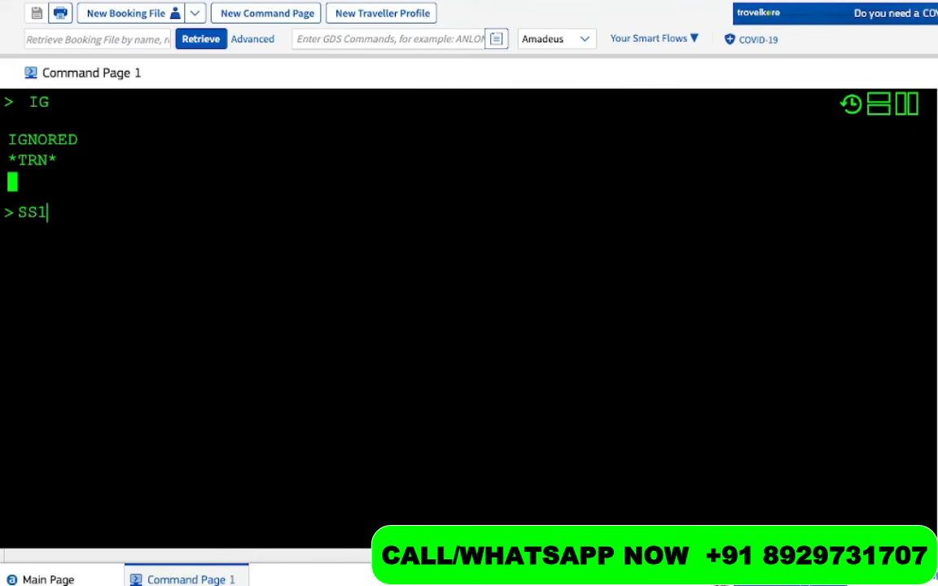
key(Return)
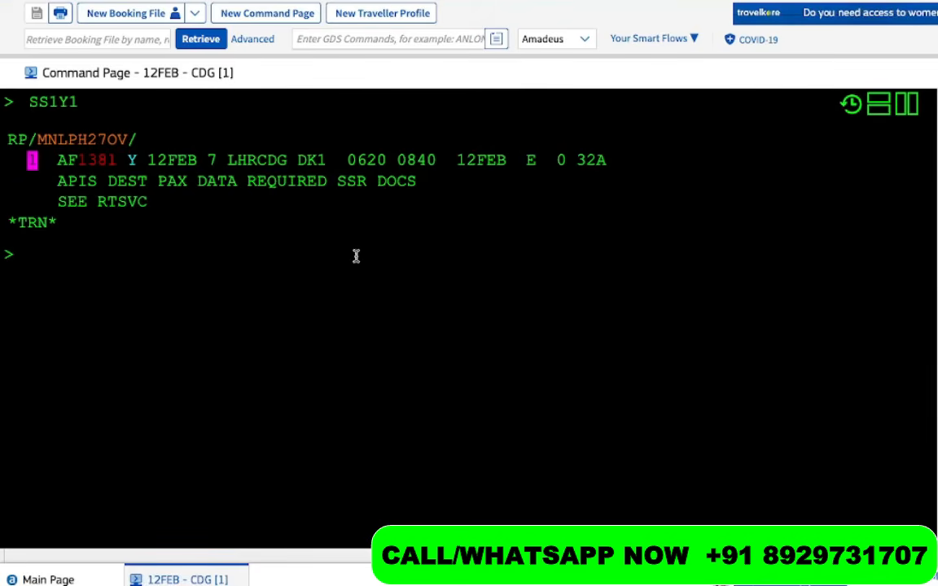
Try FXB pricing for the 12FEB flight, which returns NEED NAMES, and begin the NM1 passenger-name entry
double_click(201, 160)
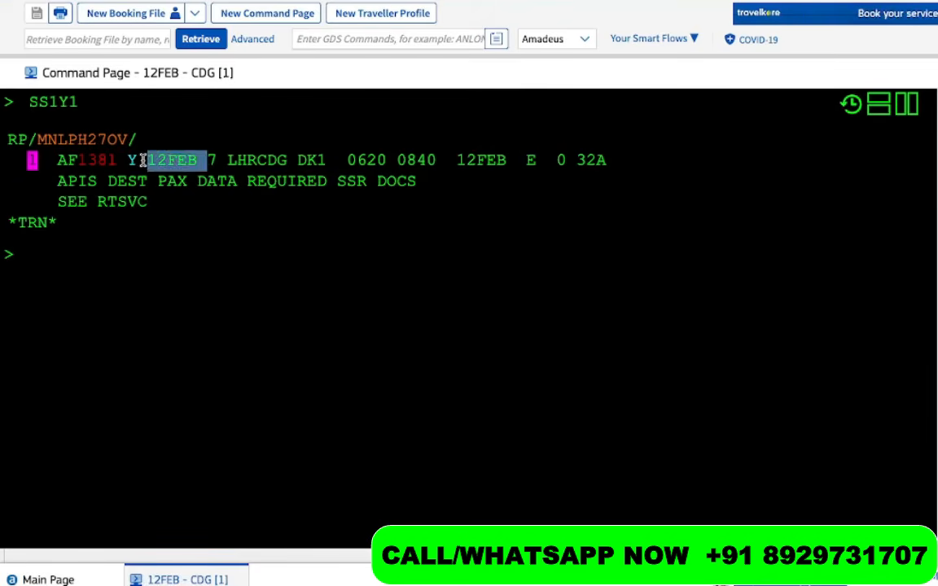
click(78, 304)
text(FXB)
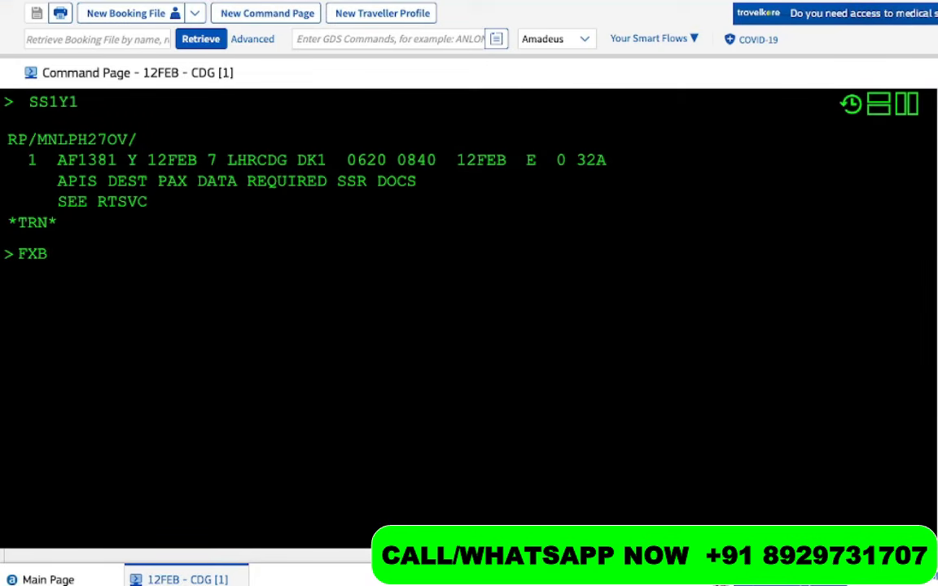
key(Return)
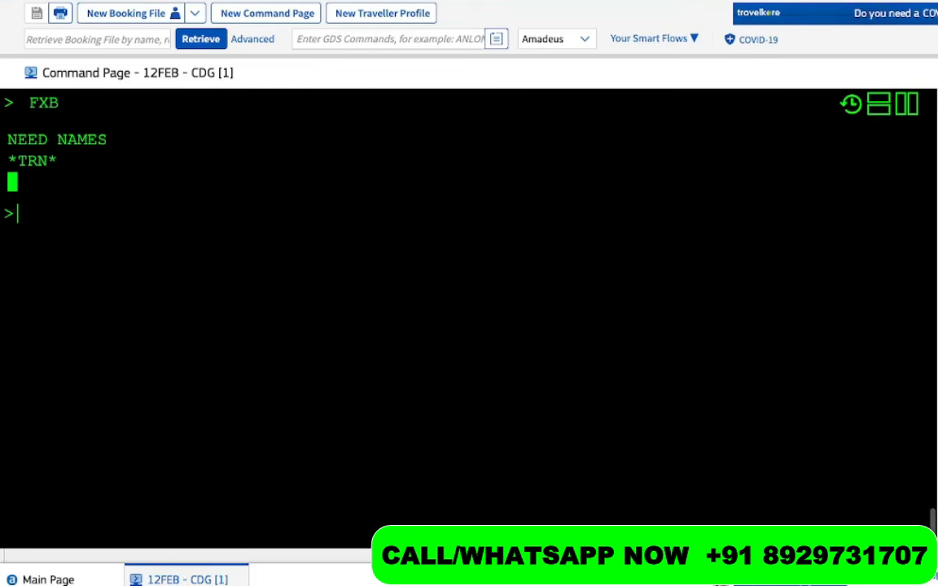
text(NM1)
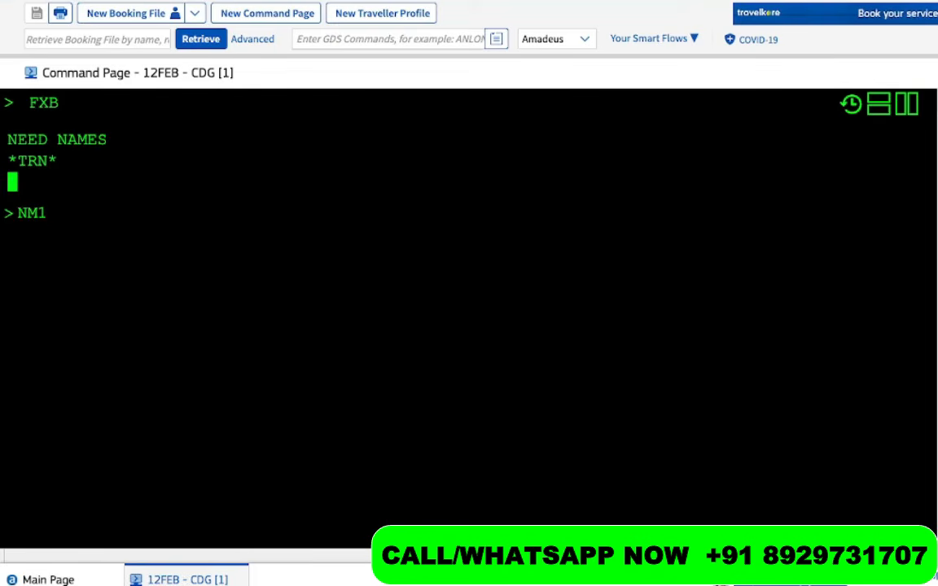
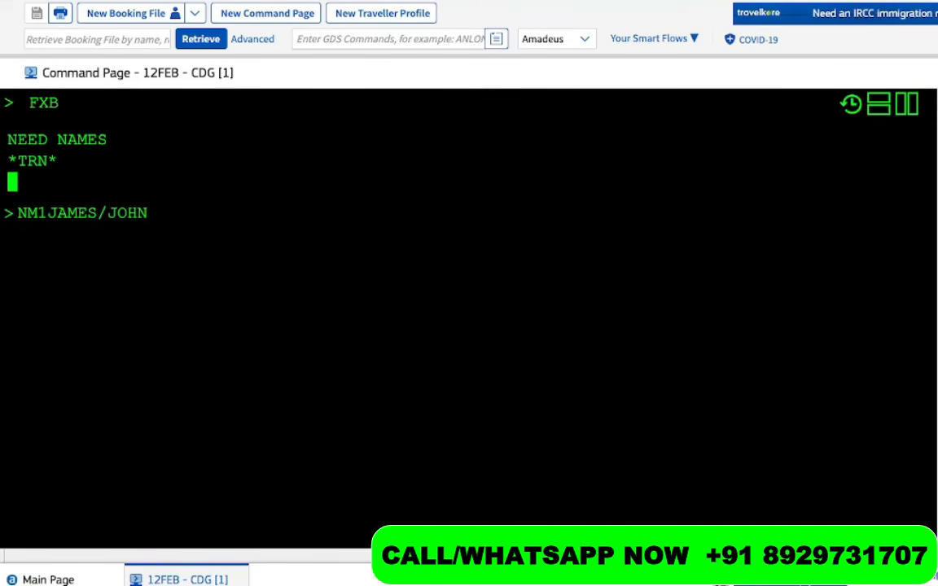
Add the passenger name and price with FXB, moving AF1381 from Y into class R
key(Return)
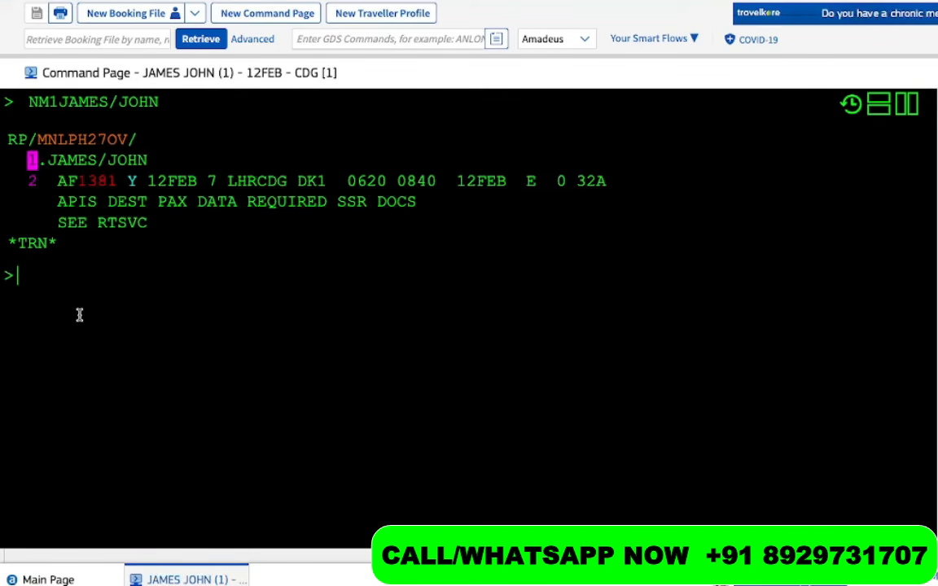
text(FXB)
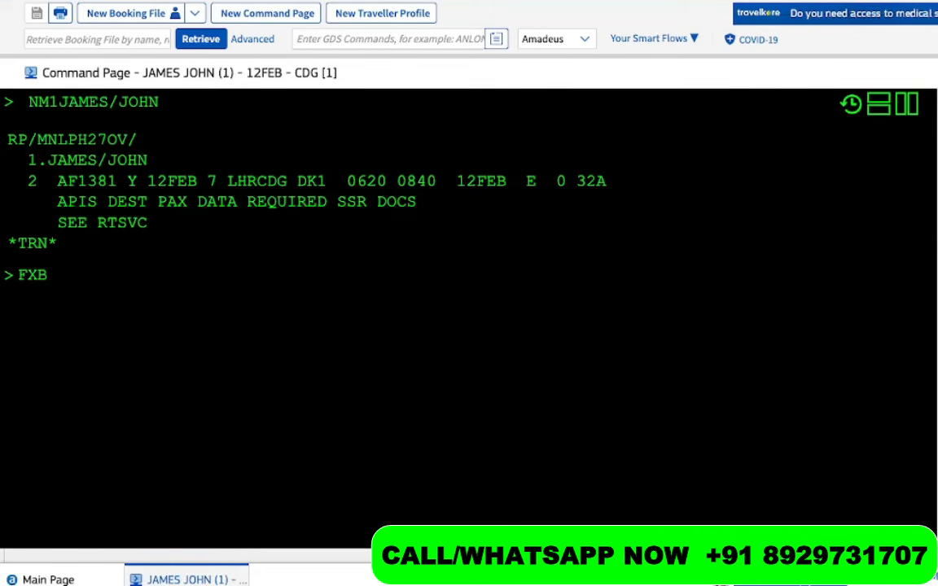
drag(155, 181, 106, 180)
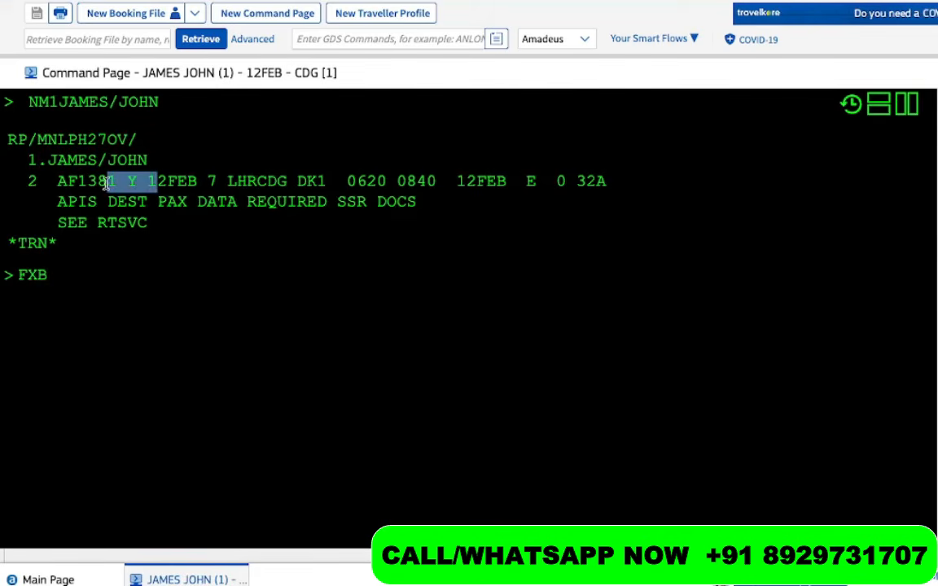
click(93, 282)
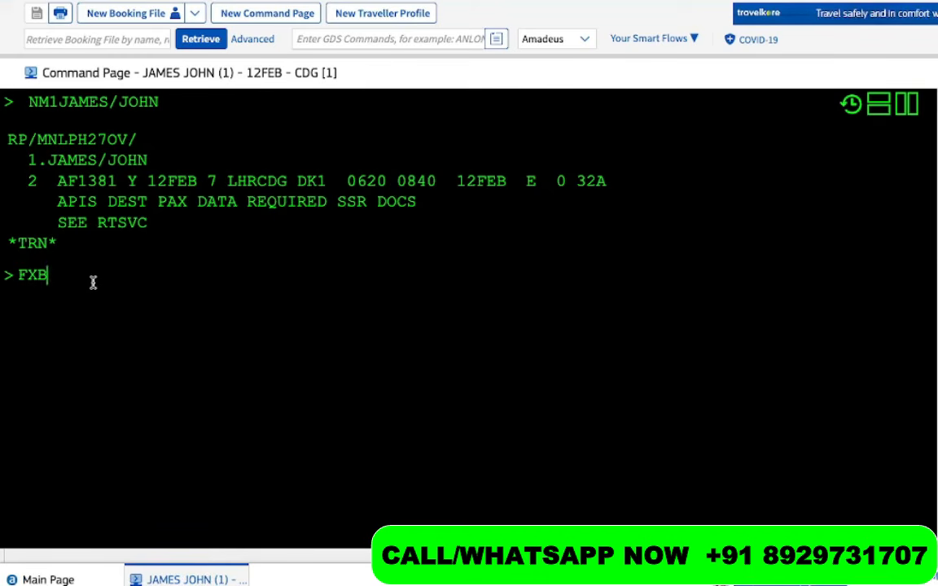
key(Return)
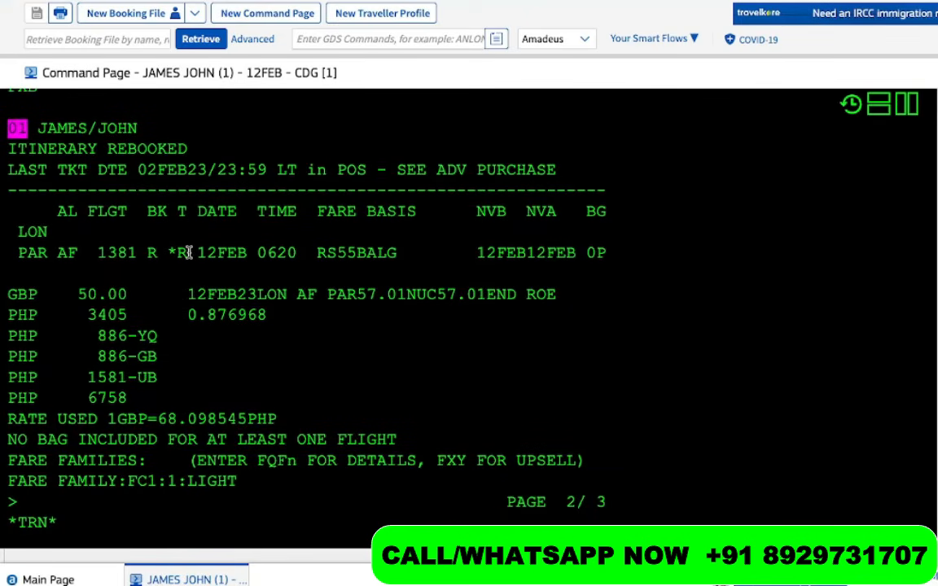
Highlight the class R, RS55BALG, GBP 50.00 and PHP 6758 total lines in the FXB response
drag(188, 253, 136, 254)
scroll(135, 254, up, 3)
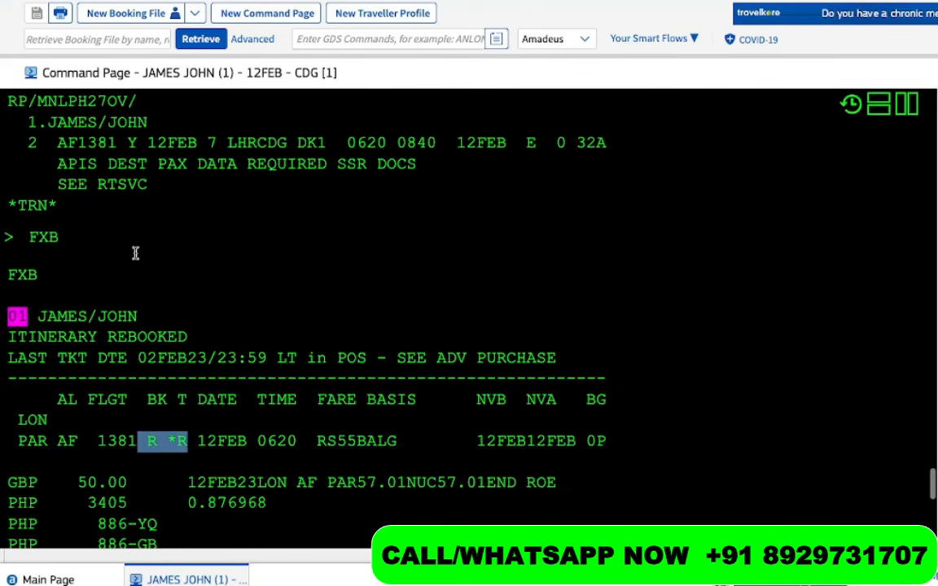
click(147, 149)
drag(147, 149, 108, 150)
scroll(145, 372, down, 1)
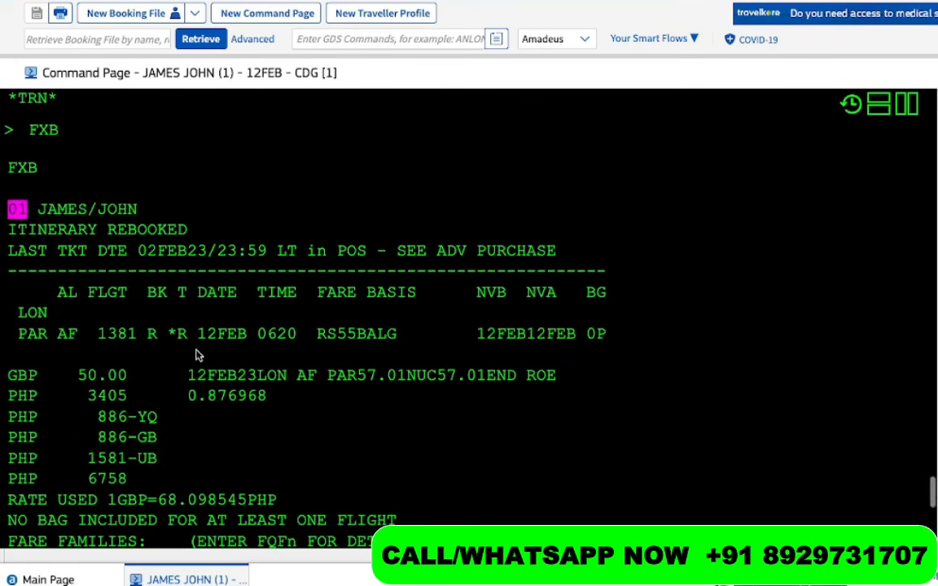
drag(193, 333, 116, 335)
scroll(114, 334, down, 3)
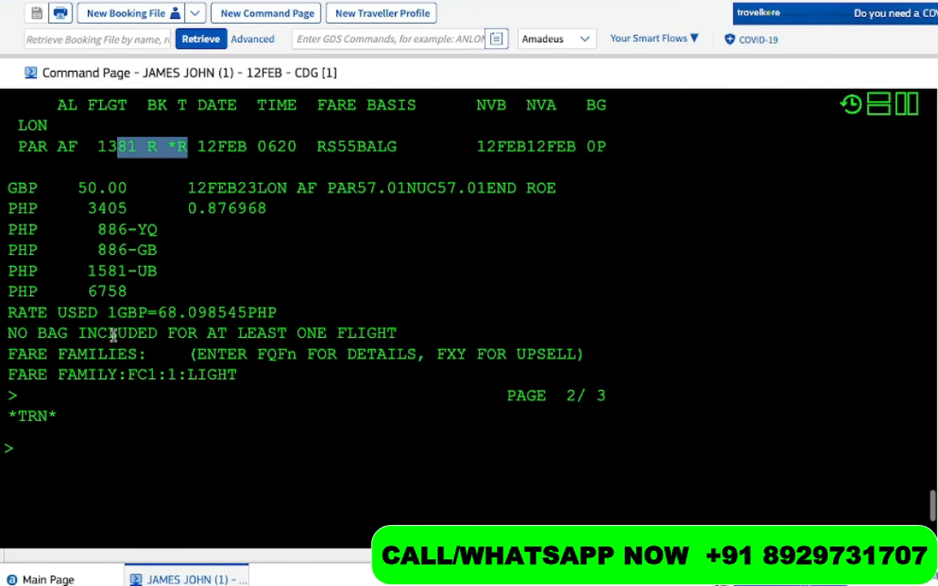
click(45, 485)
Redisplay the PNR with RT and point out booking class R on AF1381
text(RT)
key(Return)
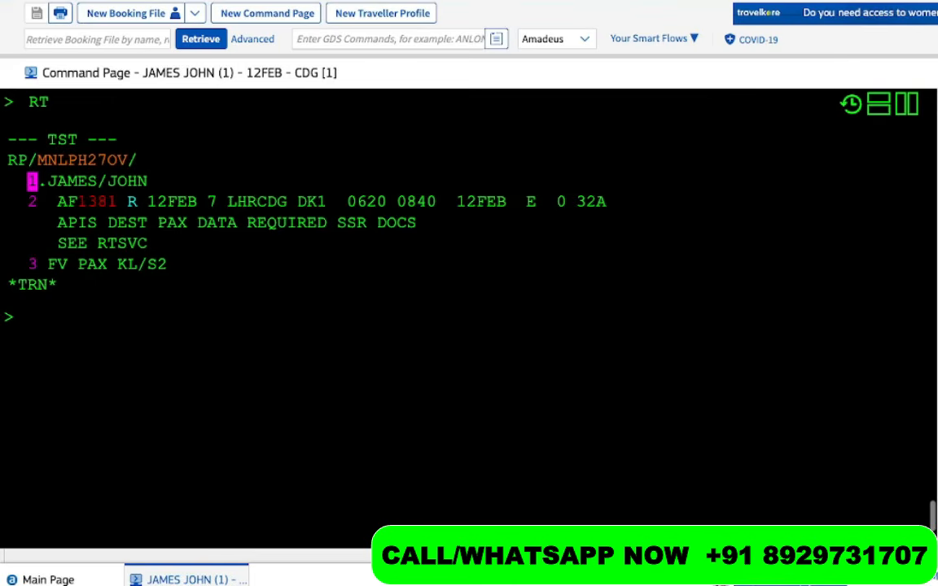
drag(148, 204, 119, 209)
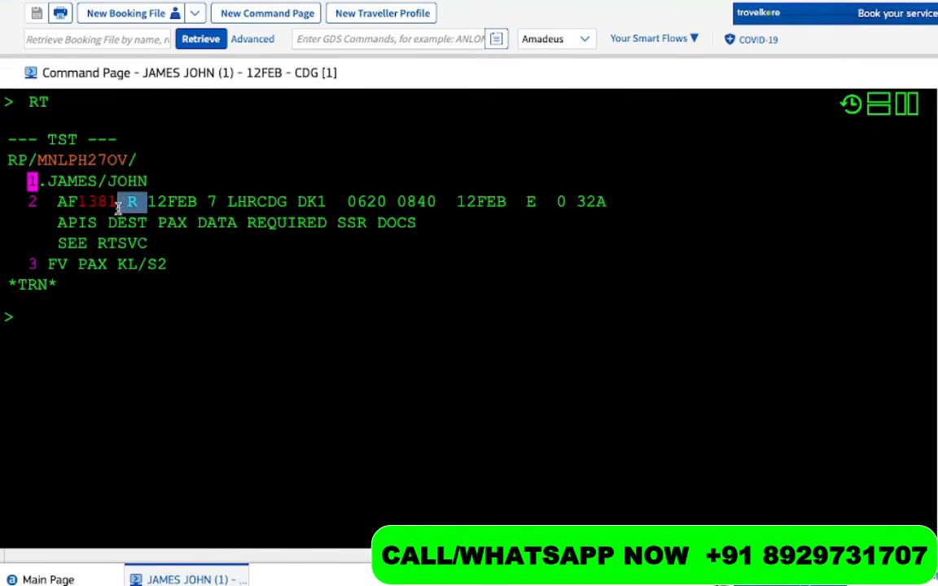
click(57, 353)
Highlight the TQT note, then display stored TST00001 for AF1381 class R, PHP 6758
text(TQT)
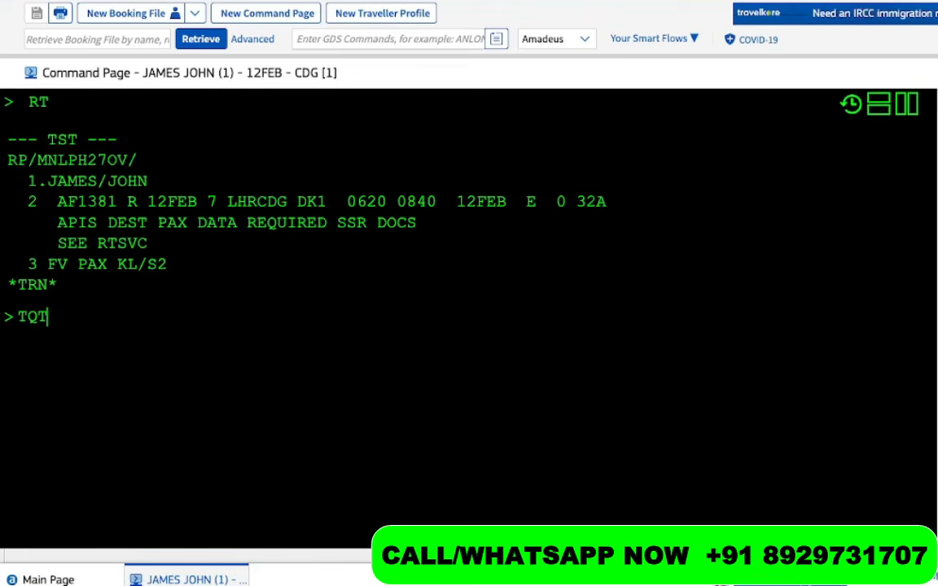
key(super+Tab)
click(138, 223)
drag(137, 223, 54, 231)
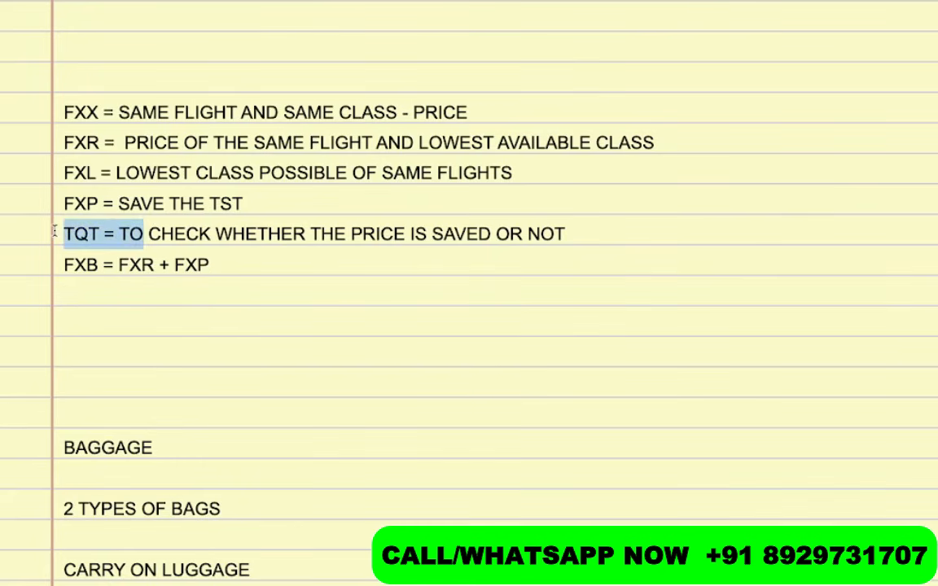
key(alt+Tab)
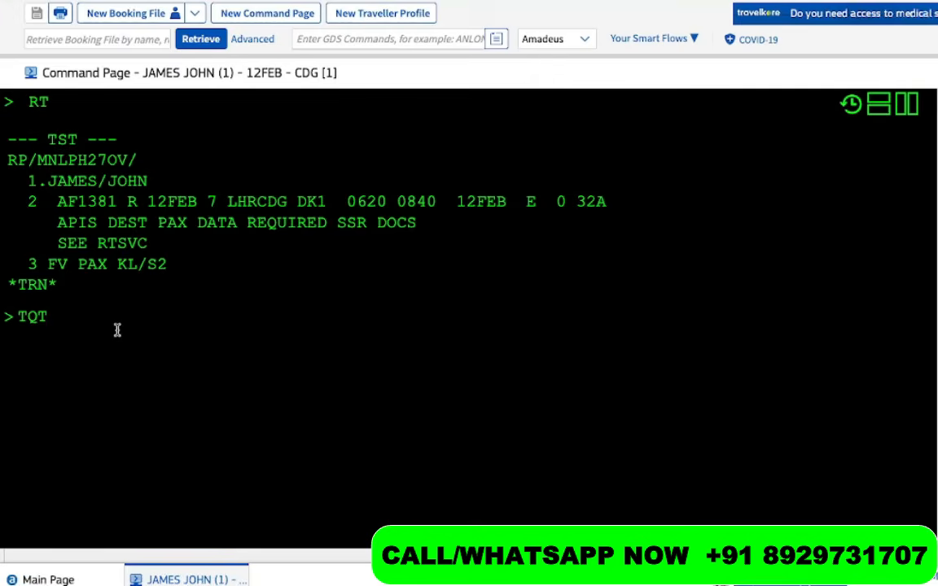
key(Return)
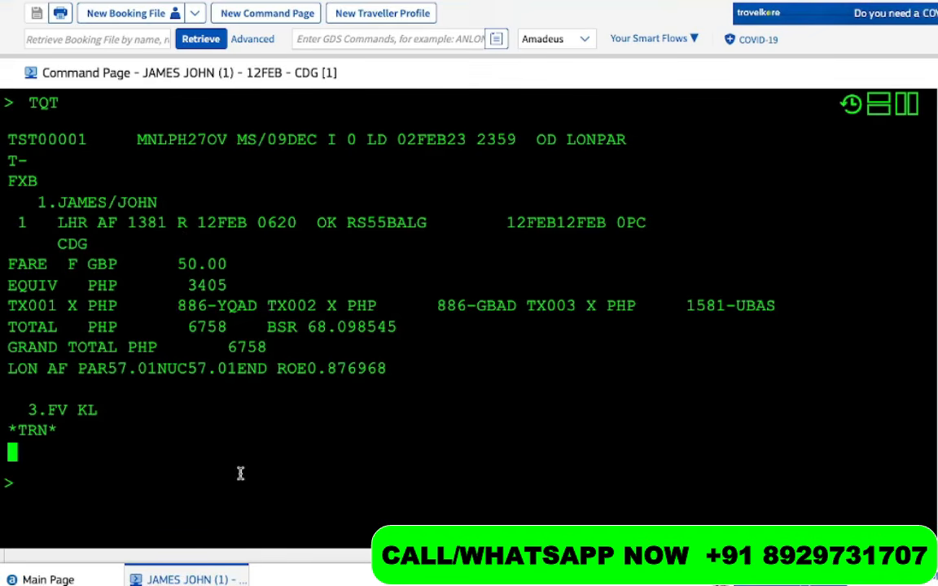
drag(27, 122, 88, 410)
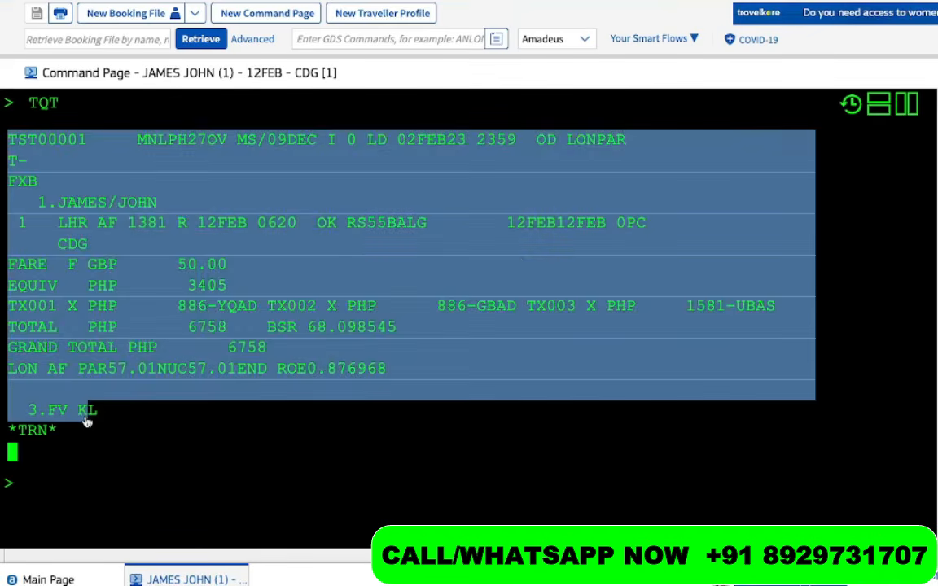
click(43, 491)
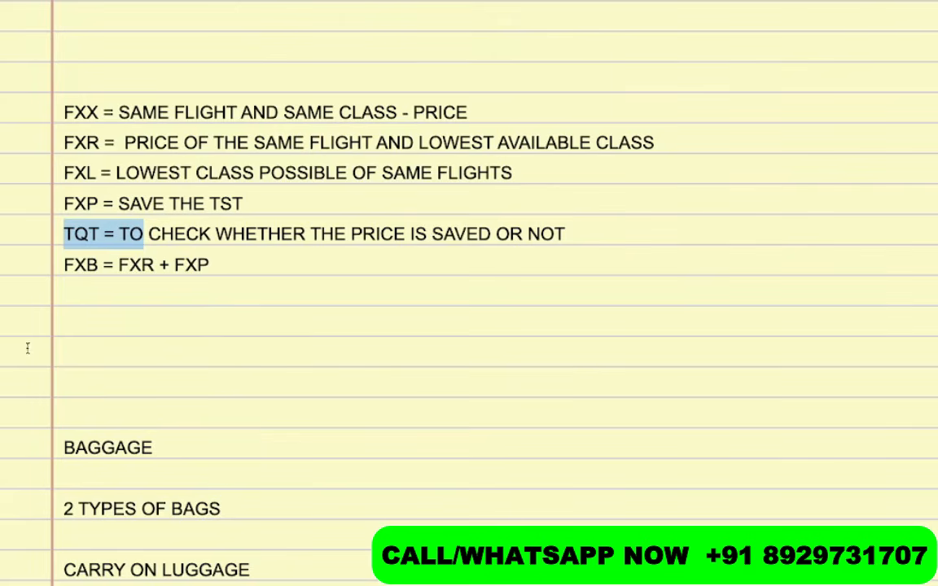
Add the line 'TTE/ALL = DELETE THE SAVED PRICE' below FXB = FXR + FXP, correcting the TEH typo
click(111, 299)
text(TTE/ALL)
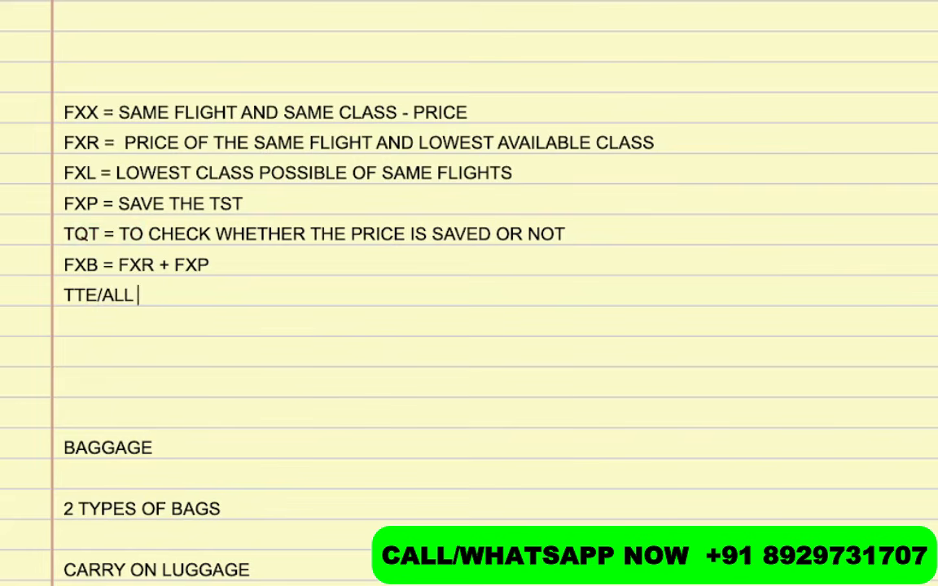
text( = DELETE TEH)
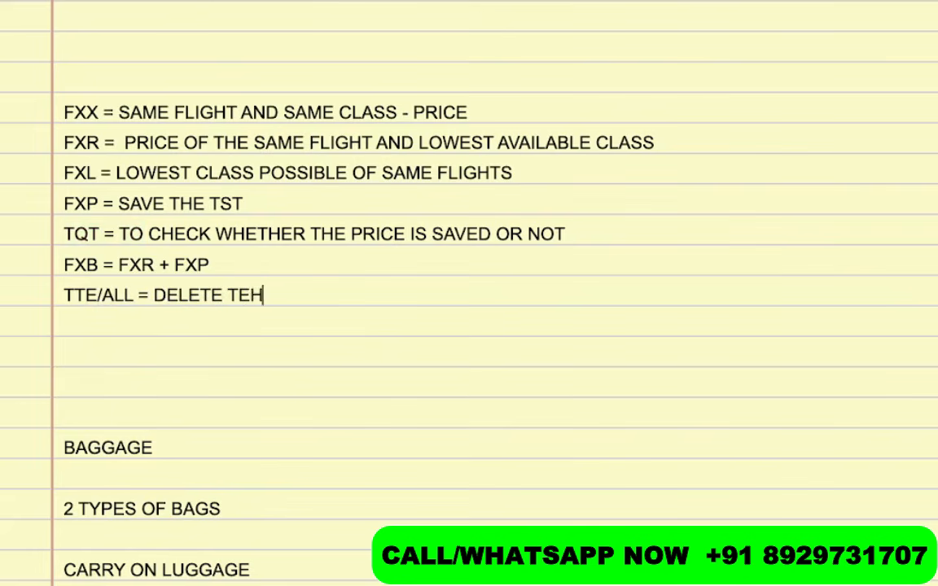
key(BackSpace)
key(BackSpace)
text(HE PRICE)
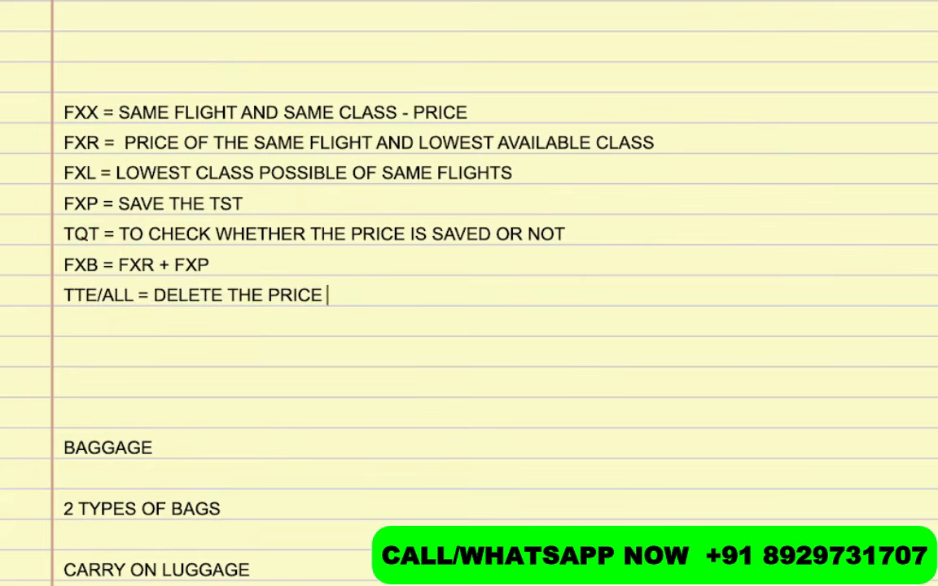
key(BackSpace)
key(BackSpace)
key(BackSpace)
key(BackSpace)
key(BackSpace)
key(BackSpace)
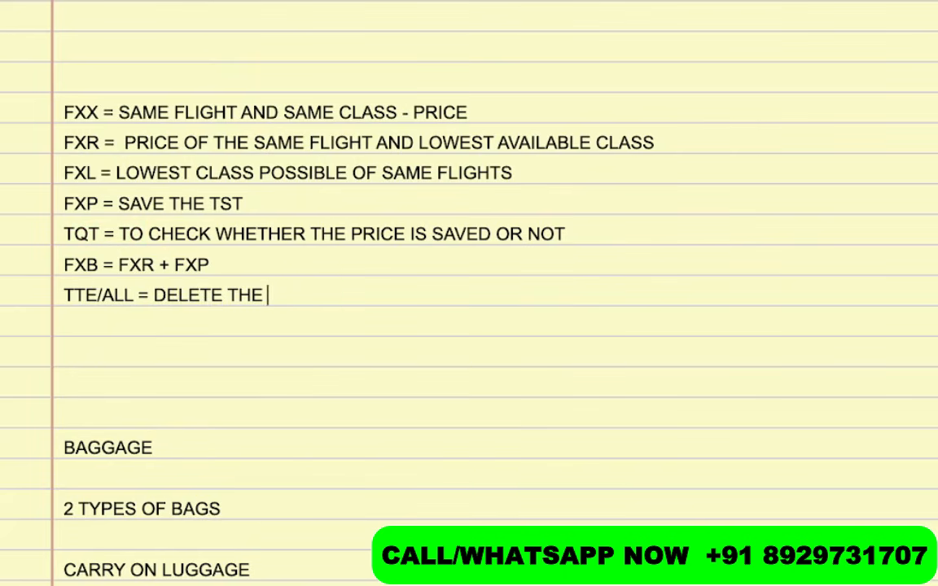
text(SAVED PRICE)
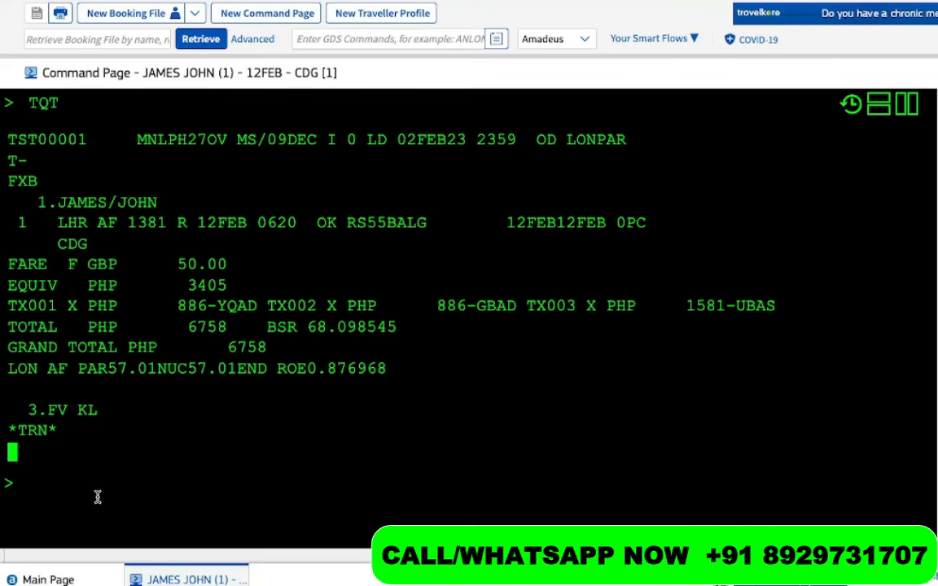
Delete all stored TSTs with TTE/ALL and check the result with TQT
text(TTE)
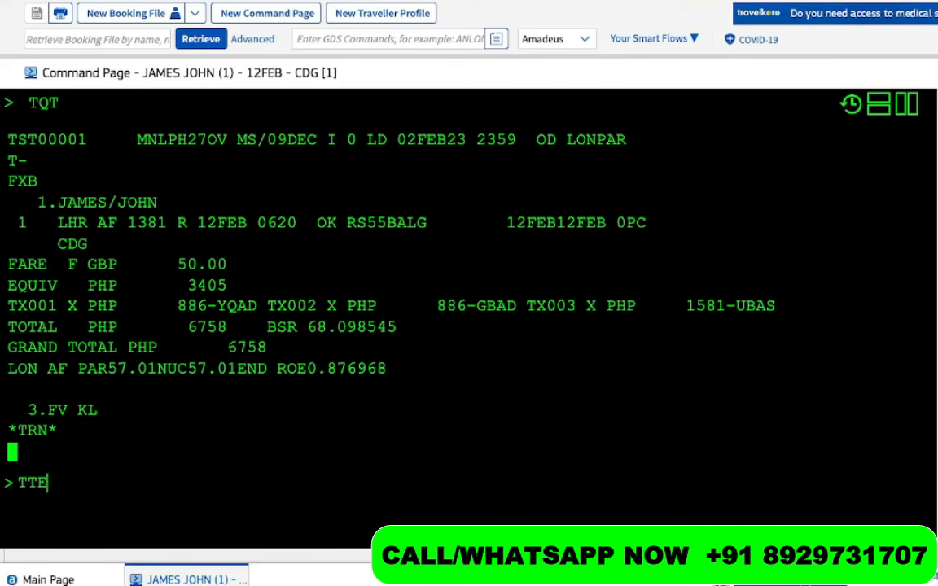
text(/ALL)
key(Return)
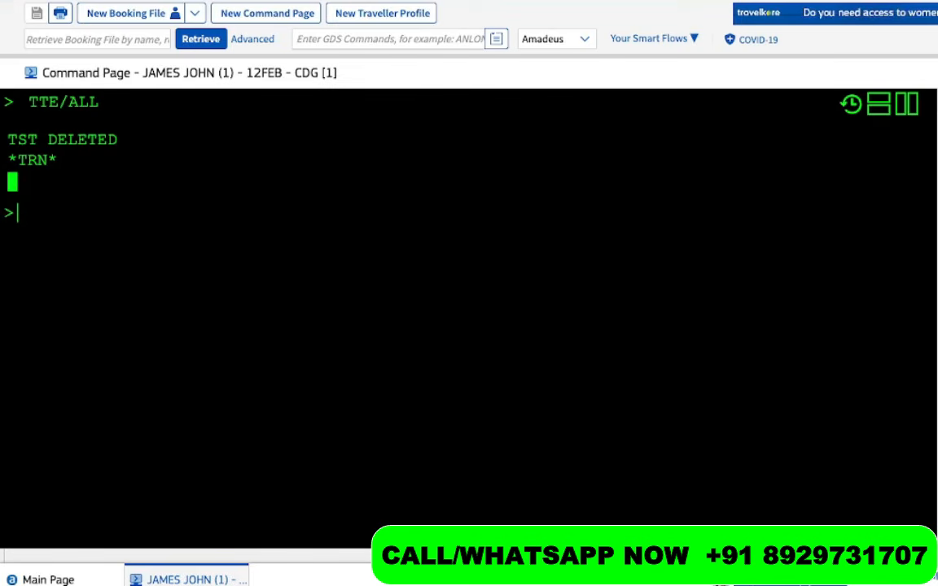
text(TQT)
key(Return)
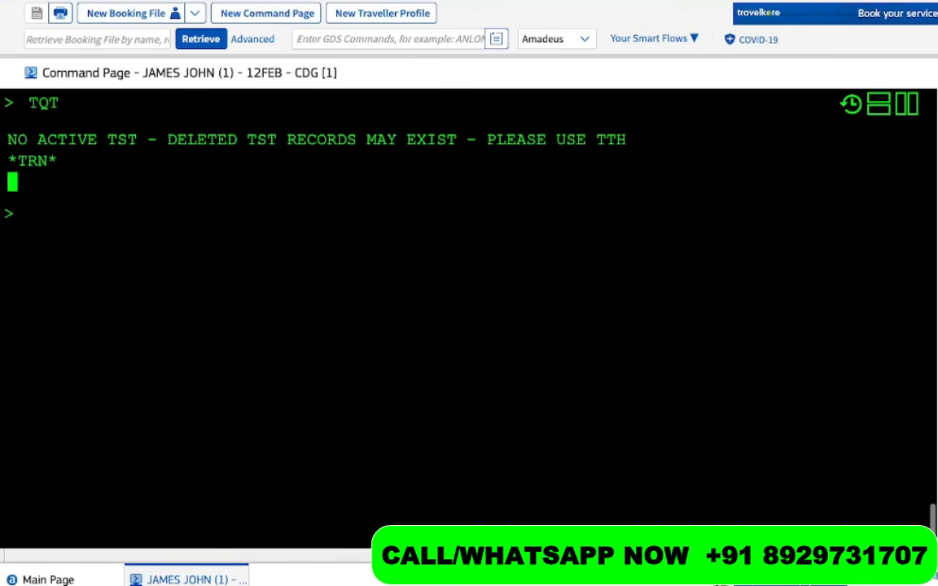
Redisplay the PNR and rerun TQT, confirming NO ACTIVE TST remains
text(RT)
key(Return)
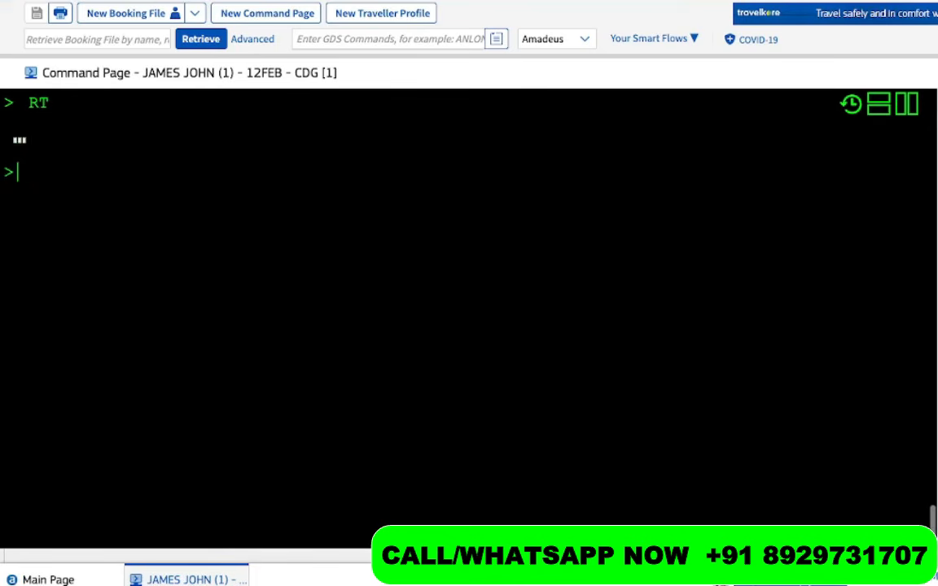
text(TQT)
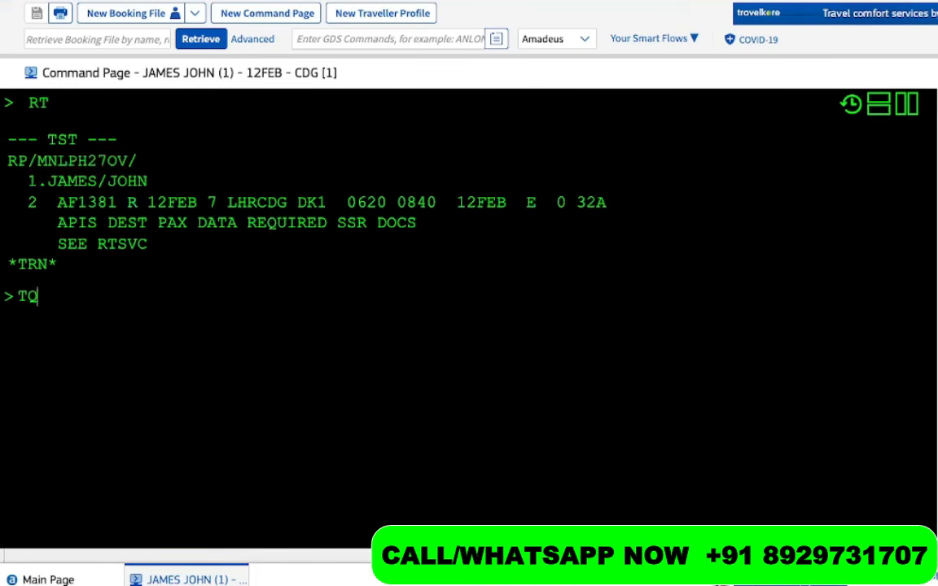
key(Return)
scroll(250, 242, up, 2)
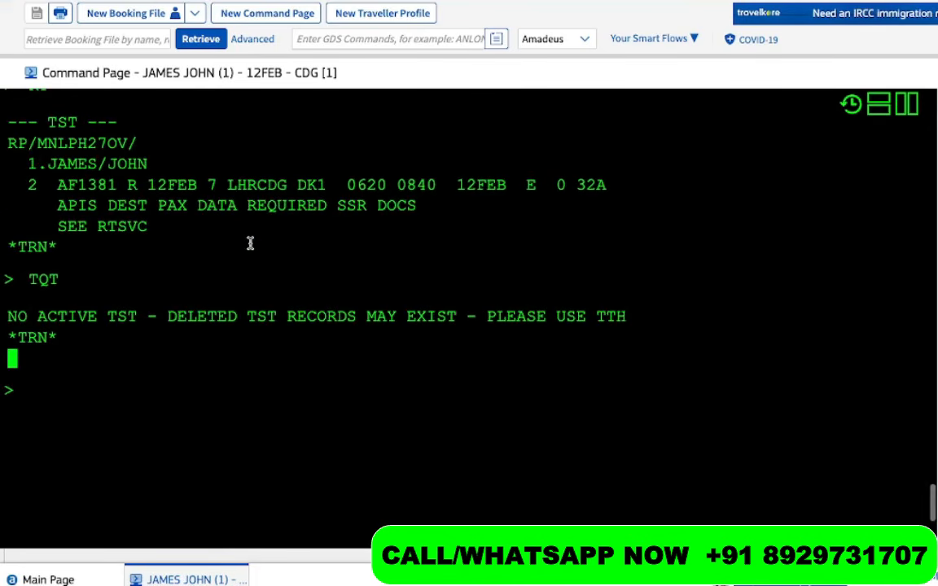
scroll(250, 243, up, 4)
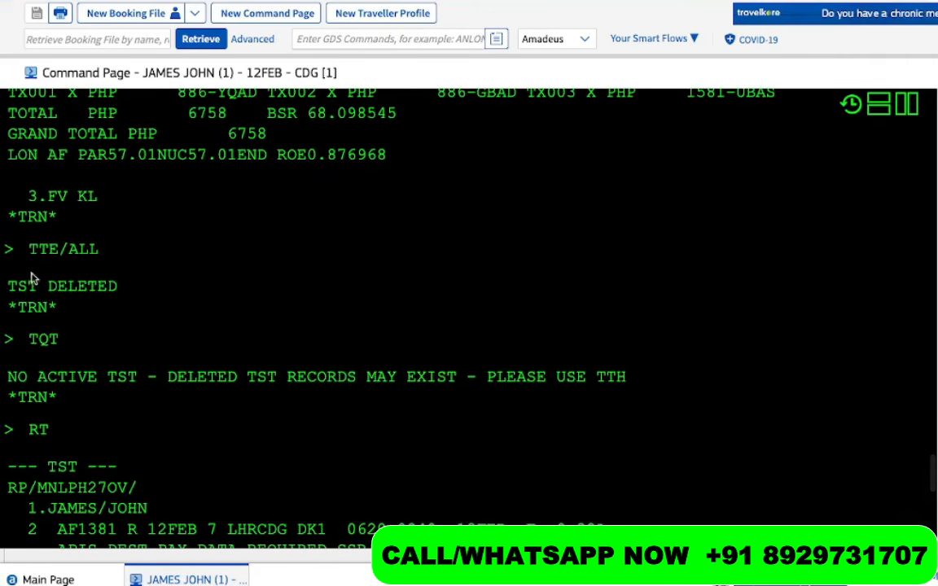
drag(26, 252, 139, 256)
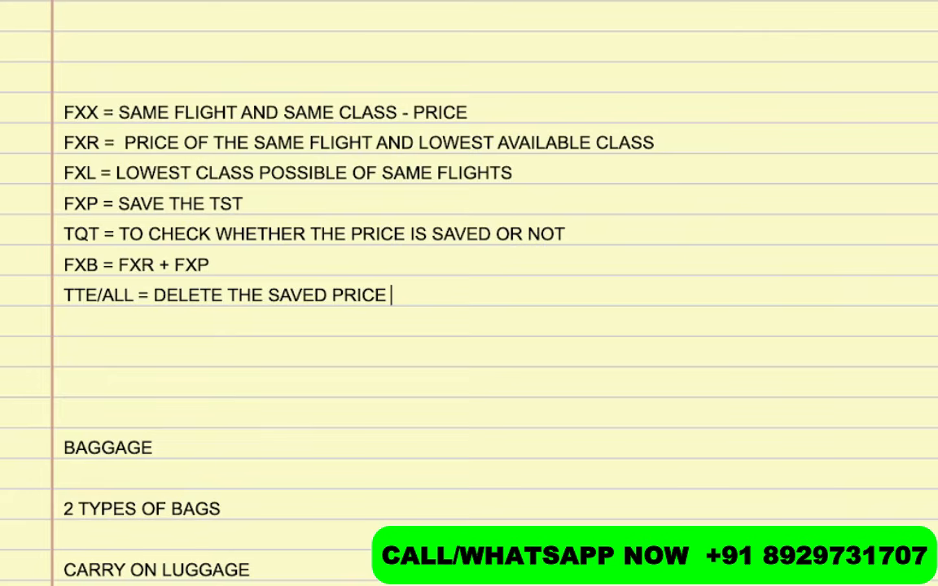
scroll(294, 373, up, 4)
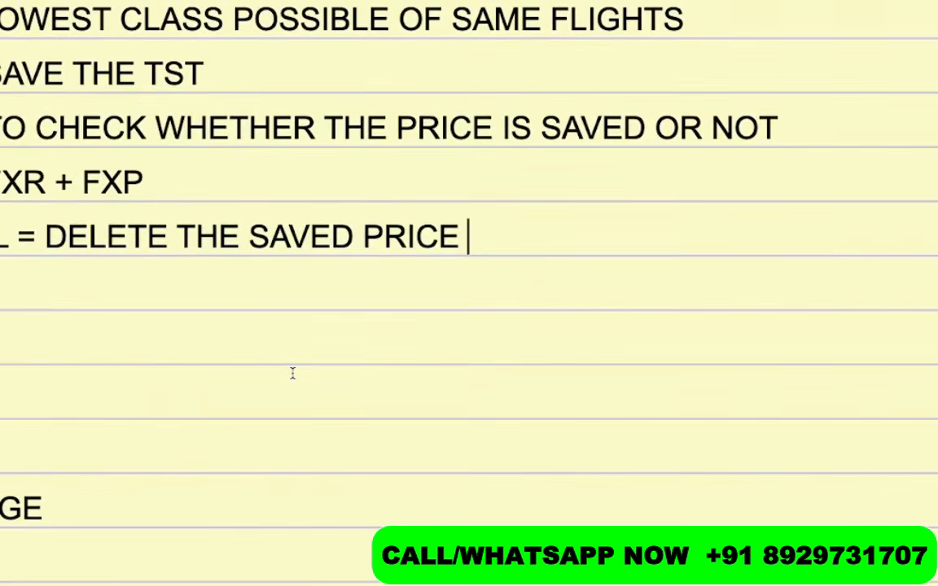
scroll(293, 373, left, 3)
scroll(293, 373, up, 2)
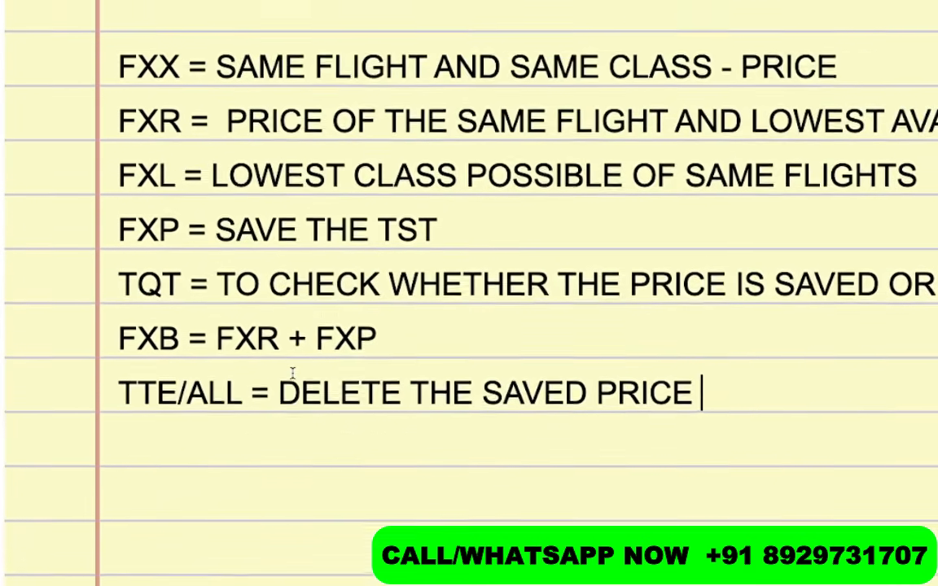
scroll(294, 373, right, 1)
scroll(293, 375, right, 1)
scroll(293, 378, down, 2)
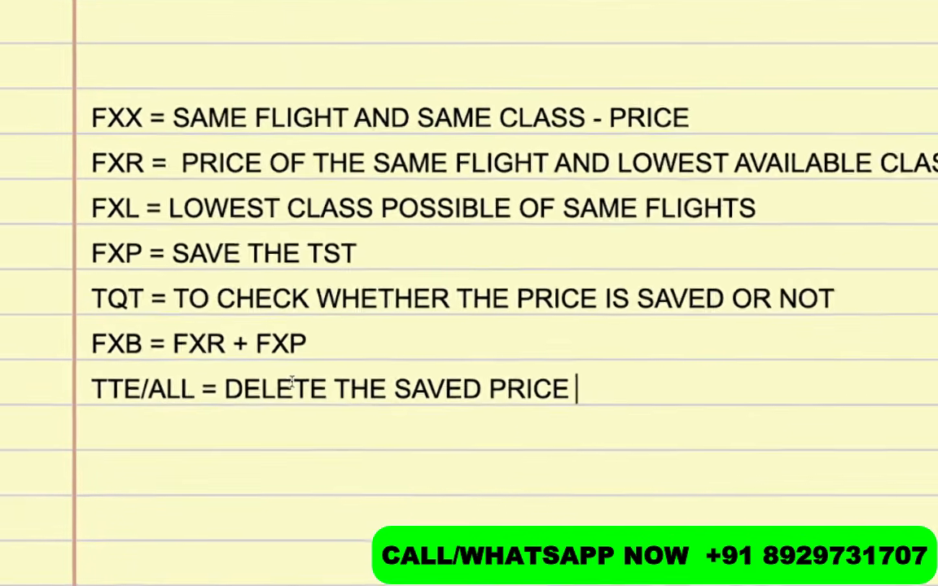
scroll(292, 380, up, 1)
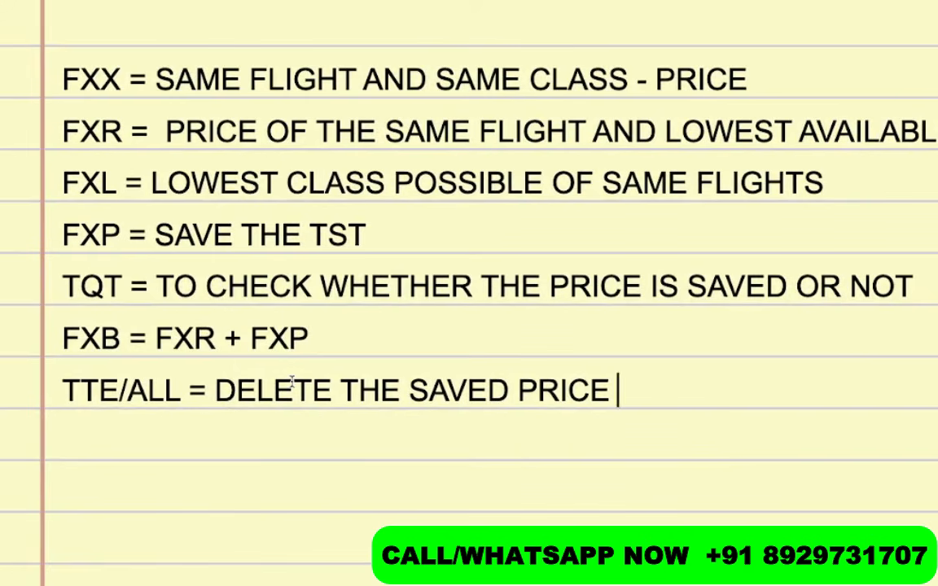